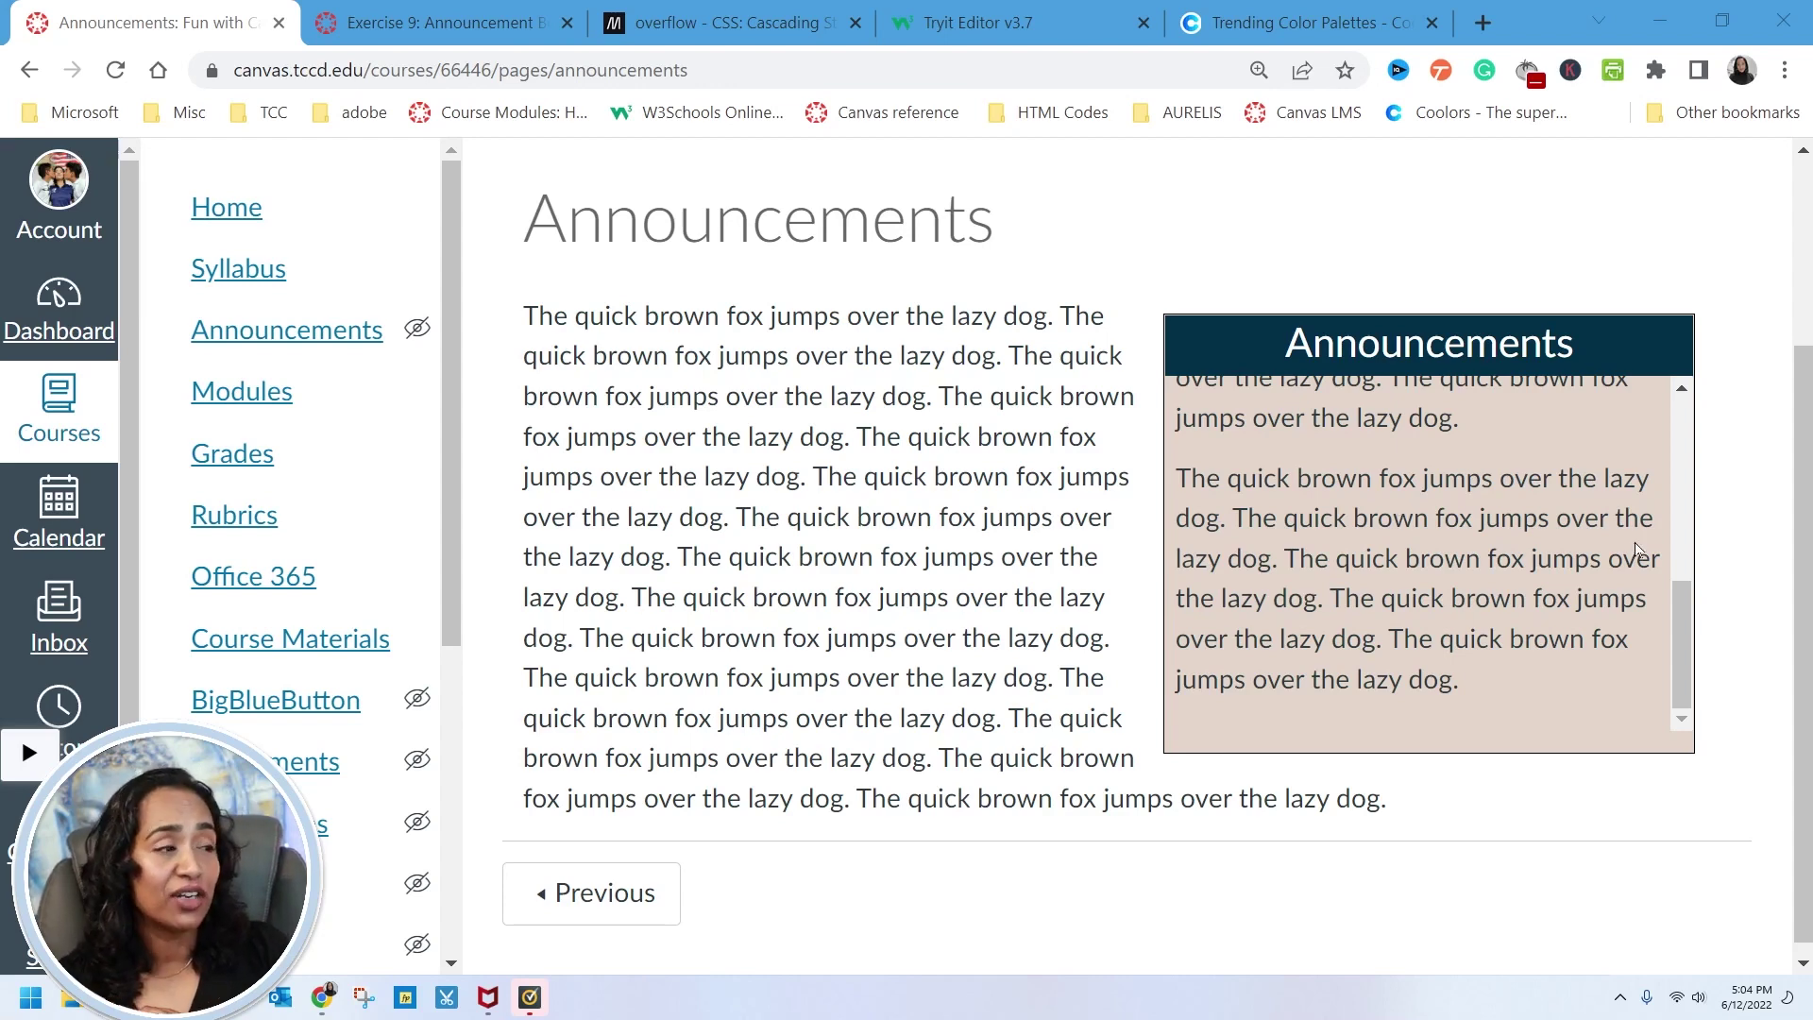
# - Open the Announcements page for editing, showing its four placeholder paragraphs (135 words)
pyautogui.moveTo(1691, 619); pyautogui.dragTo(1688, 692)
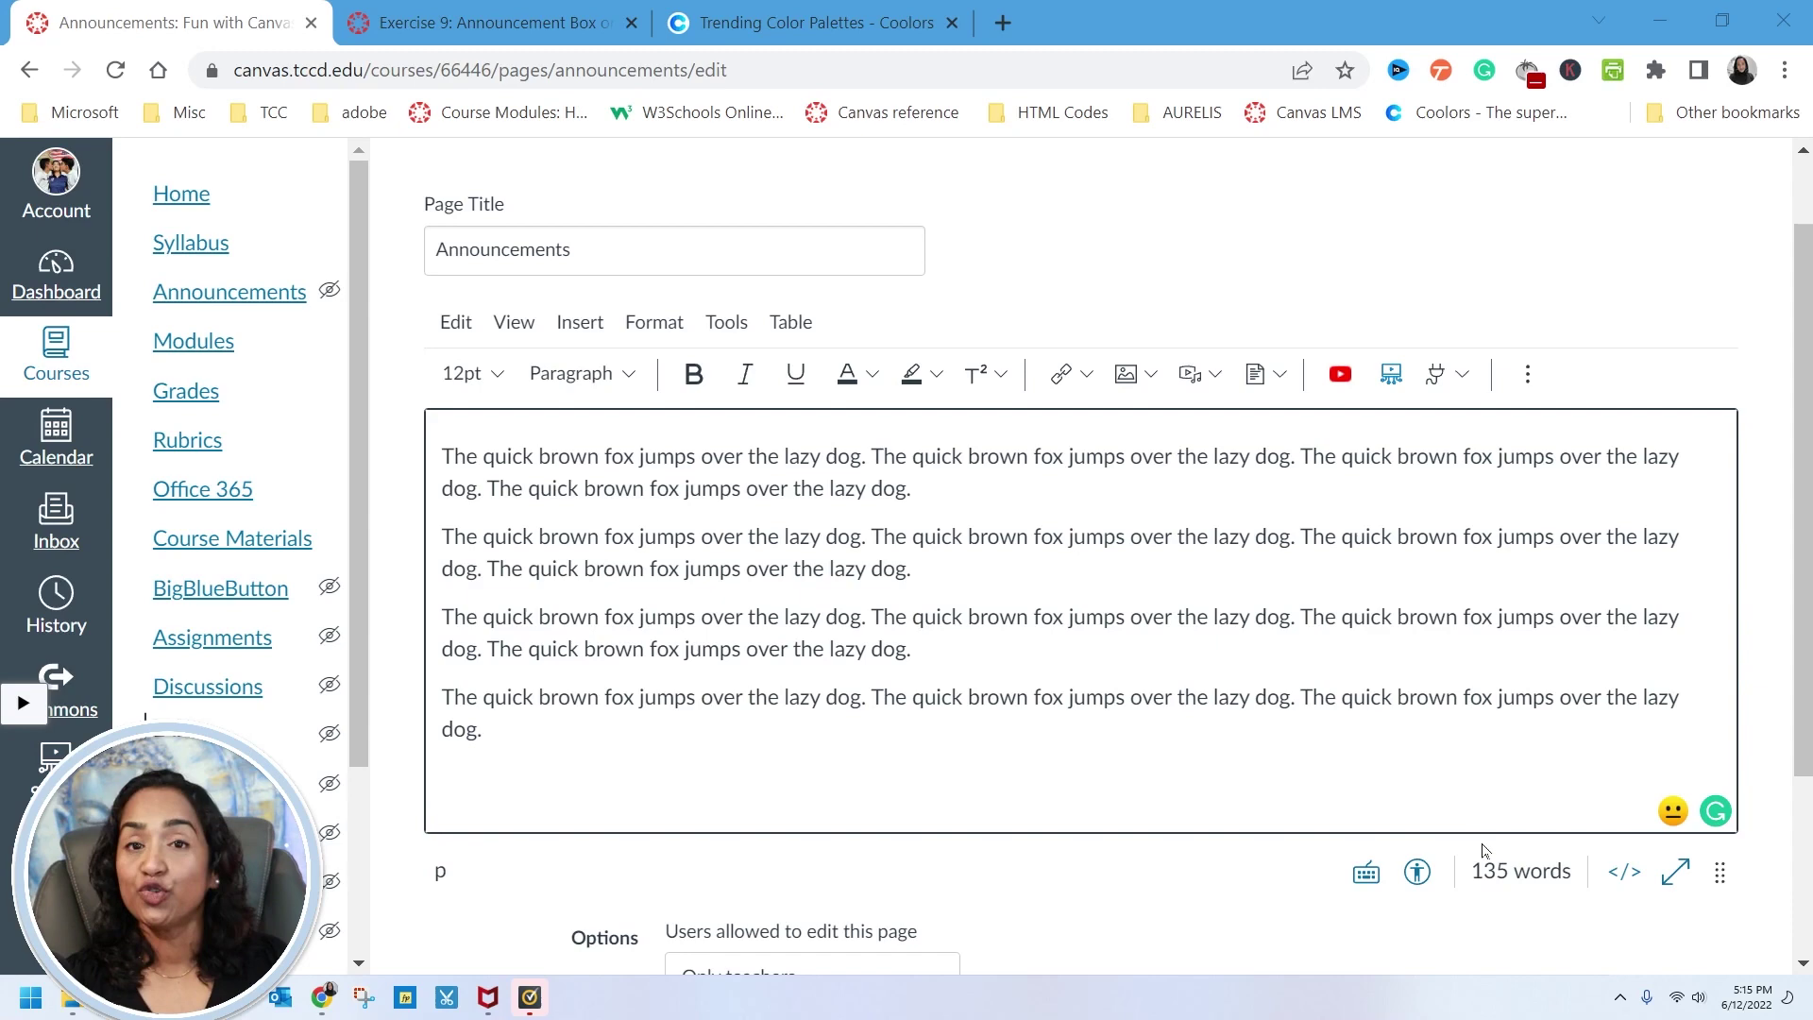
# - Paste the announcement-box div with an 'Announcements' h3 heading at the top of the page HTML
pyautogui.click(1615, 874)
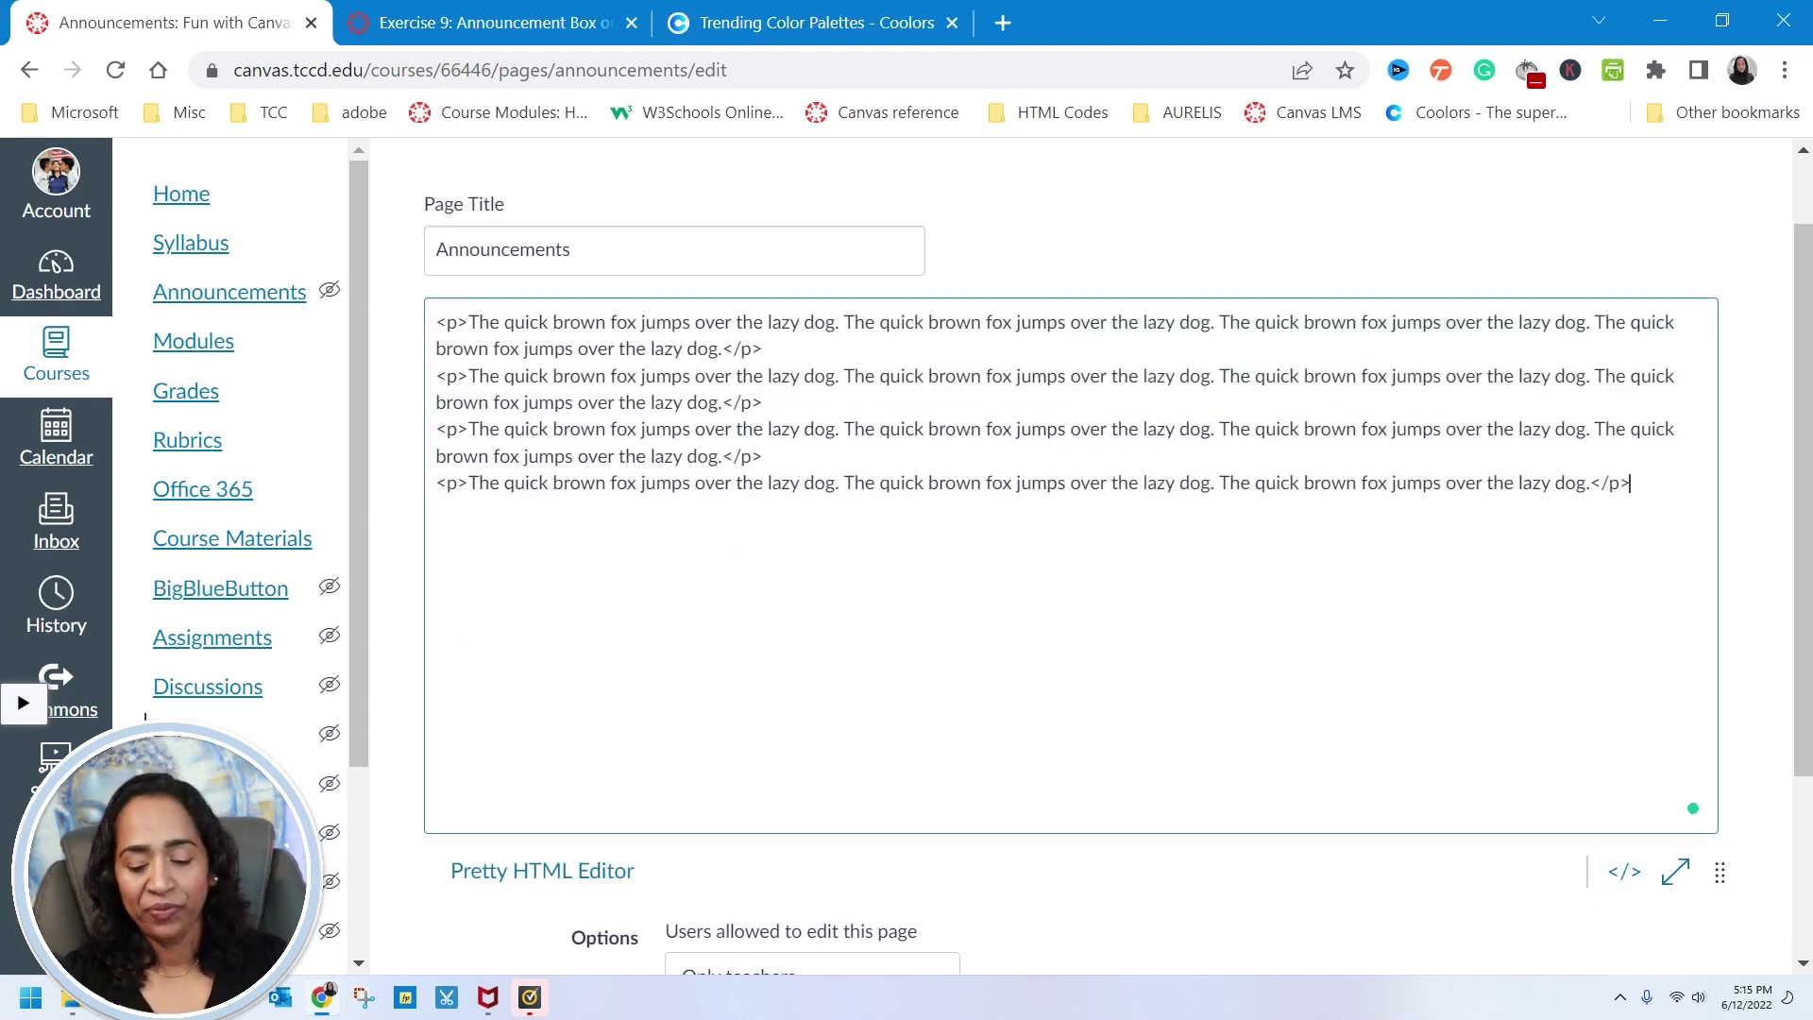
pyautogui.hotkey('ctrl', '+')
pyautogui.hotkey('ctrl', '+')
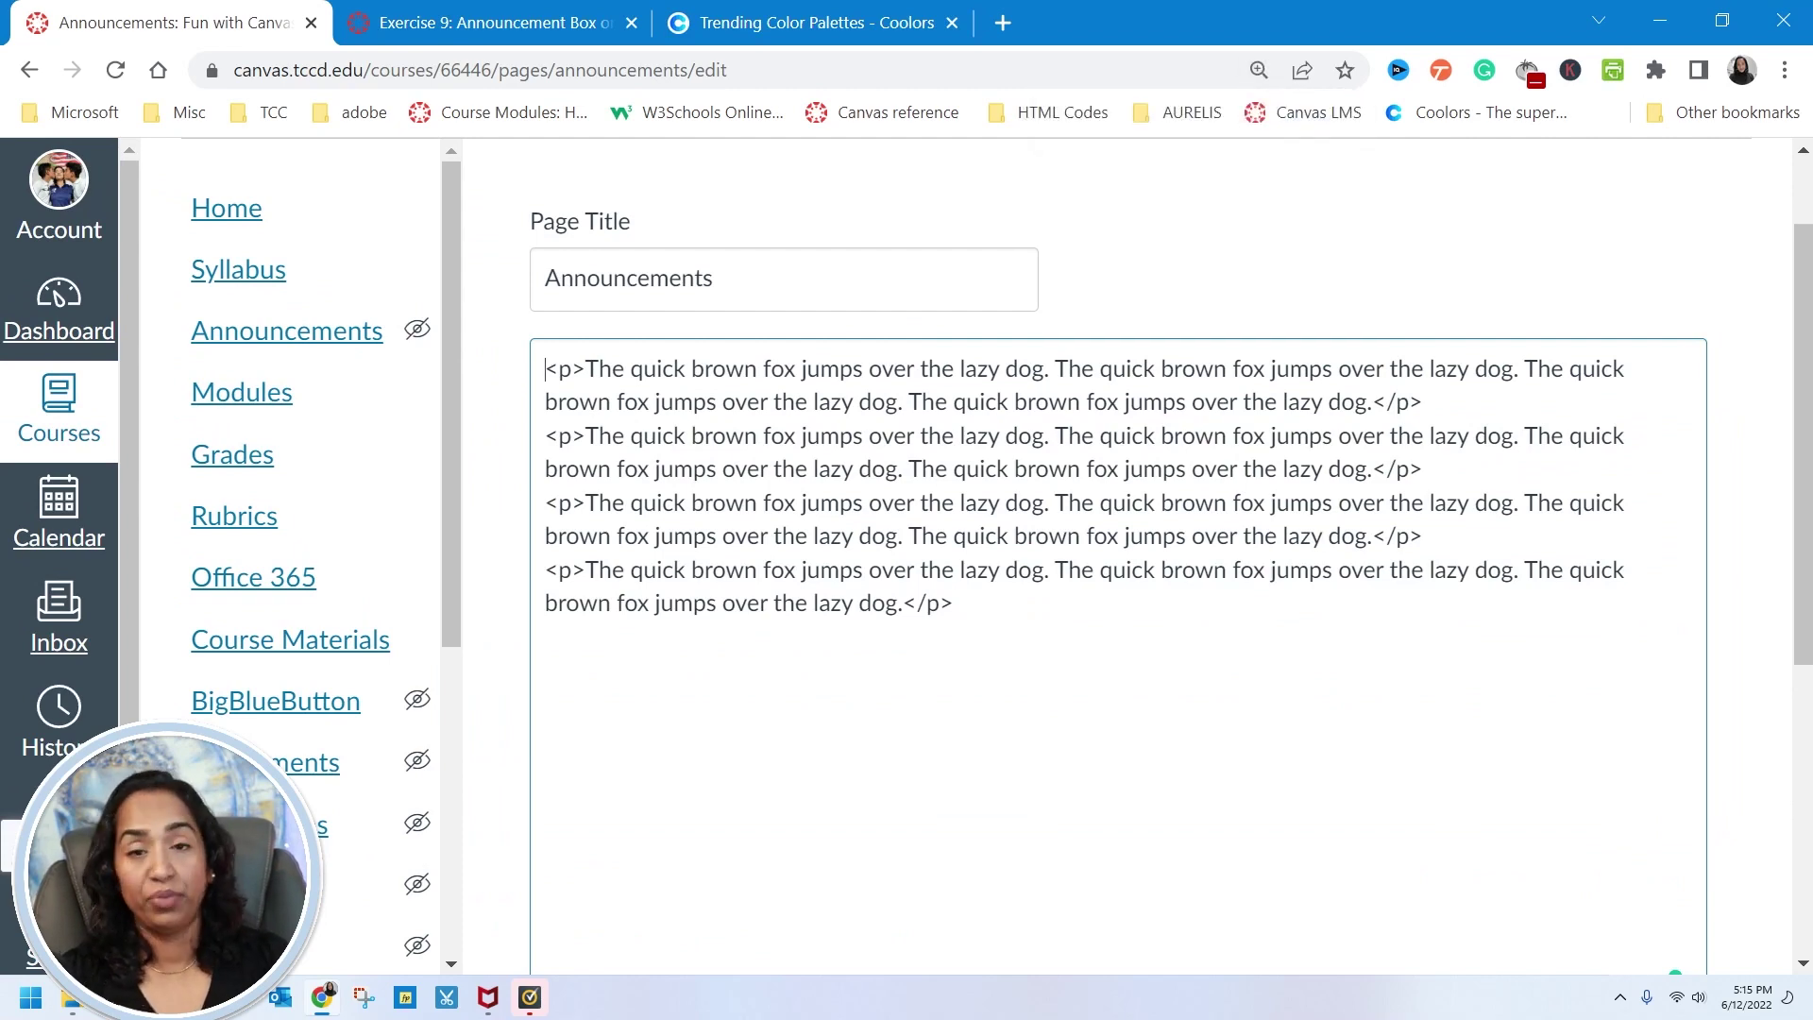
pyautogui.write('<div class="img-rounded" style="float: right; background-color: #e3d5ca; width: 315px; height: 260px; border: 1px solid black; margin: 10px;"> <h3 style="color: #ffffff; background-color: #264653; text-align: center; margin: 0px; padding: 0px;">Announcements</h3> <div id="cc-homepage-announcements" style="height: 200px; overflow-x: hidden; overflow-y: auto; padding: 6px; text-align: left;">&nbsp;</div> </div>')
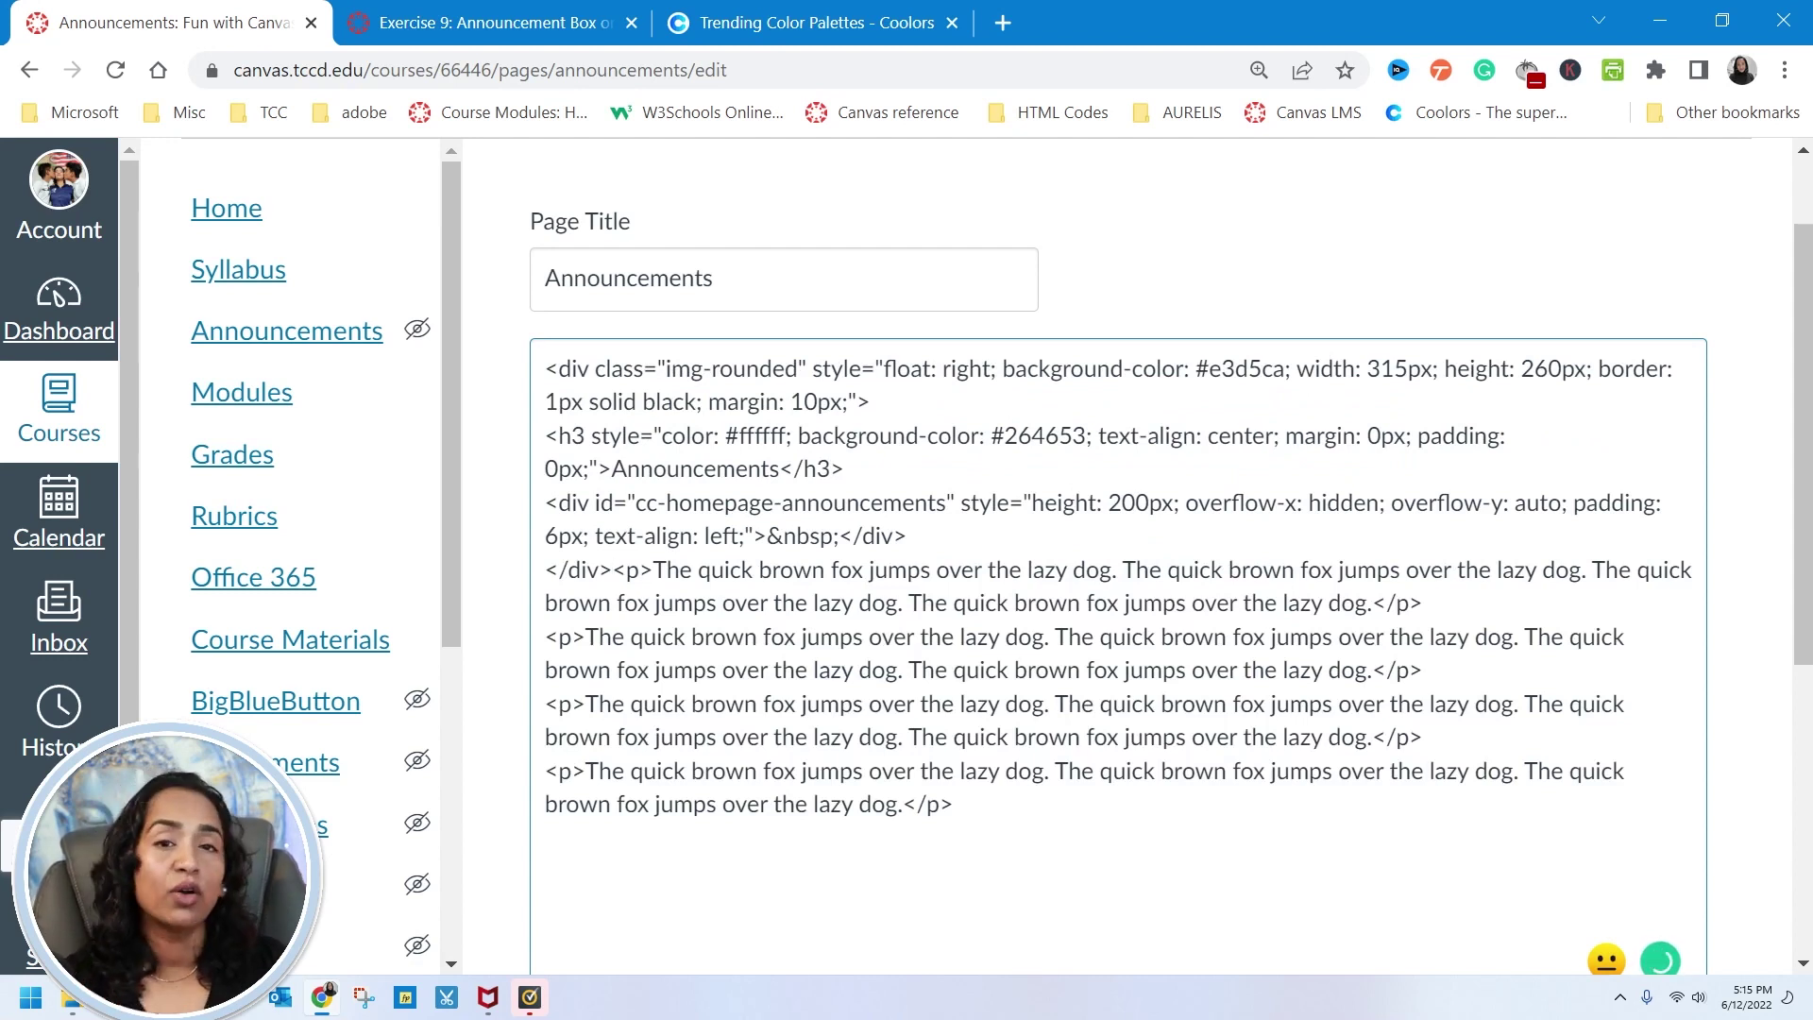
pyautogui.scroll(-4, 1549, 730)
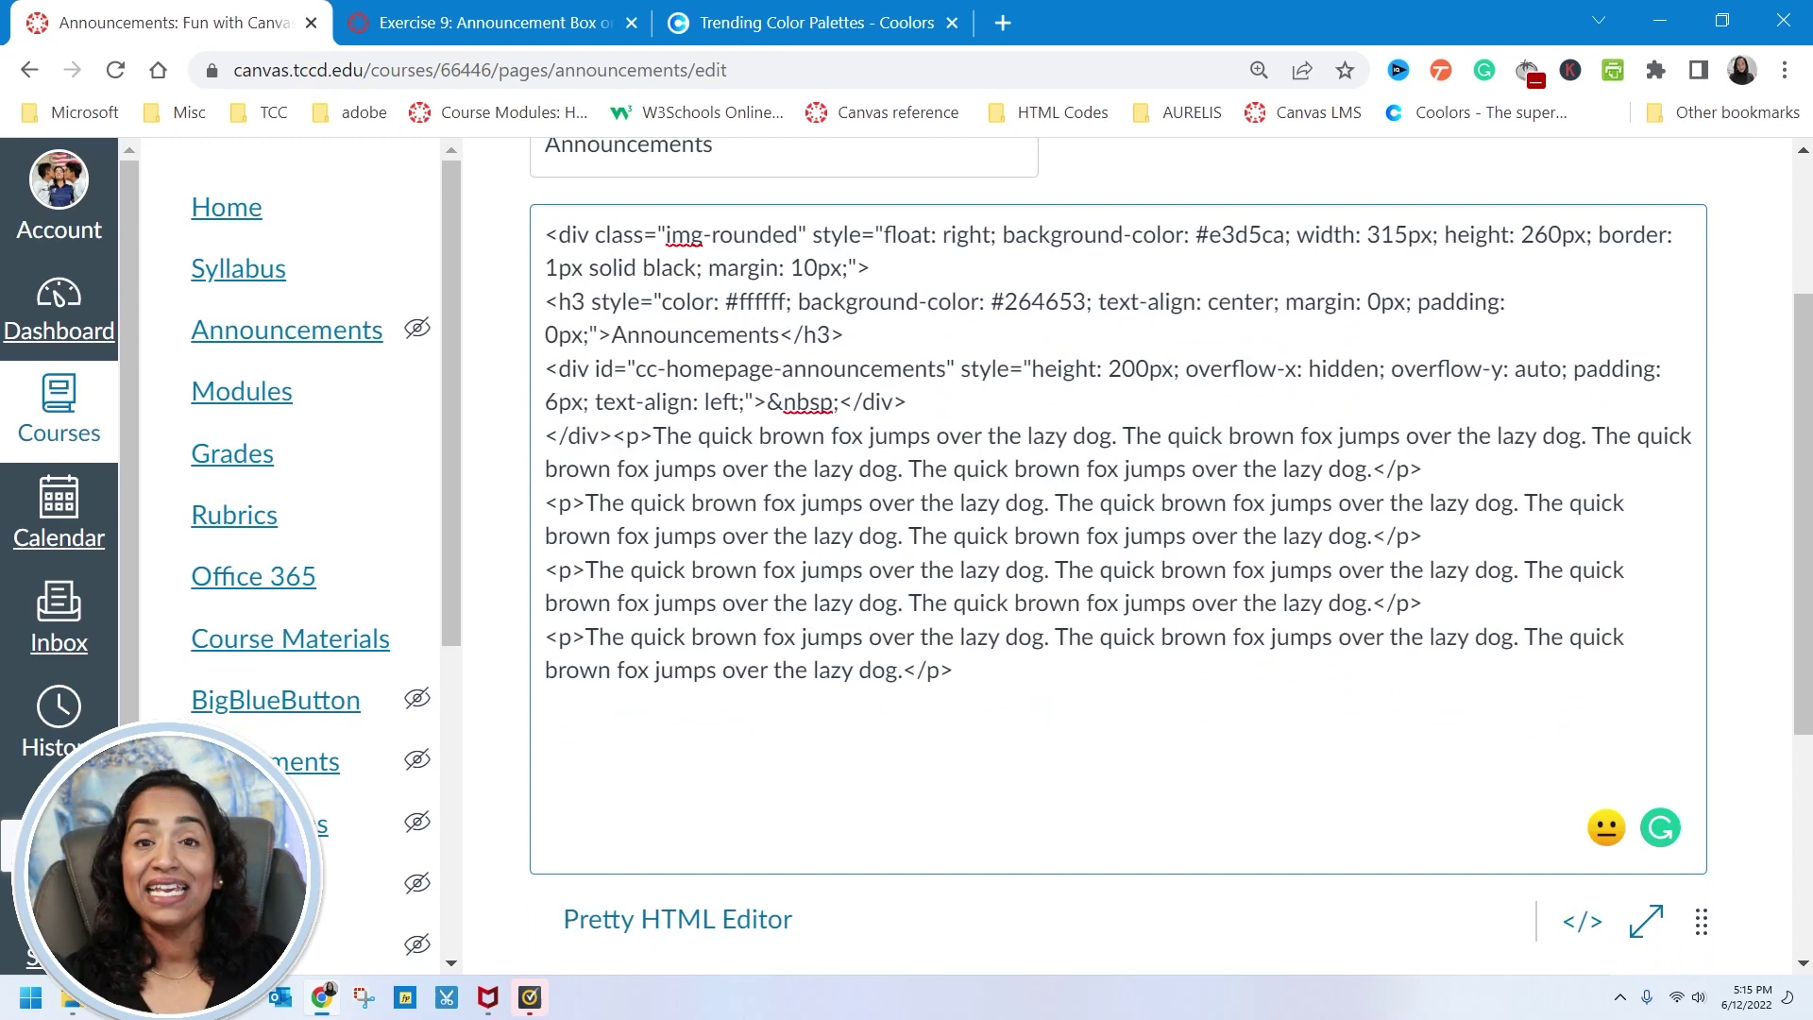
# - Return to the rich editor at normal zoom and place the cursor in the Announcements box body
pyautogui.click(1582, 651)
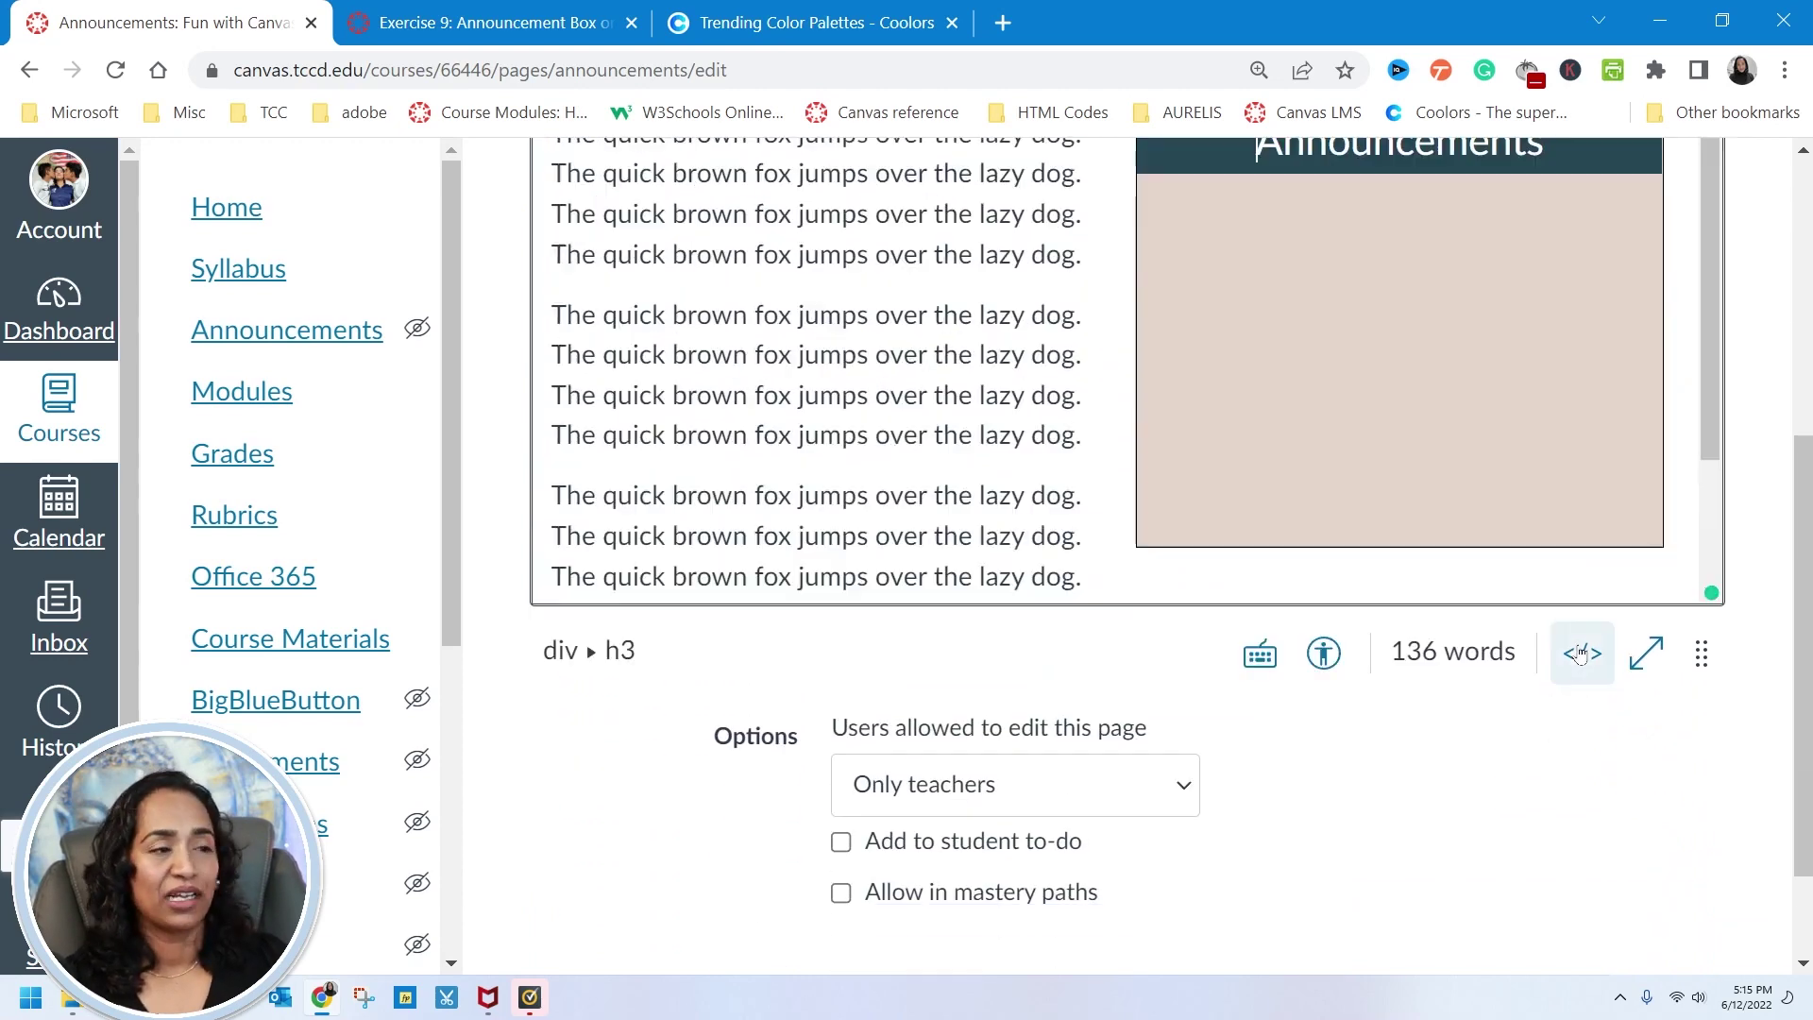
pyautogui.scroll(2, 1582, 651)
pyautogui.hotkey('ctrl', '-')
pyautogui.hotkey('ctrl', '-')
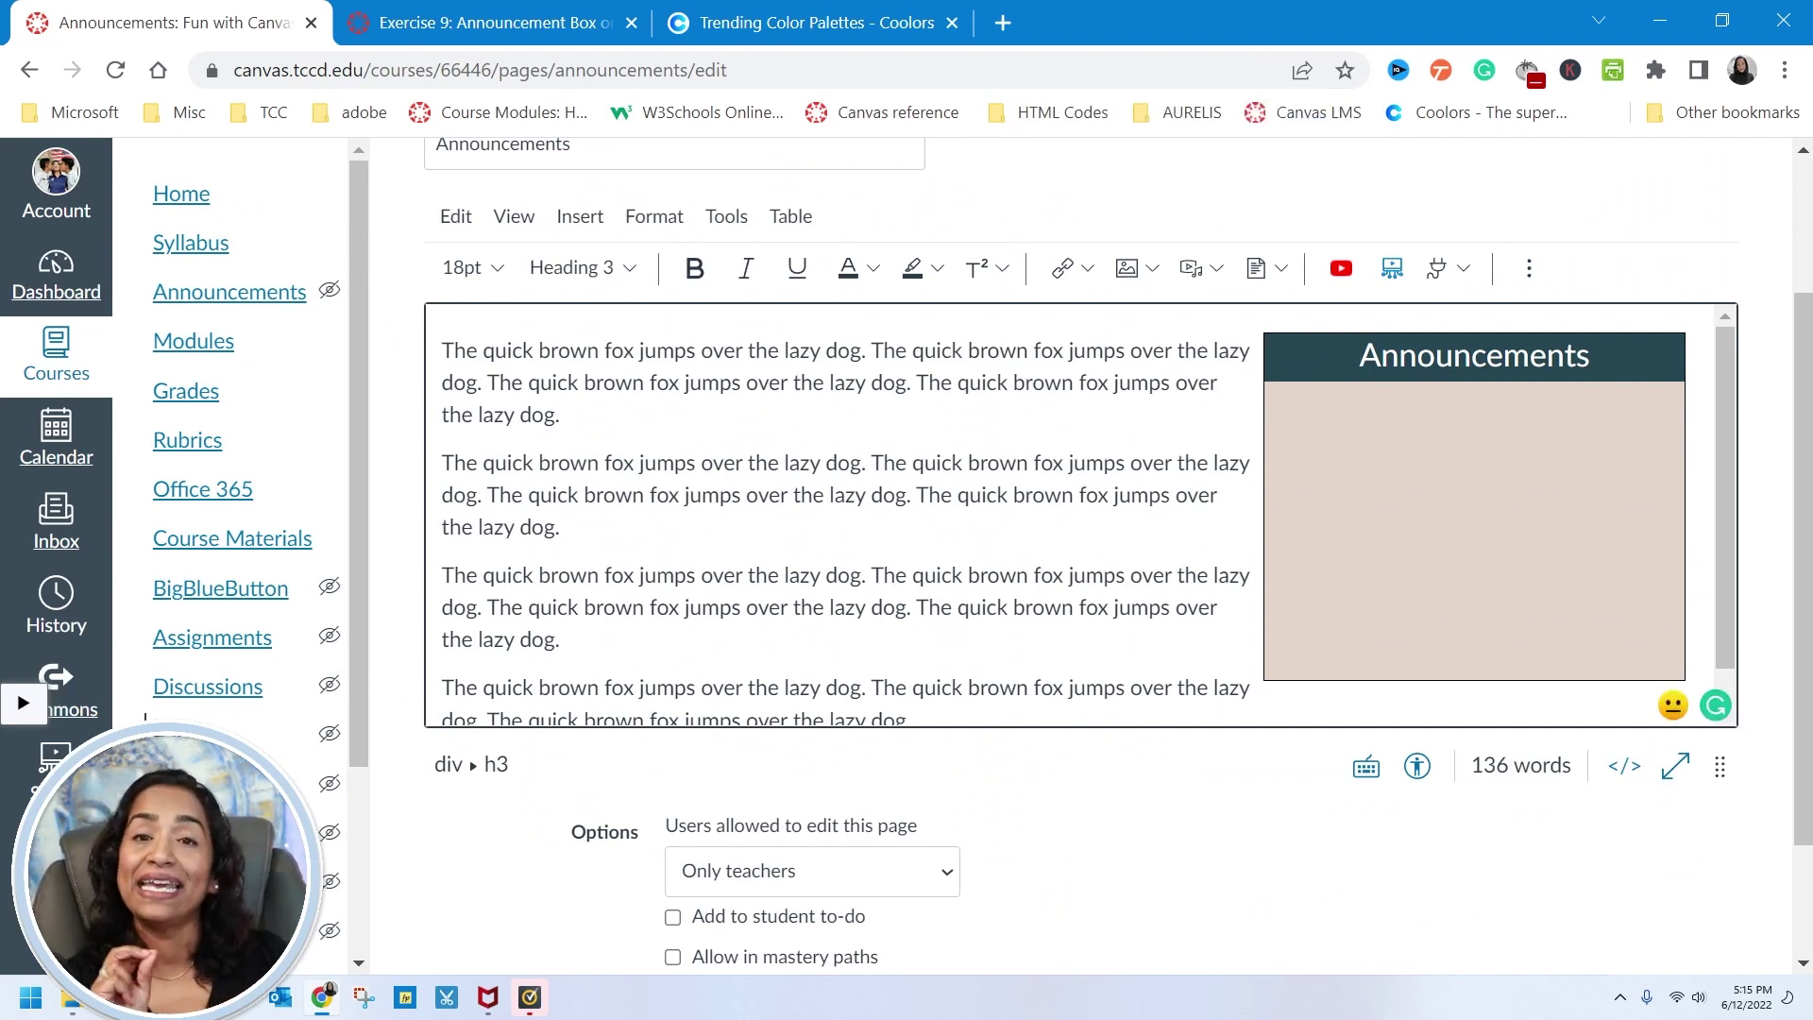
pyautogui.click(1278, 406)
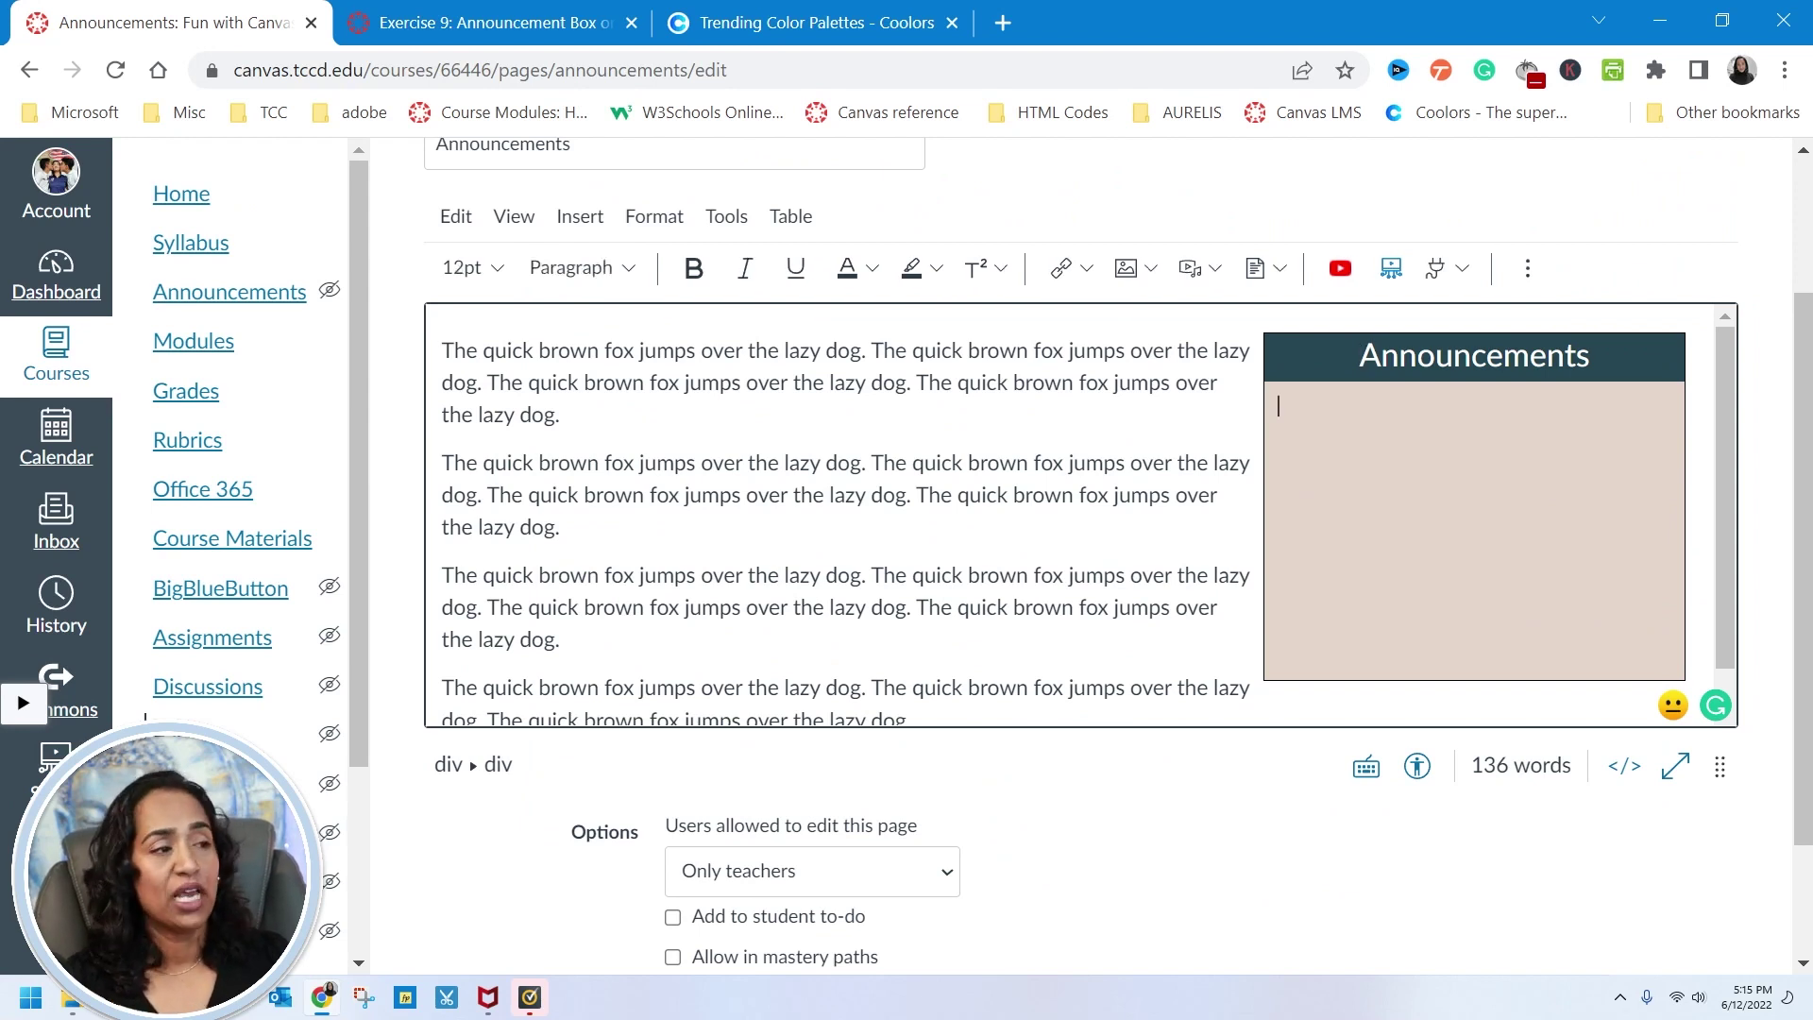
pyautogui.click(1360, 356)
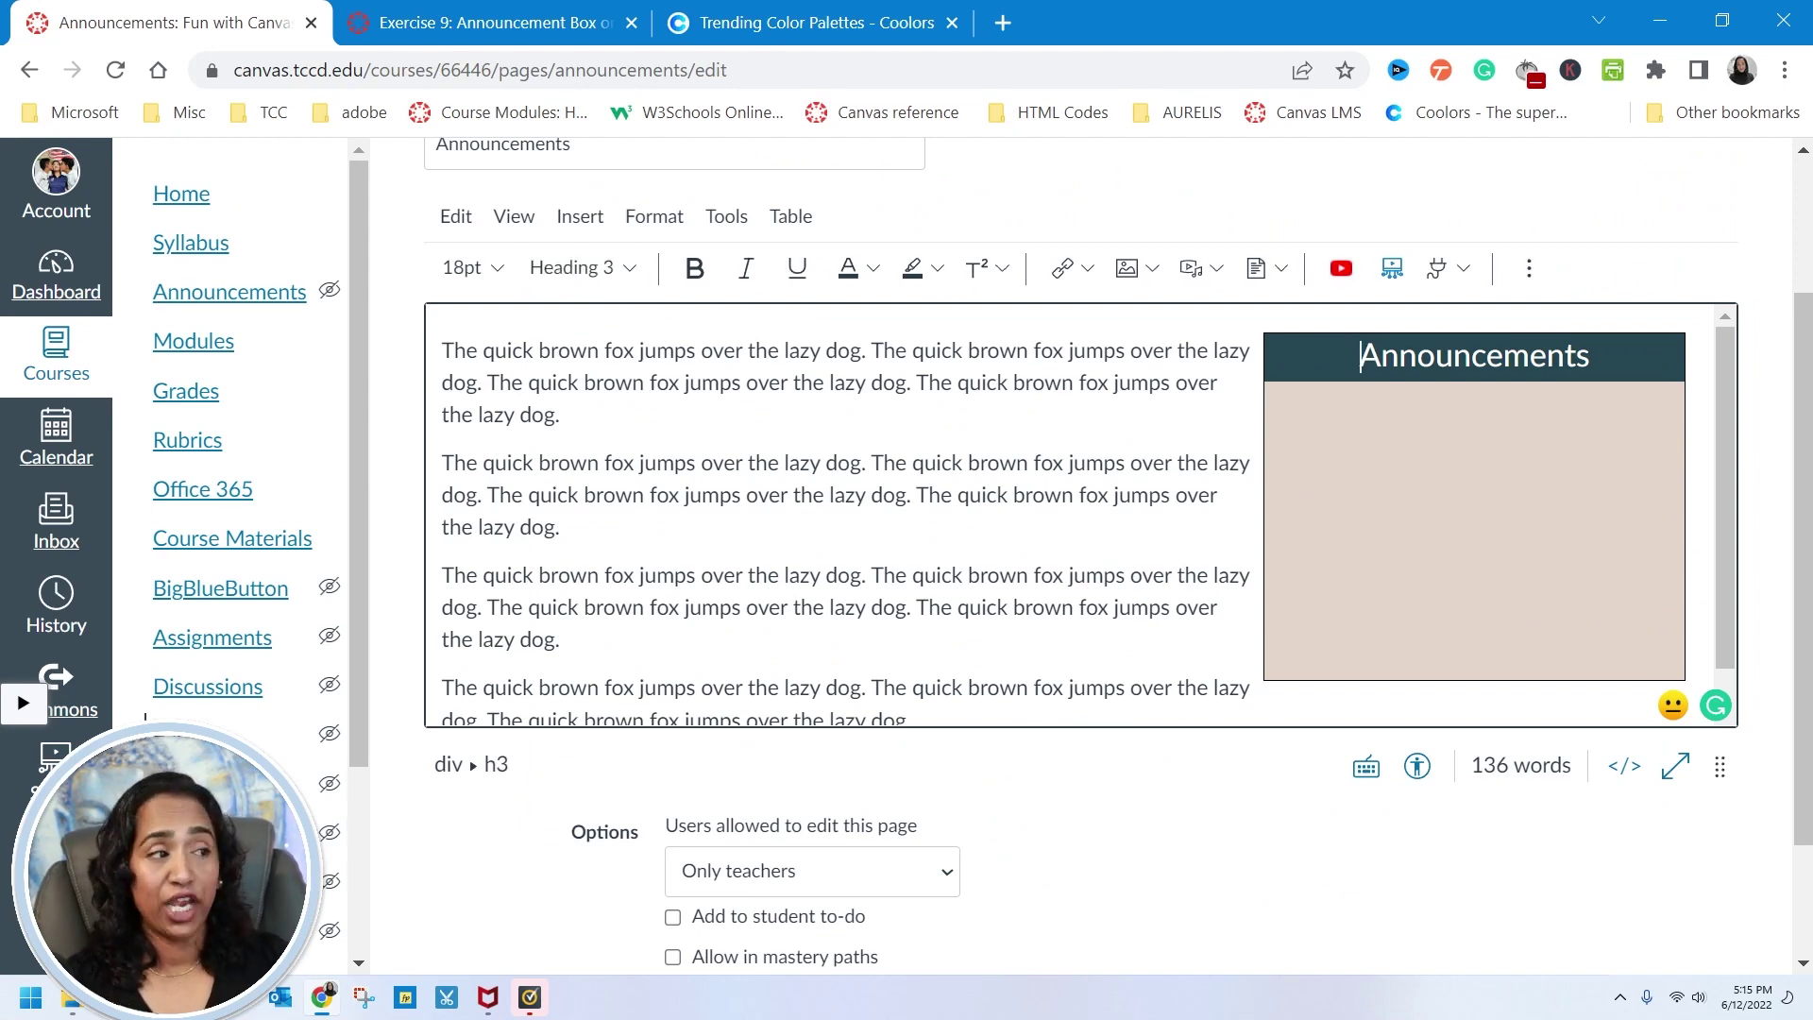
pyautogui.click(1279, 406)
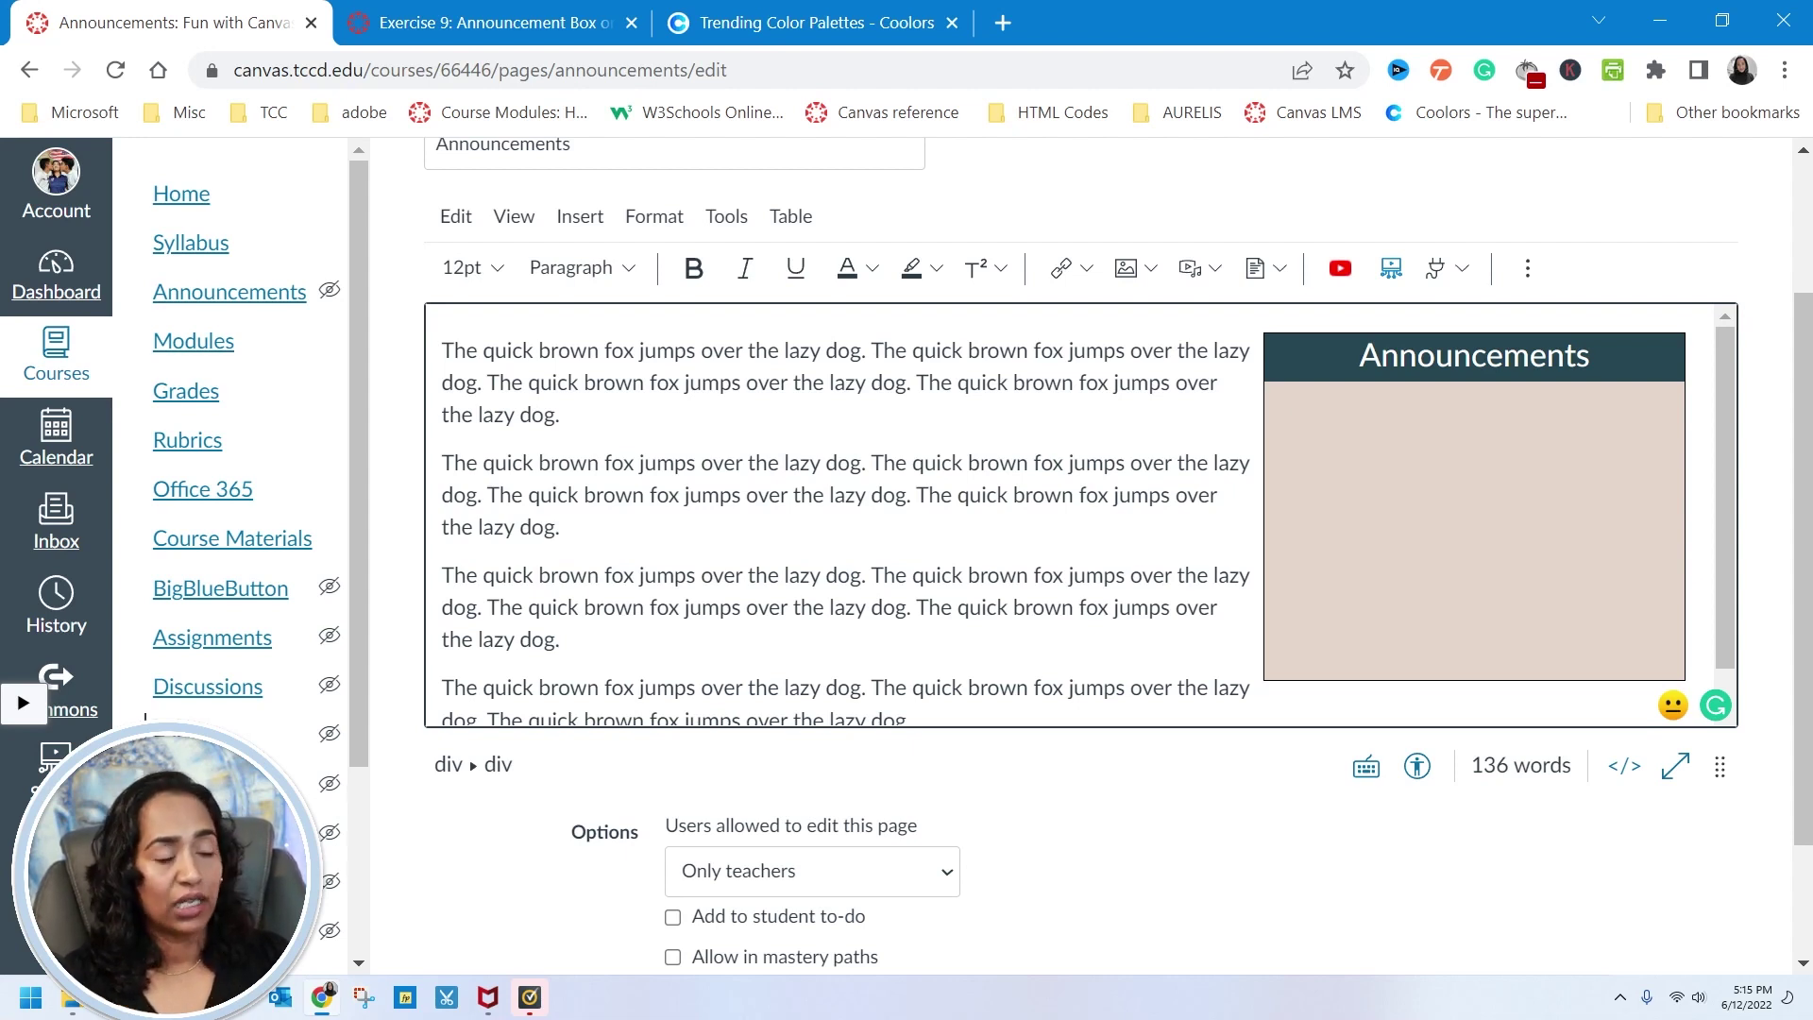
# - Paste the fox-text paragraphs from clipboard history into the Announcements box body
pyautogui.press('super+v')
pyautogui.scroll(-3, 1460, 674)
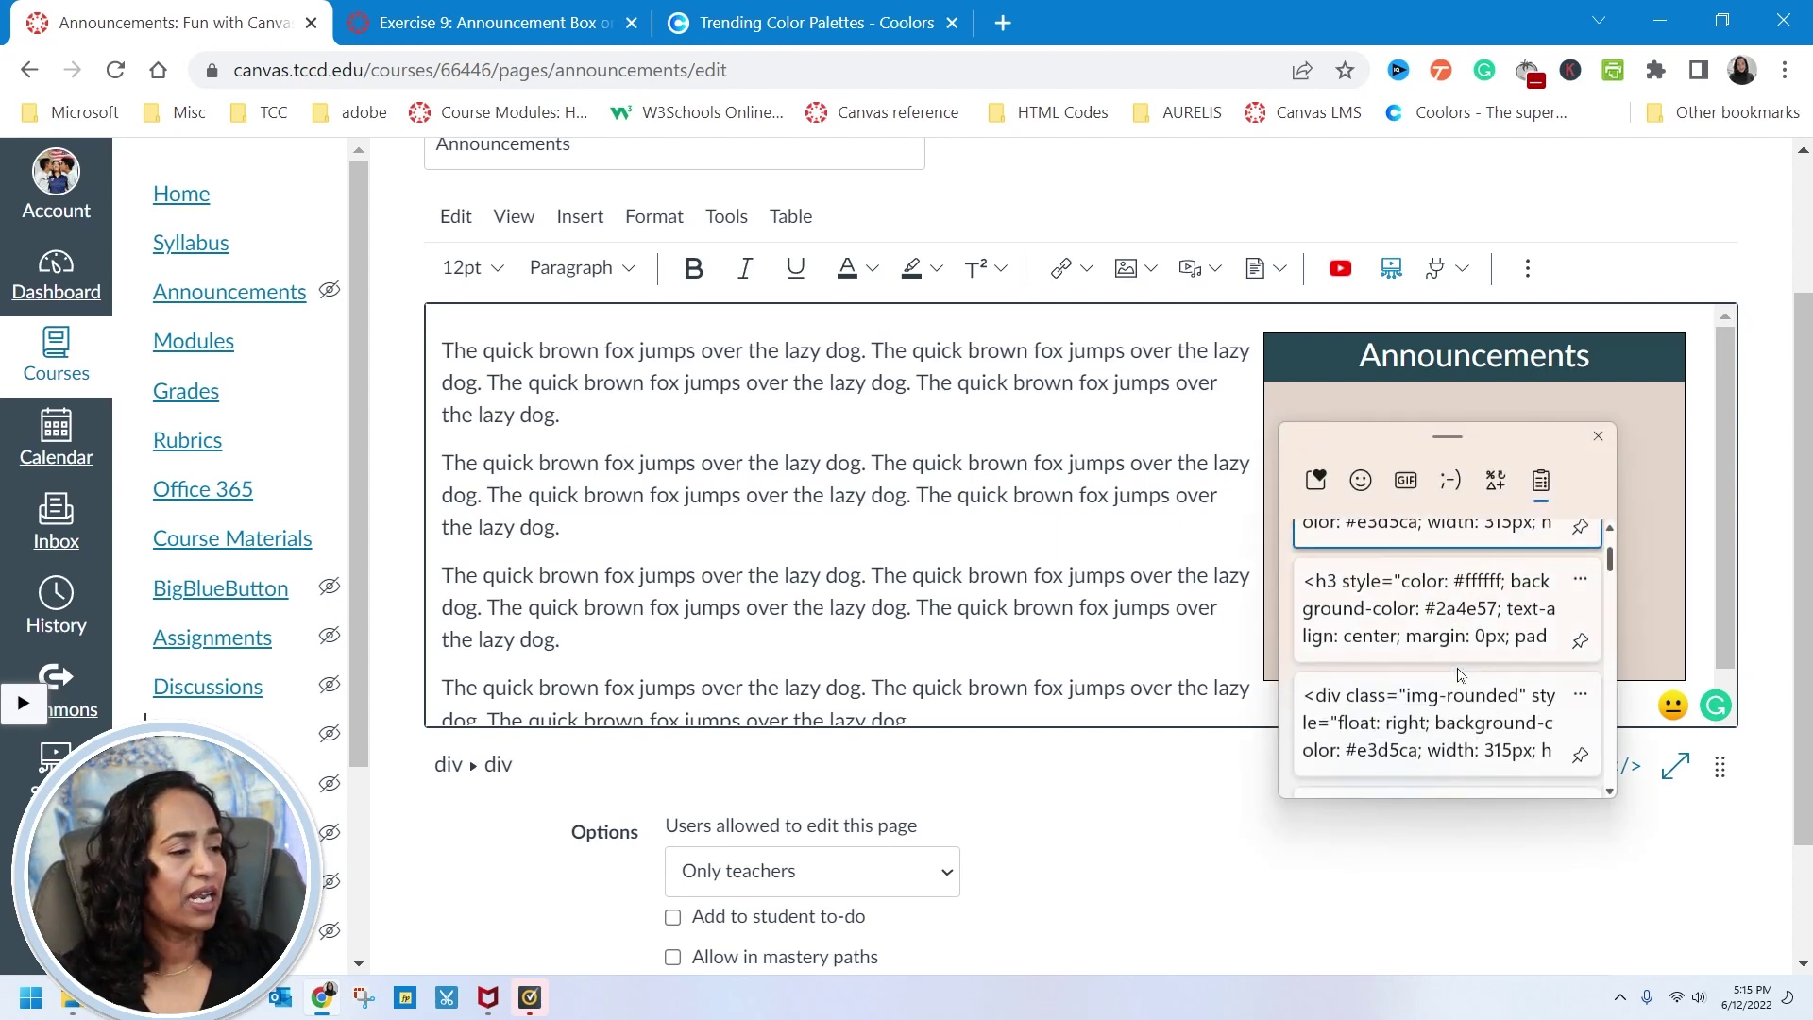
pyautogui.scroll(-3, 1460, 674)
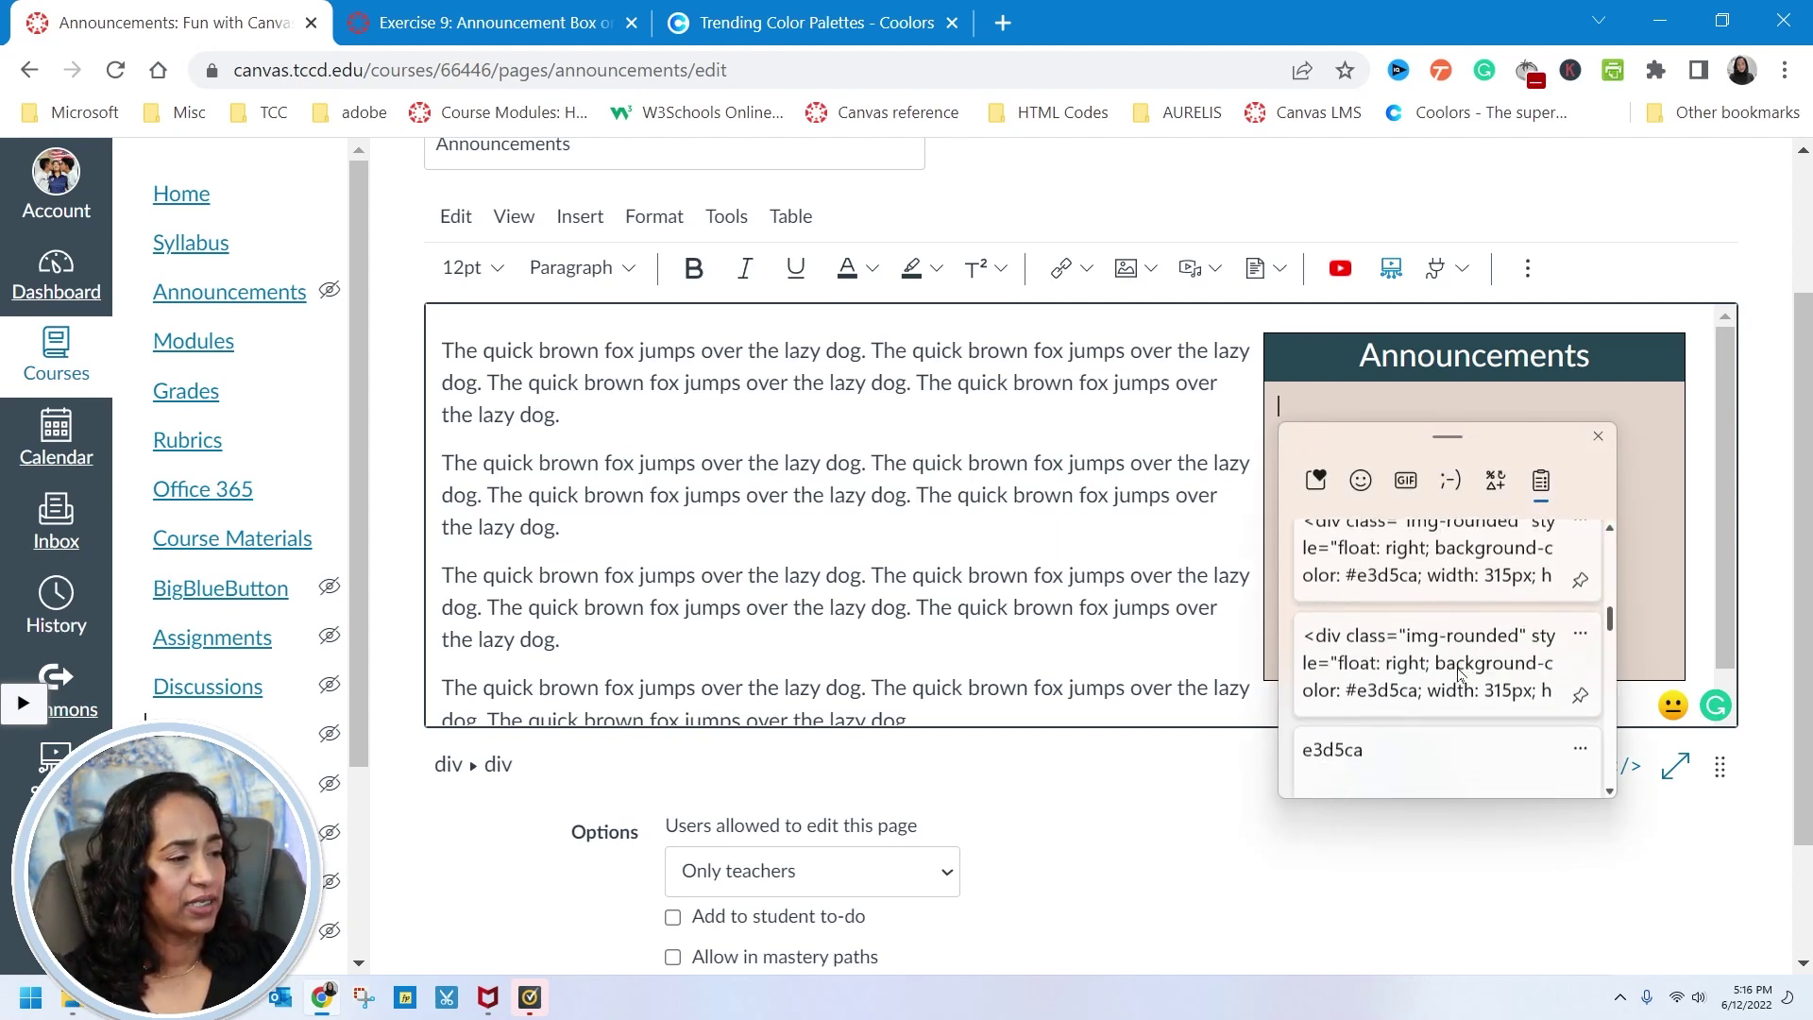
pyautogui.click(1459, 674)
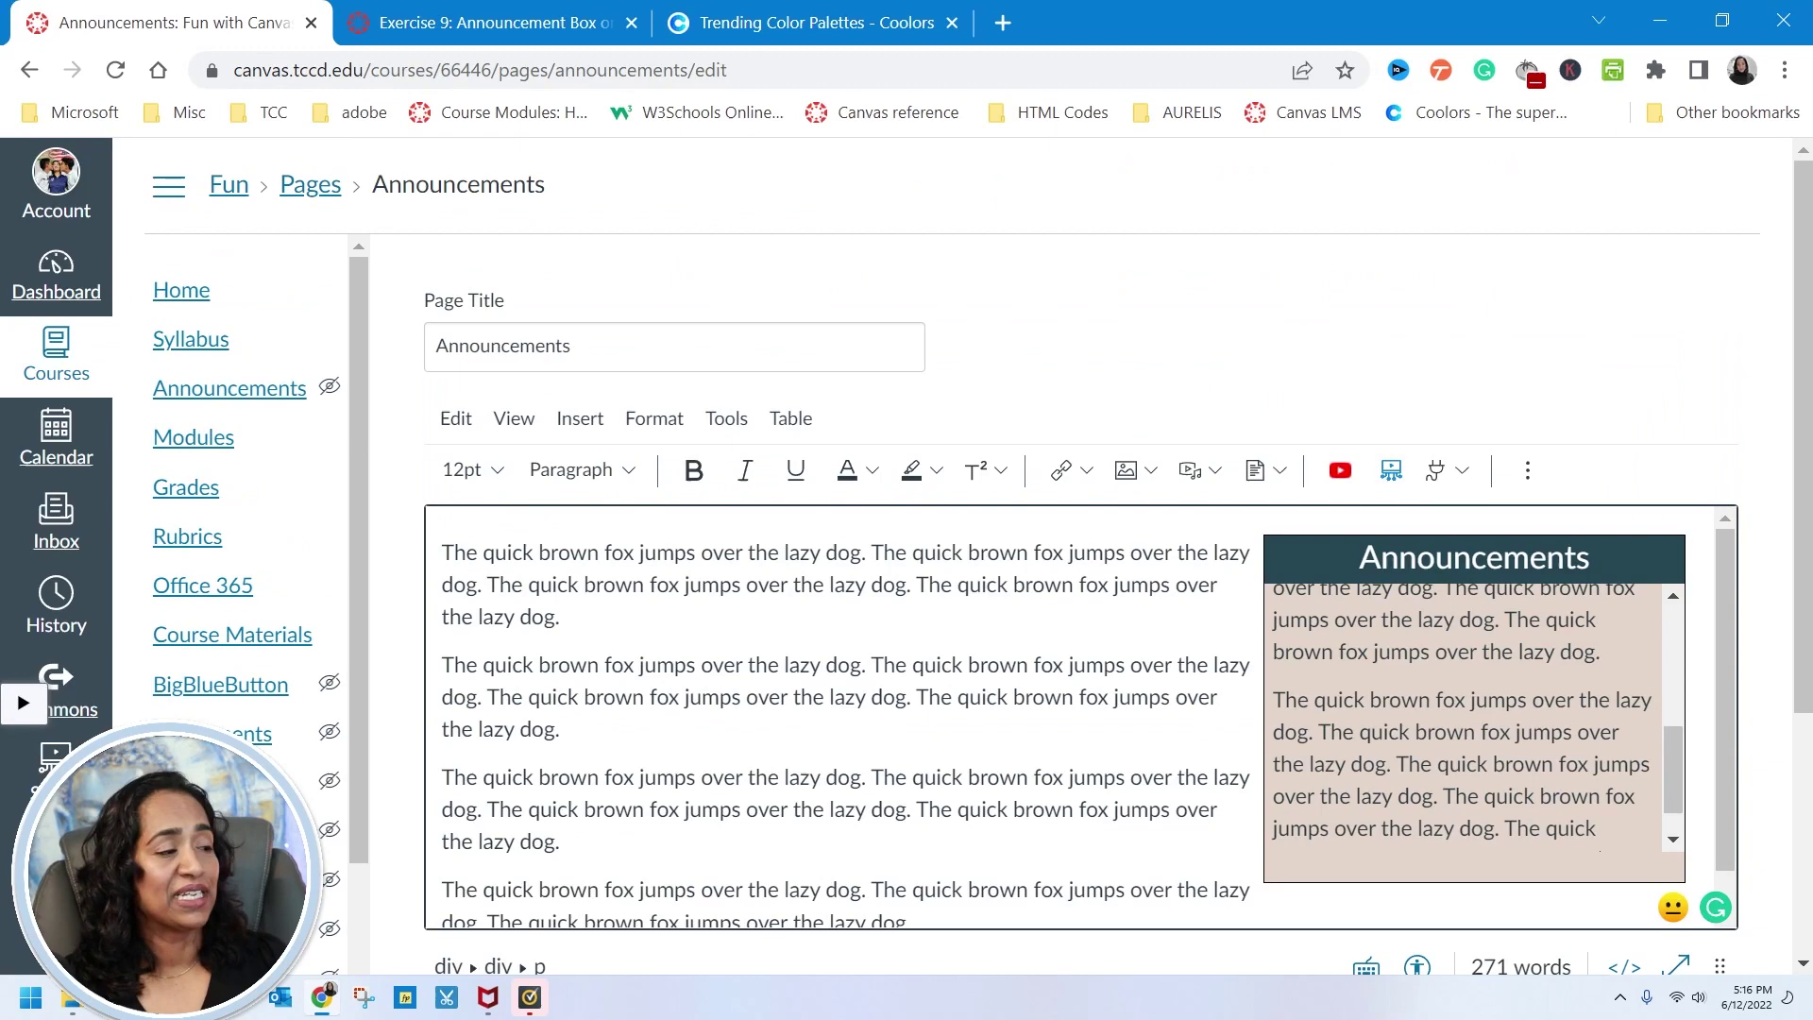
pyautogui.moveTo(1669, 745); pyautogui.dragTo(1669, 628)
pyautogui.scroll(-3, 1725, 504)
pyautogui.scroll(-1, 1725, 504)
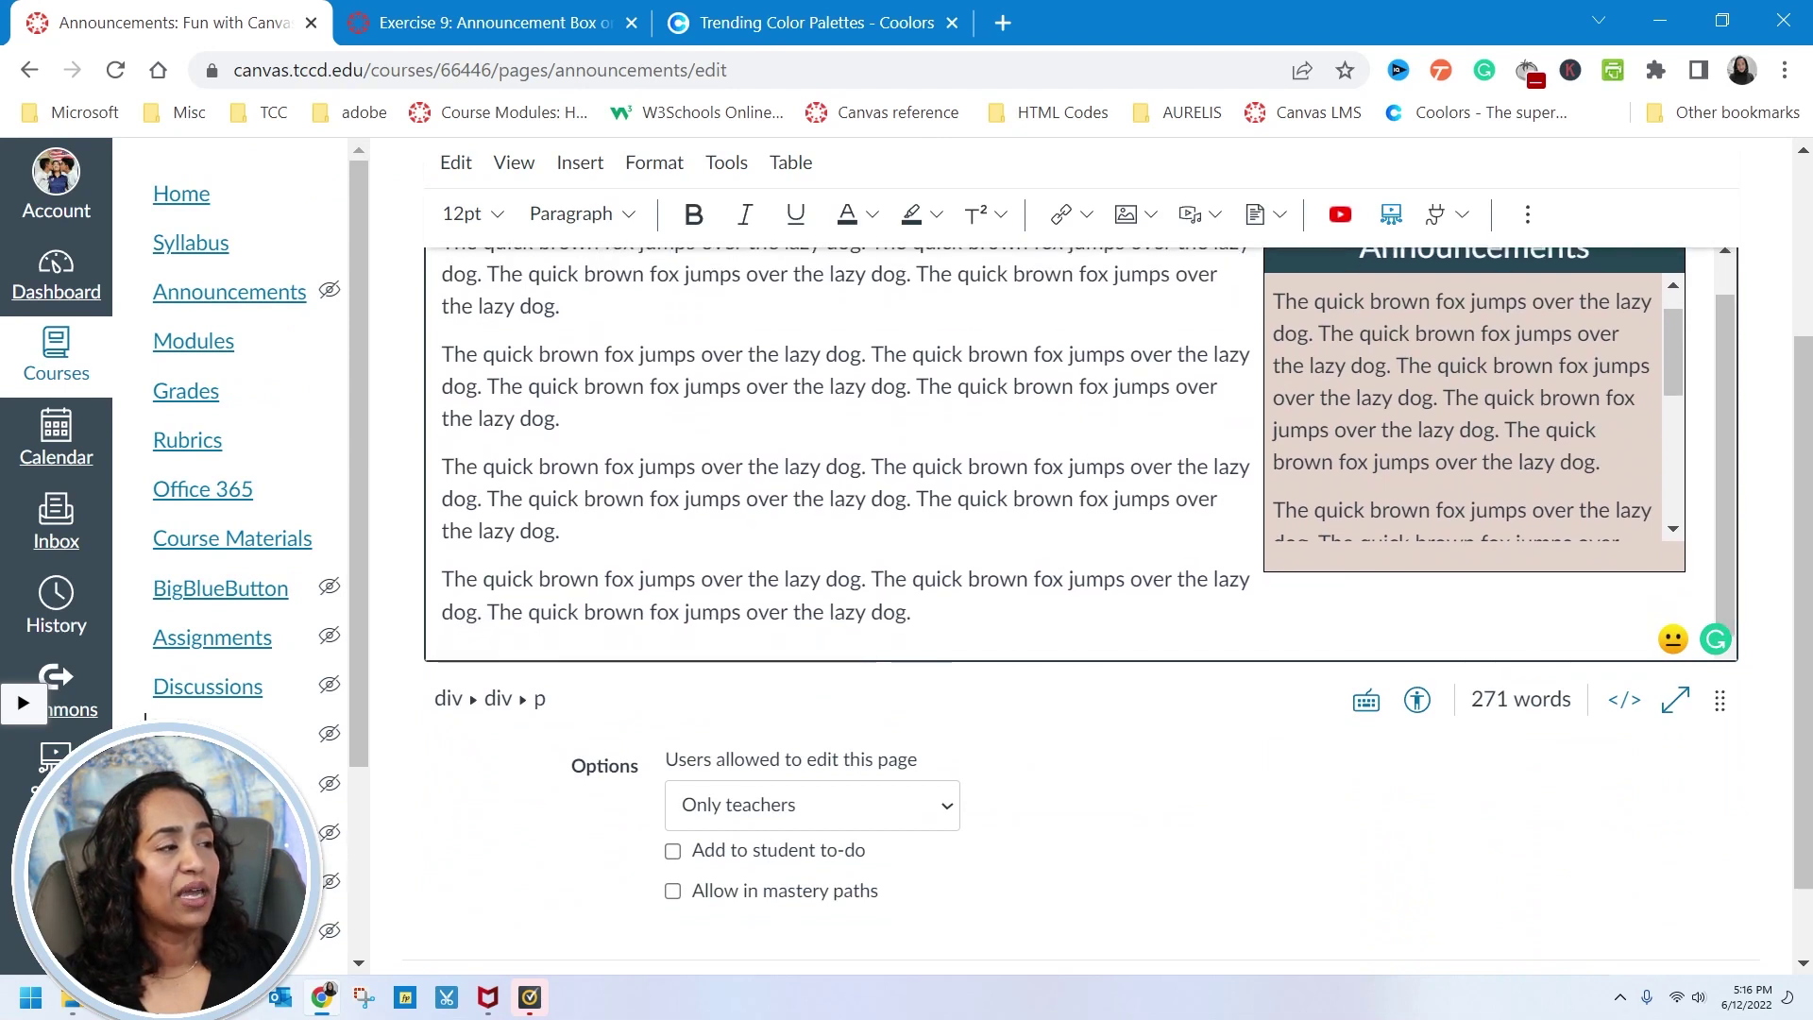
pyautogui.moveTo(1669, 323)
pyautogui.mouseDown()
pyautogui.moveTo(1683, 477)
pyautogui.moveTo(1685, 297)
pyautogui.moveTo(1681, 376)
pyautogui.moveTo(1669, 304)
pyautogui.mouseUp()
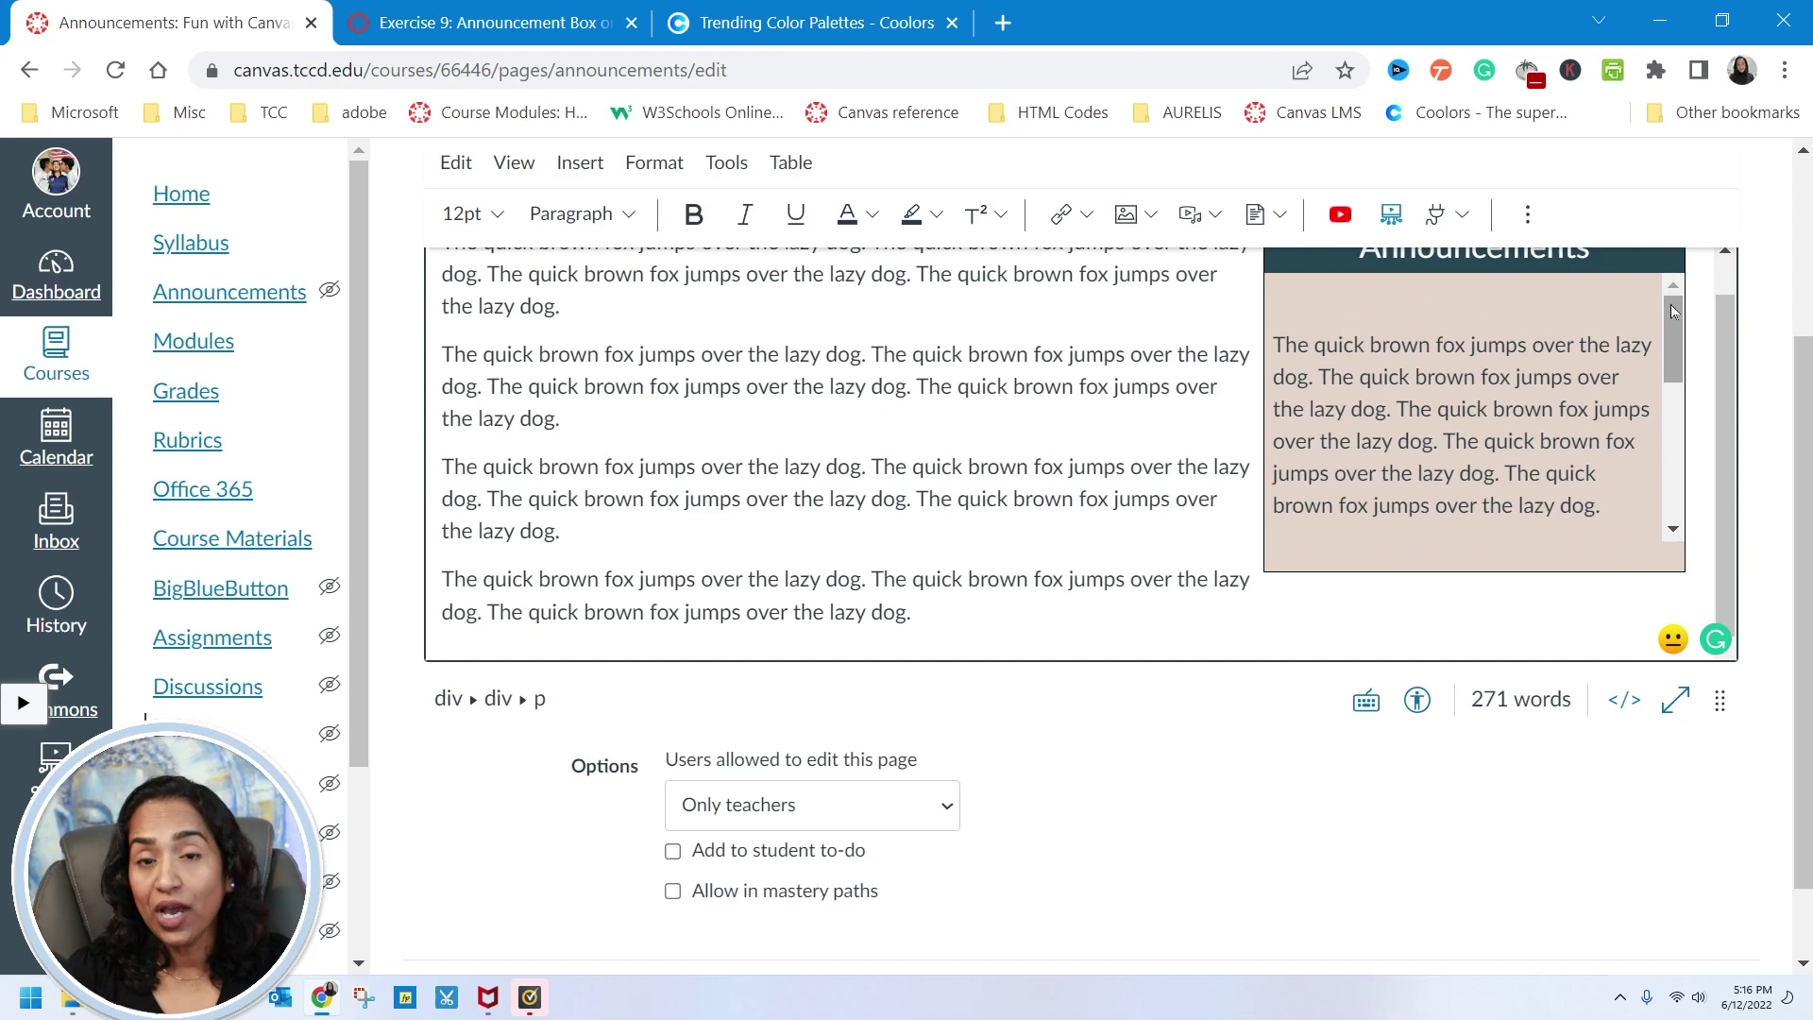
# - Delete the empty line above the pasted text in the box
pyautogui.press('Down')
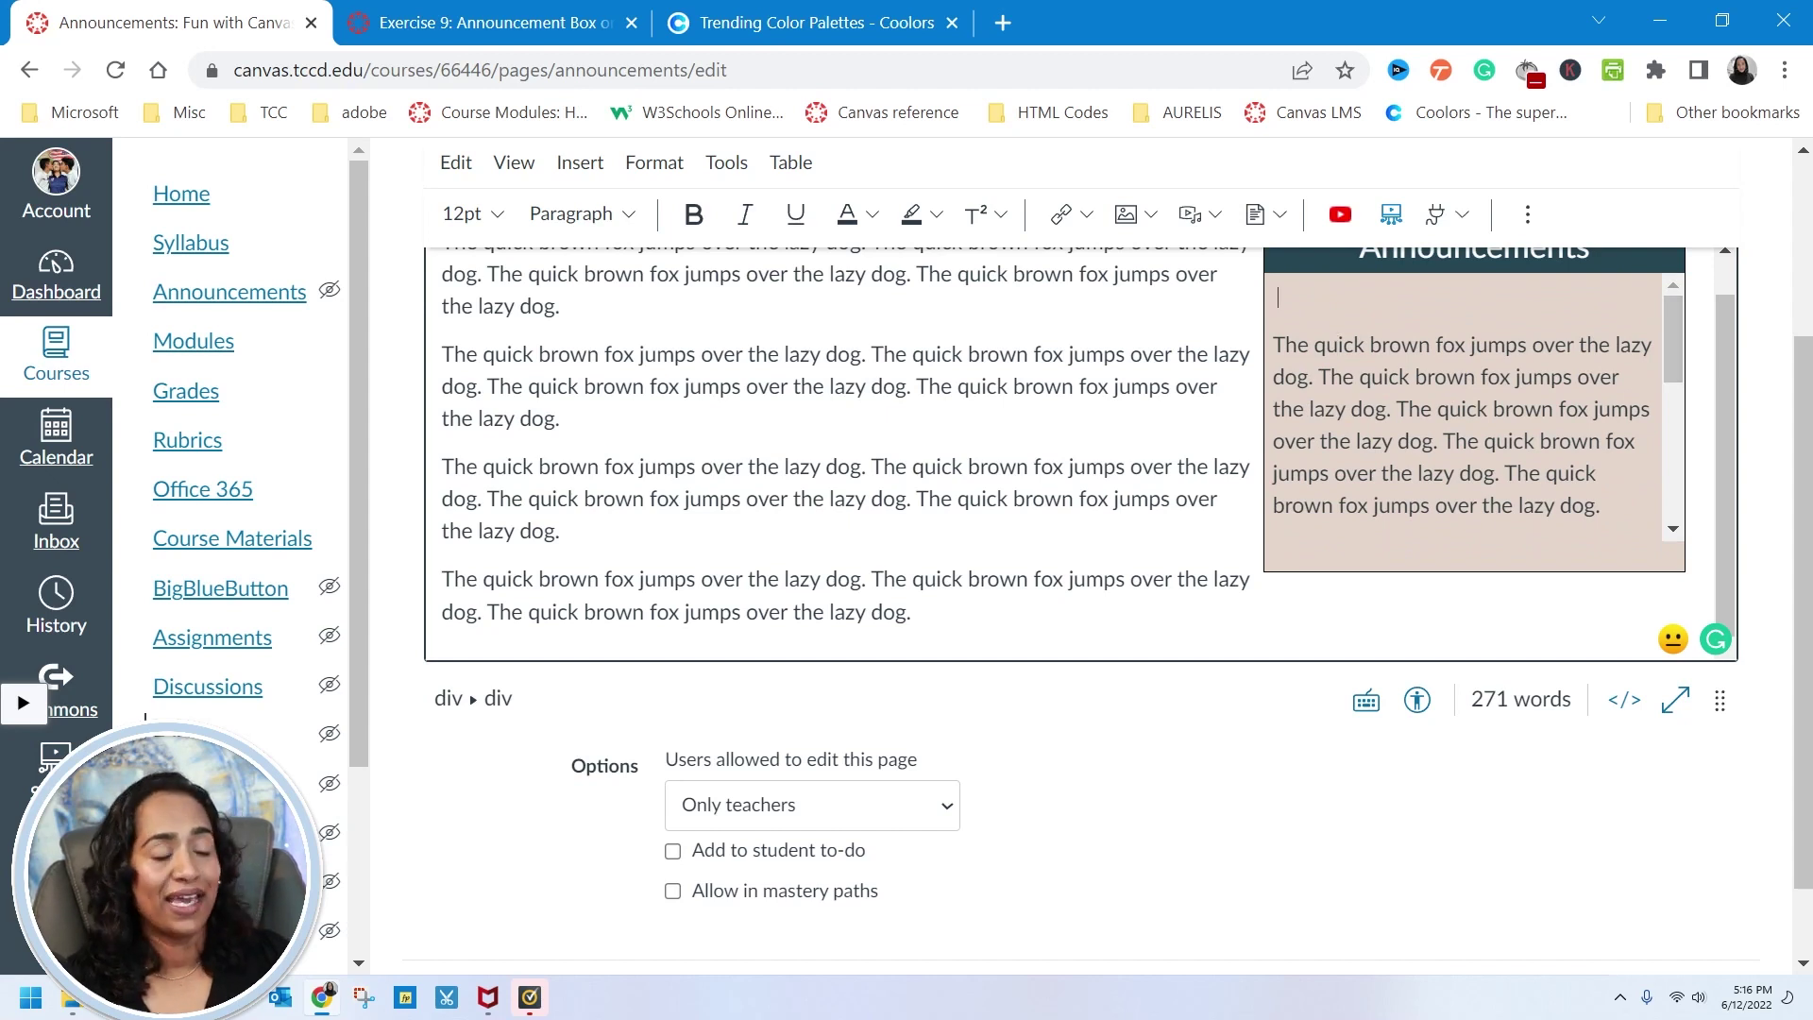
pyautogui.press('BackSpace')
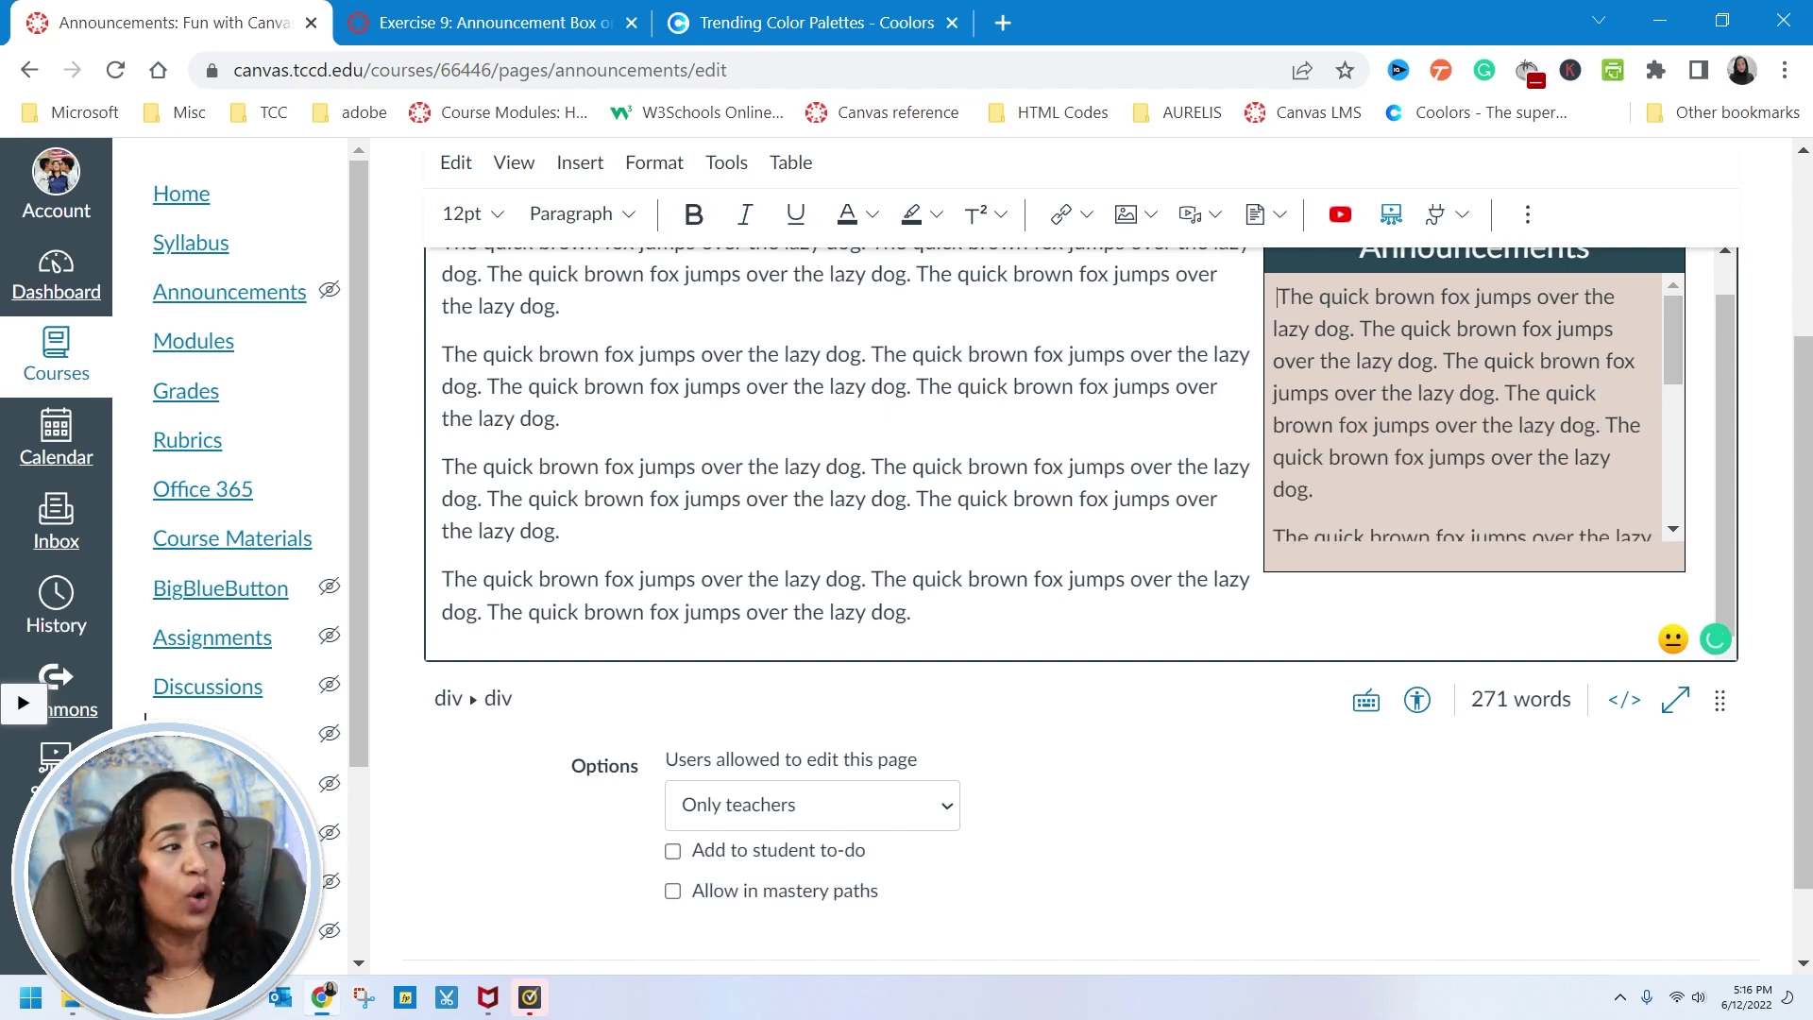
pyautogui.moveTo(1677, 338)
pyautogui.mouseDown()
pyautogui.moveTo(1664, 474)
pyautogui.moveTo(1651, 352)
pyautogui.mouseUp()
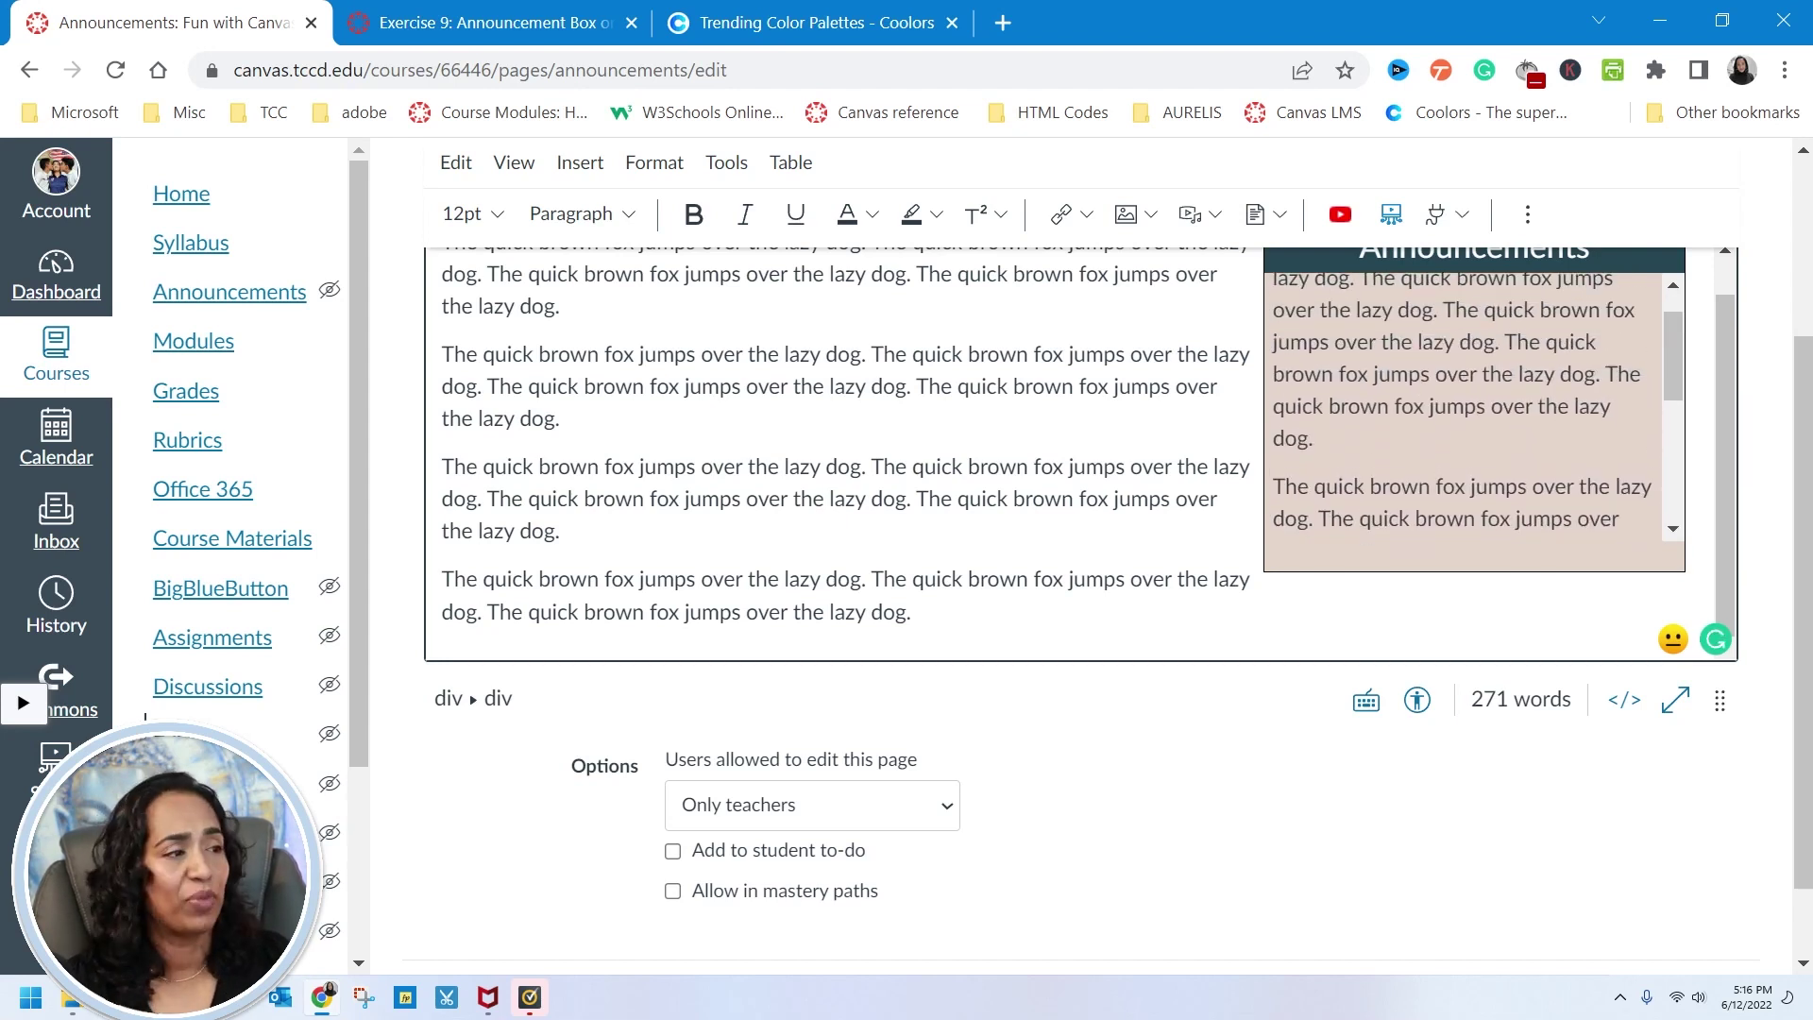
pyautogui.scroll(3, 1473, 425)
pyautogui.moveTo(1275, 339); pyautogui.dragTo(1314, 534)
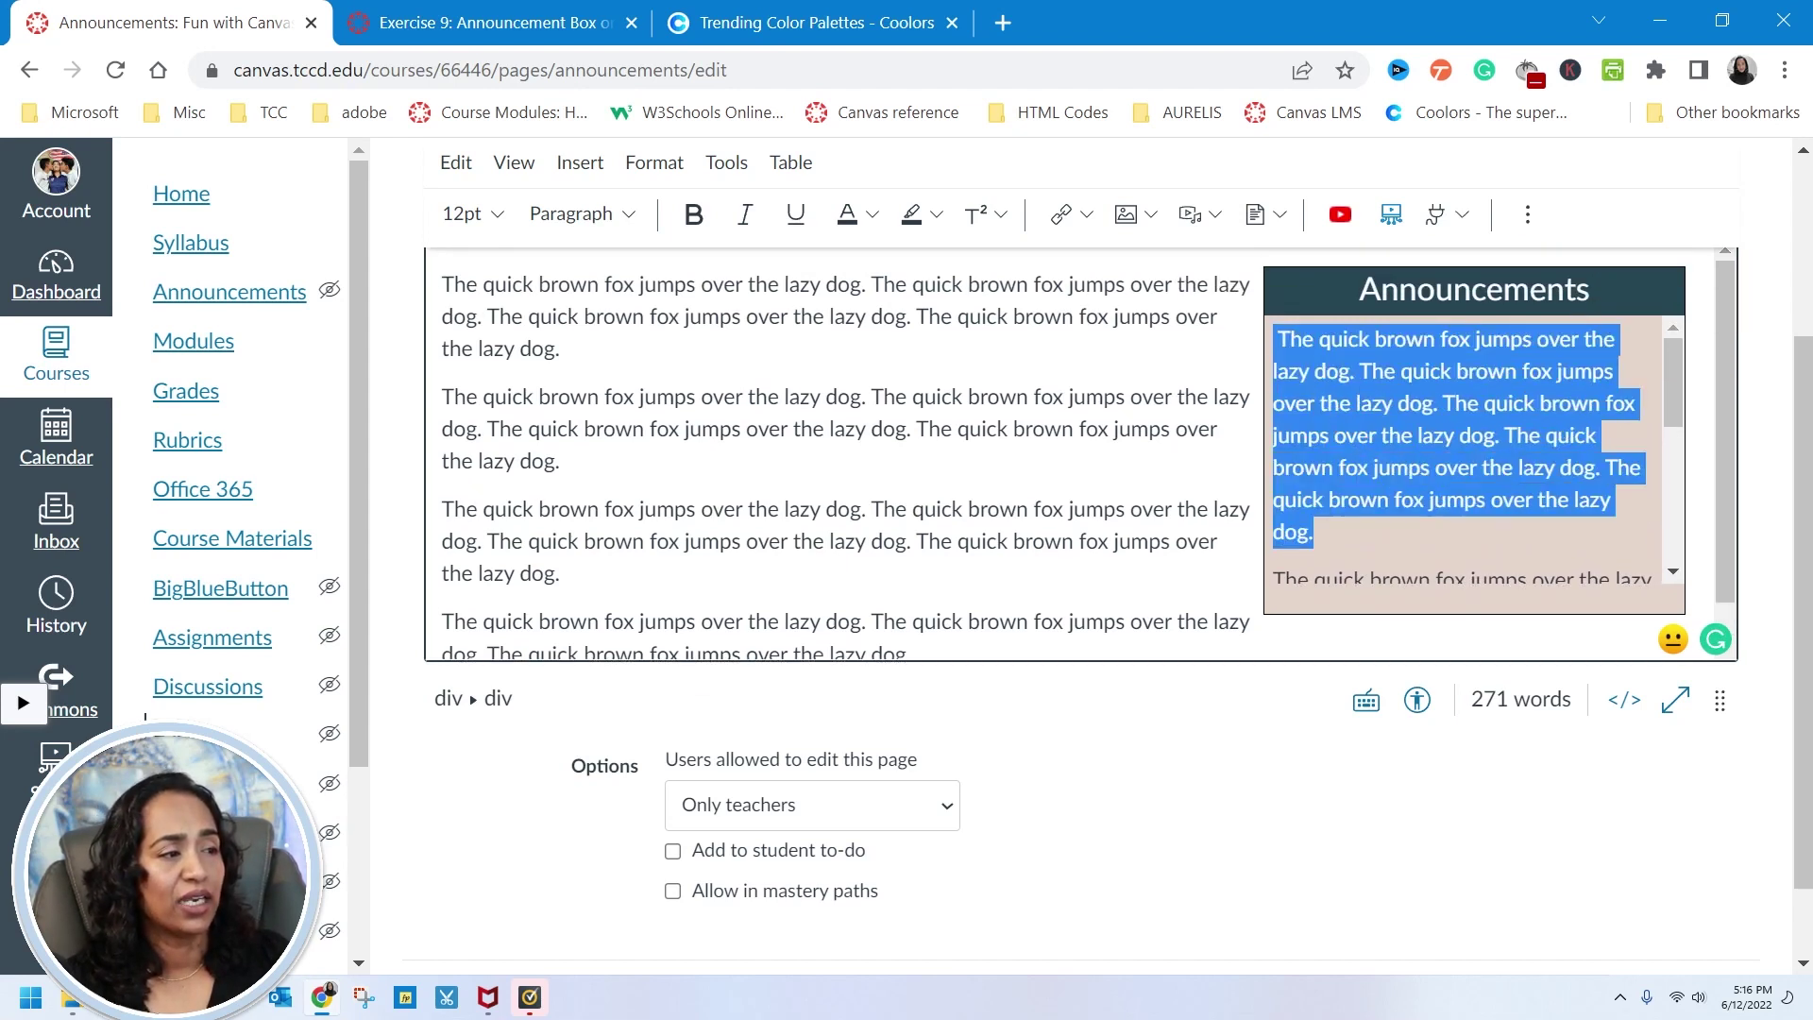
pyautogui.click(796, 214)
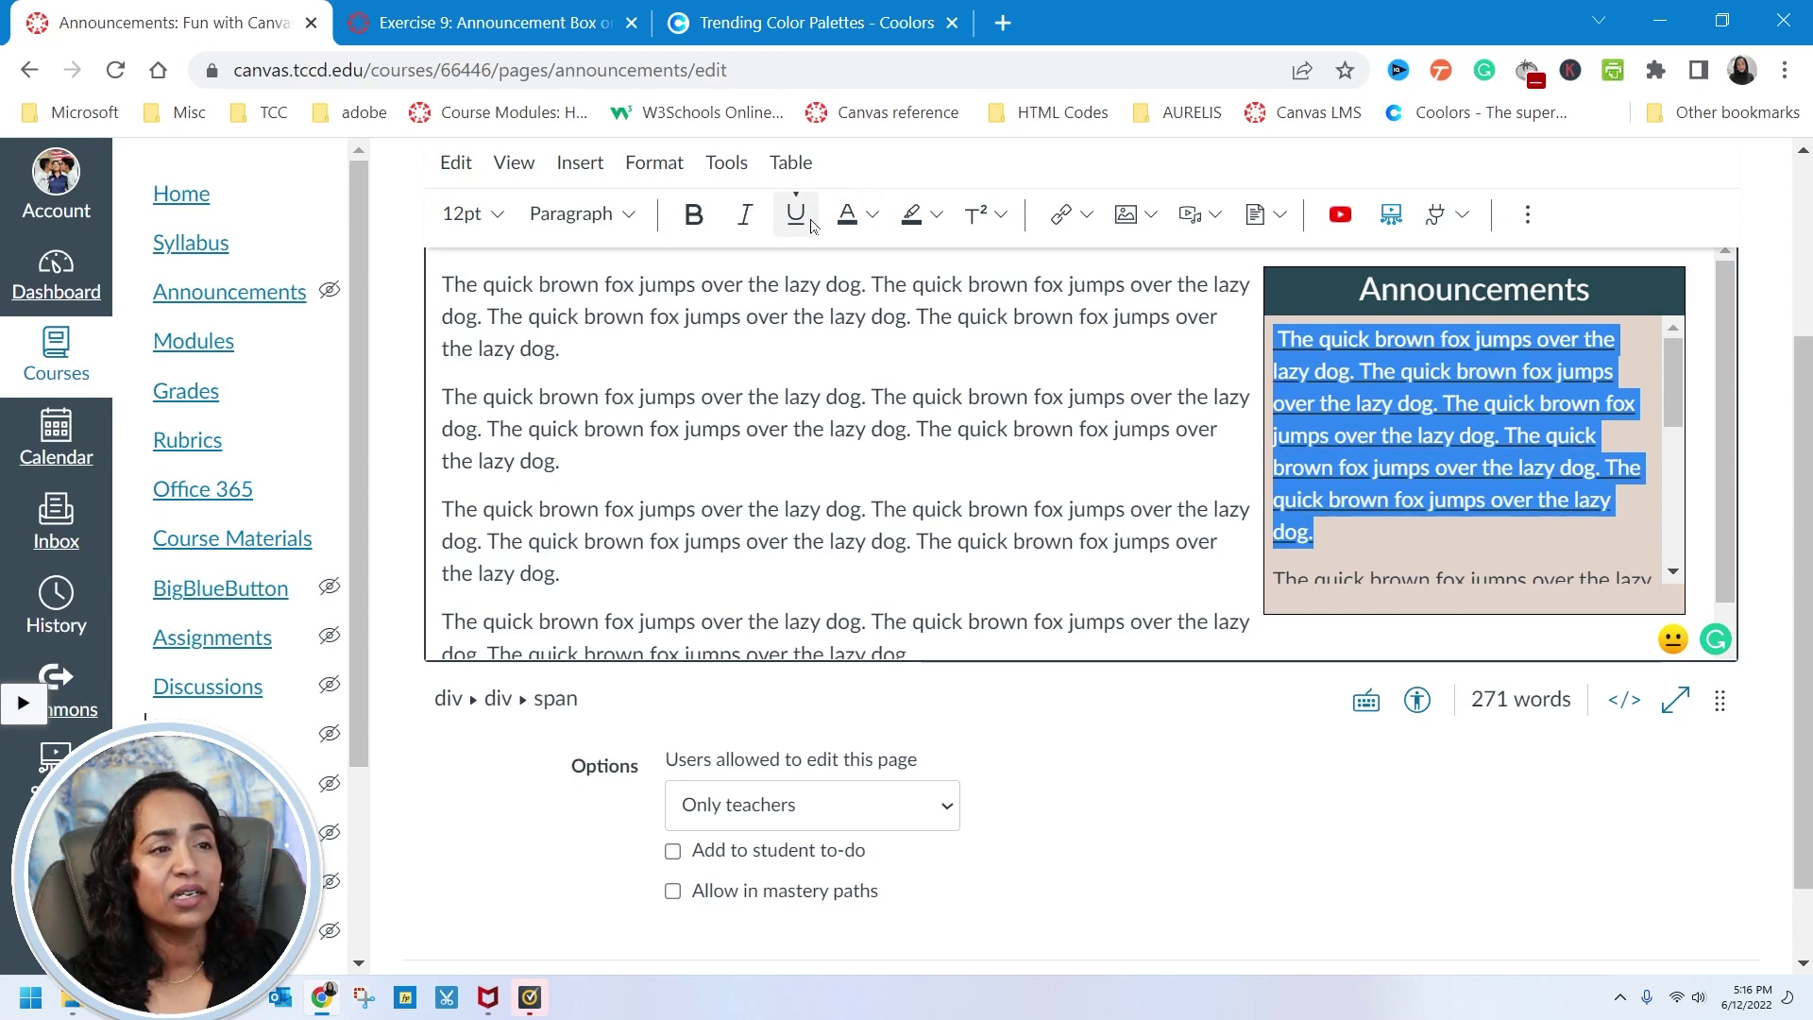
pyautogui.click(745, 214)
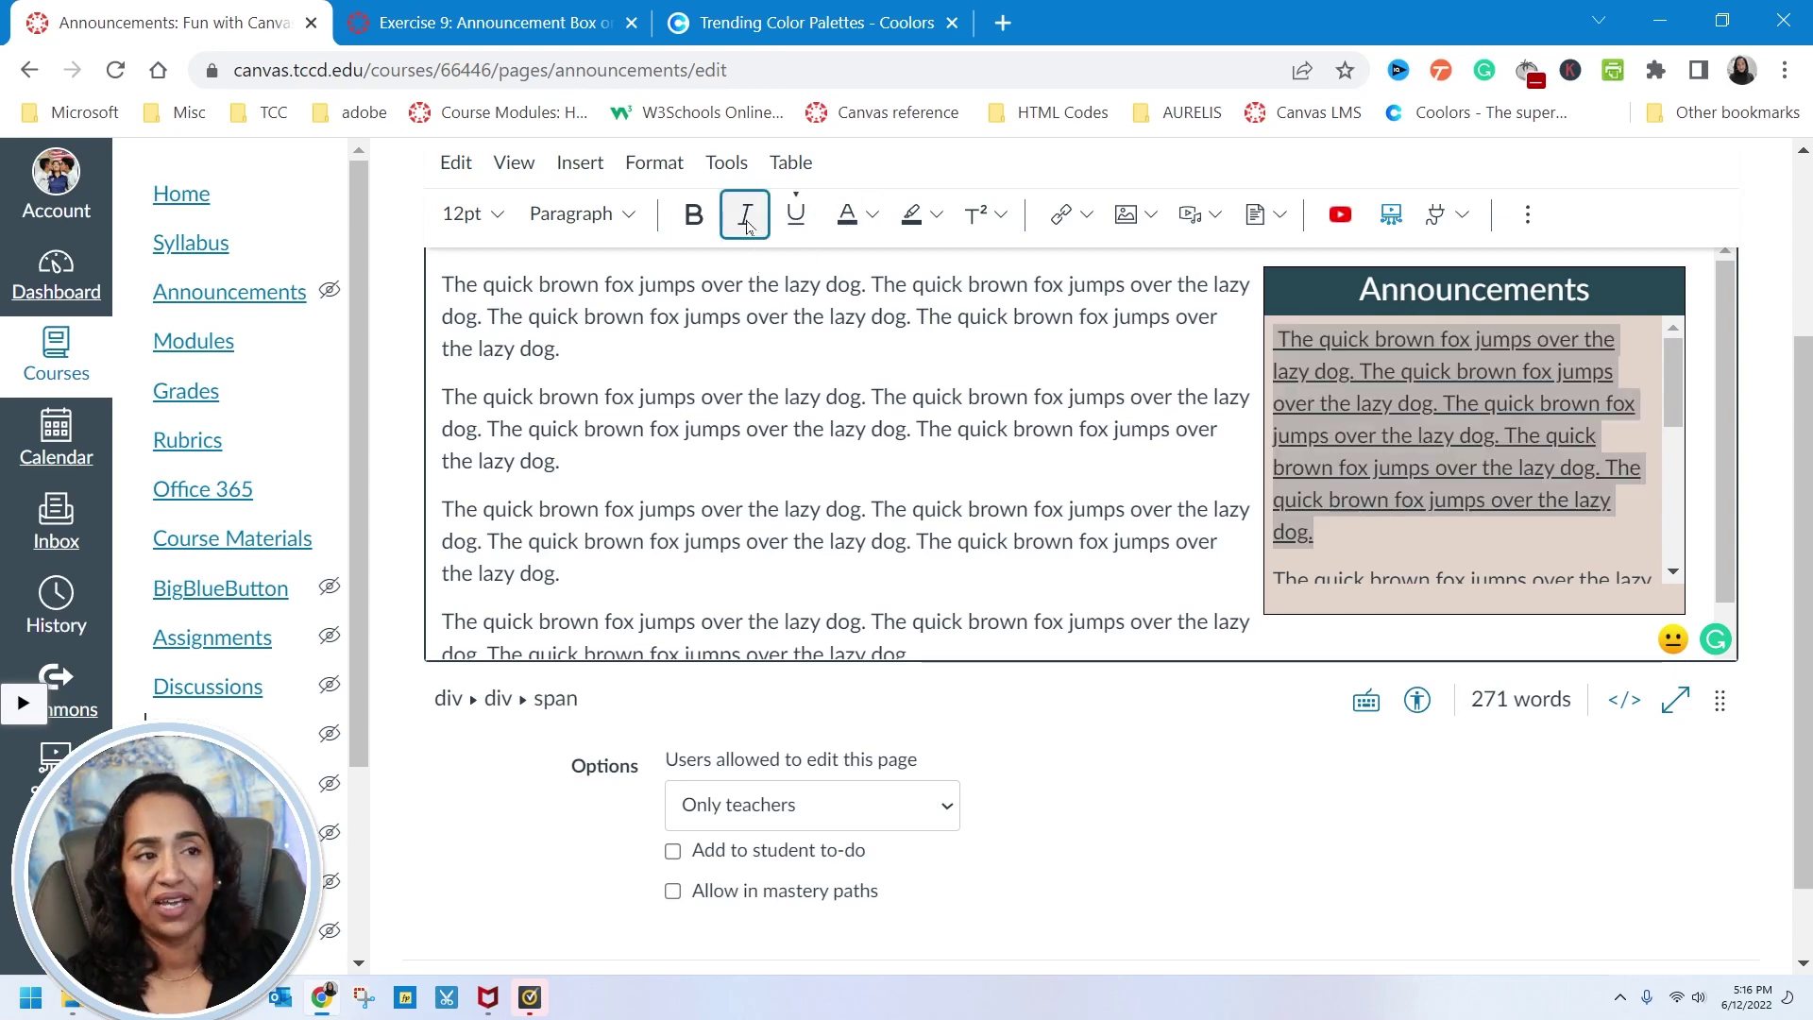
pyautogui.click(694, 215)
pyautogui.click(942, 227)
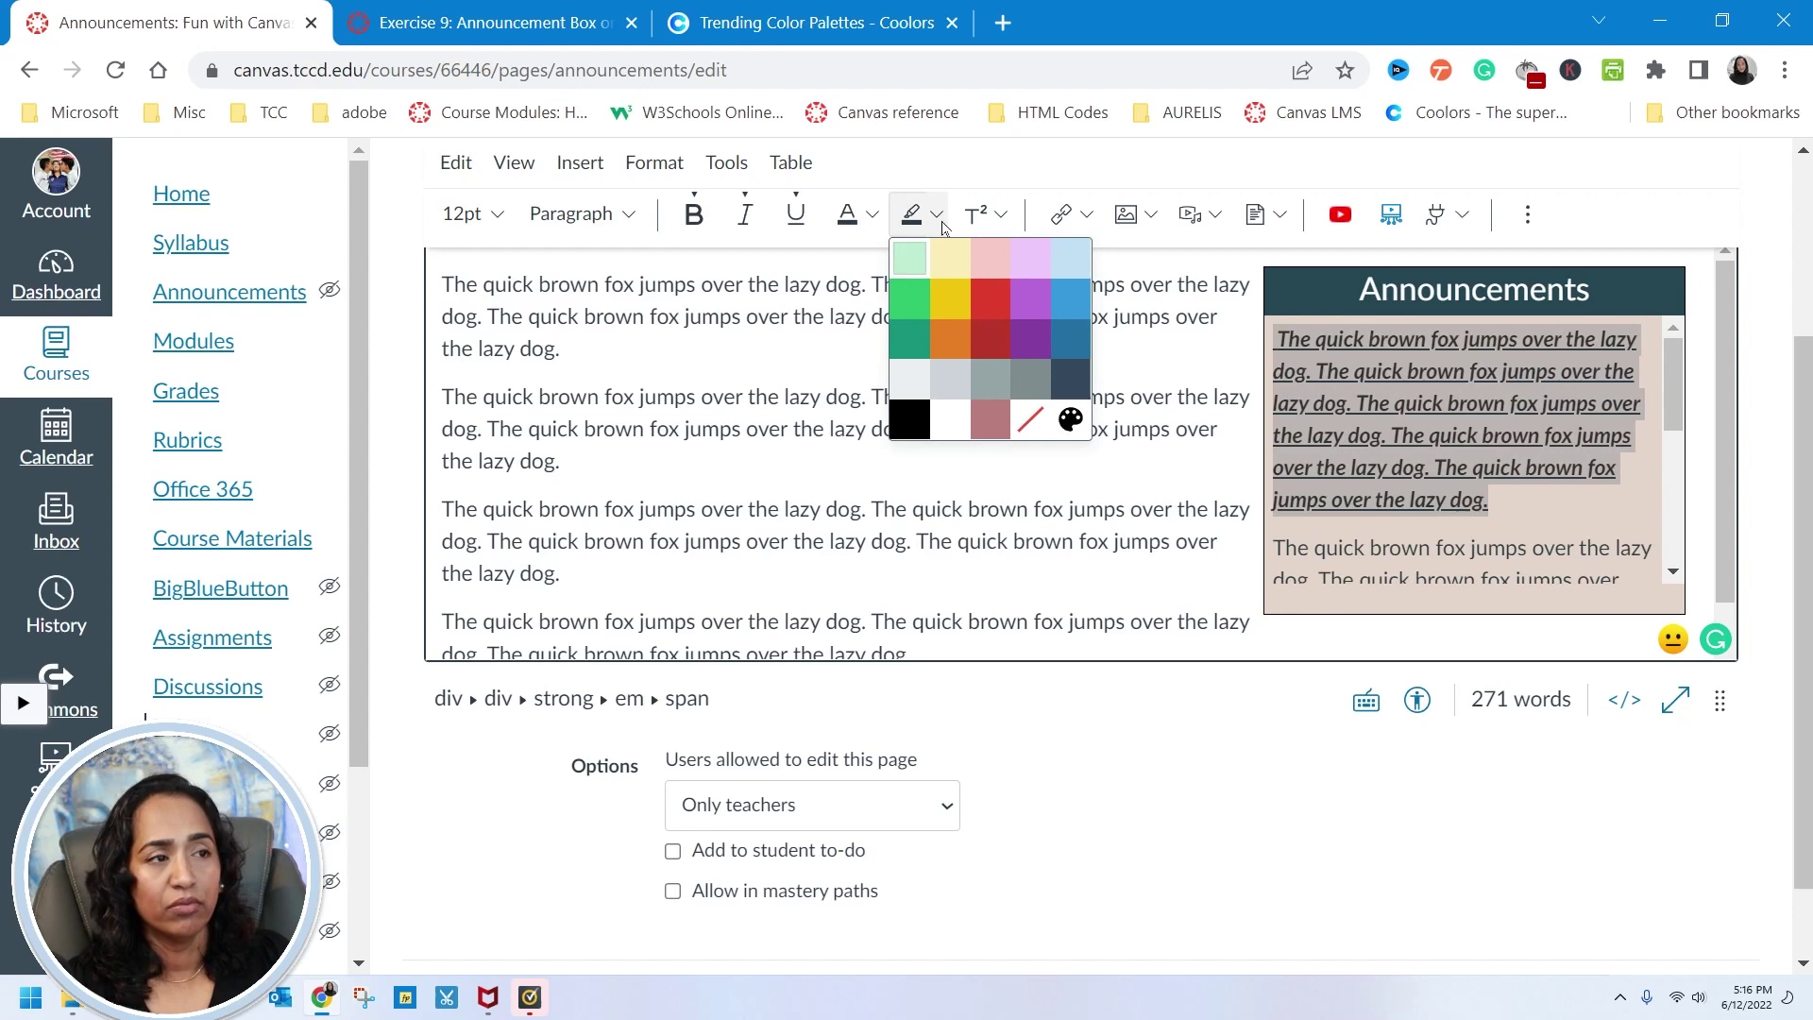
pyautogui.click(1072, 259)
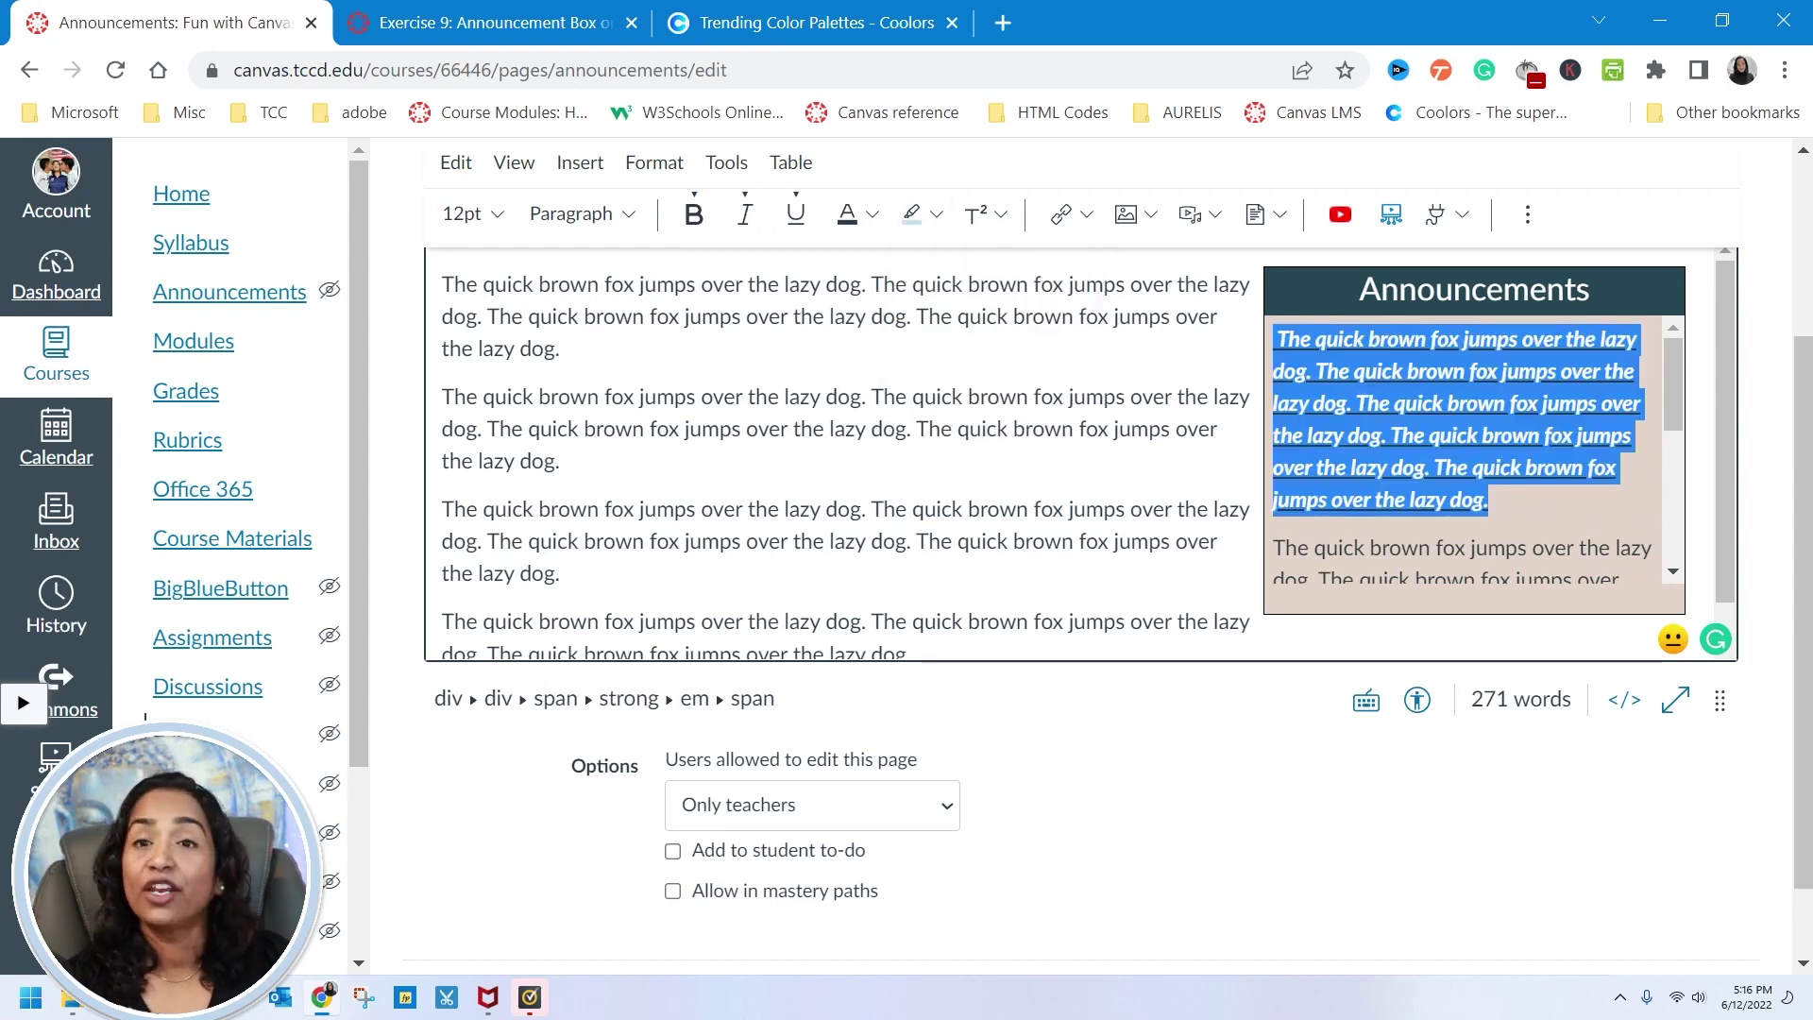
pyautogui.click(560, 350)
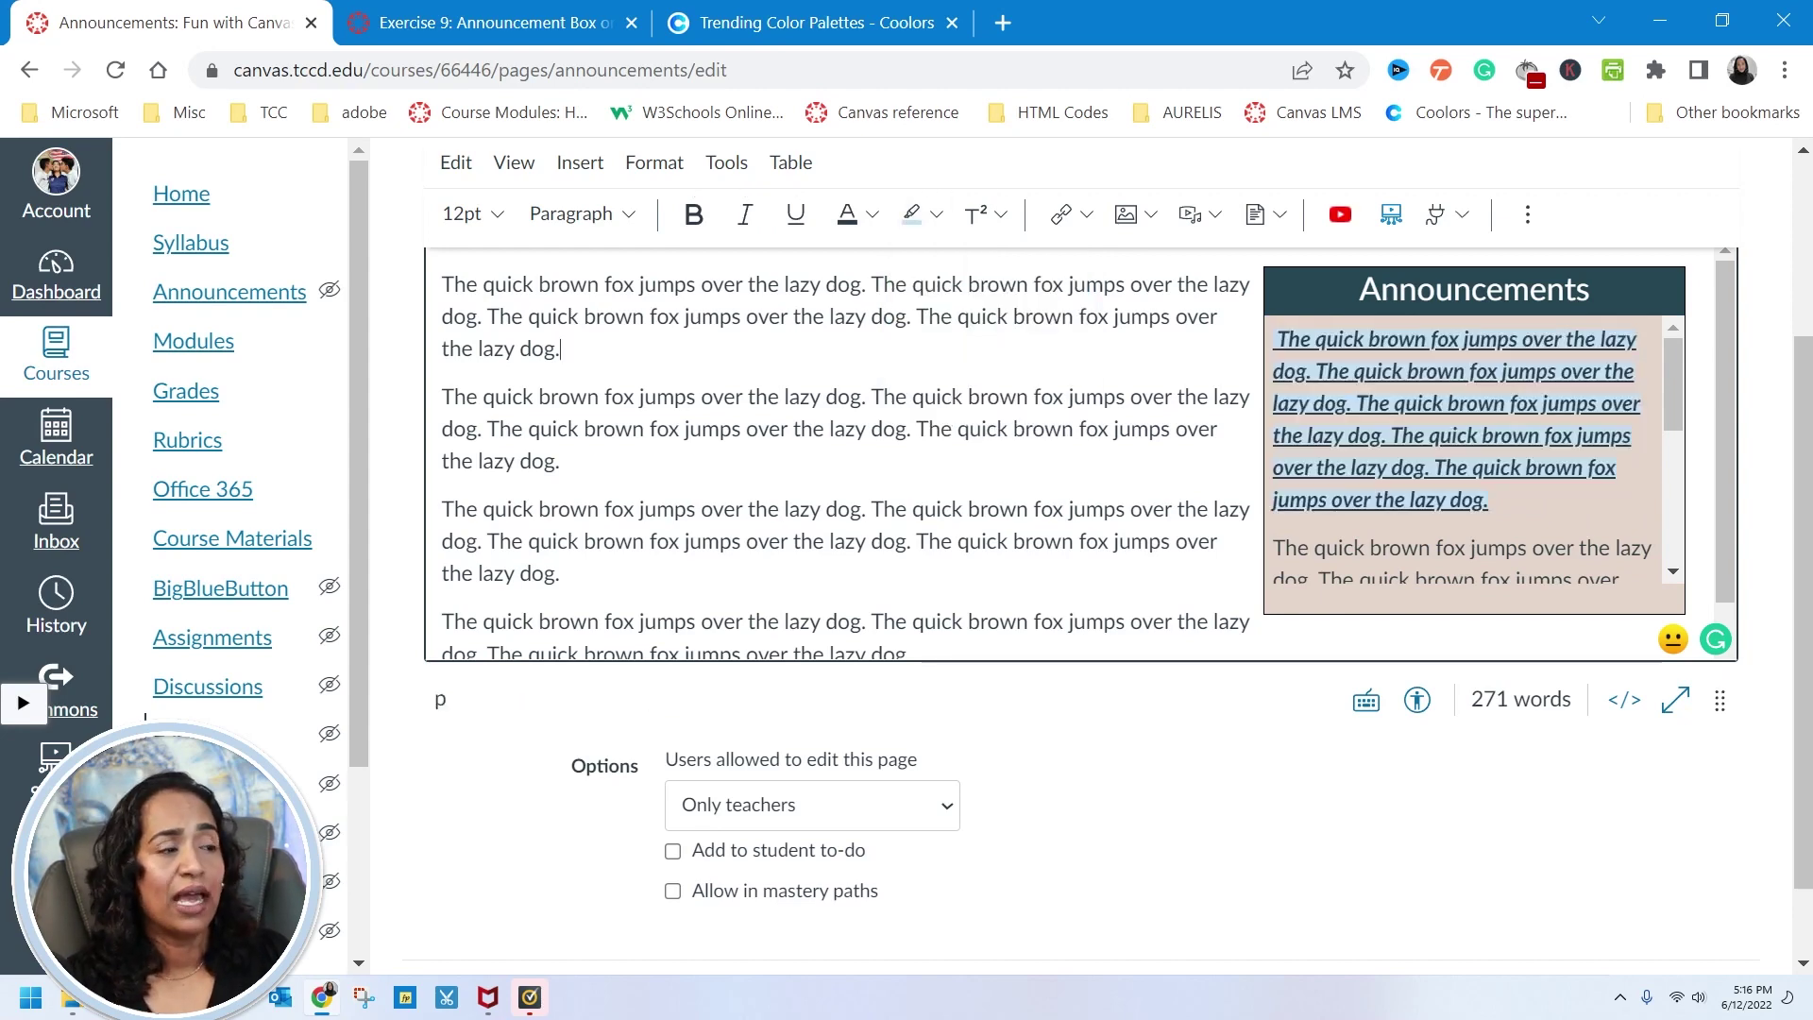
pyautogui.moveTo(1274, 339); pyautogui.dragTo(1505, 550)
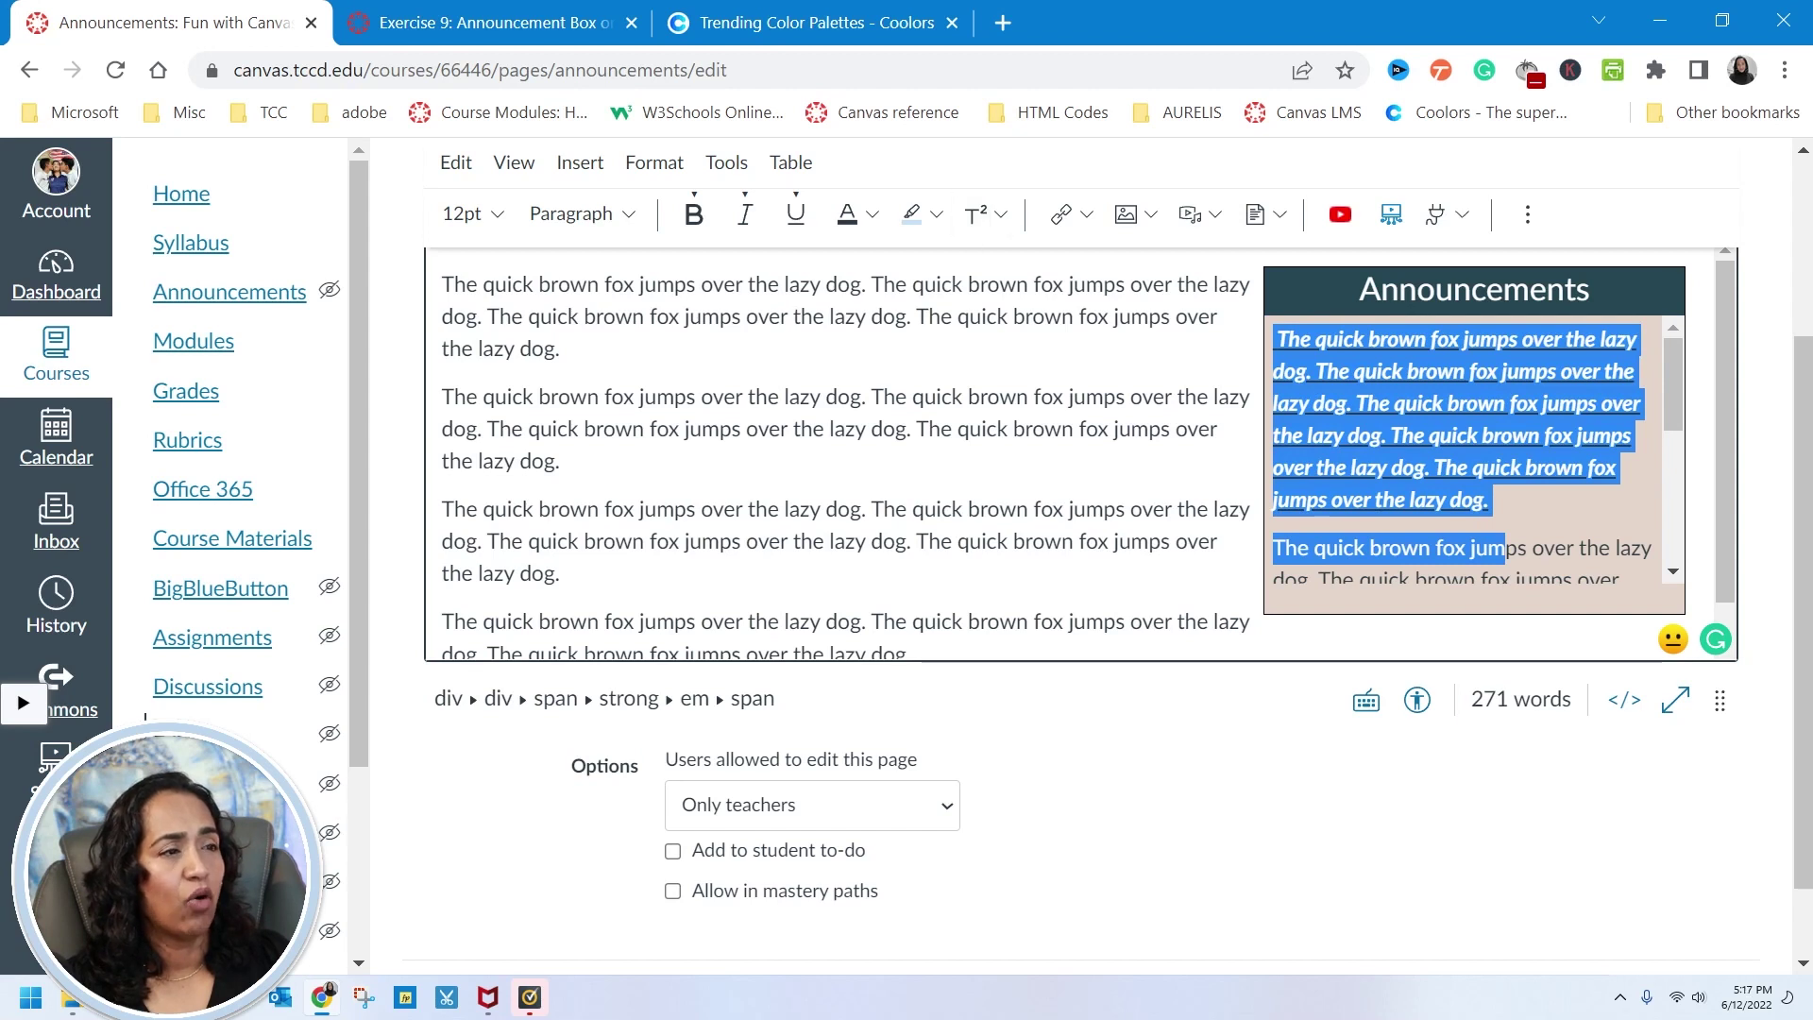
pyautogui.hotkey('ctrl', '\\')
pyautogui.scroll(3, 979, 551)
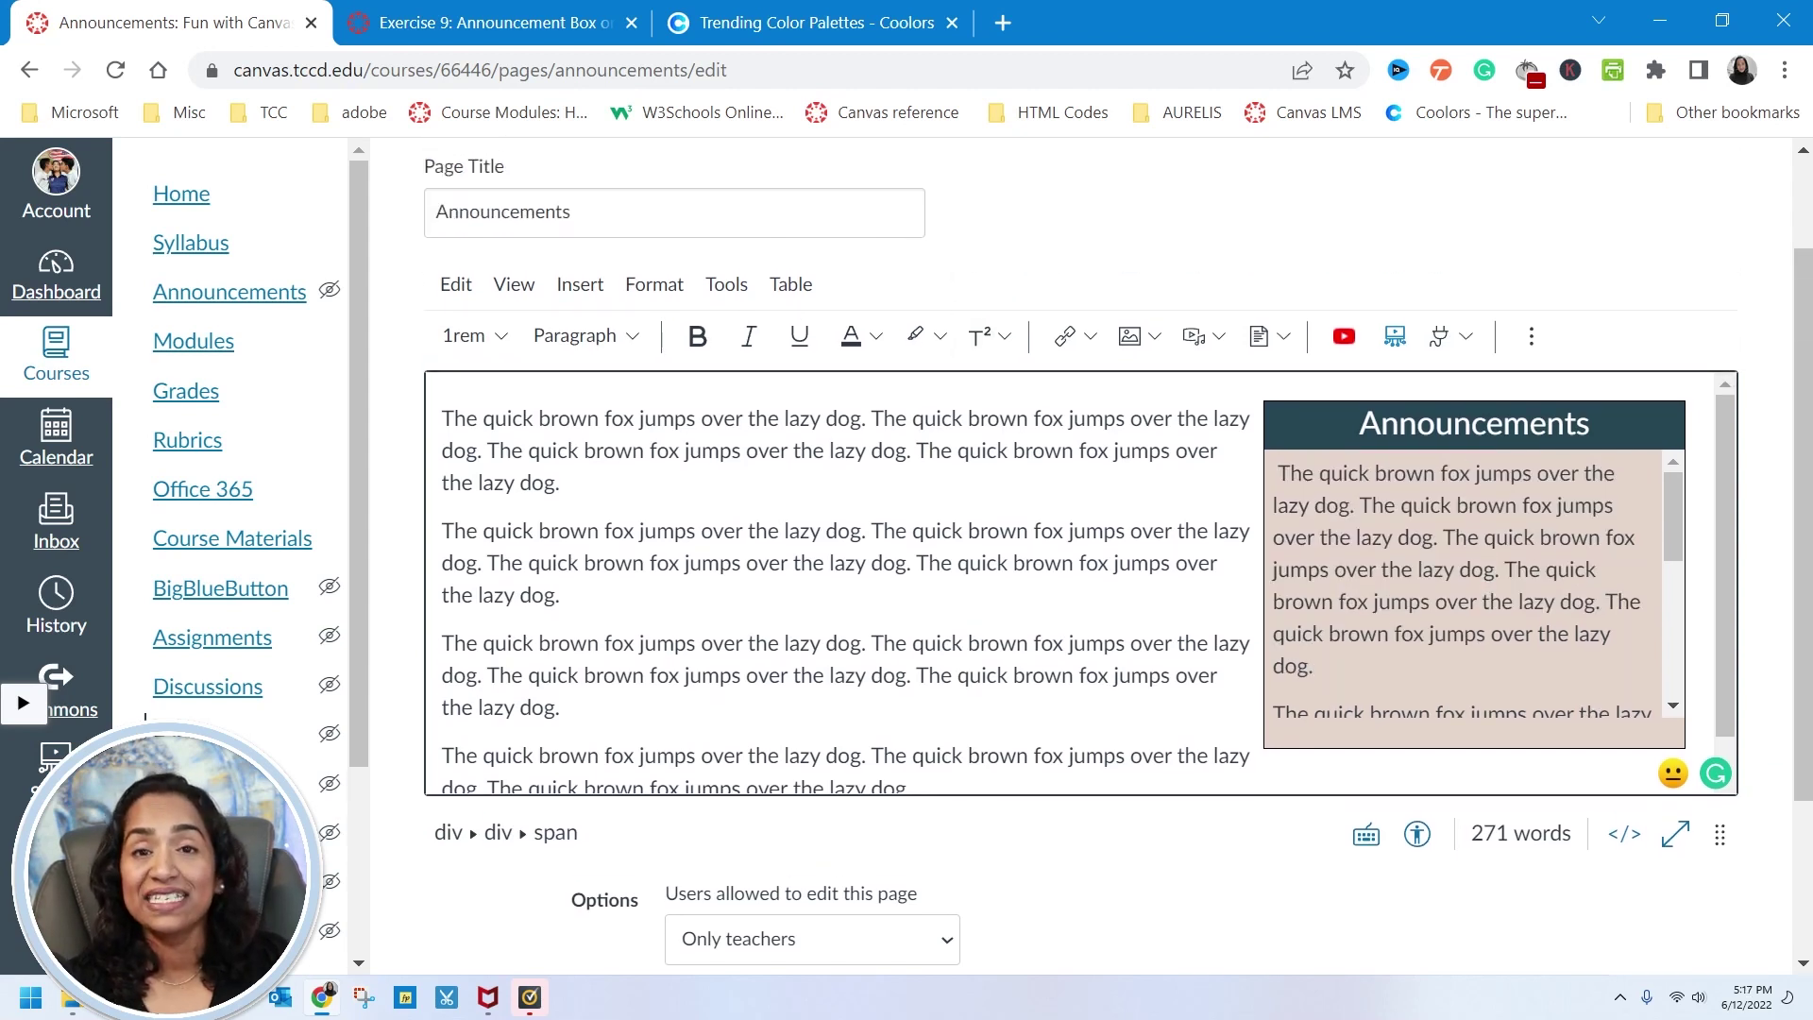
pyautogui.click(1380, 557)
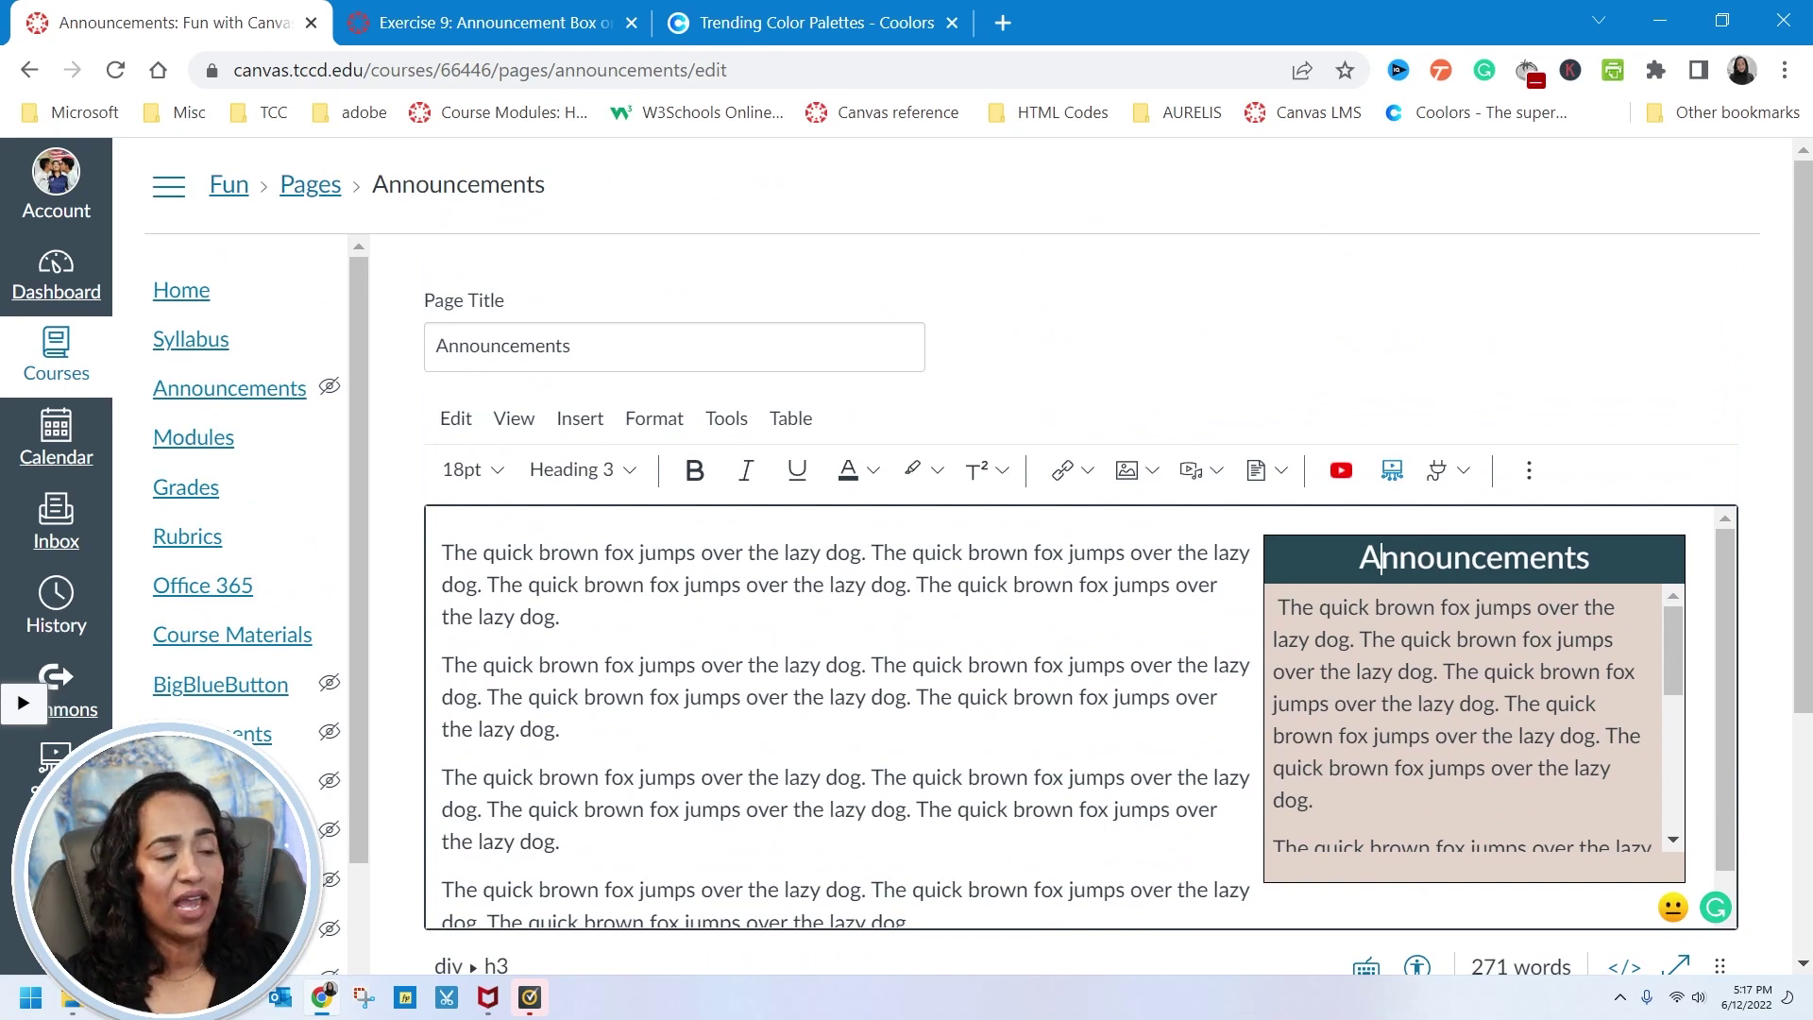
pyautogui.moveTo(1593, 557); pyautogui.dragTo(1357, 557)
pyautogui.write('IM')
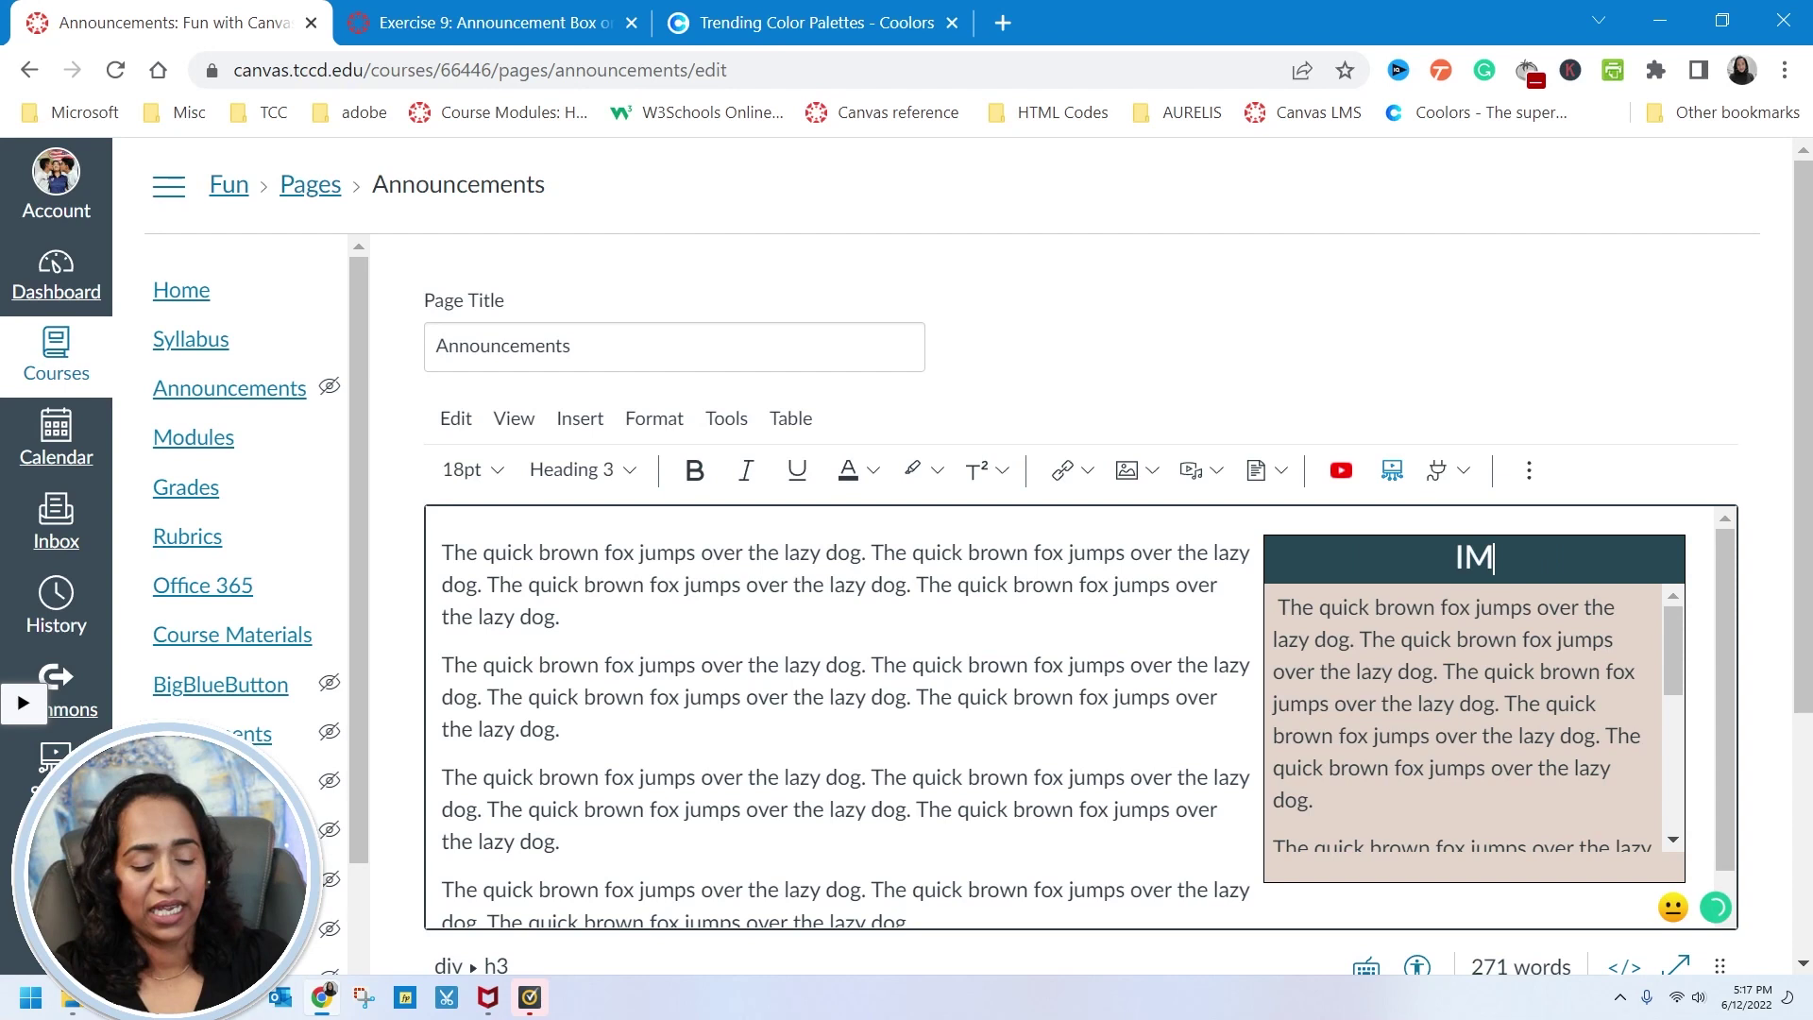
pyautogui.press('BackSpace')
pyautogui.press('BackSpace')
pyautogui.write('I')
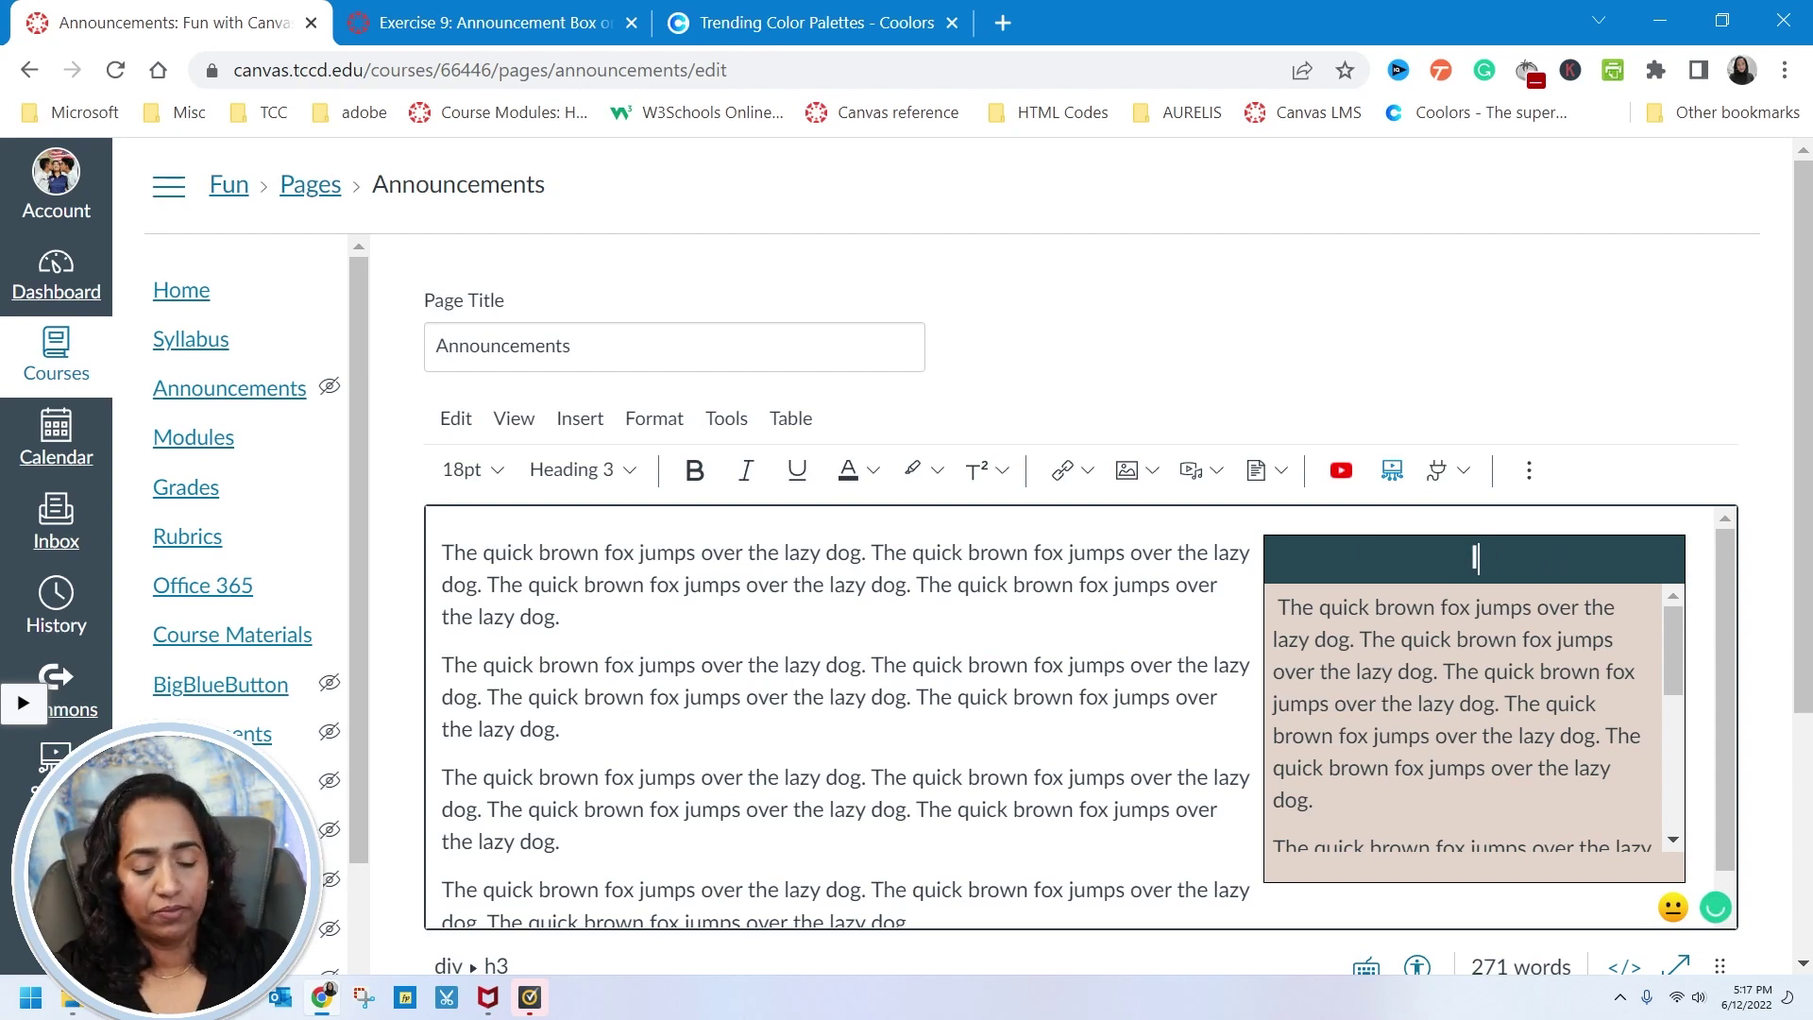
pyautogui.write('mportan')
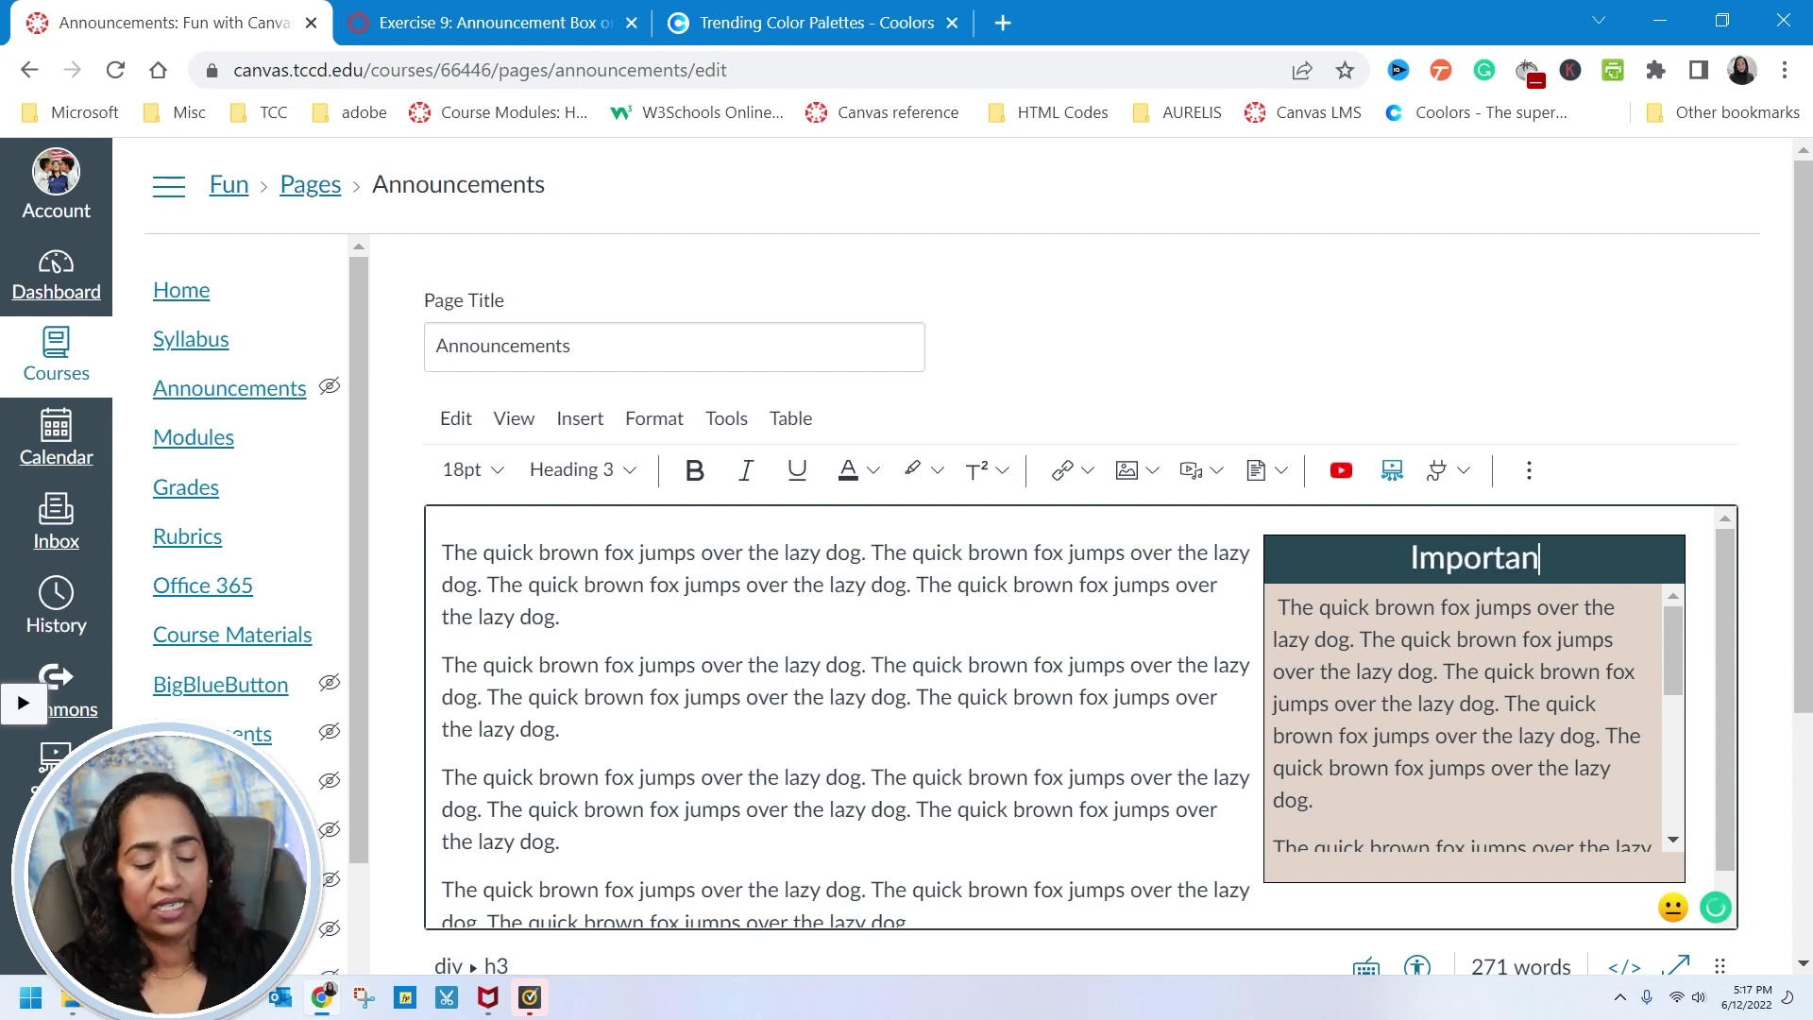
pyautogui.write('t --Please')
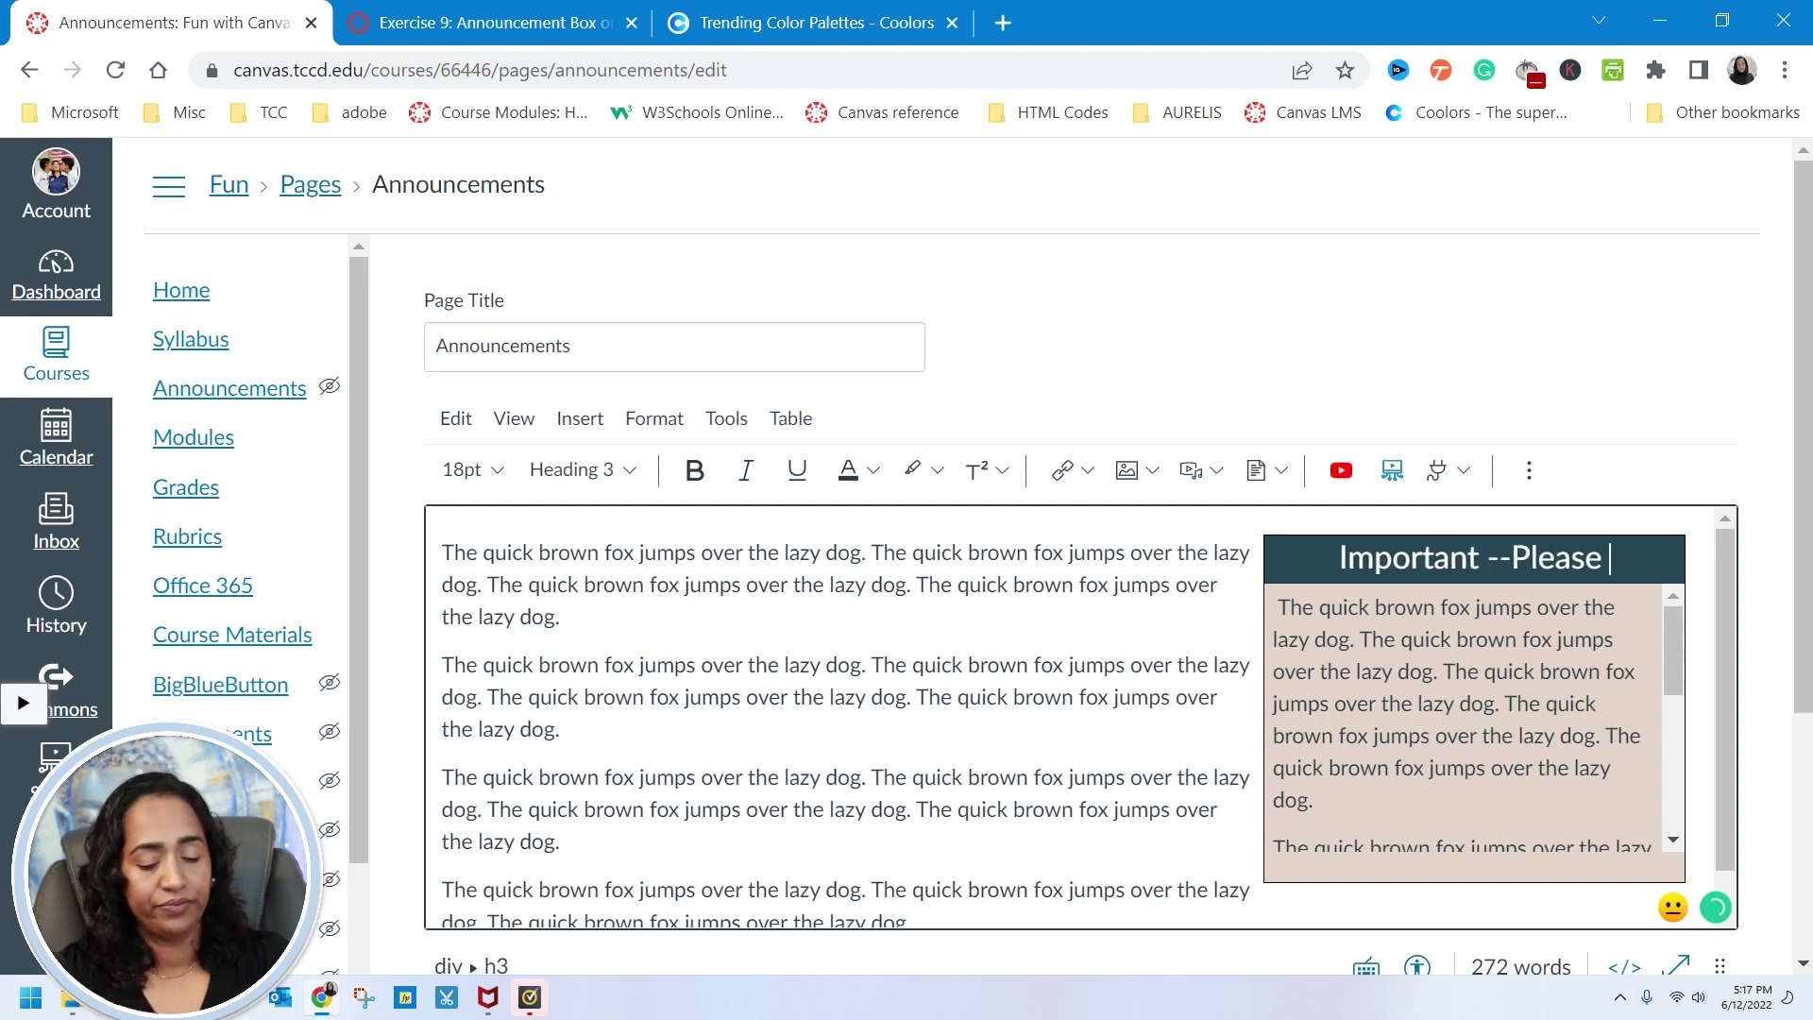
pyautogui.write(' Read')
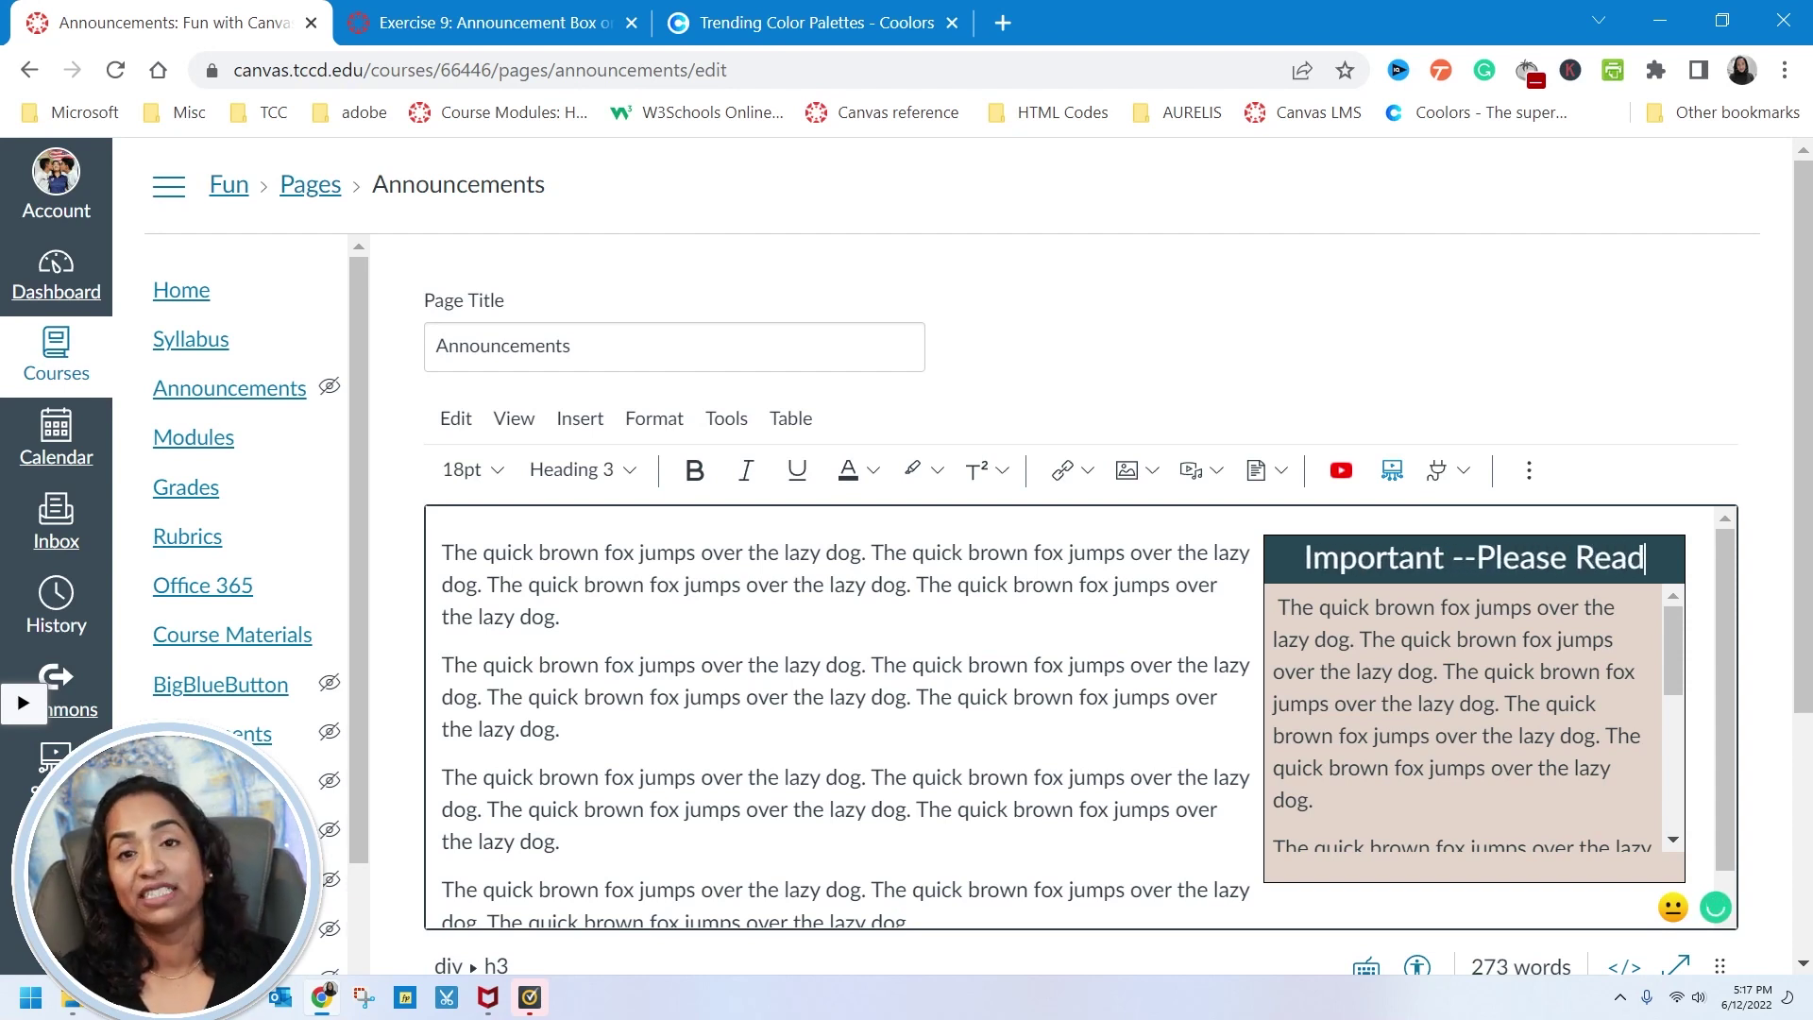
pyautogui.scroll(-2, 1473, 723)
pyautogui.scroll(2, 1473, 723)
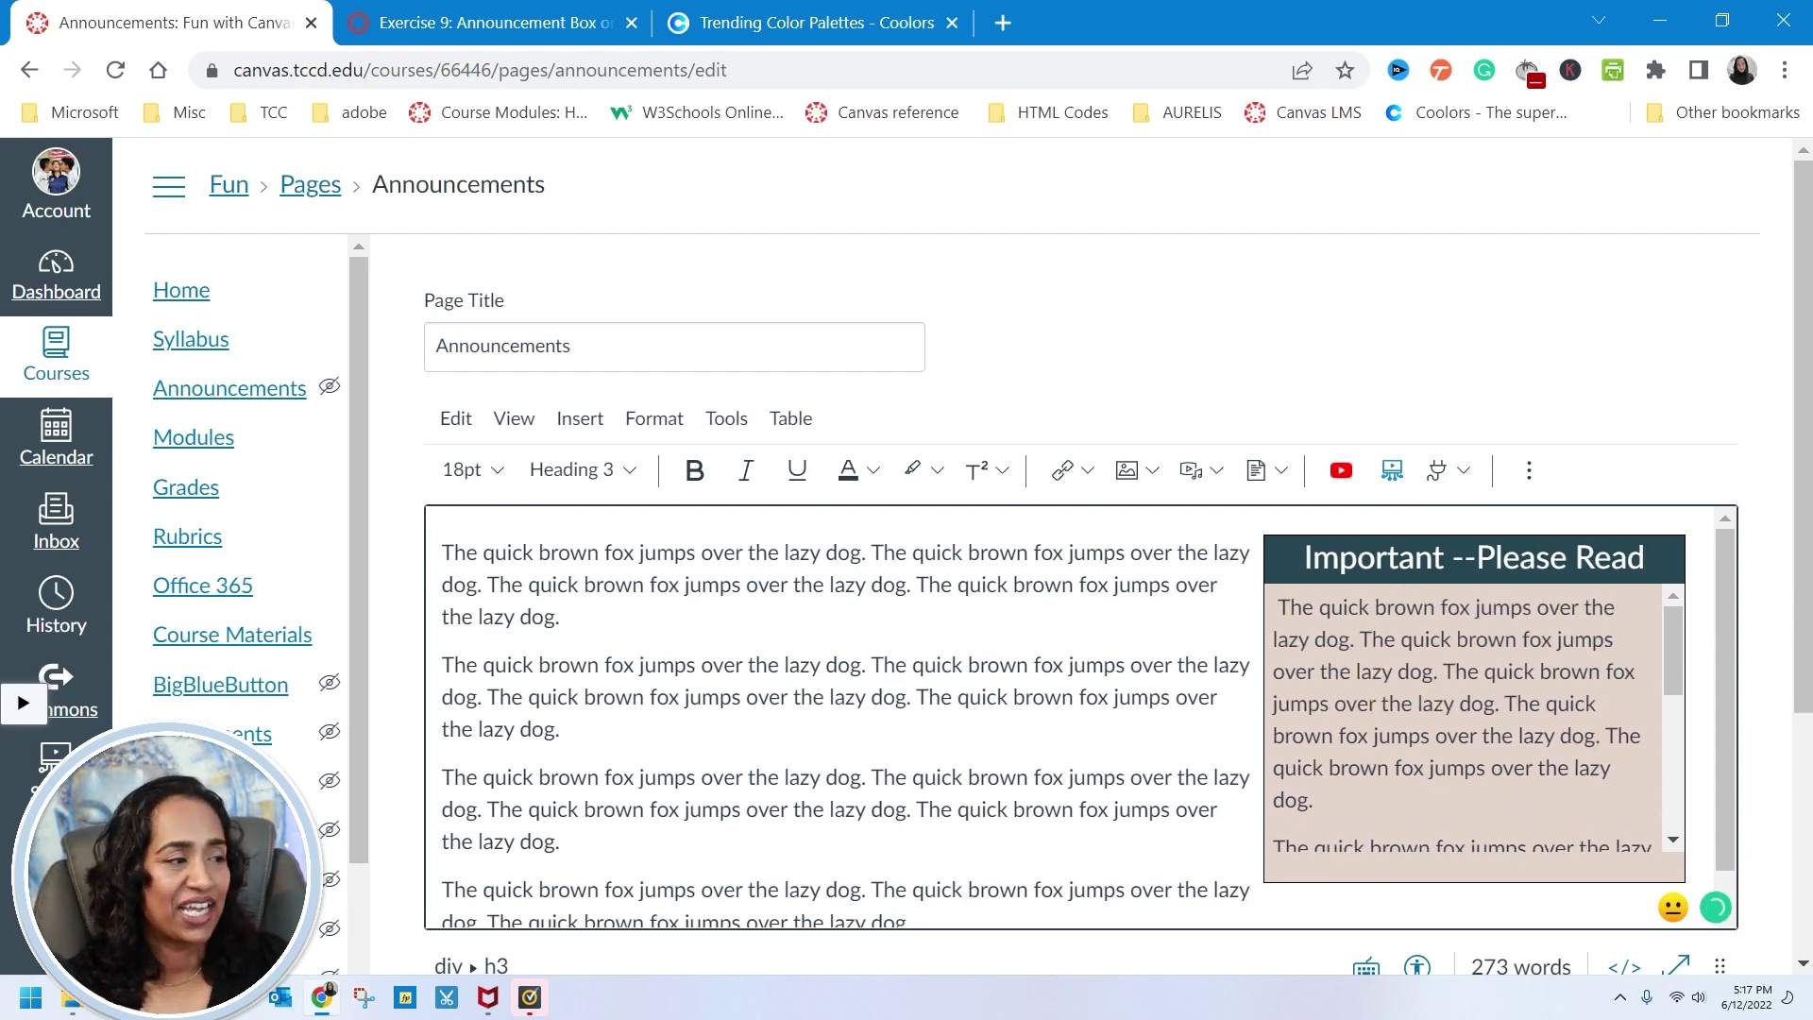
pyautogui.moveTo(1305, 557); pyautogui.dragTo(1645, 557)
pyautogui.click(1426, 672)
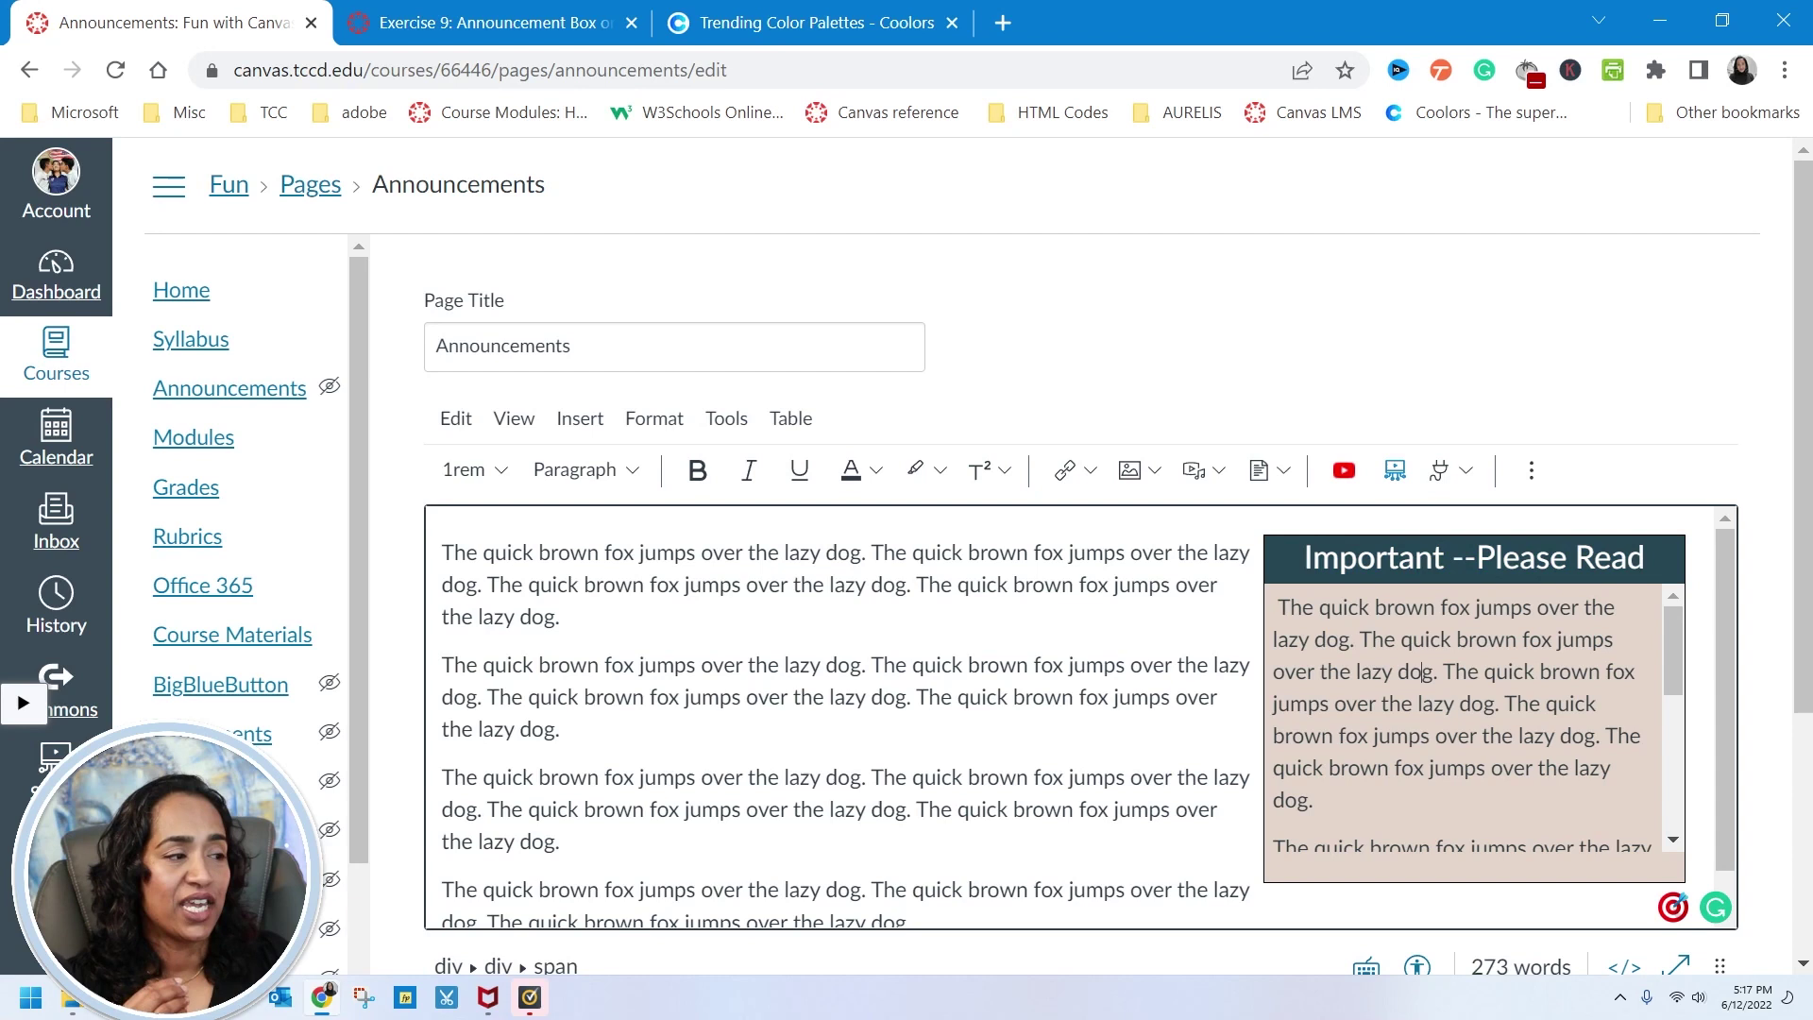
pyautogui.moveTo(1277, 607); pyautogui.dragTo(1610, 767)
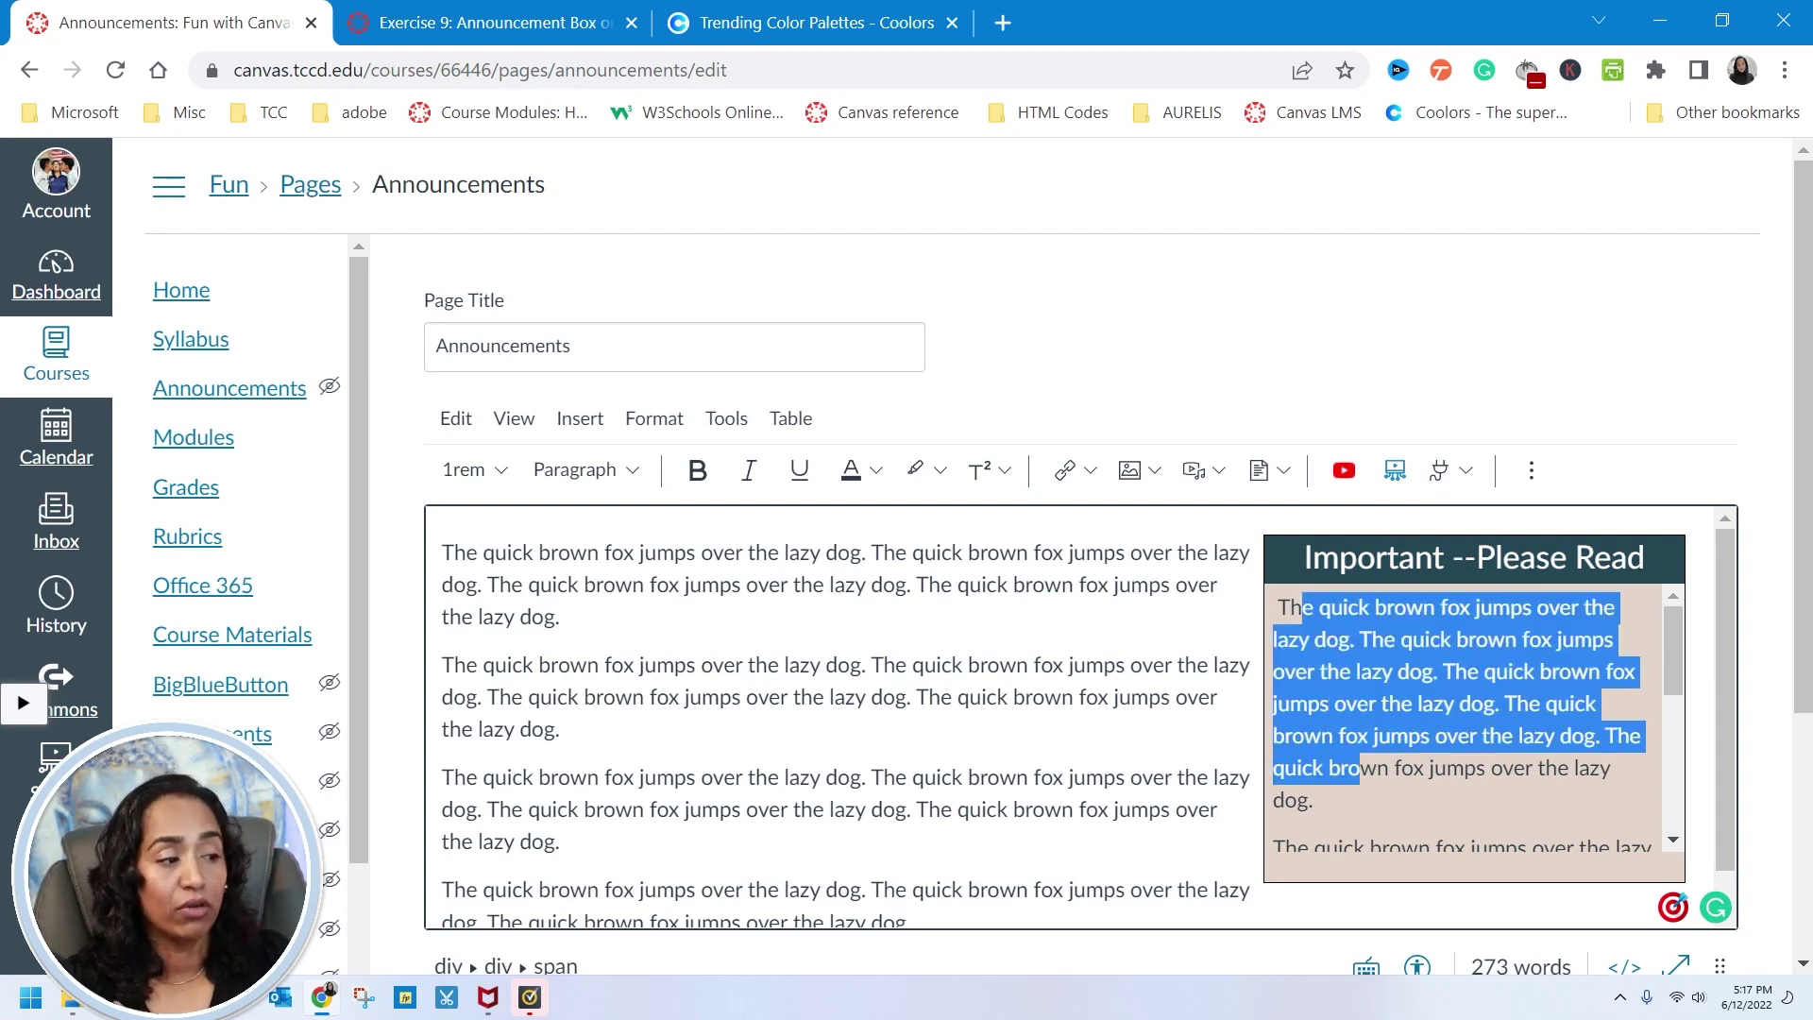
pyautogui.click(1374, 845)
pyautogui.scroll(-4, 1382, 582)
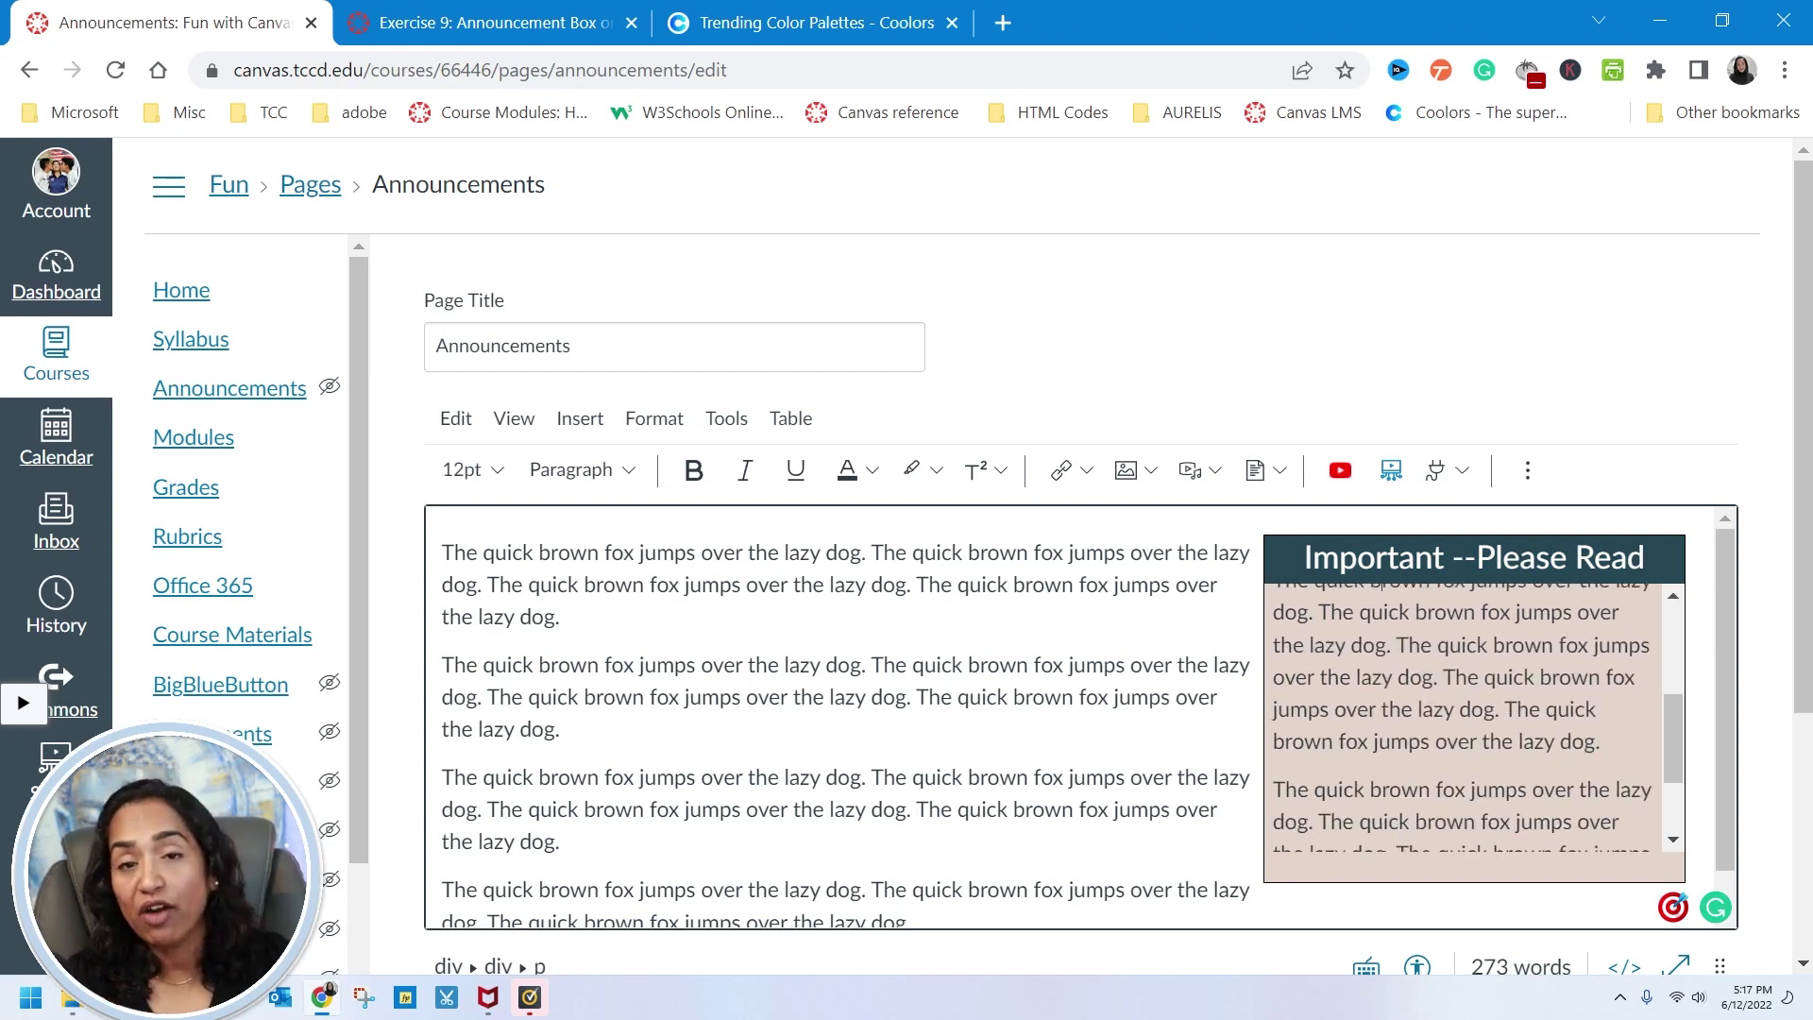
pyautogui.scroll(-2, 1382, 582)
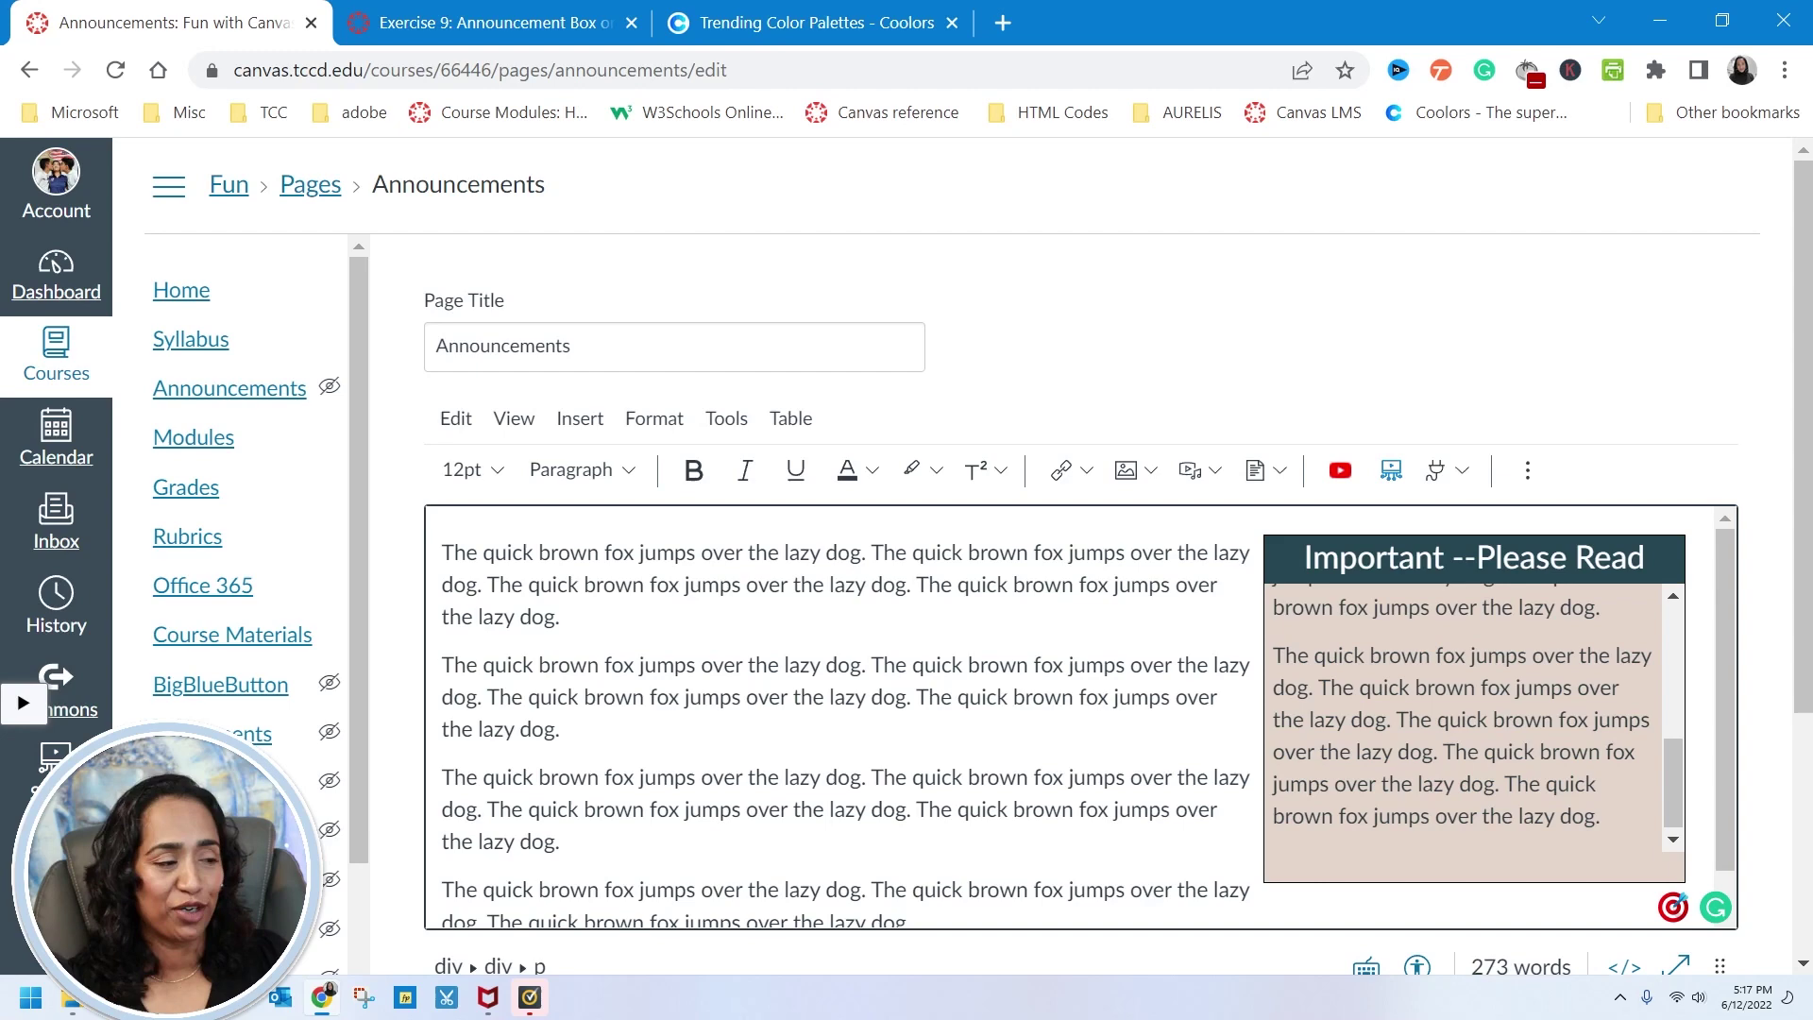
pyautogui.scroll(-1, 1086, 718)
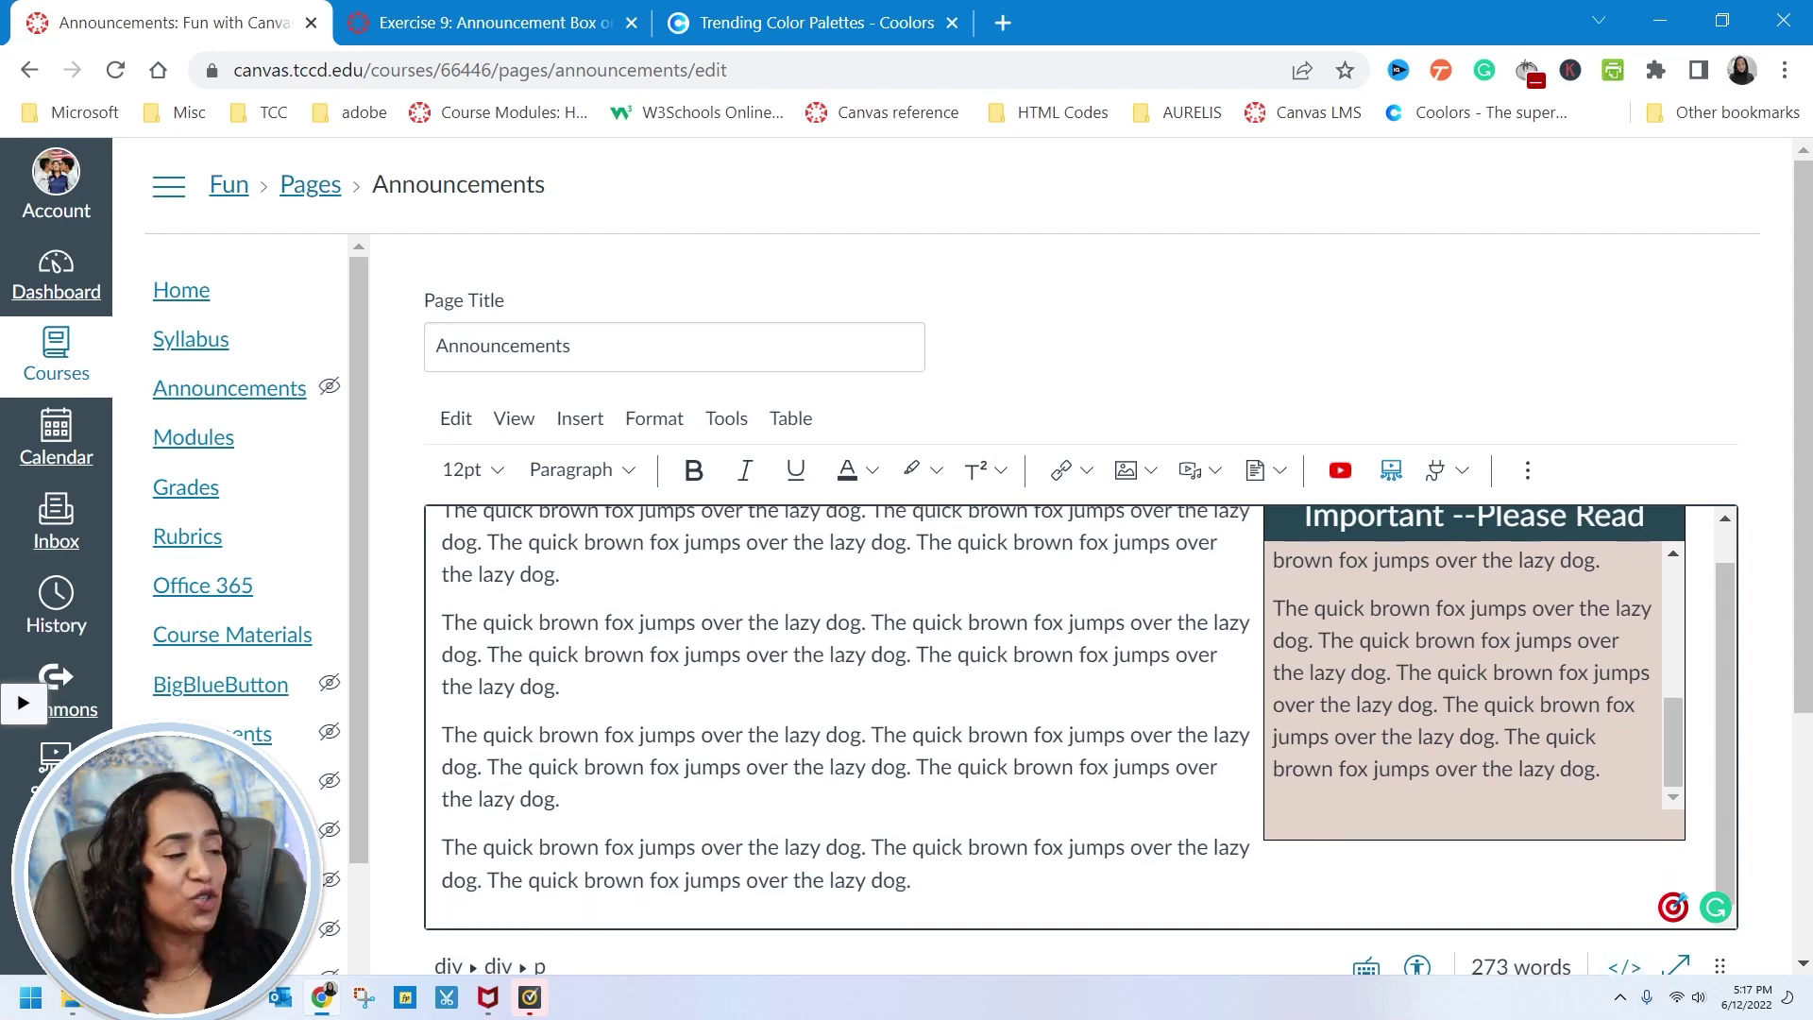
pyautogui.scroll(-2, 1067, 661)
# - Delete the extra box paragraphs, leaving only 'The quick brown fox jumps over the'
pyautogui.click(1625, 834)
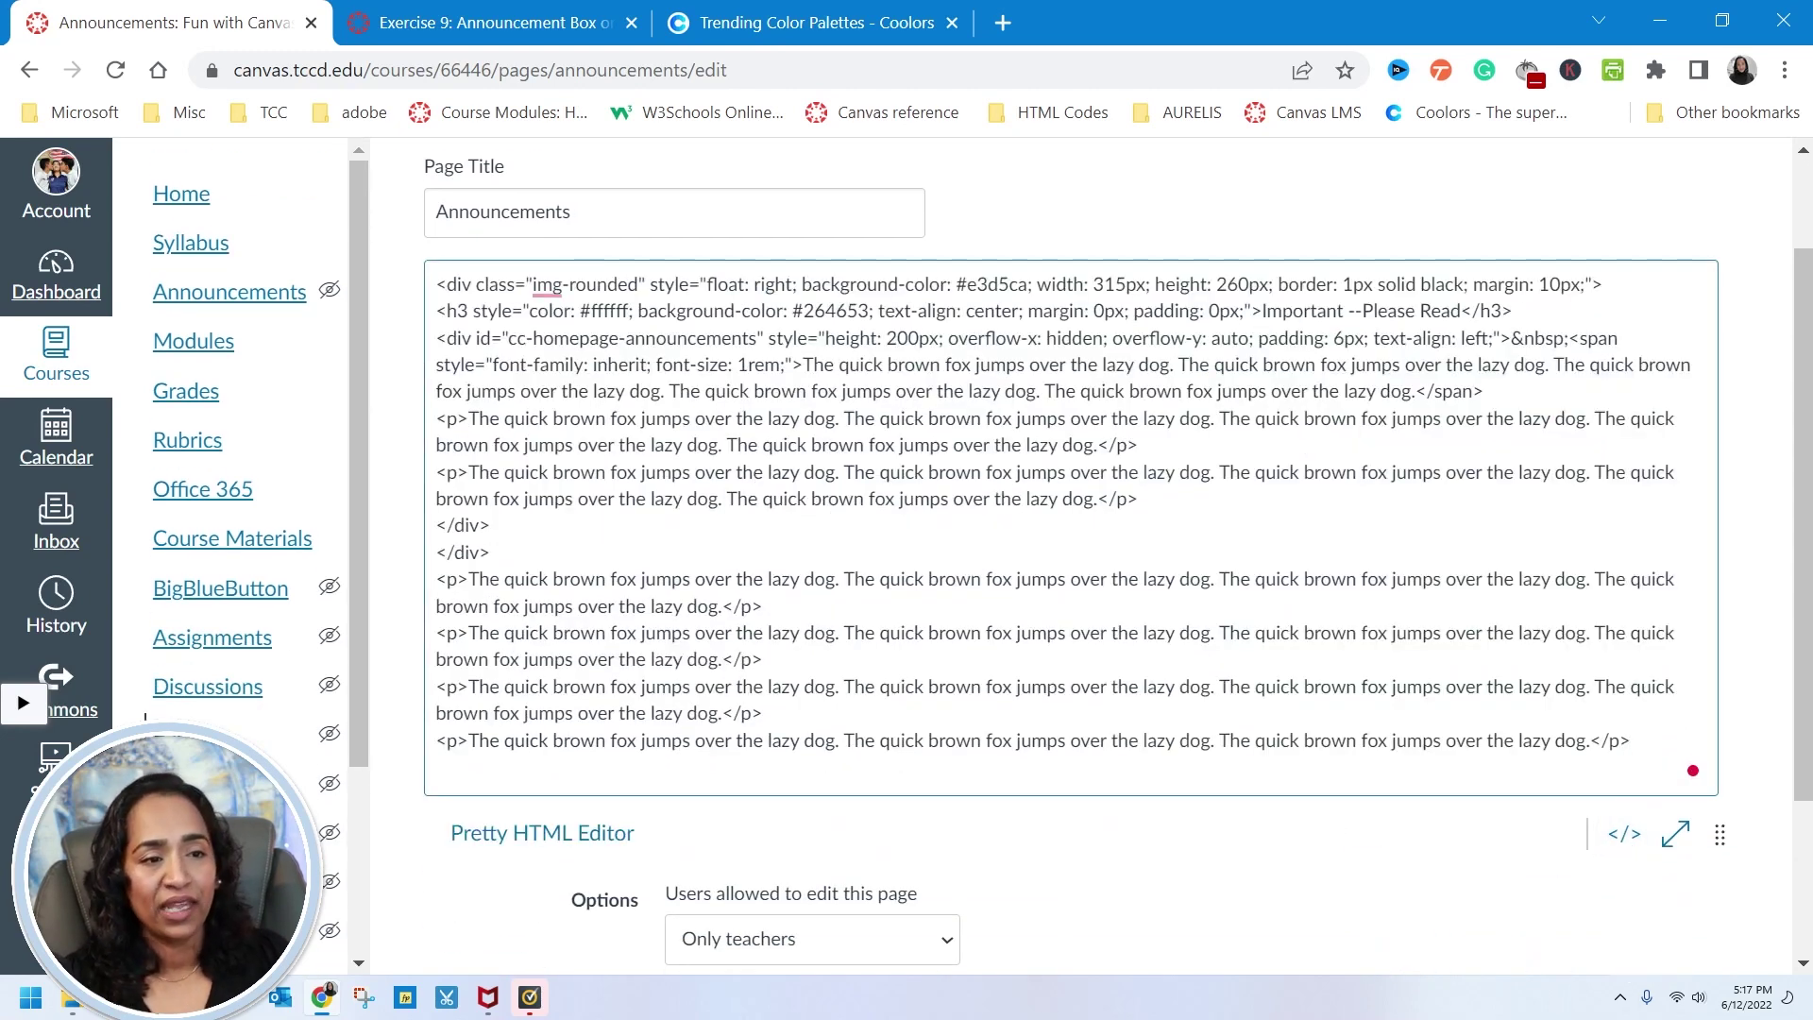
pyautogui.click(1624, 834)
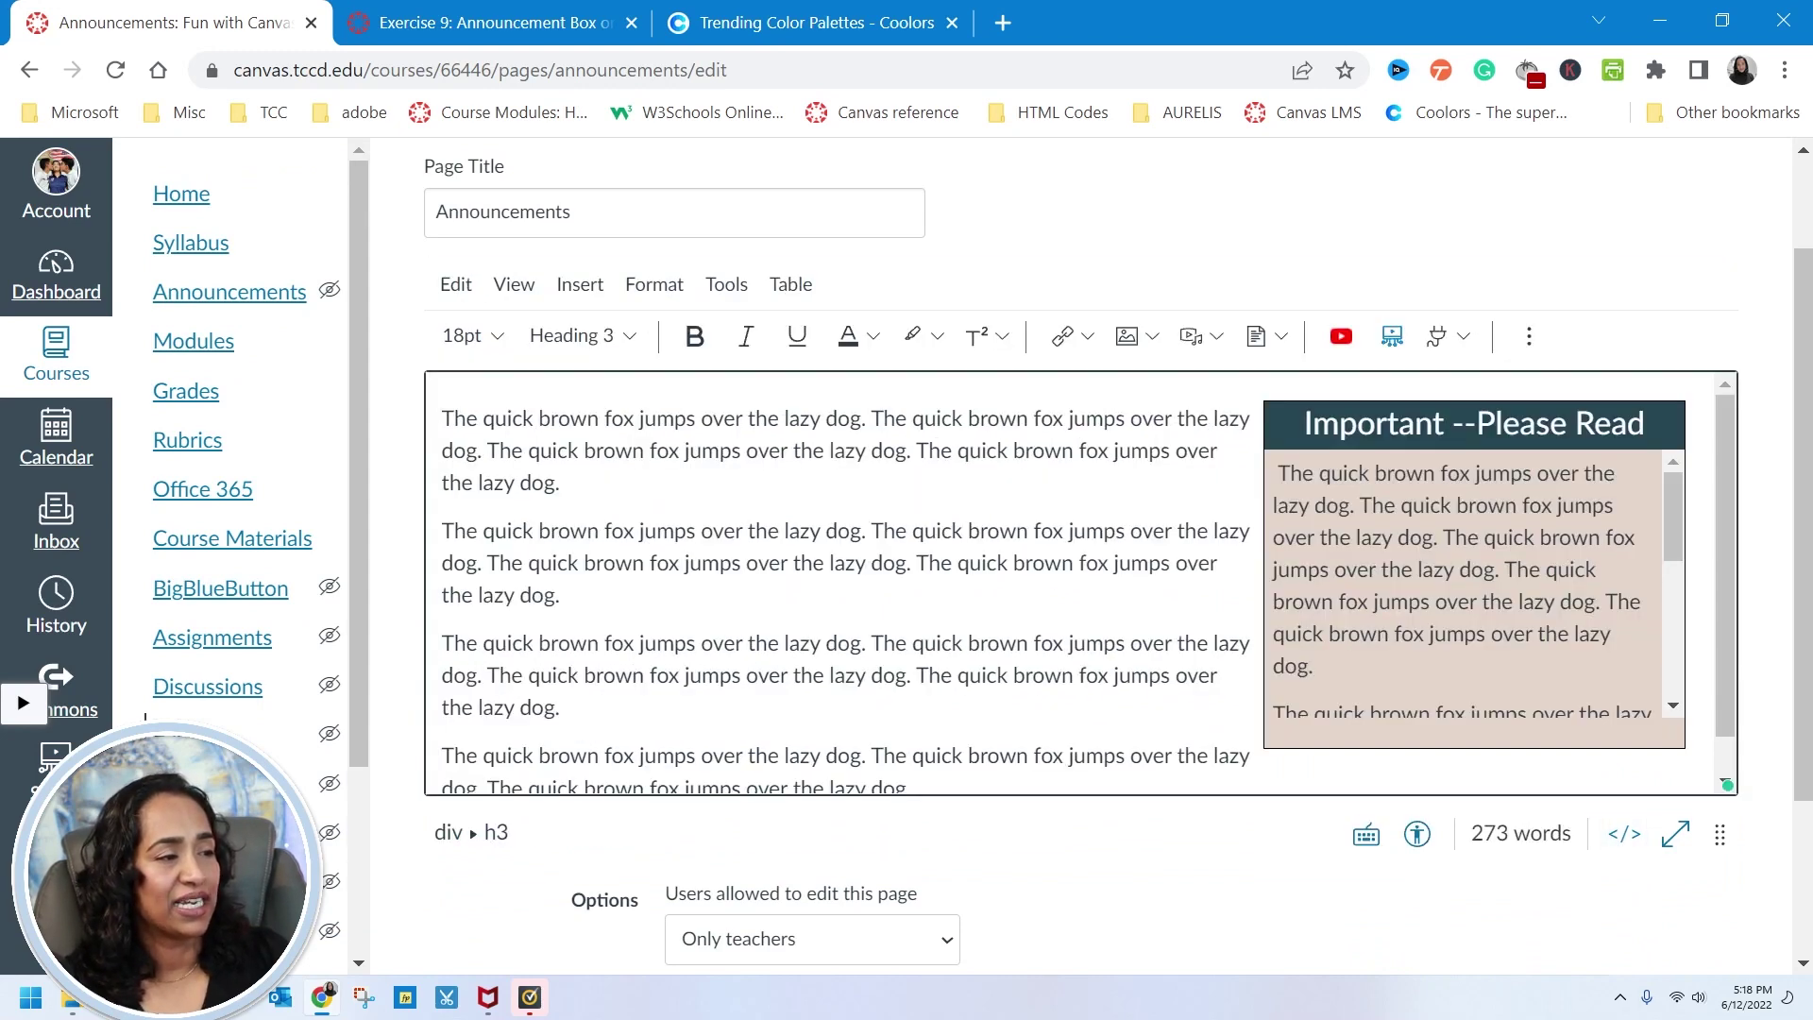
pyautogui.moveTo(1275, 472); pyautogui.dragTo(1601, 678)
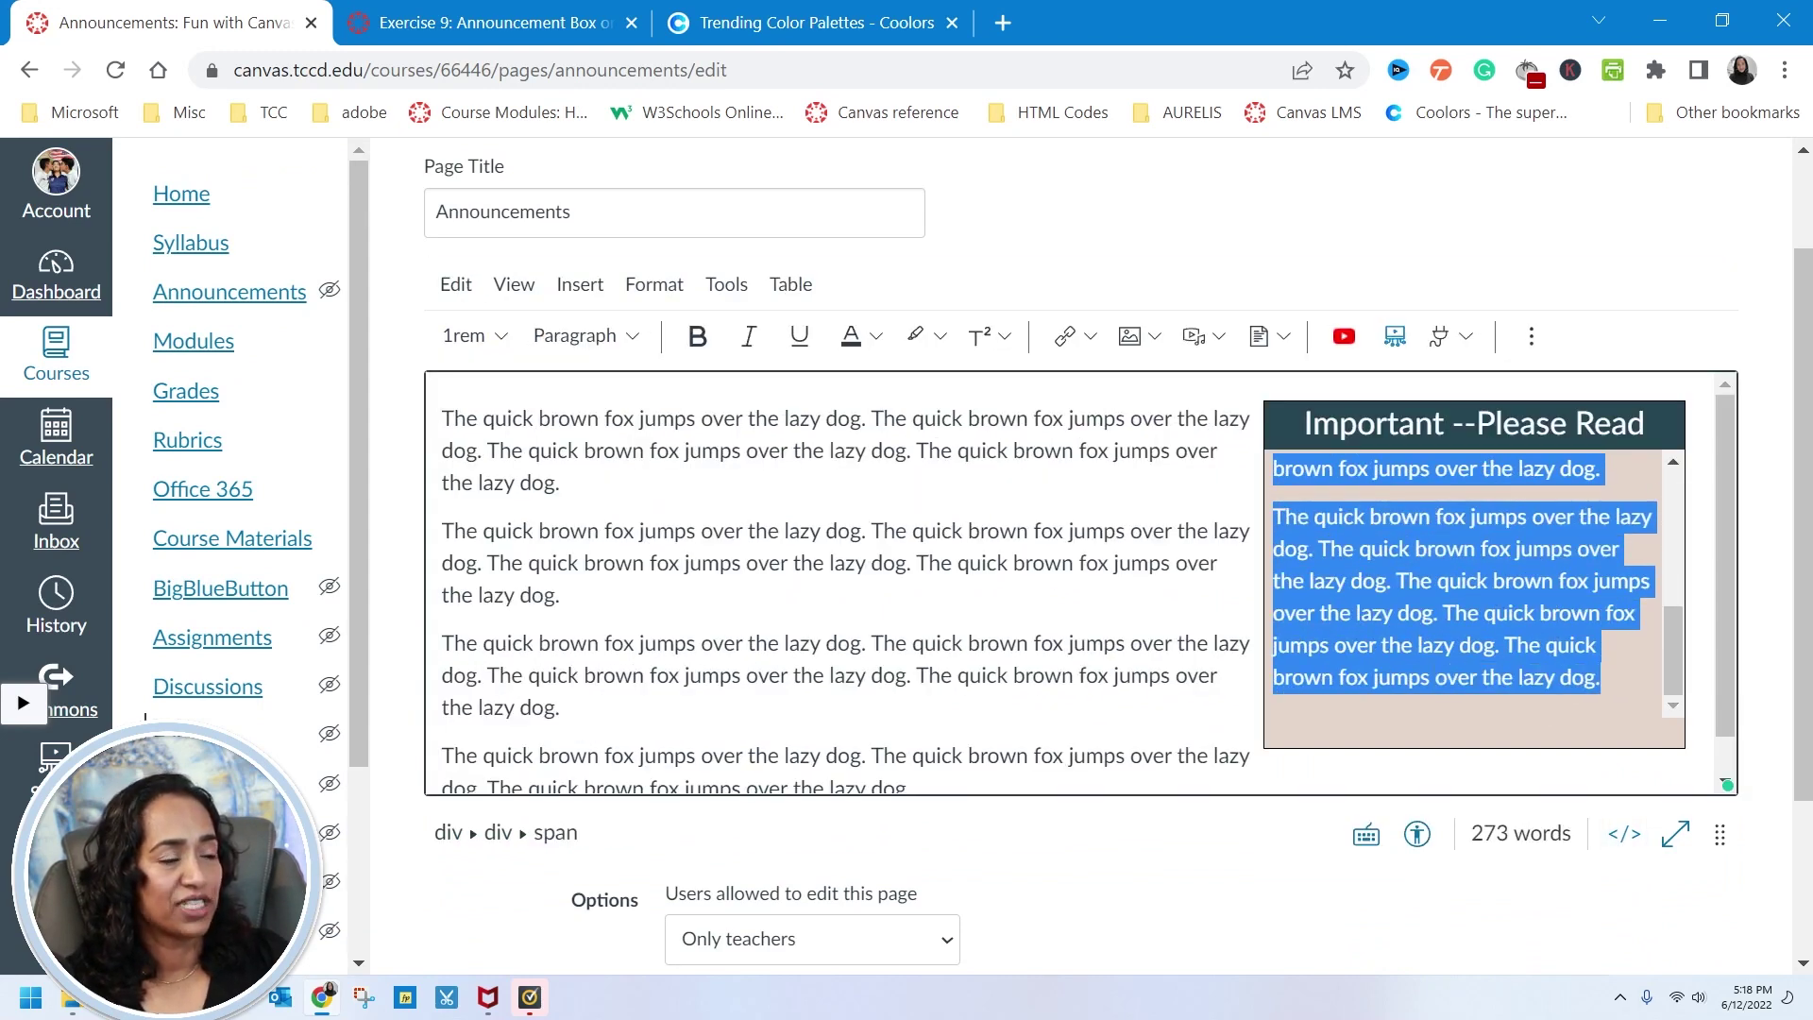
pyautogui.press('BackSpace')
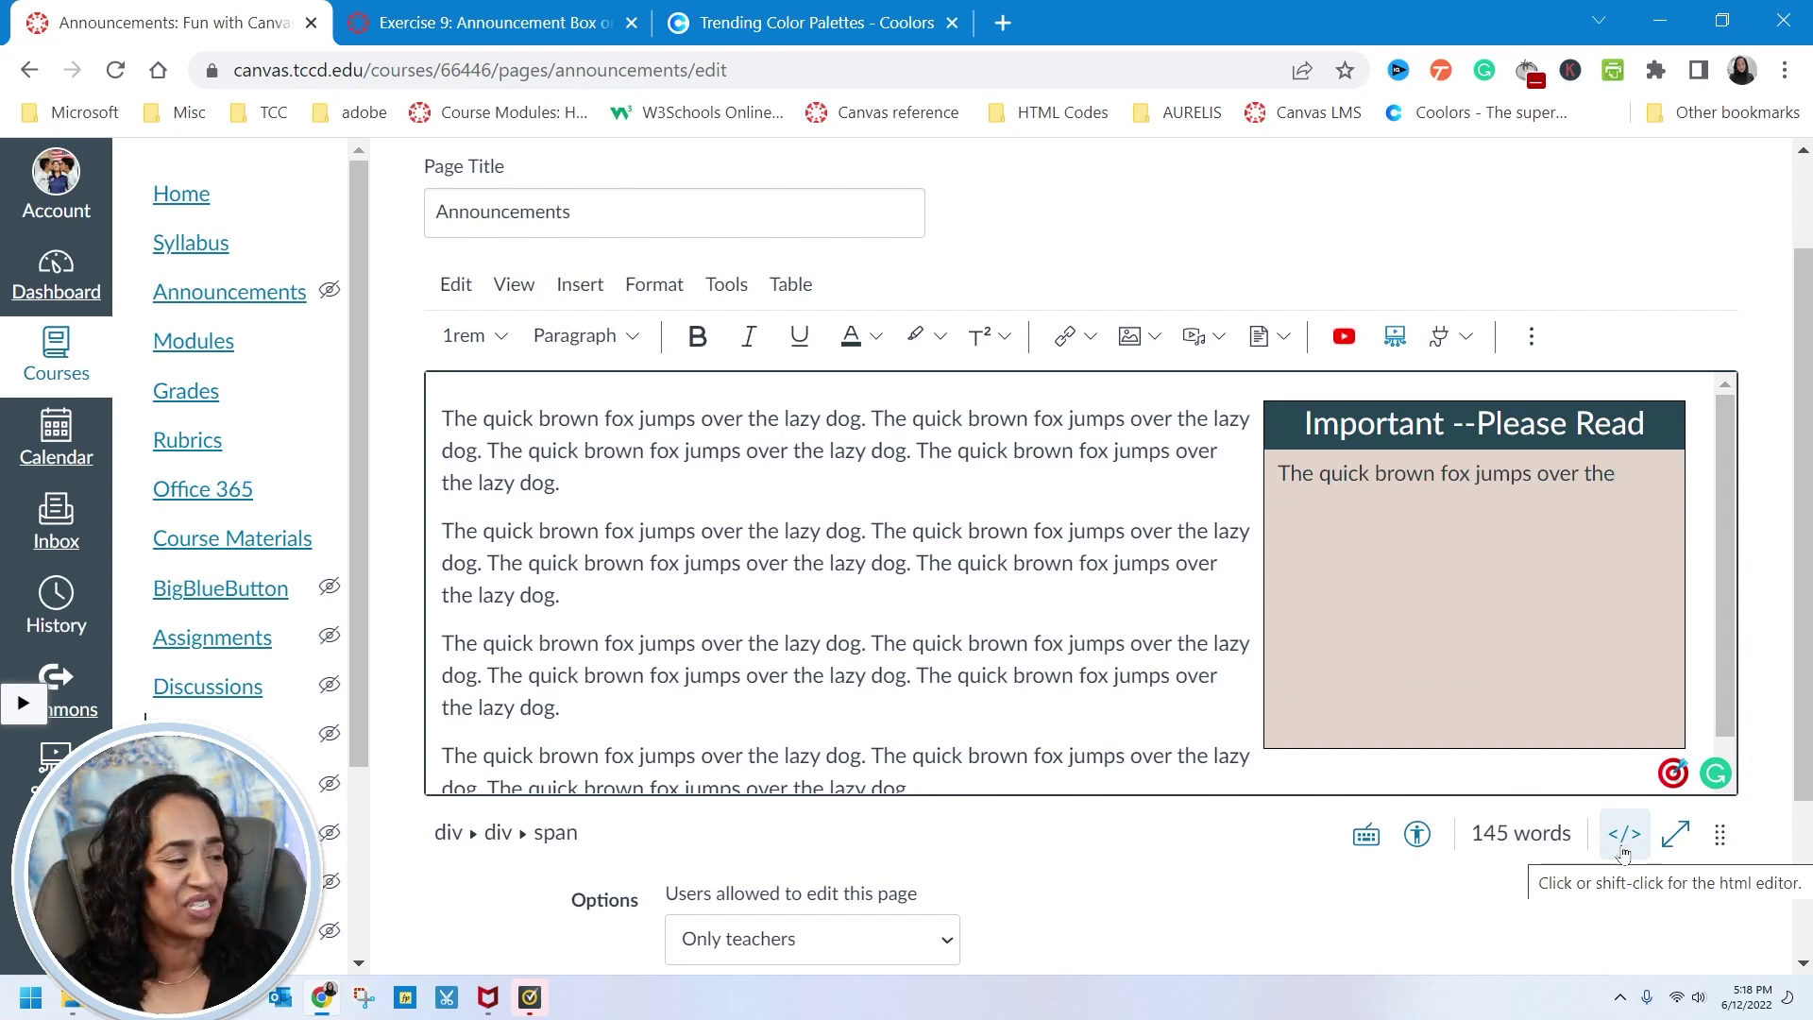
# - Change the box's float: right style to float: left in the HTML source
pyautogui.click(1623, 835)
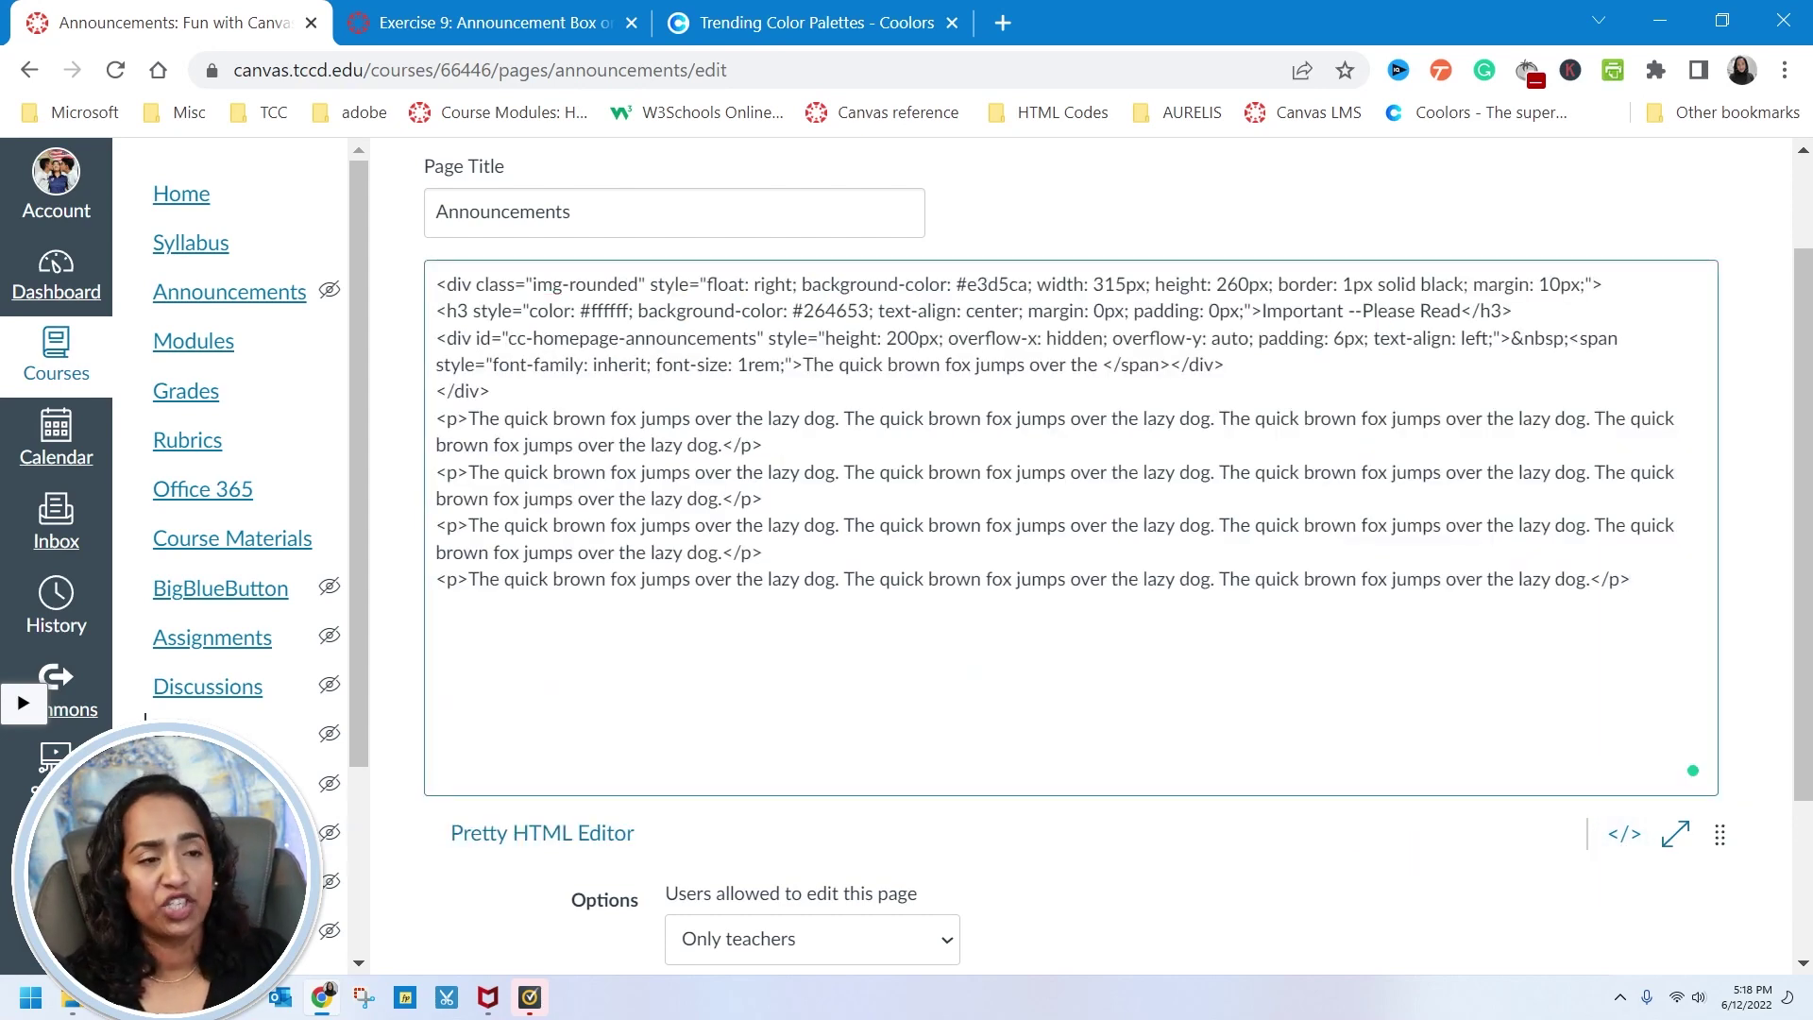
pyautogui.hotkey('ctrl', '+')
pyautogui.hotkey('ctrl', '+')
pyautogui.hotkey('ctrl', '+')
pyautogui.hotkey('ctrl', '+')
pyautogui.hotkey('ctrl', '+')
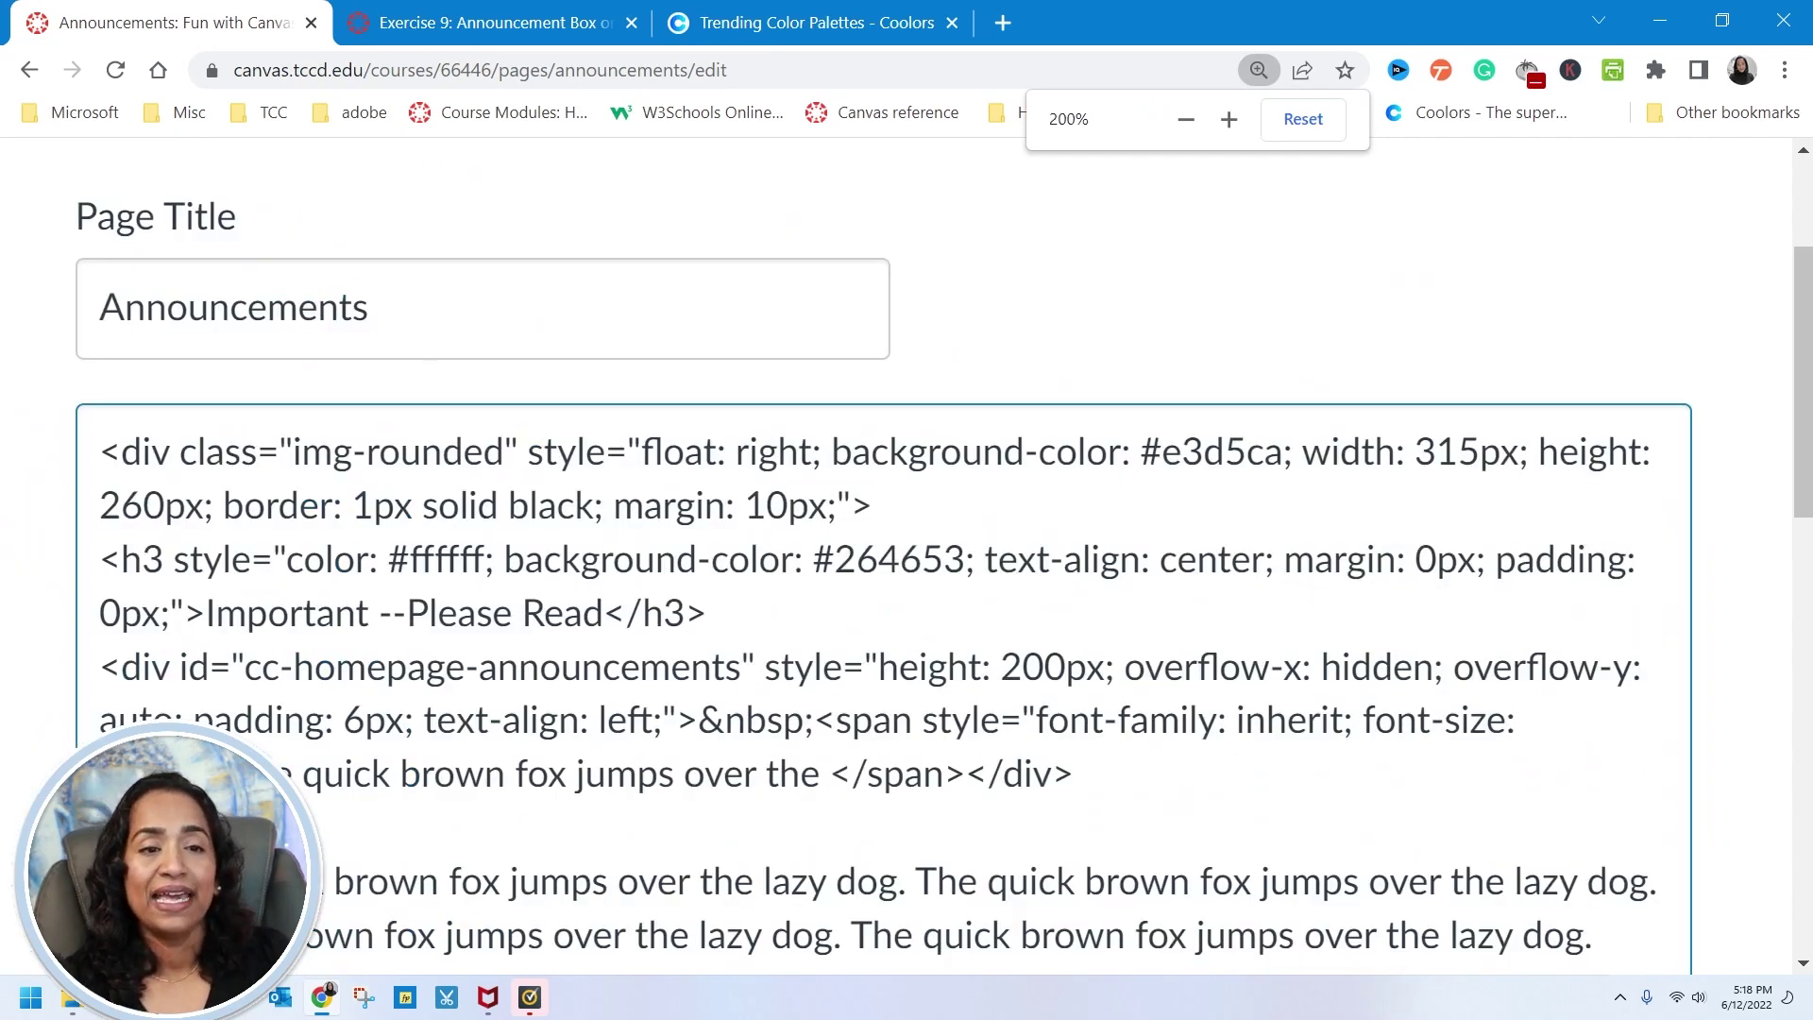
pyautogui.moveTo(121, 451); pyautogui.dragTo(293, 452)
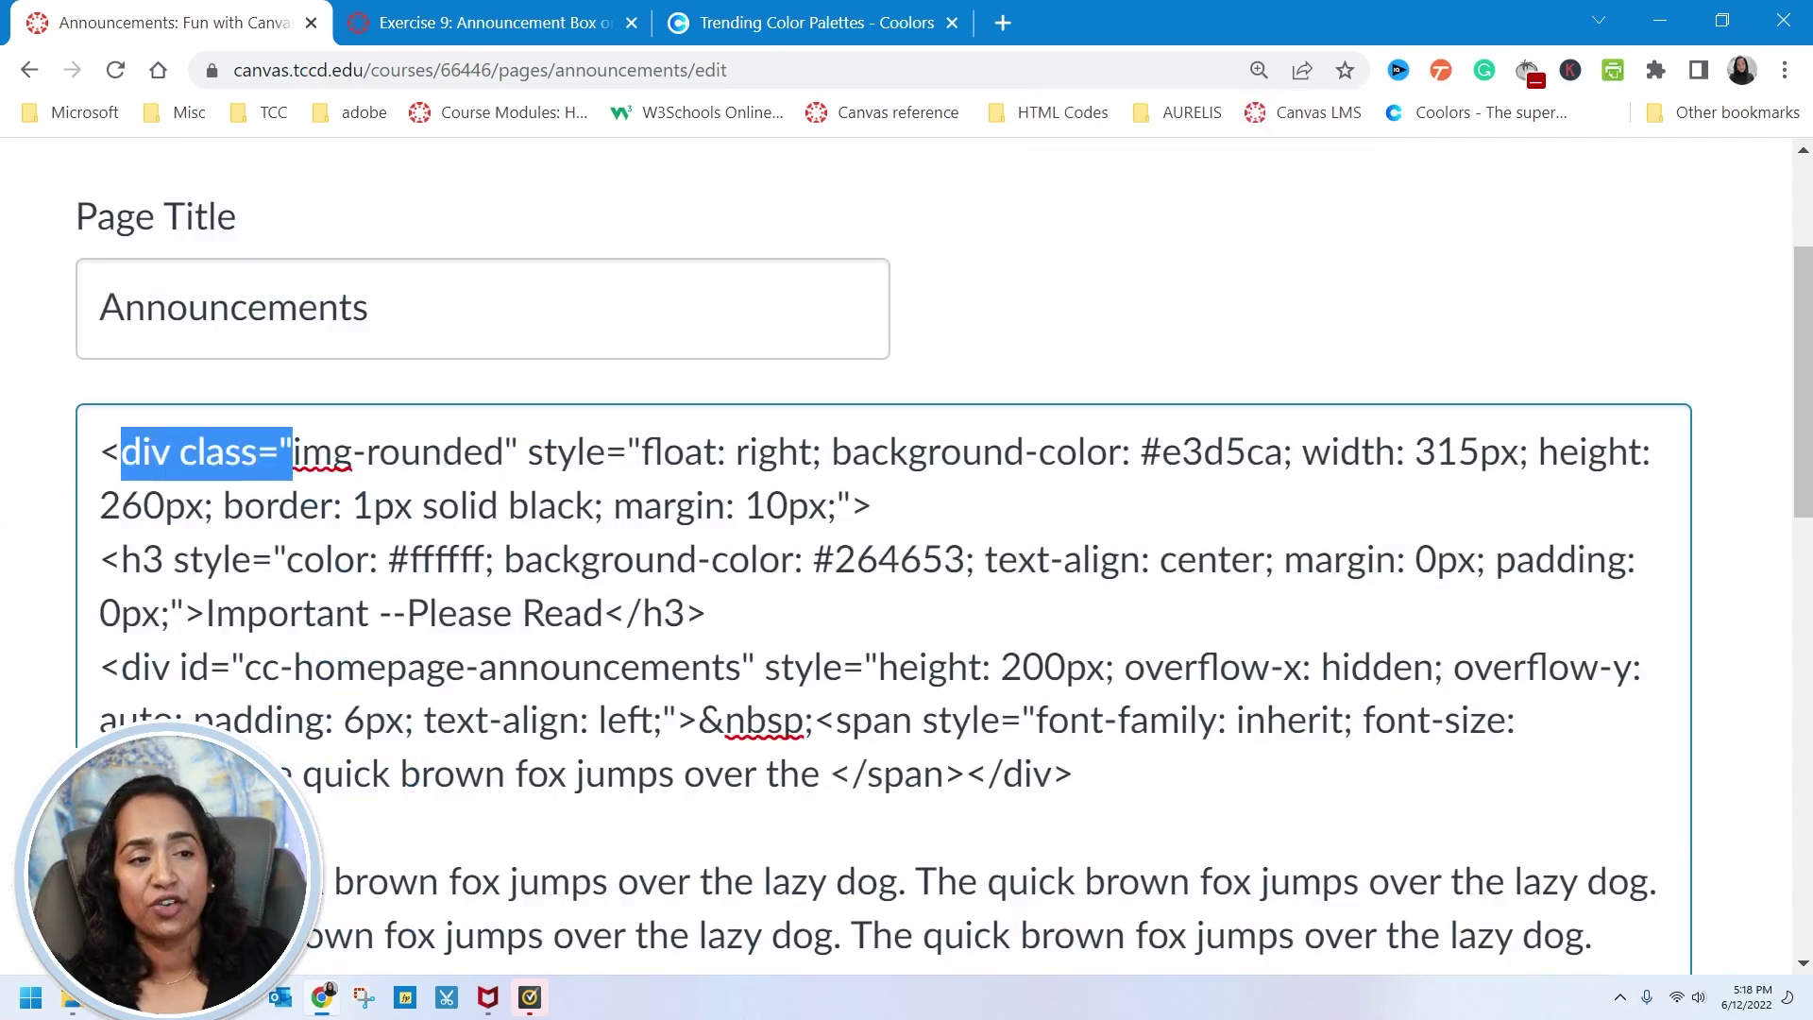
pyautogui.click(652, 453)
pyautogui.moveTo(645, 454); pyautogui.dragTo(812, 453)
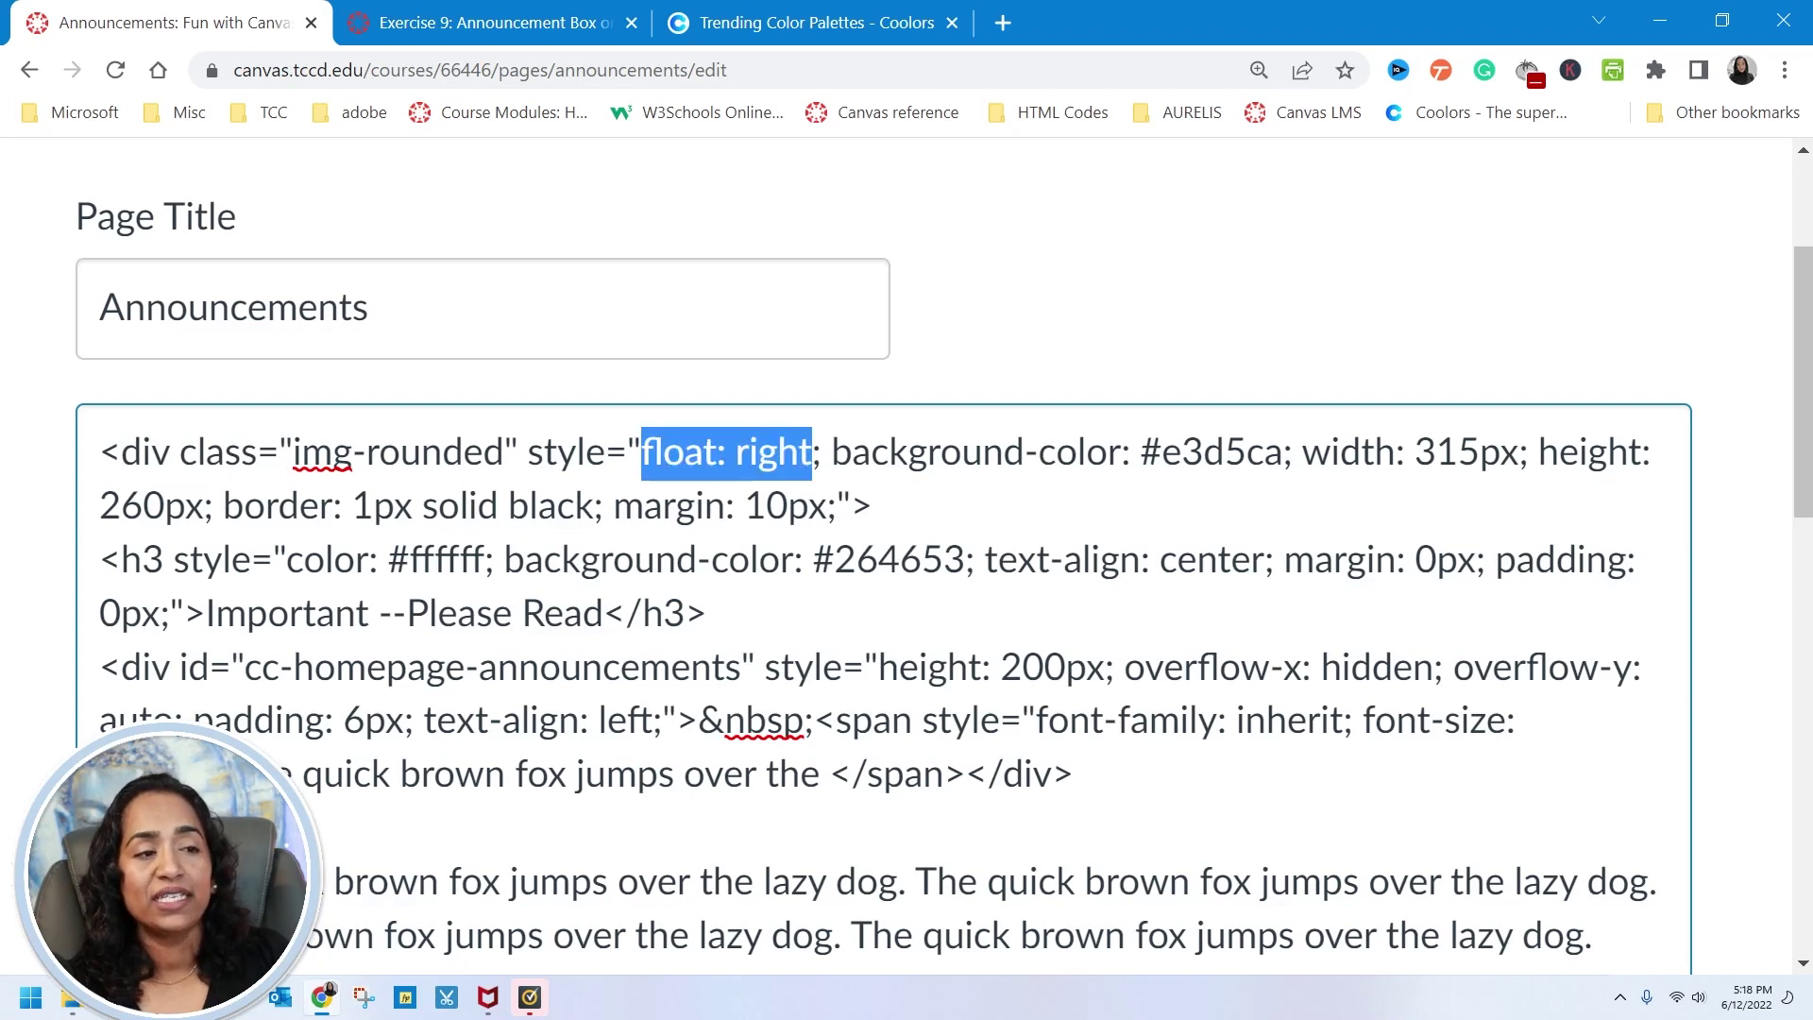
pyautogui.click(813, 454)
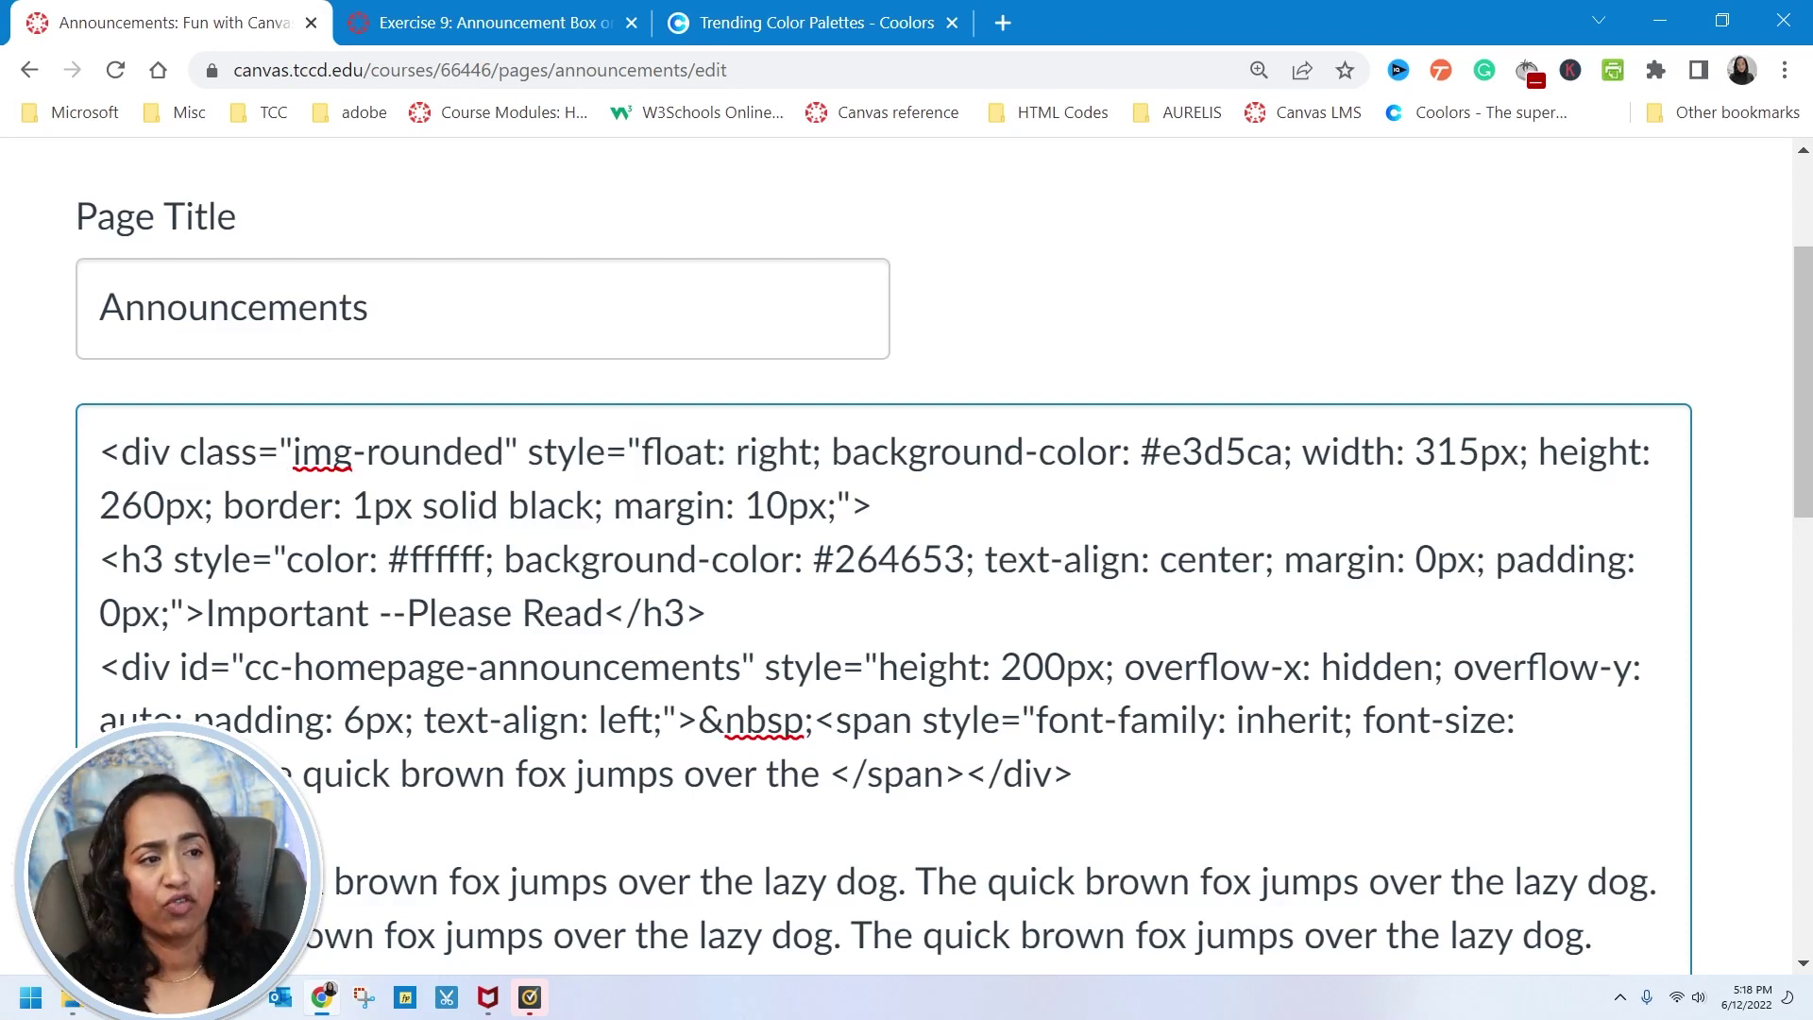
pyautogui.hotkey('shift', 'Left')
pyautogui.hotkey('shift', 'Left')
pyautogui.hotkey('shift', 'Left')
pyautogui.hotkey('shift', 'Left')
pyautogui.hotkey('shift', 'Left')
pyautogui.write('left')
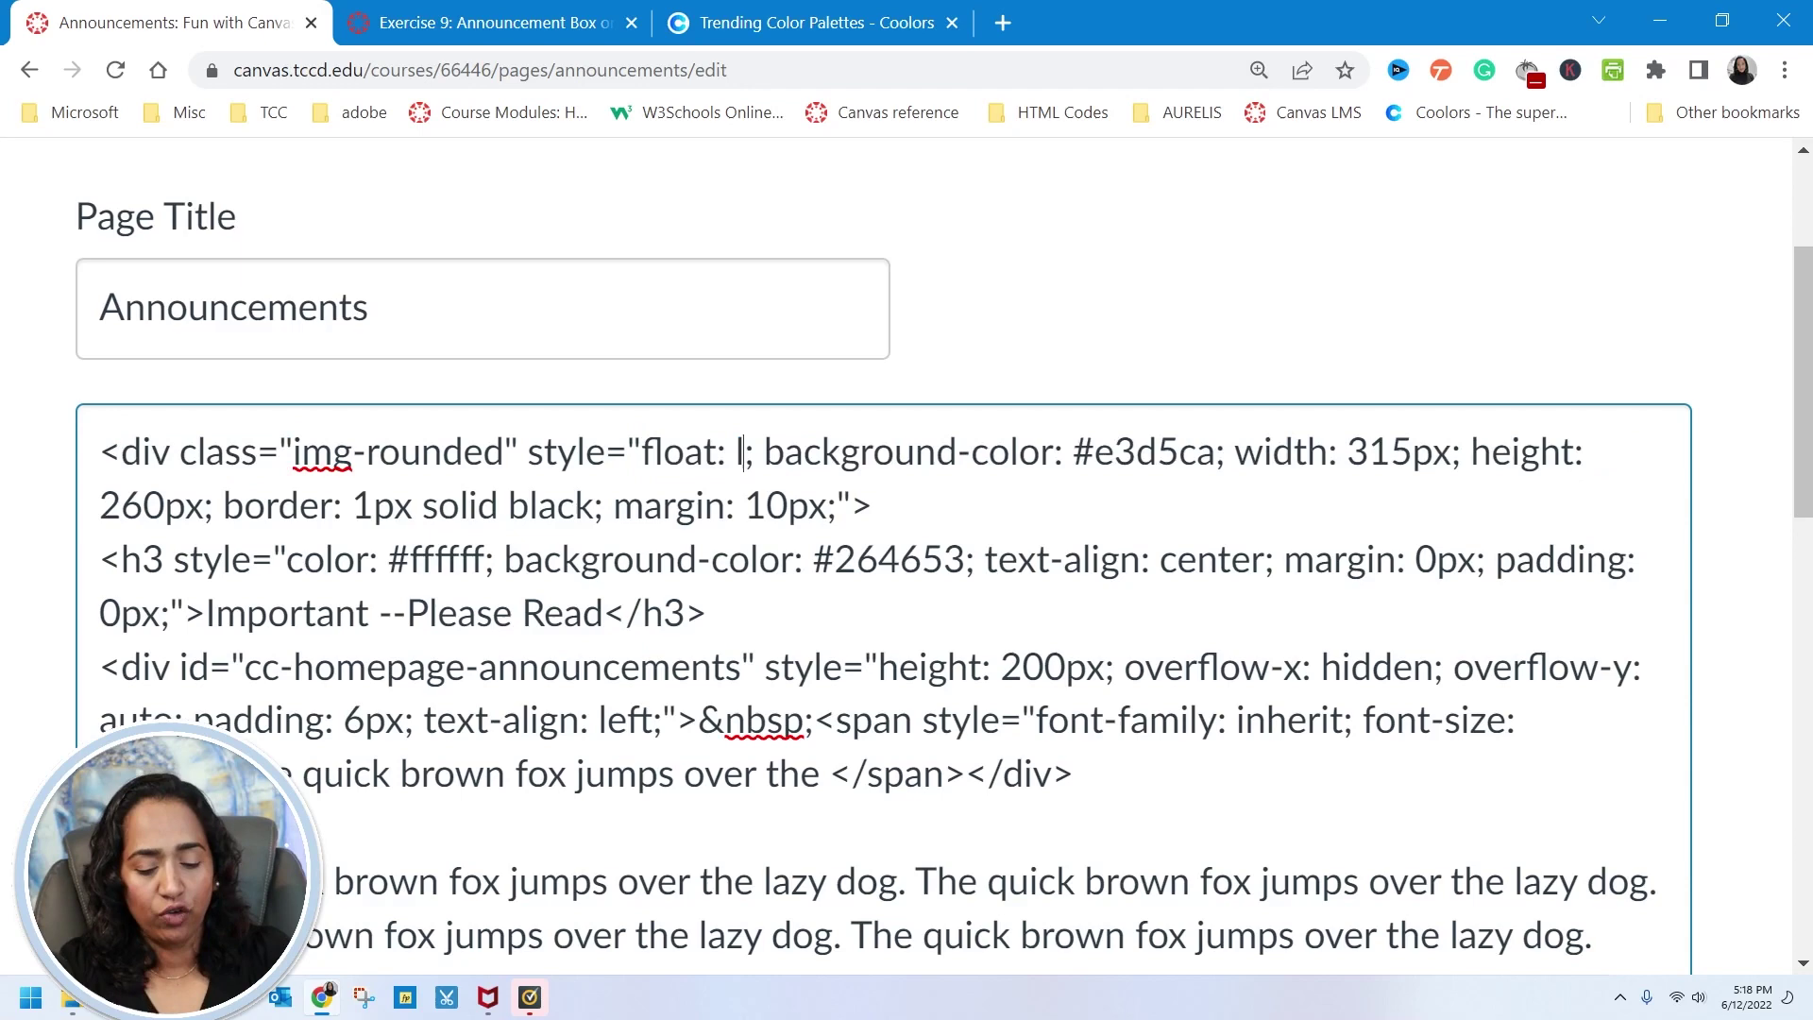
# - Preview the left-floated box at normal zoom, then return to the HTML source
pyautogui.scroll(-10, 1579, 749)
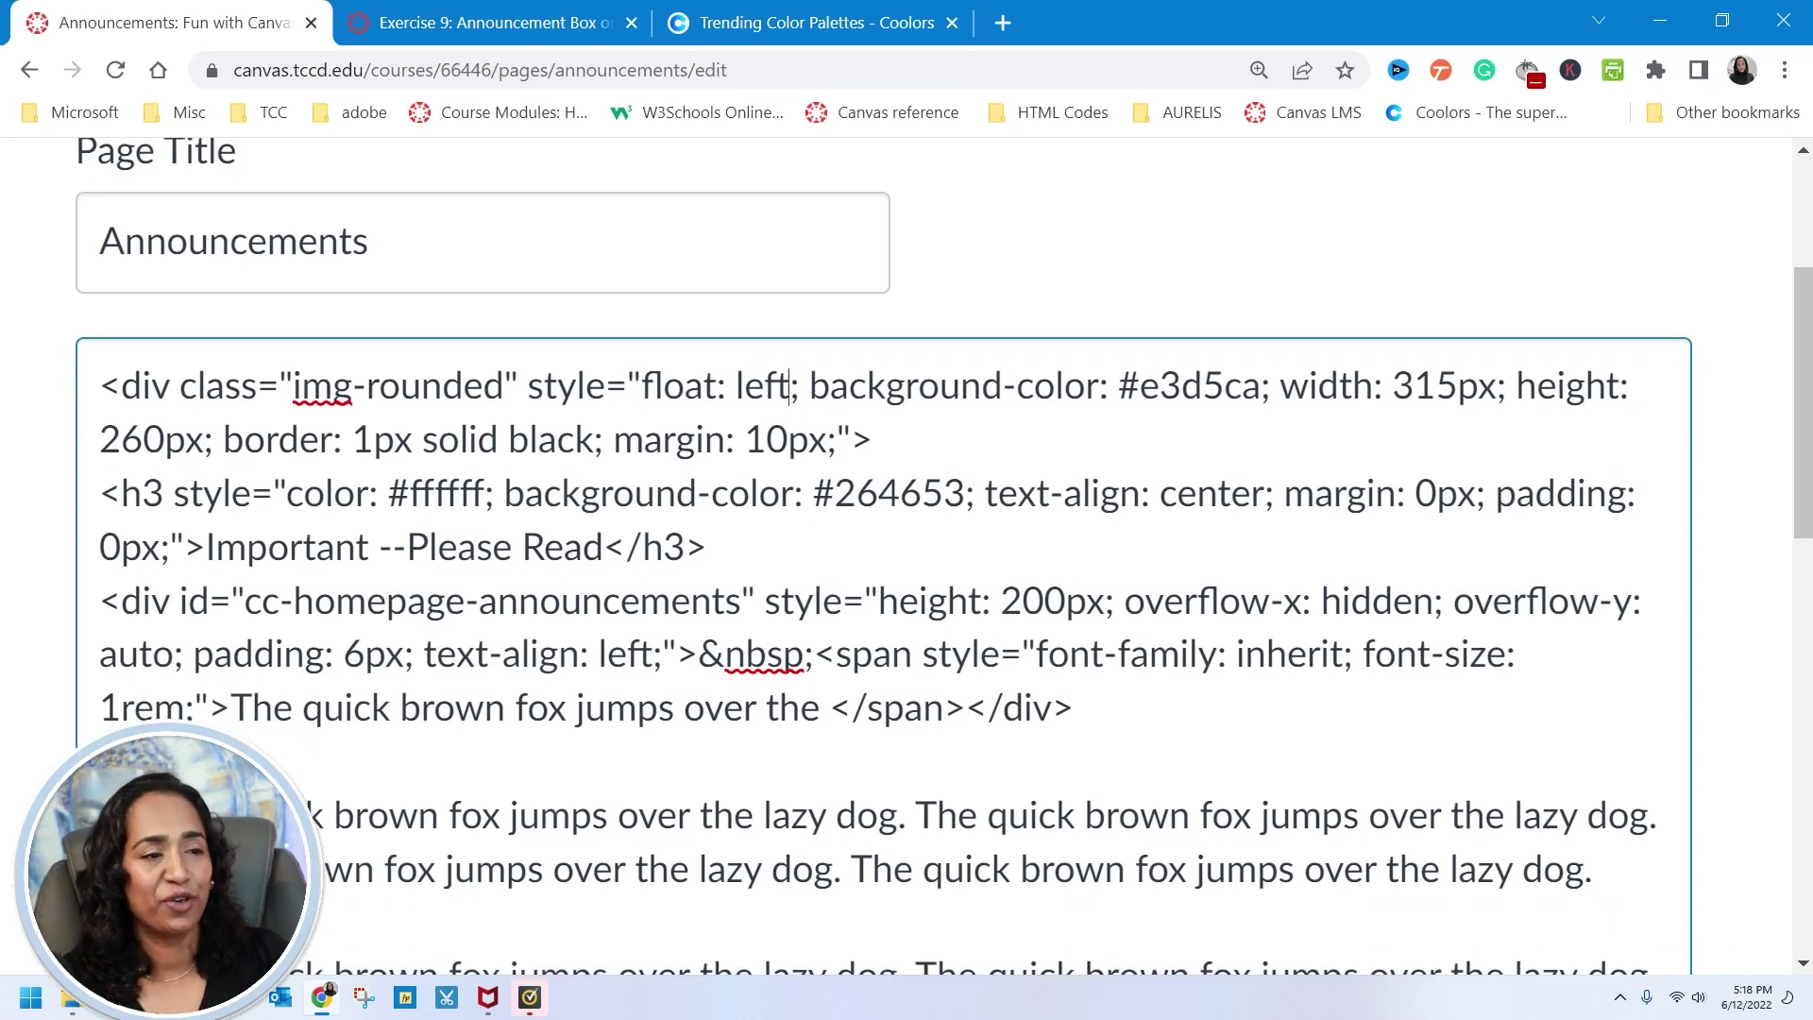
pyautogui.click(1516, 643)
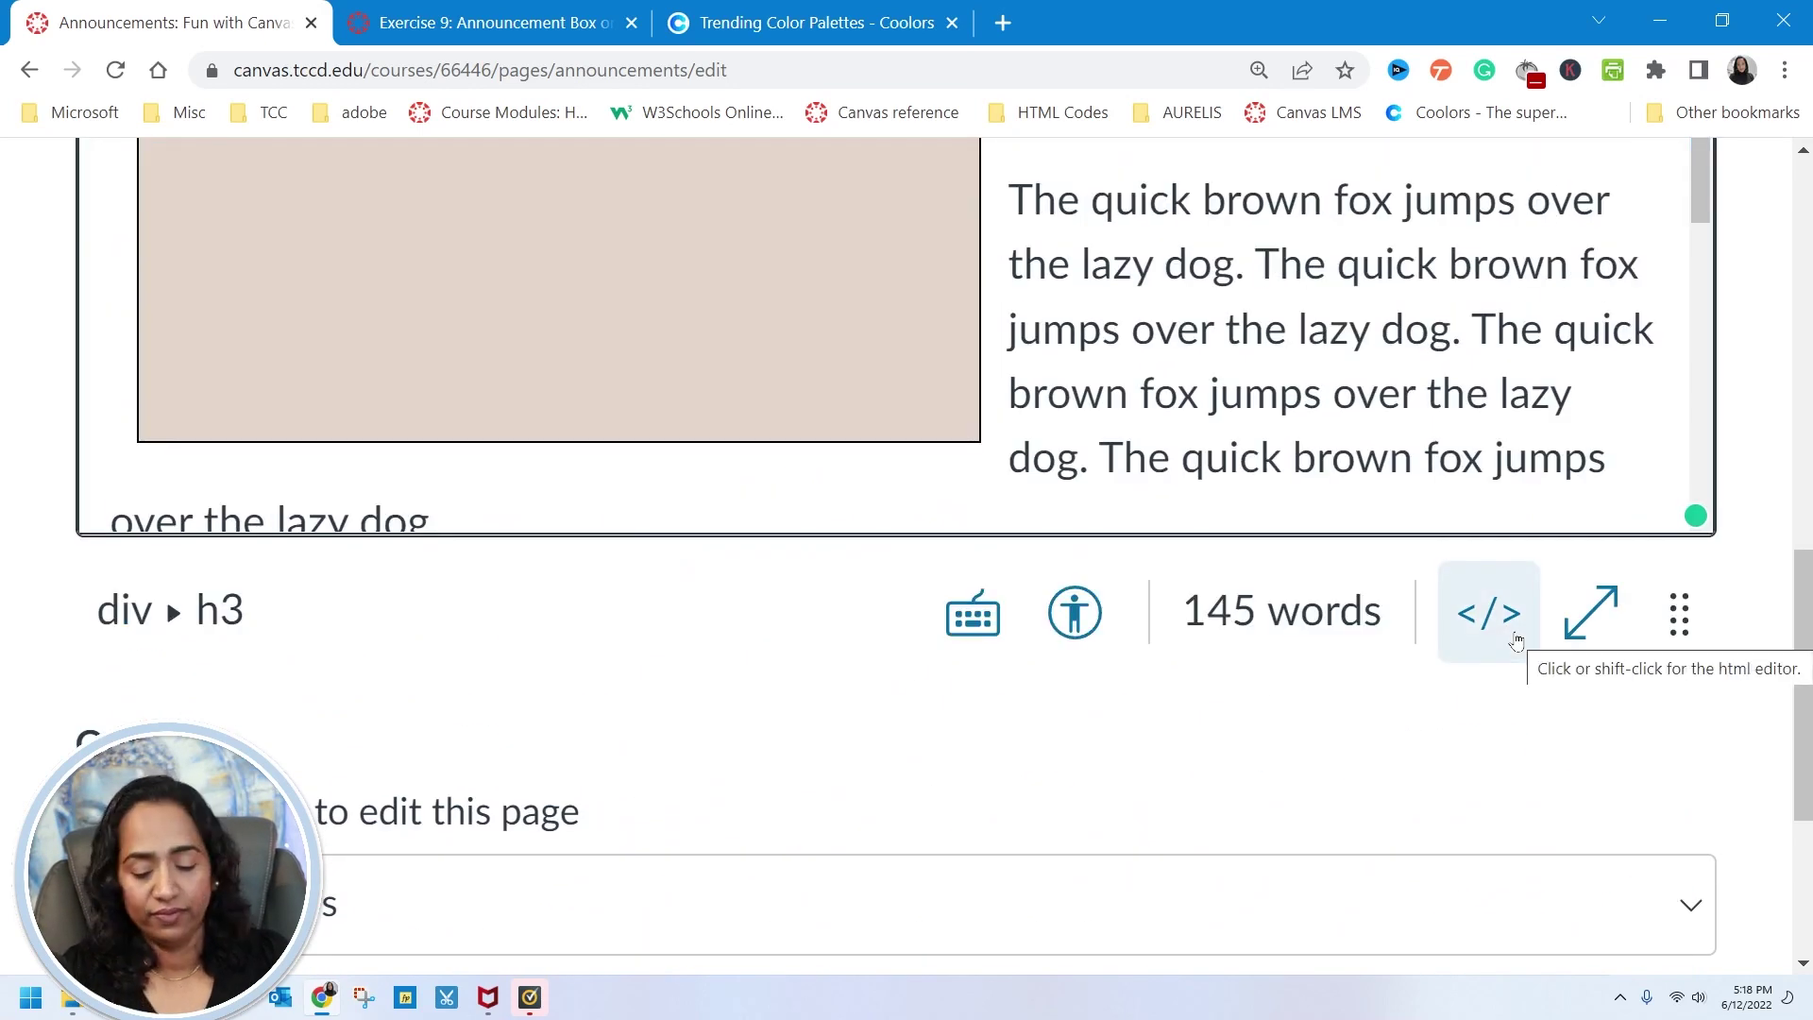
pyautogui.hotkey('ctrl', '-')
pyautogui.hotkey('ctrl', '-')
pyautogui.hotkey('ctrl', '-')
pyautogui.hotkey('ctrl', '-')
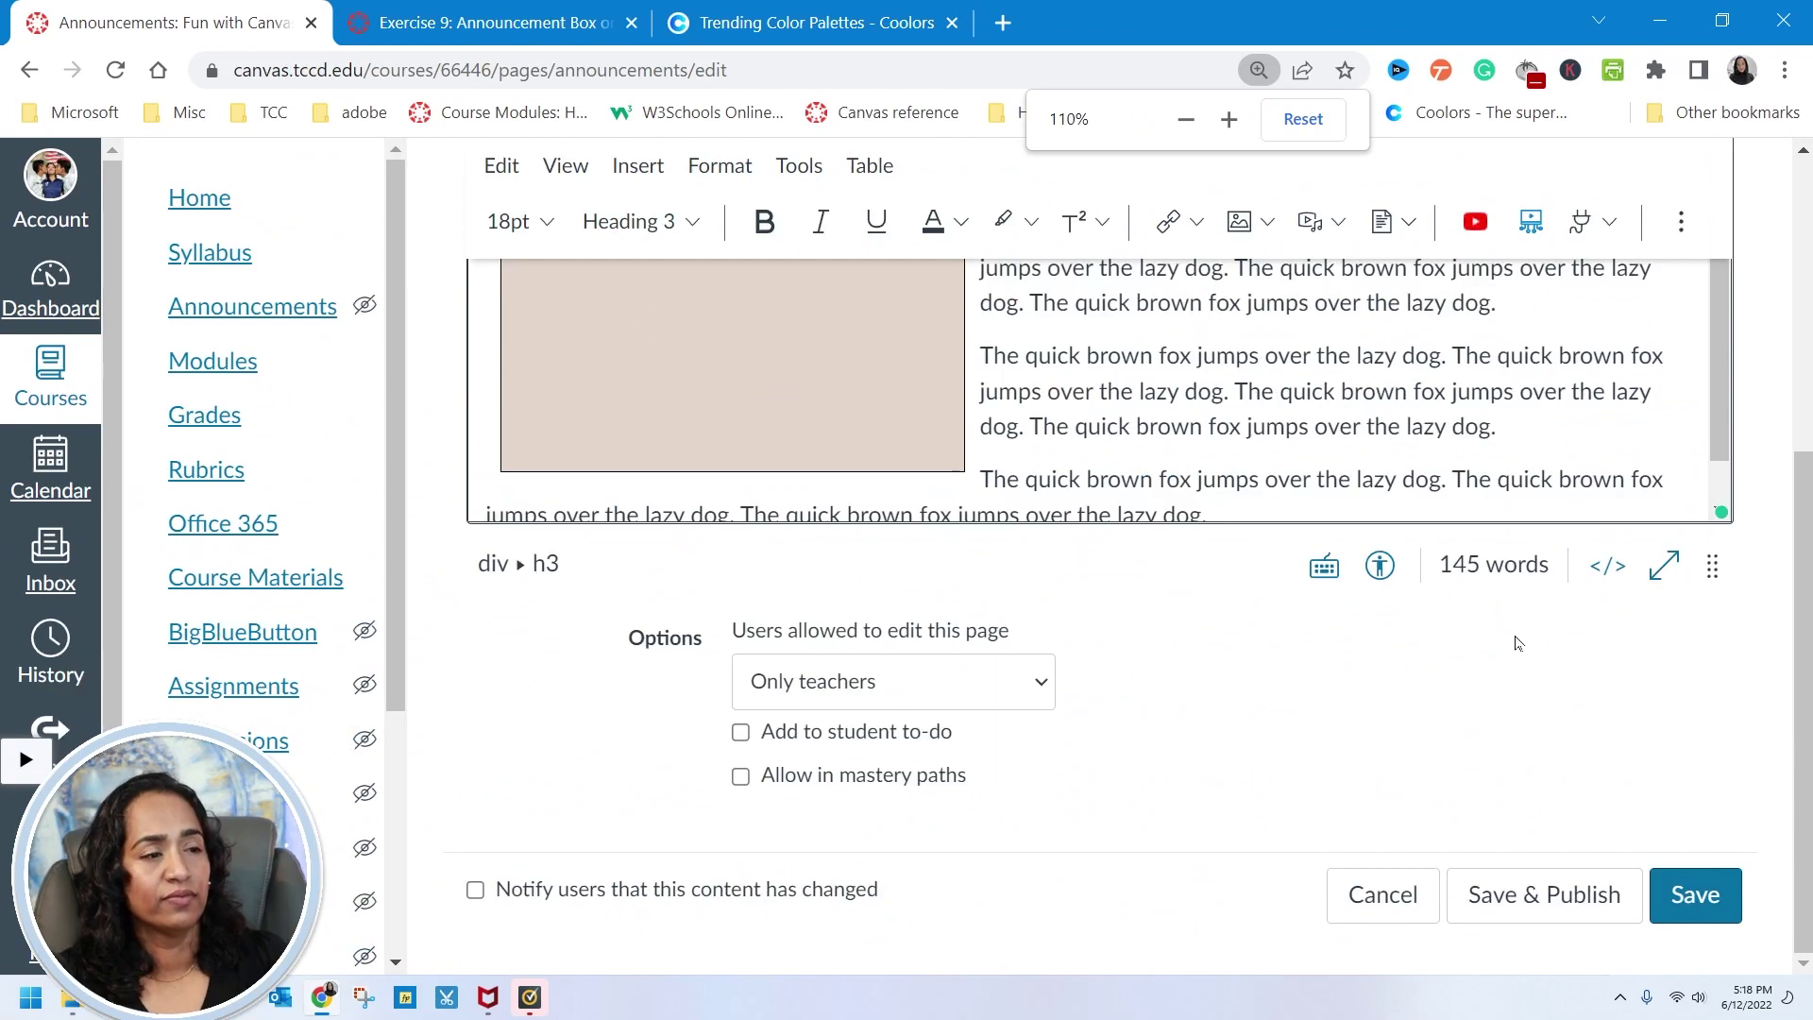
pyautogui.scroll(3, 1518, 639)
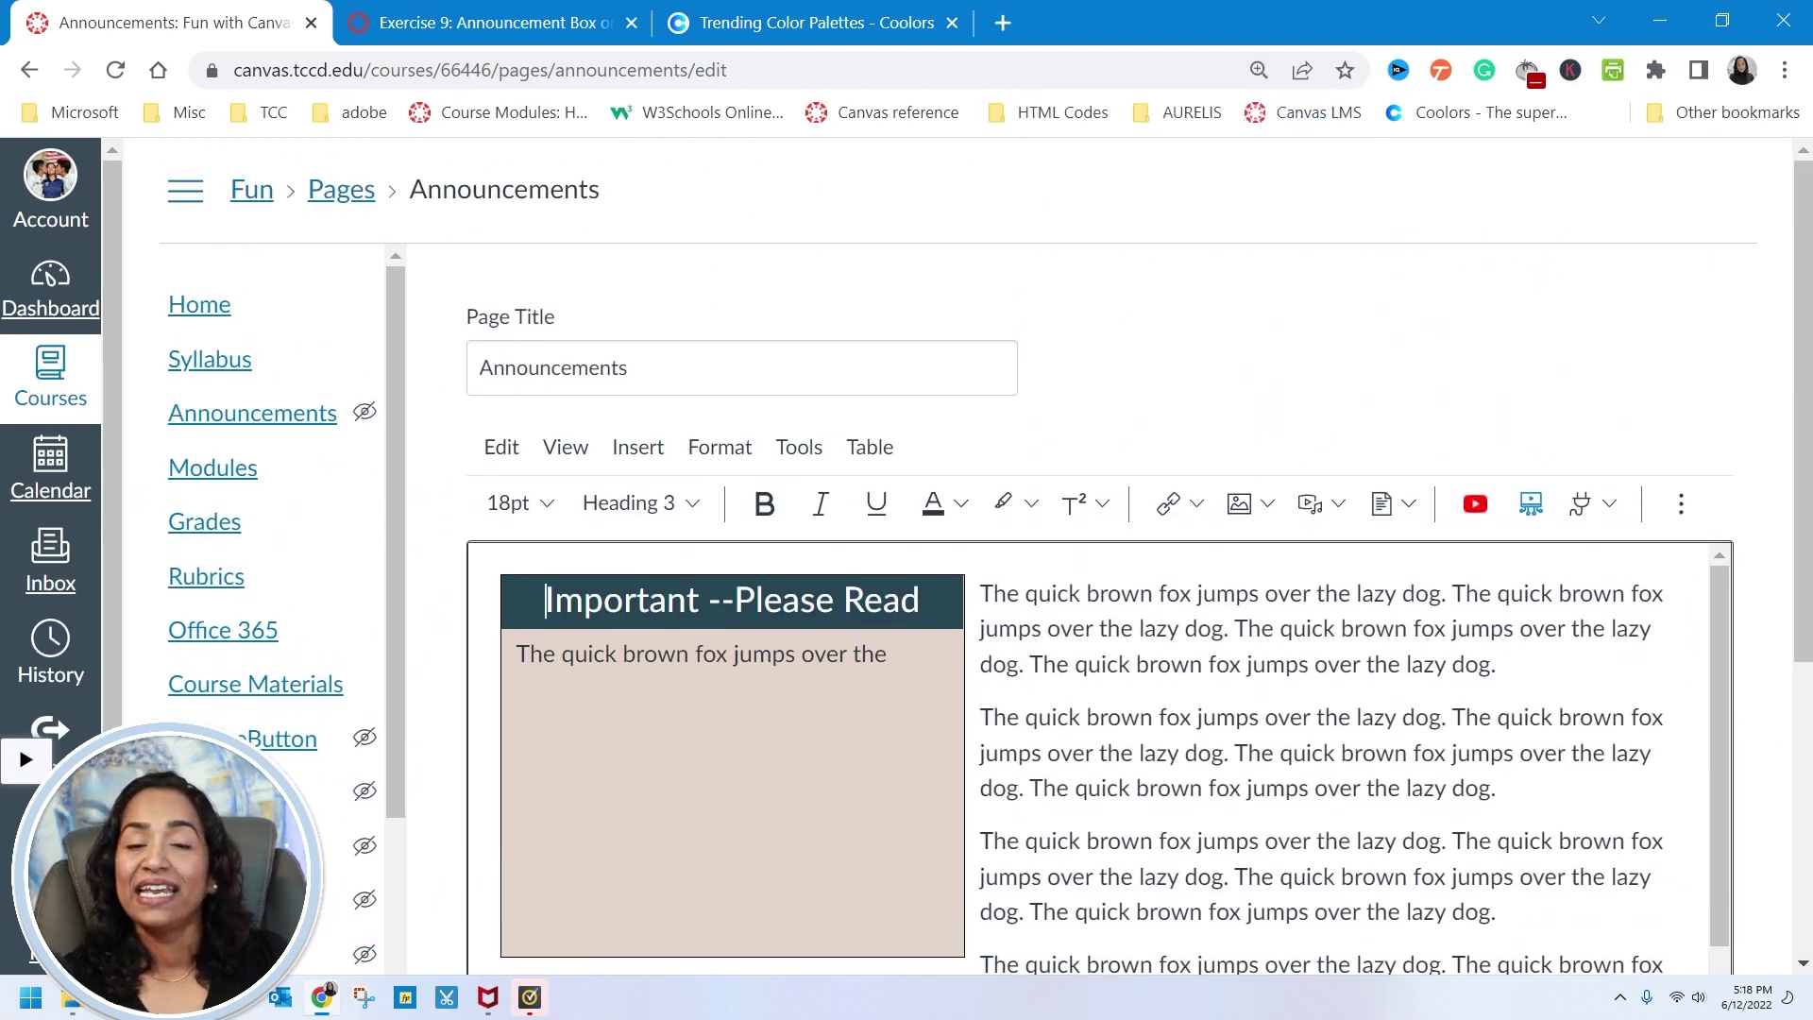
pyautogui.scroll(-1, 1111, 758)
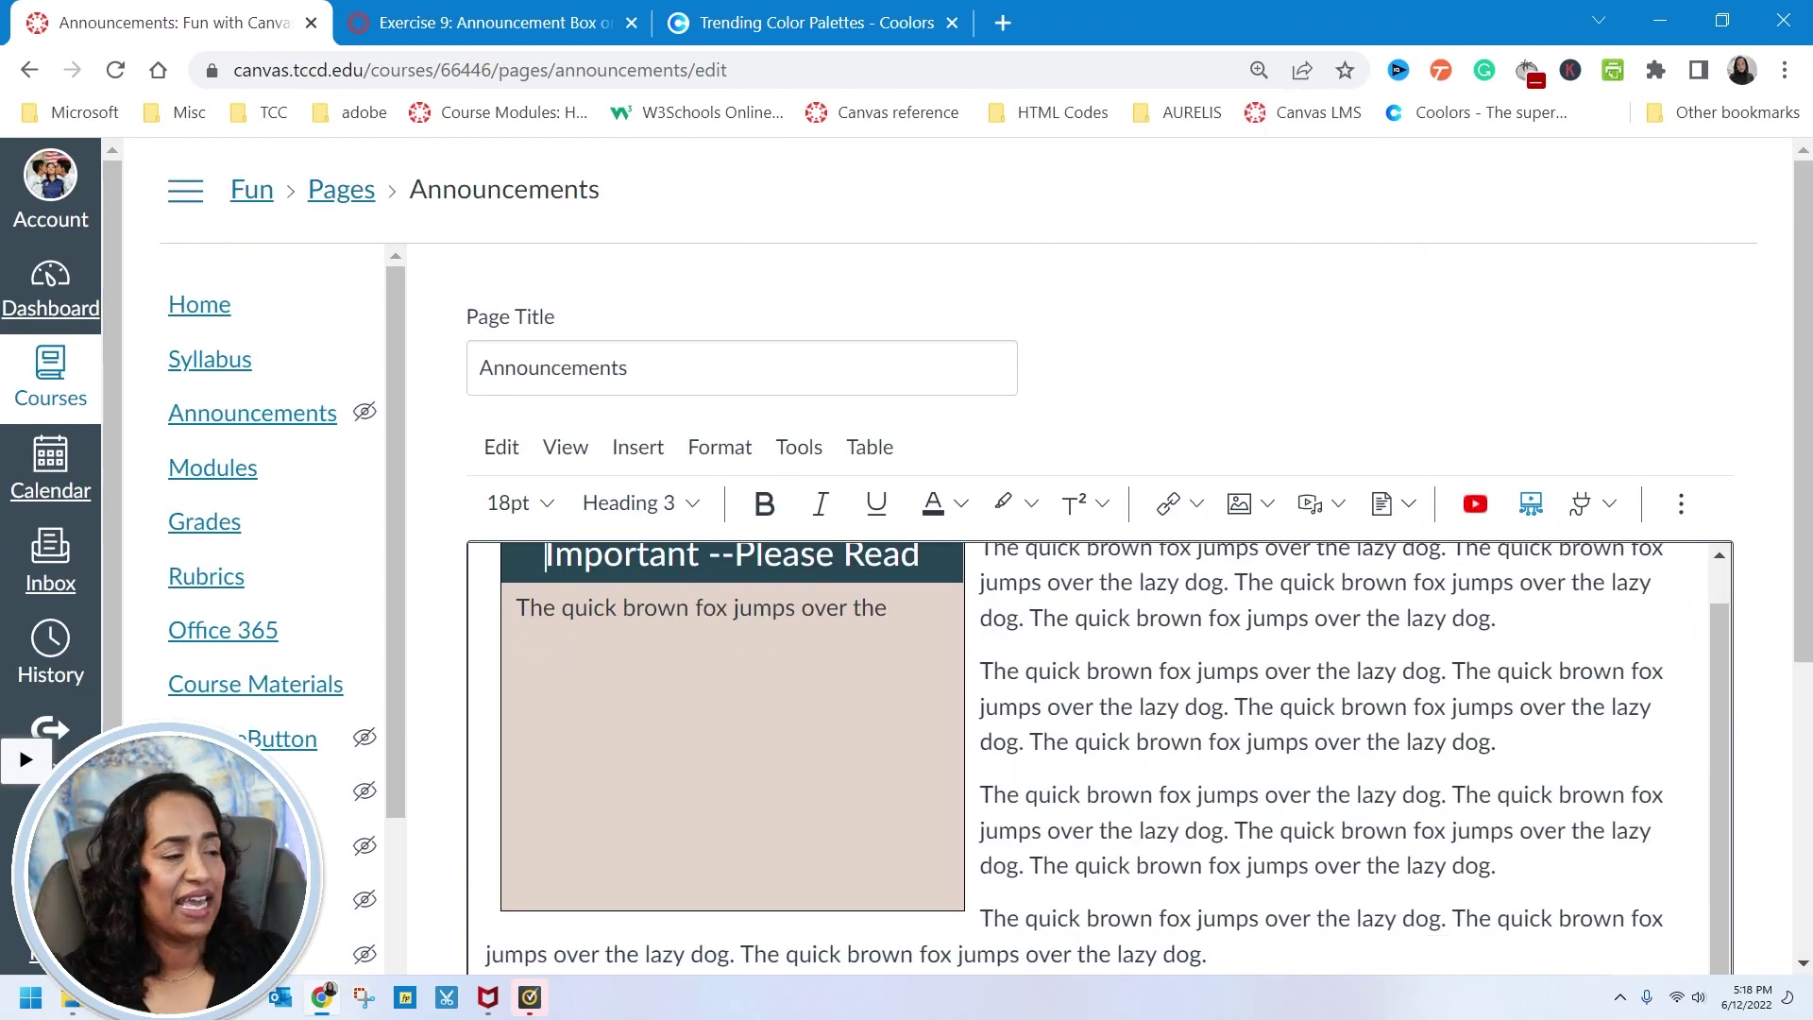
pyautogui.scroll(-3, 1587, 757)
pyautogui.click(1606, 780)
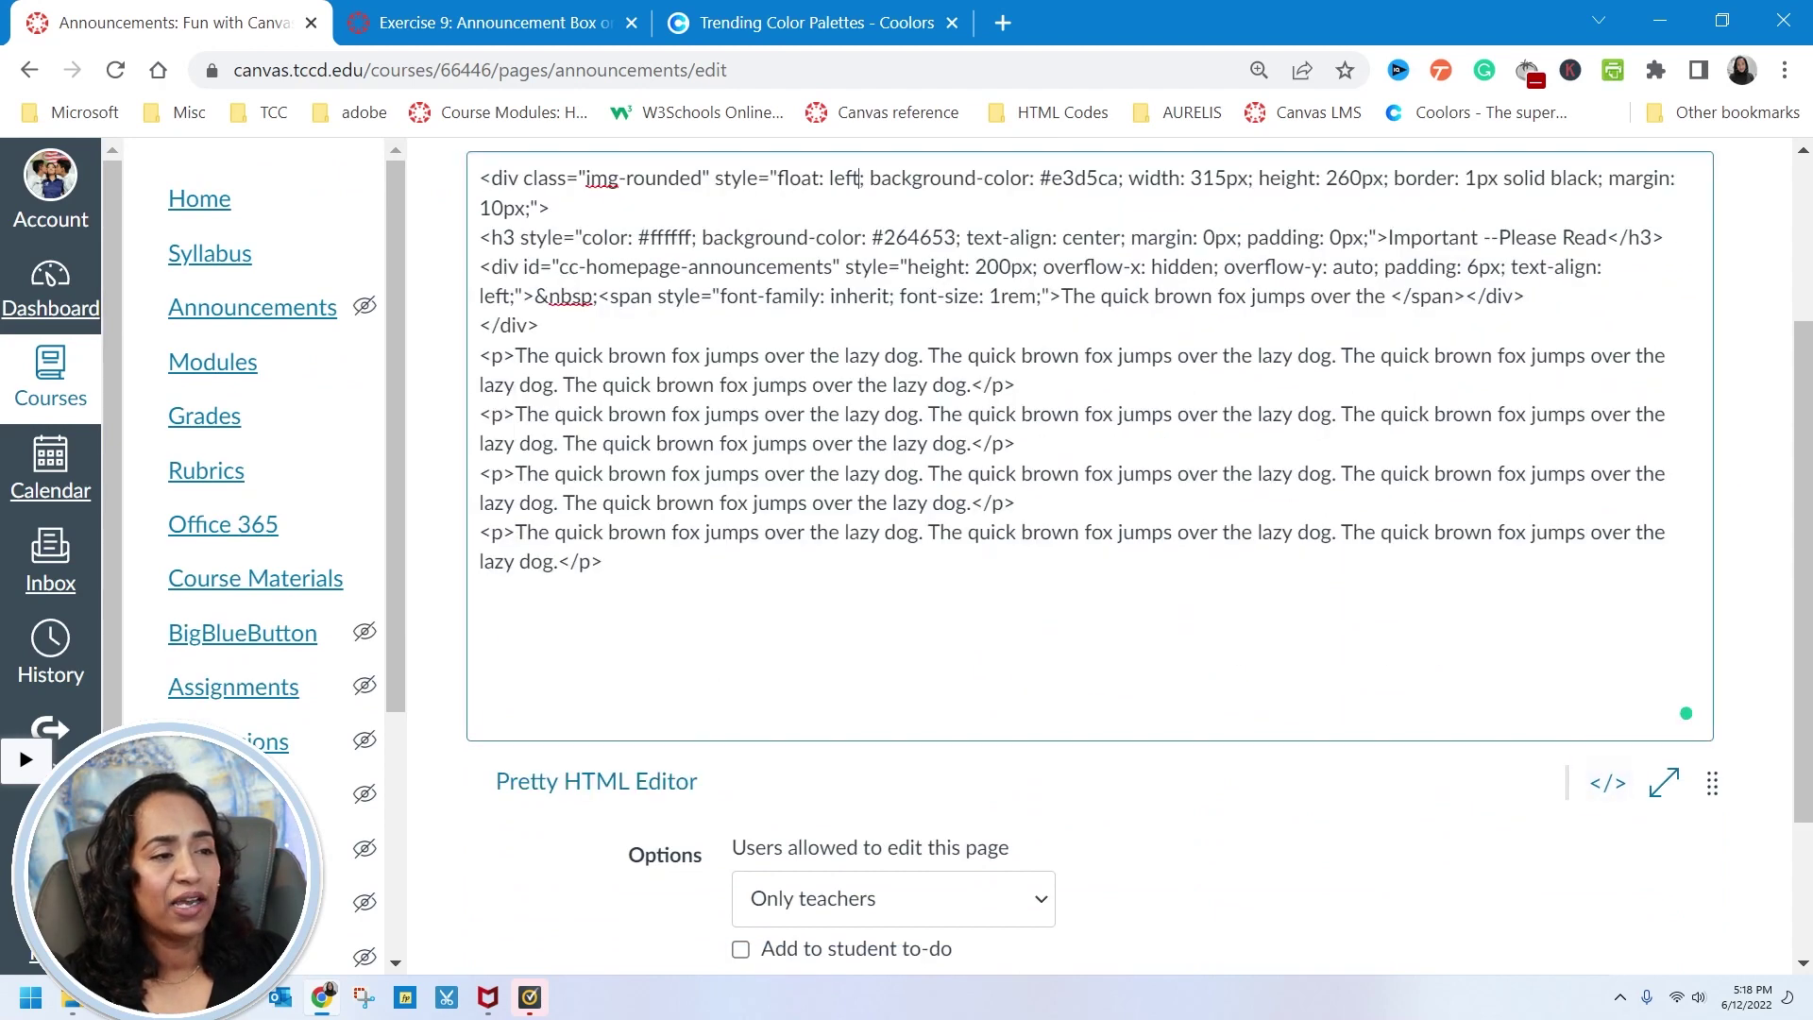
pyautogui.scroll(2, 1086, 557)
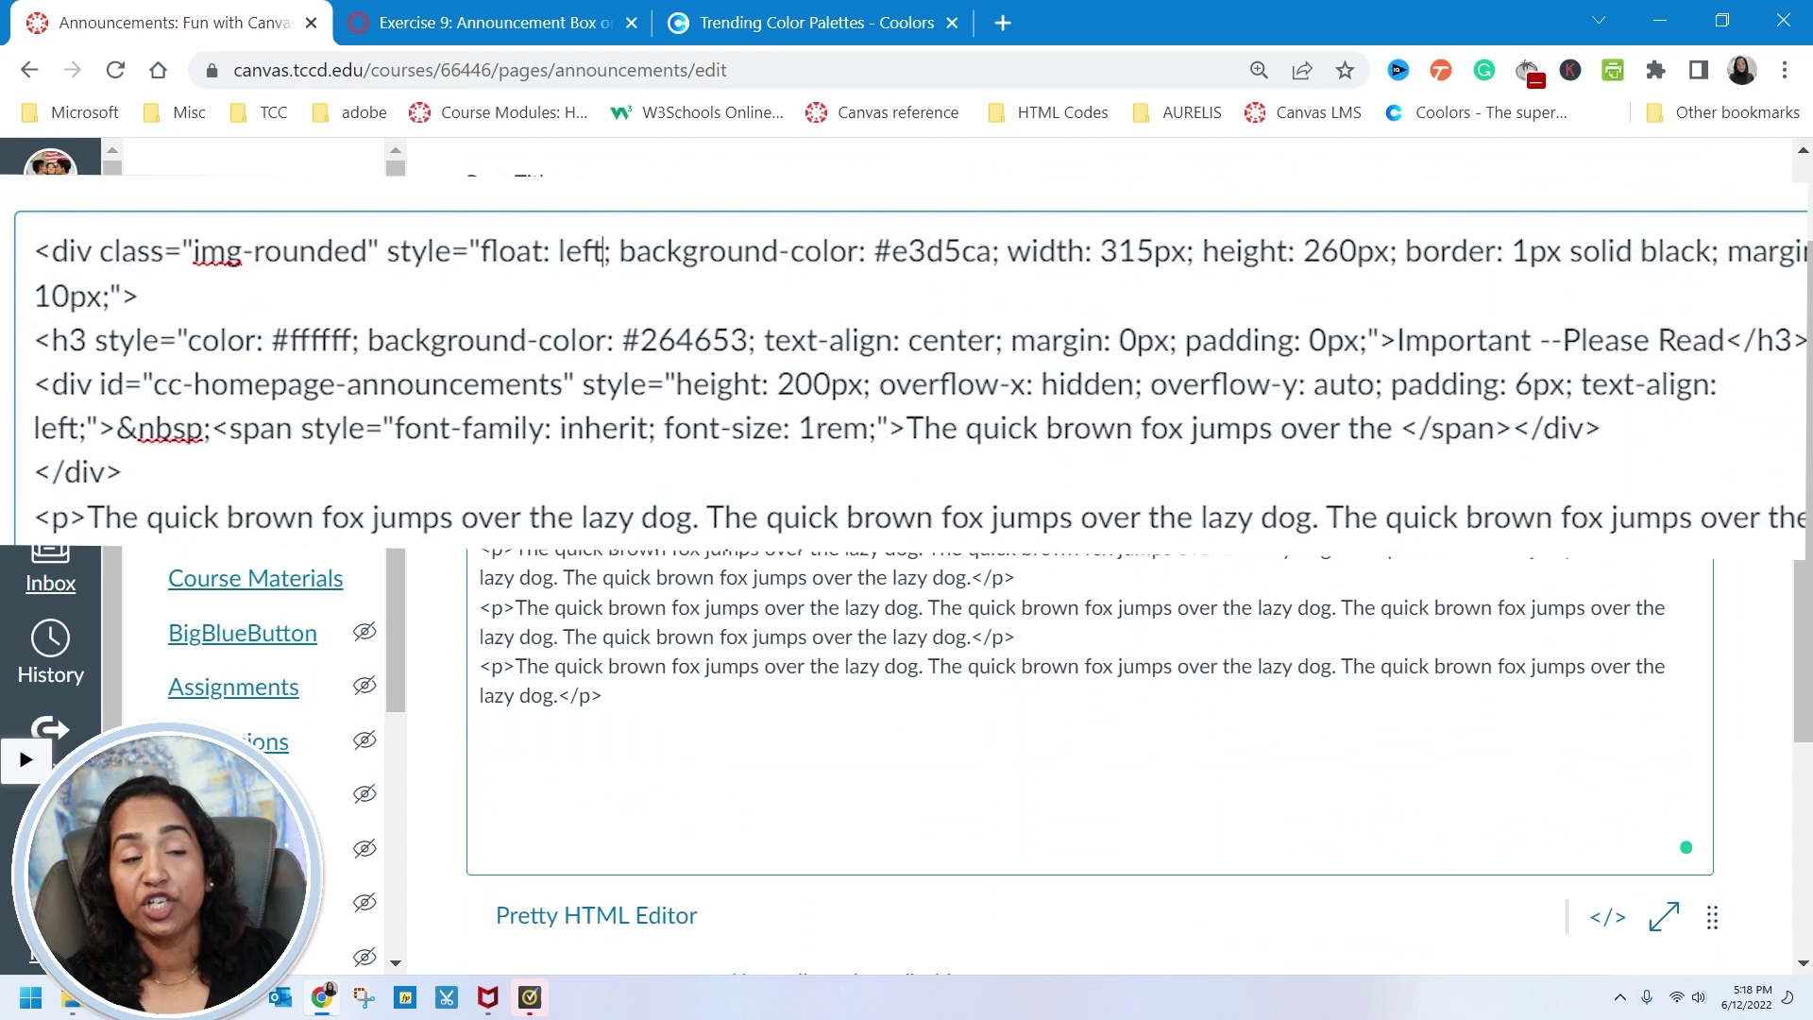
# - Copy the blue 457B9D swatch from a Coolors trending palette and return to Canvas
pyautogui.click(821, 22)
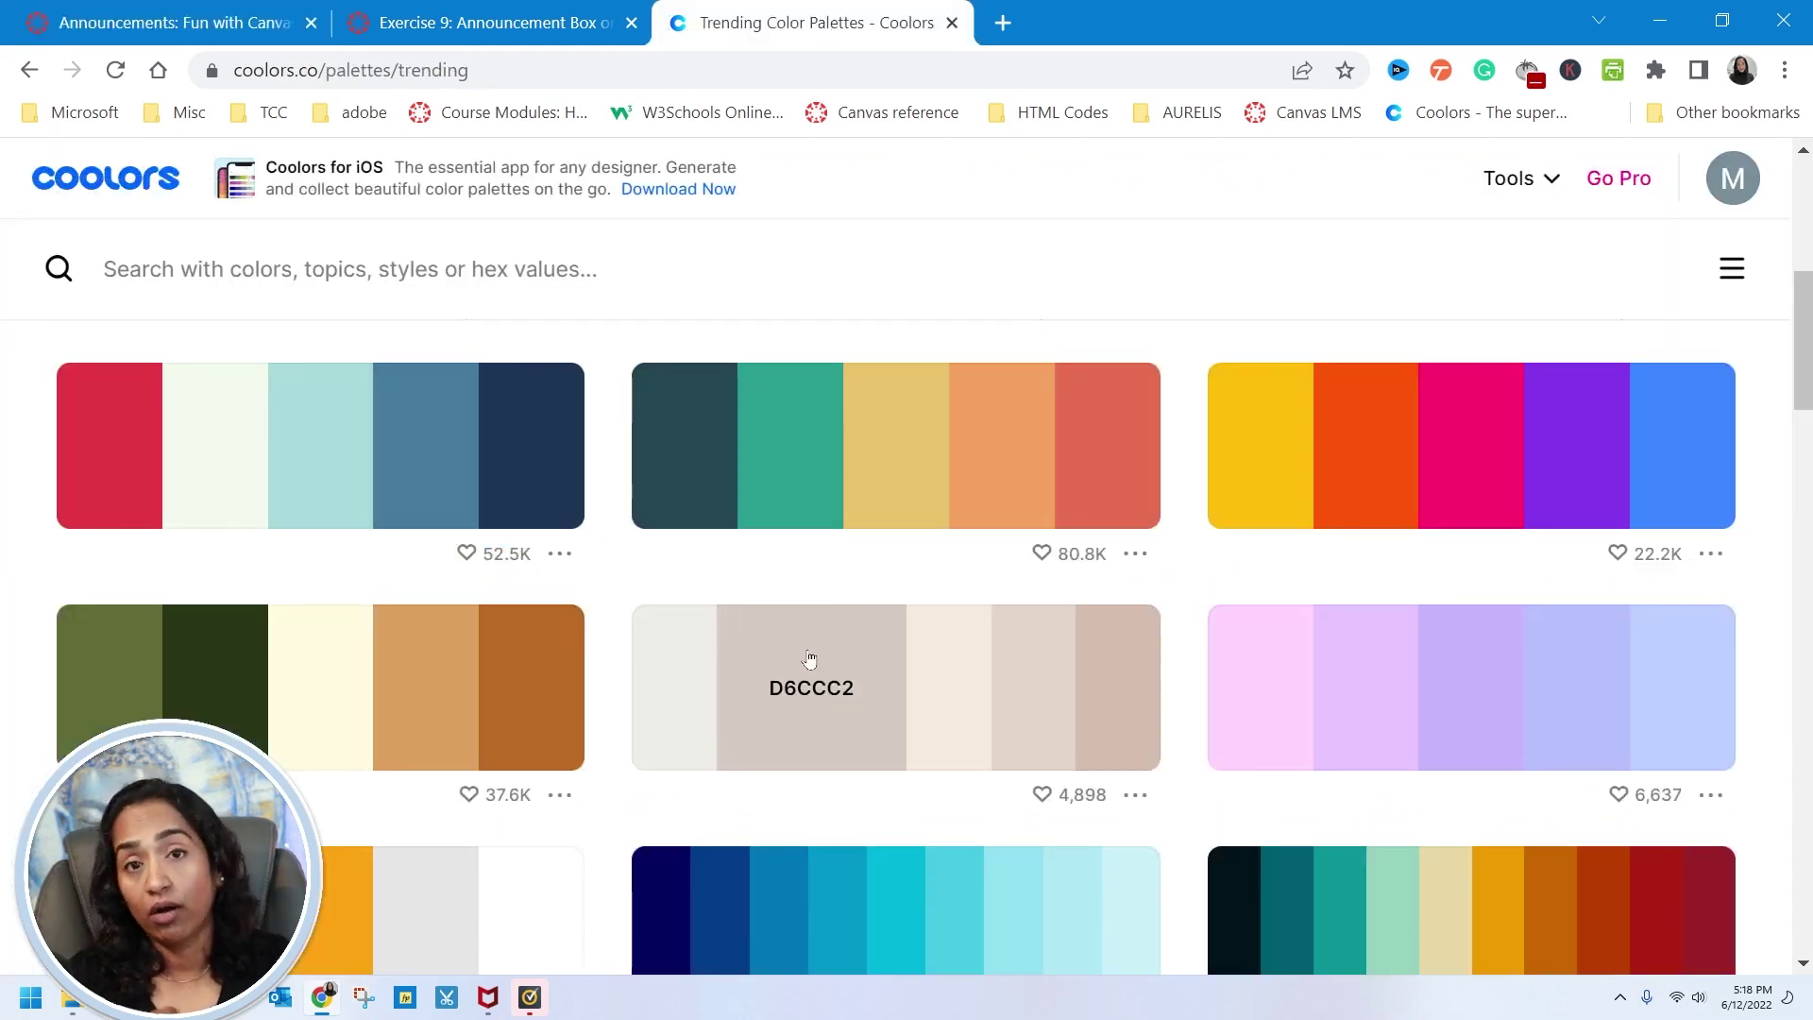
pyautogui.scroll(-1, 809, 658)
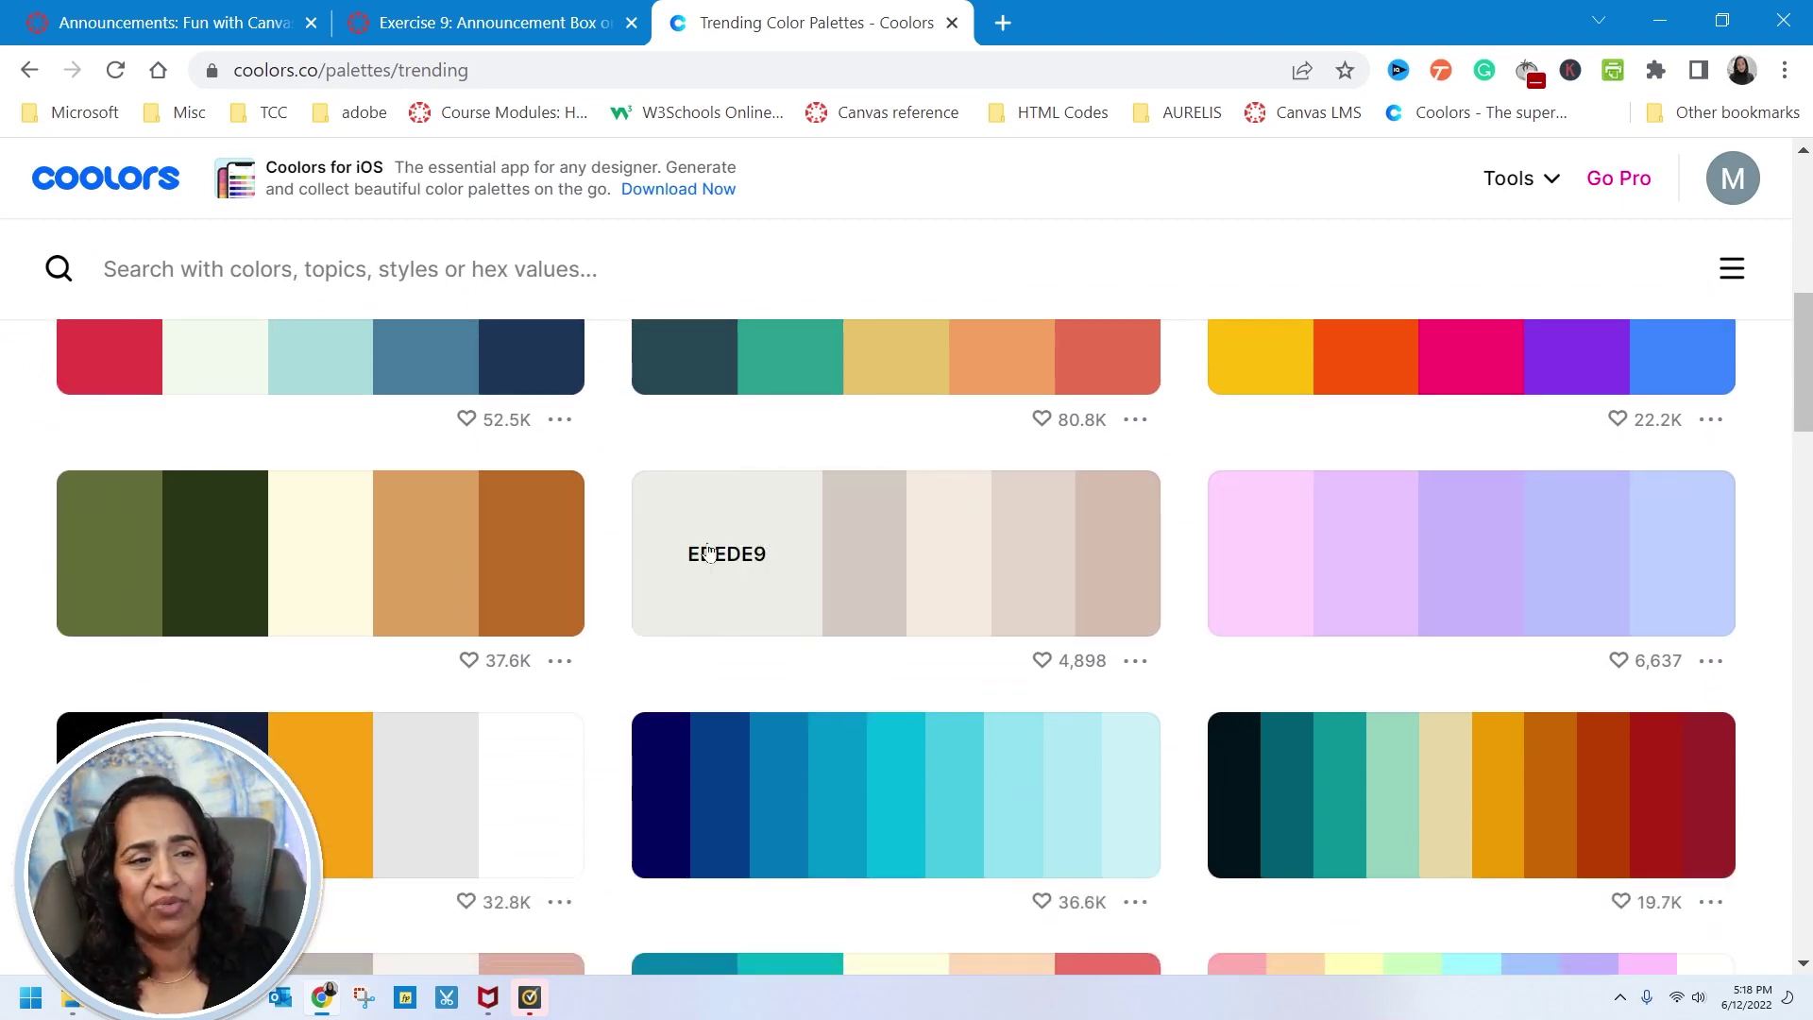
pyautogui.scroll(1, 717, 557)
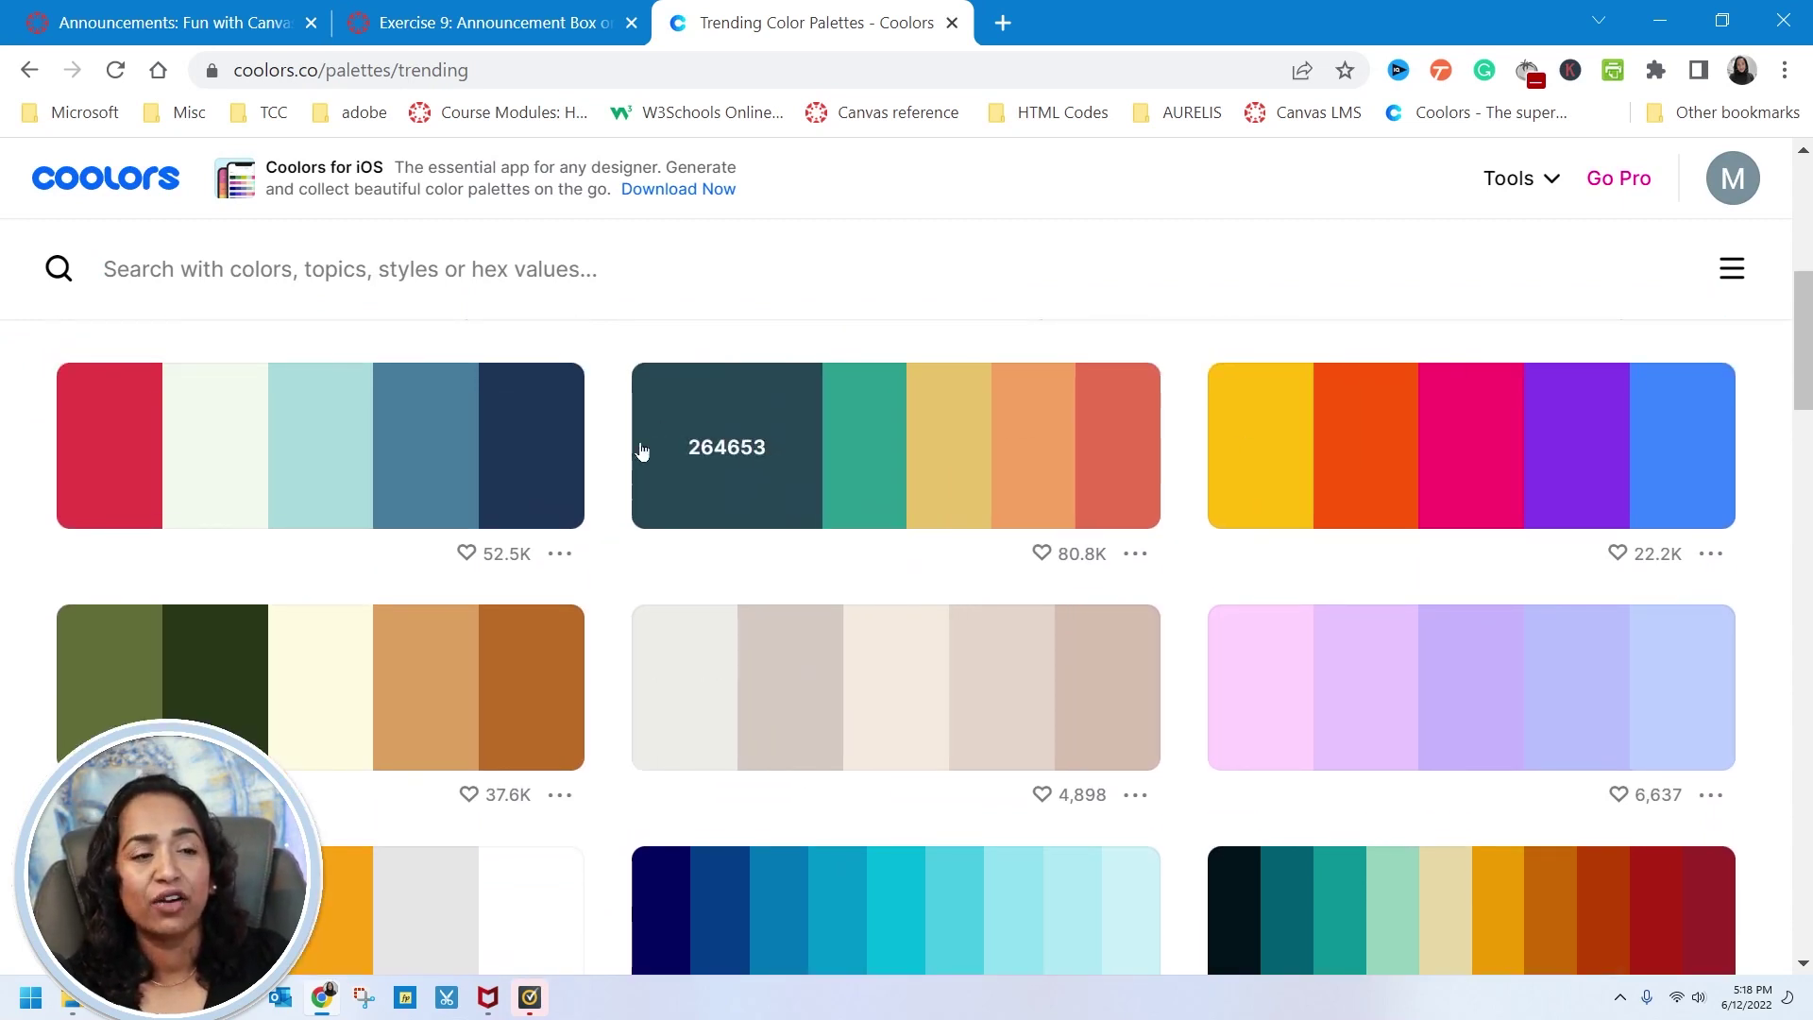
pyautogui.click(387, 453)
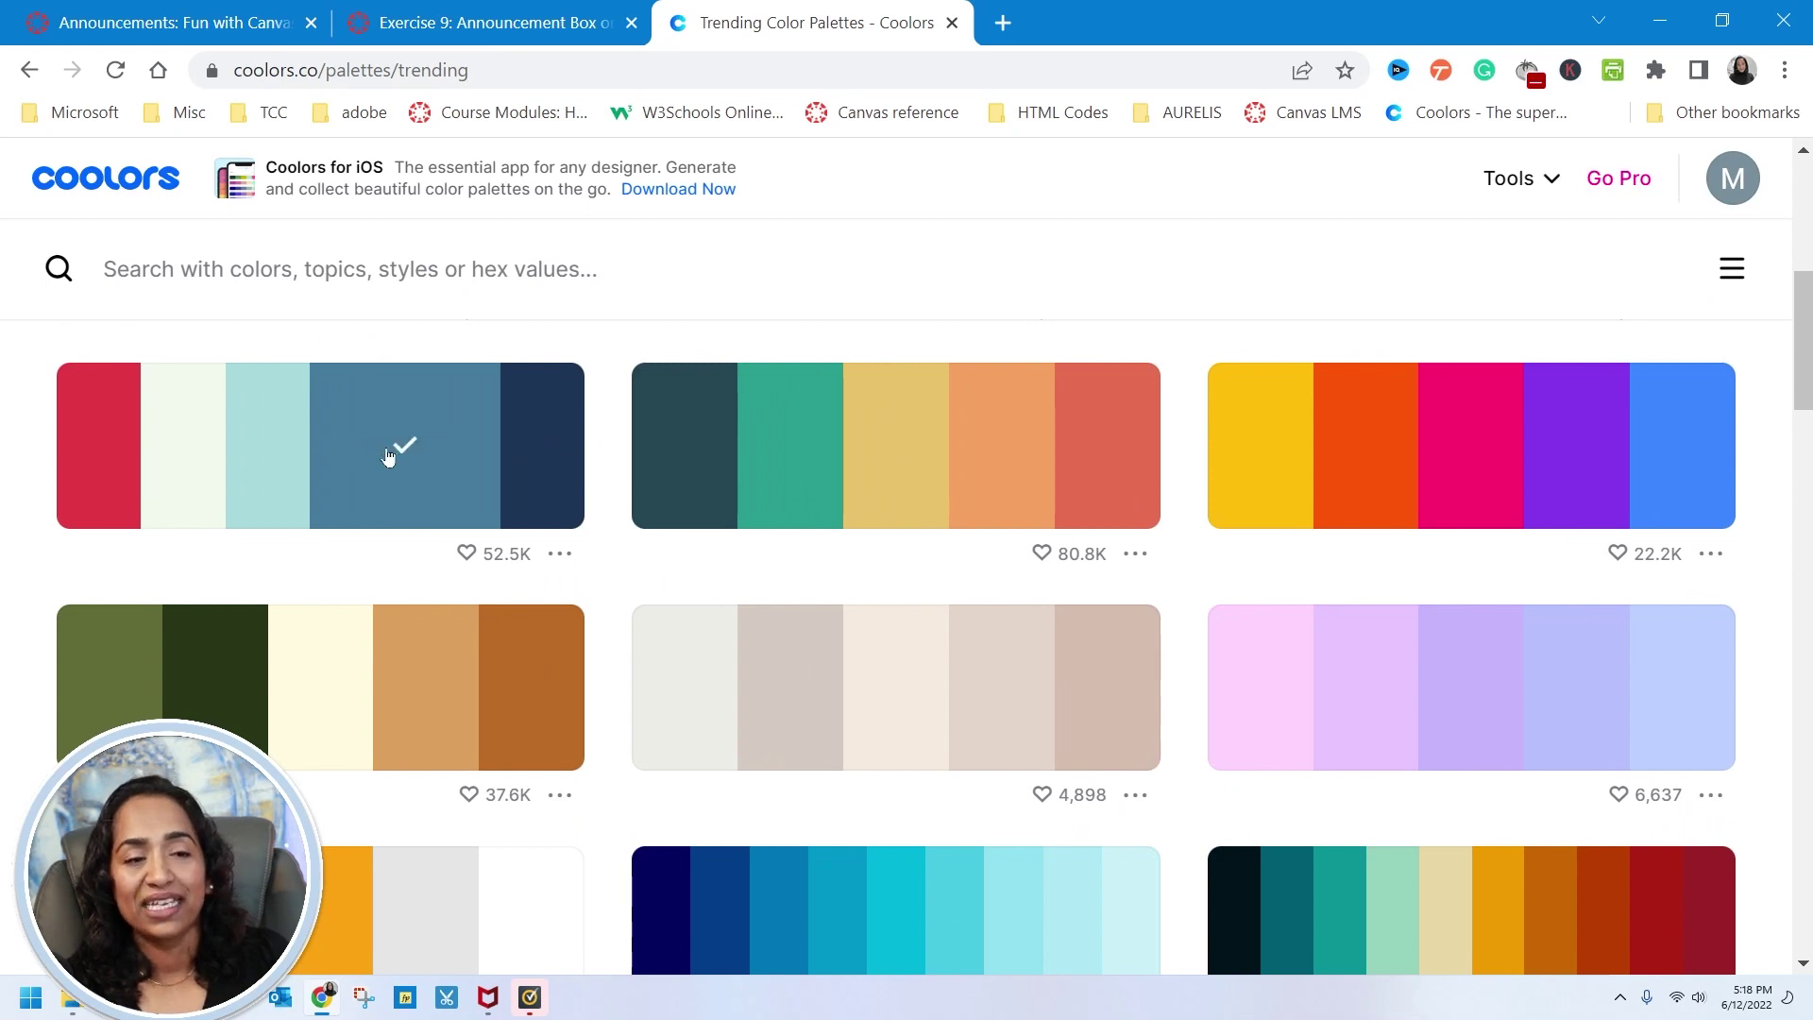
pyautogui.click(191, 36)
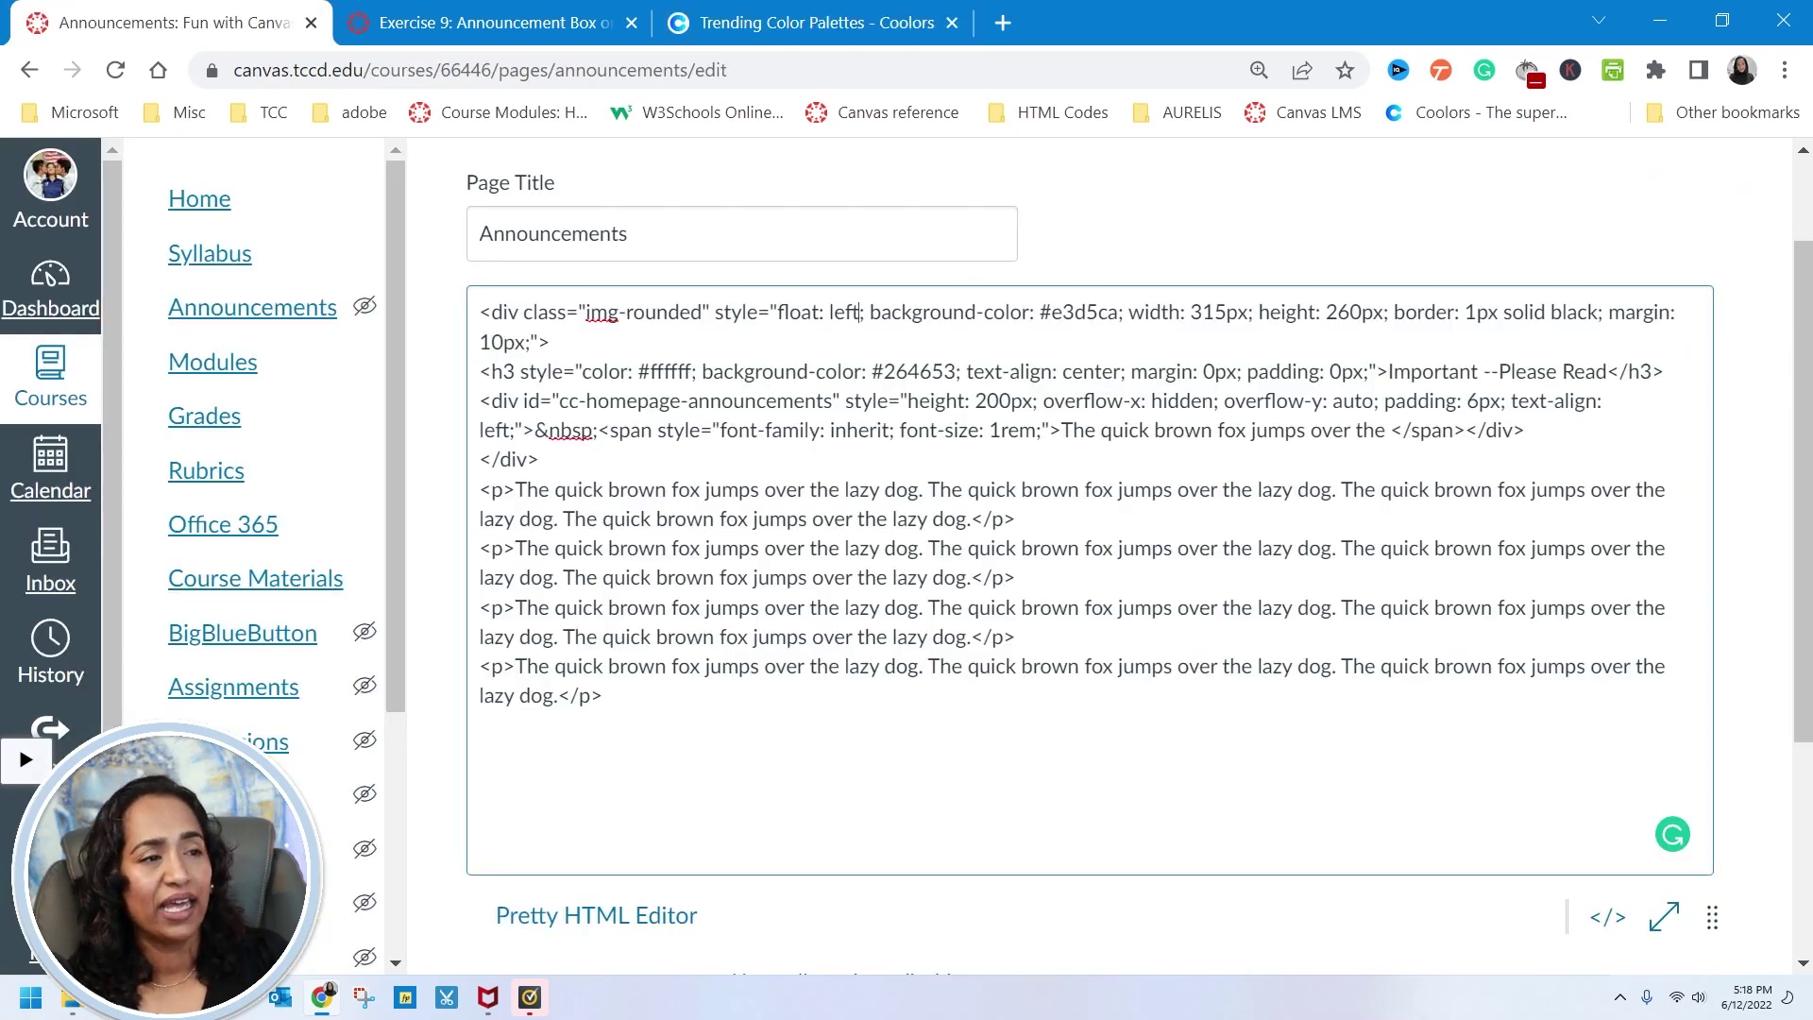
# - Replace the box's e3d5ca background colour code with the copied 457b9d and preview it
pyautogui.moveTo(1118, 313); pyautogui.dragTo(1052, 313)
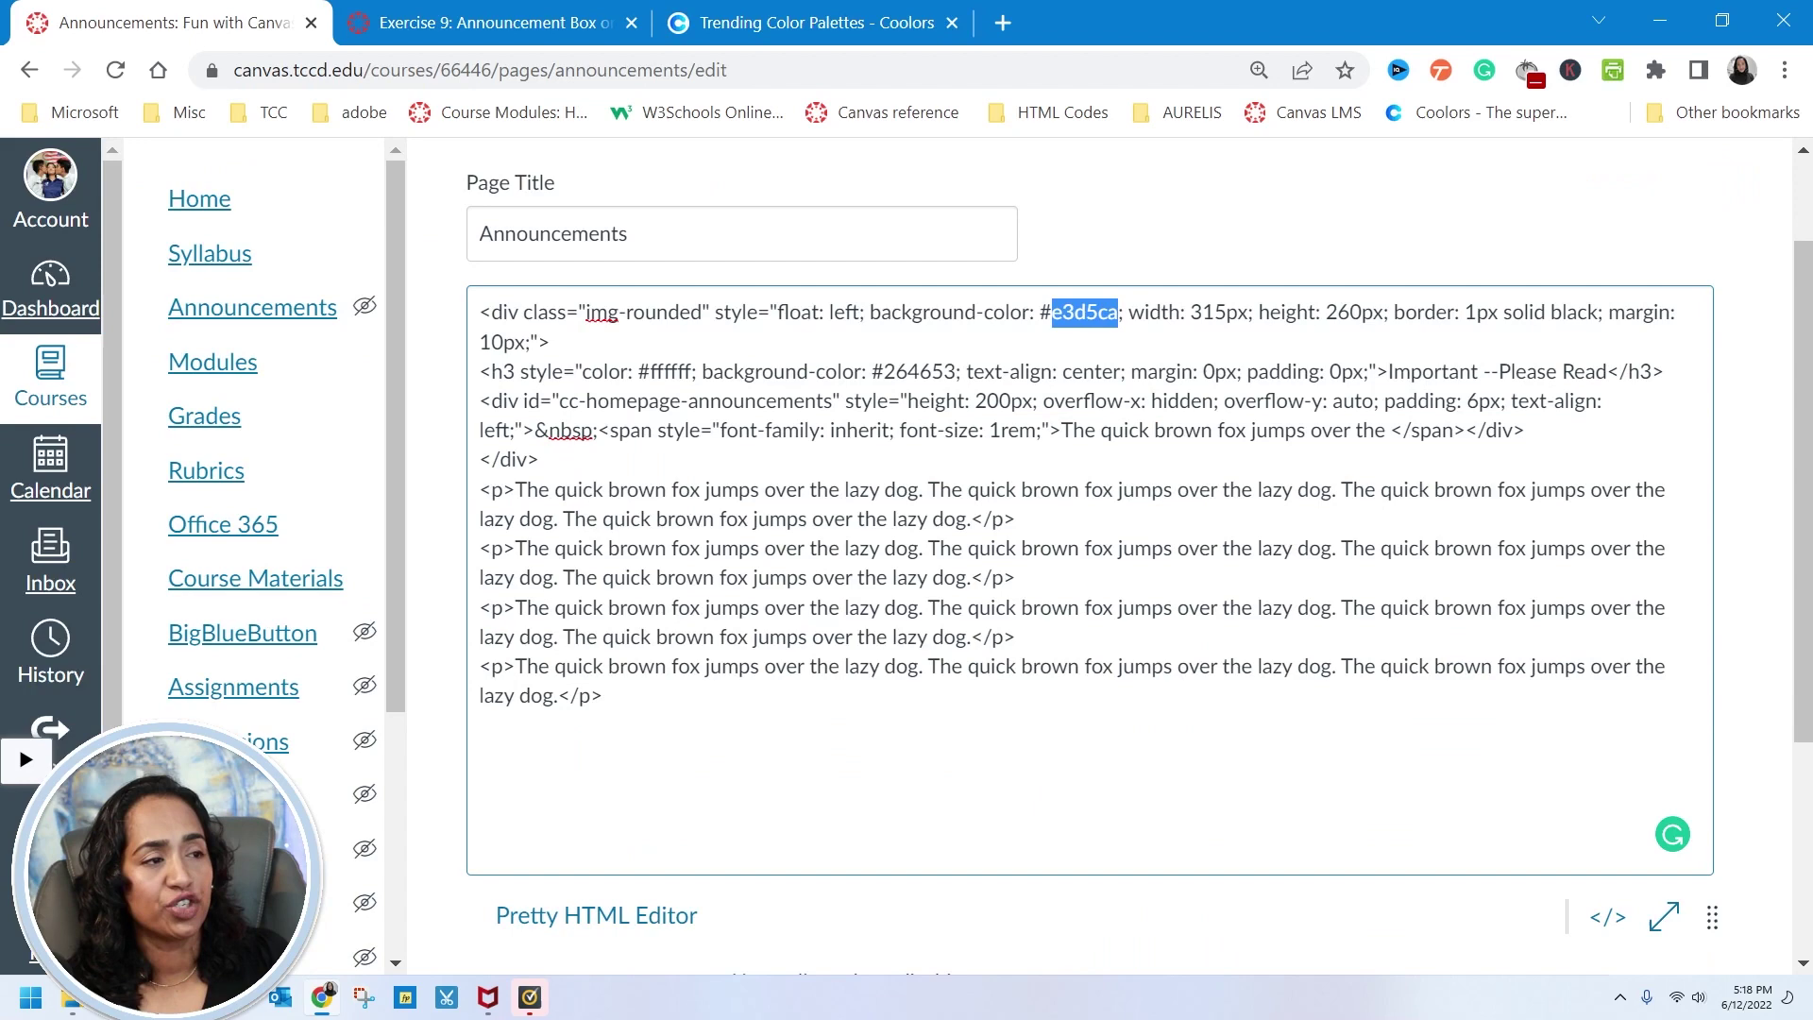
pyautogui.hotkey('ctrl', 'v')
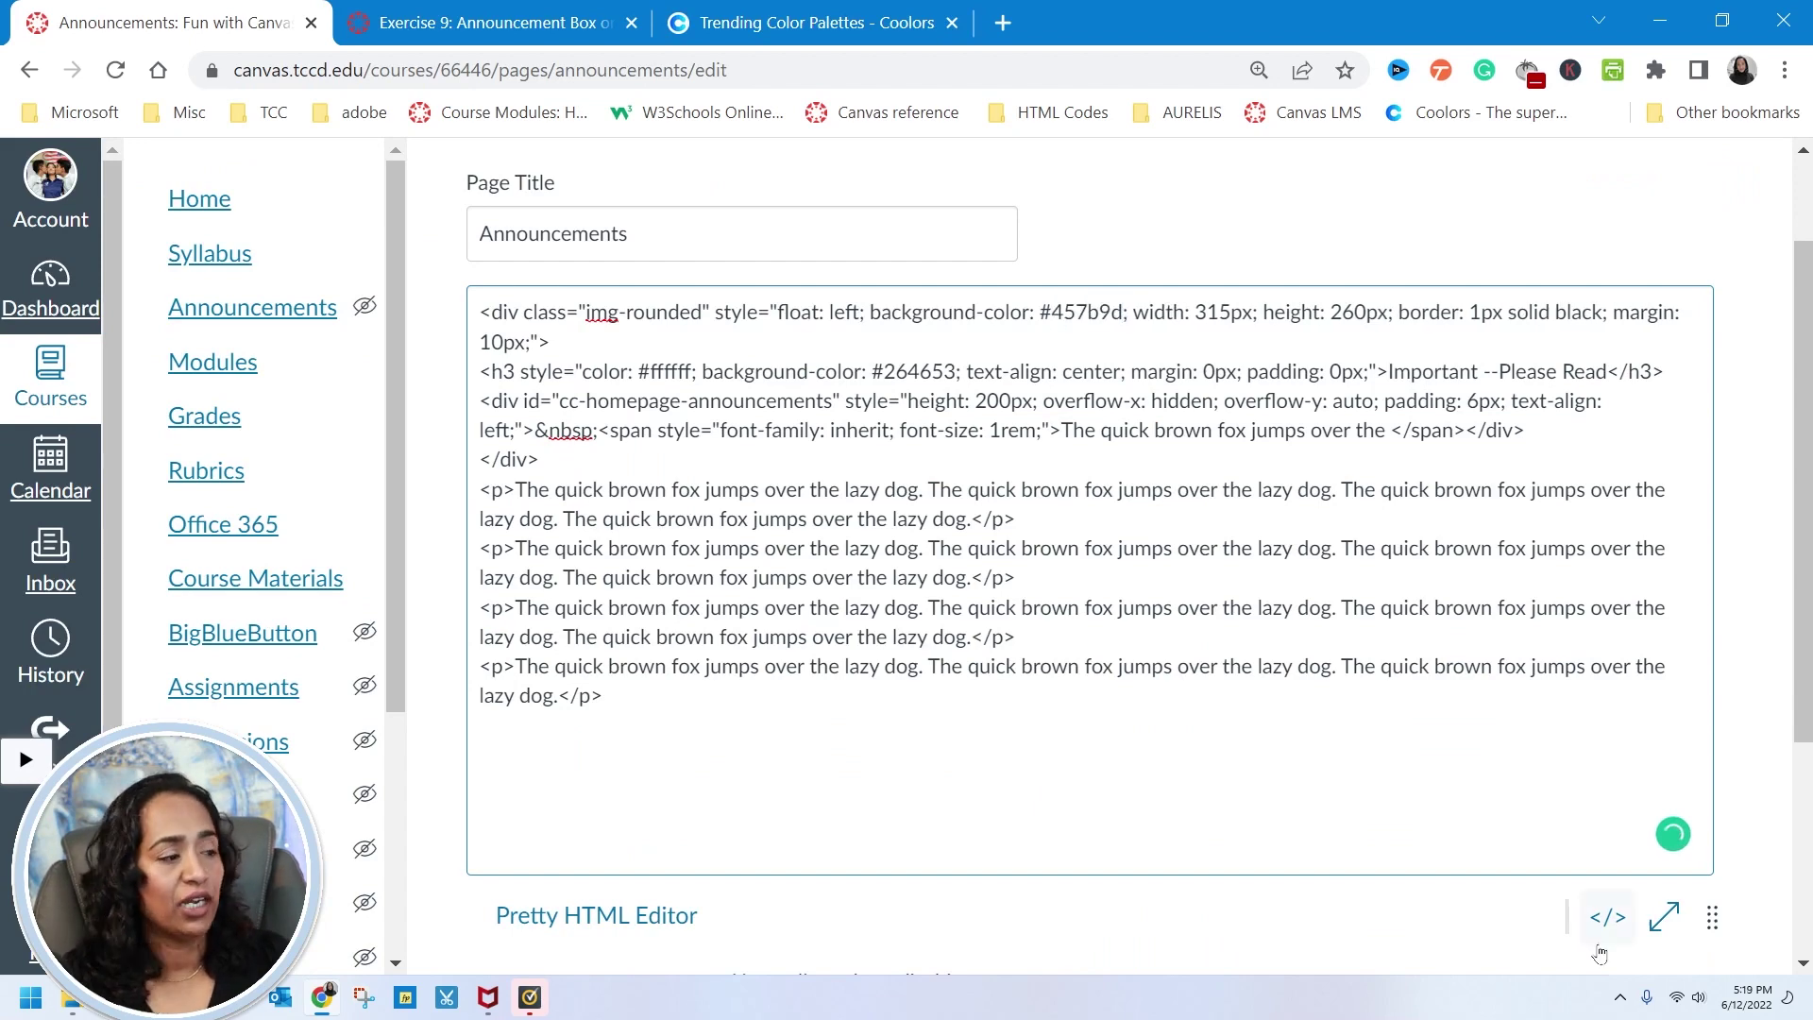
pyautogui.click(1603, 930)
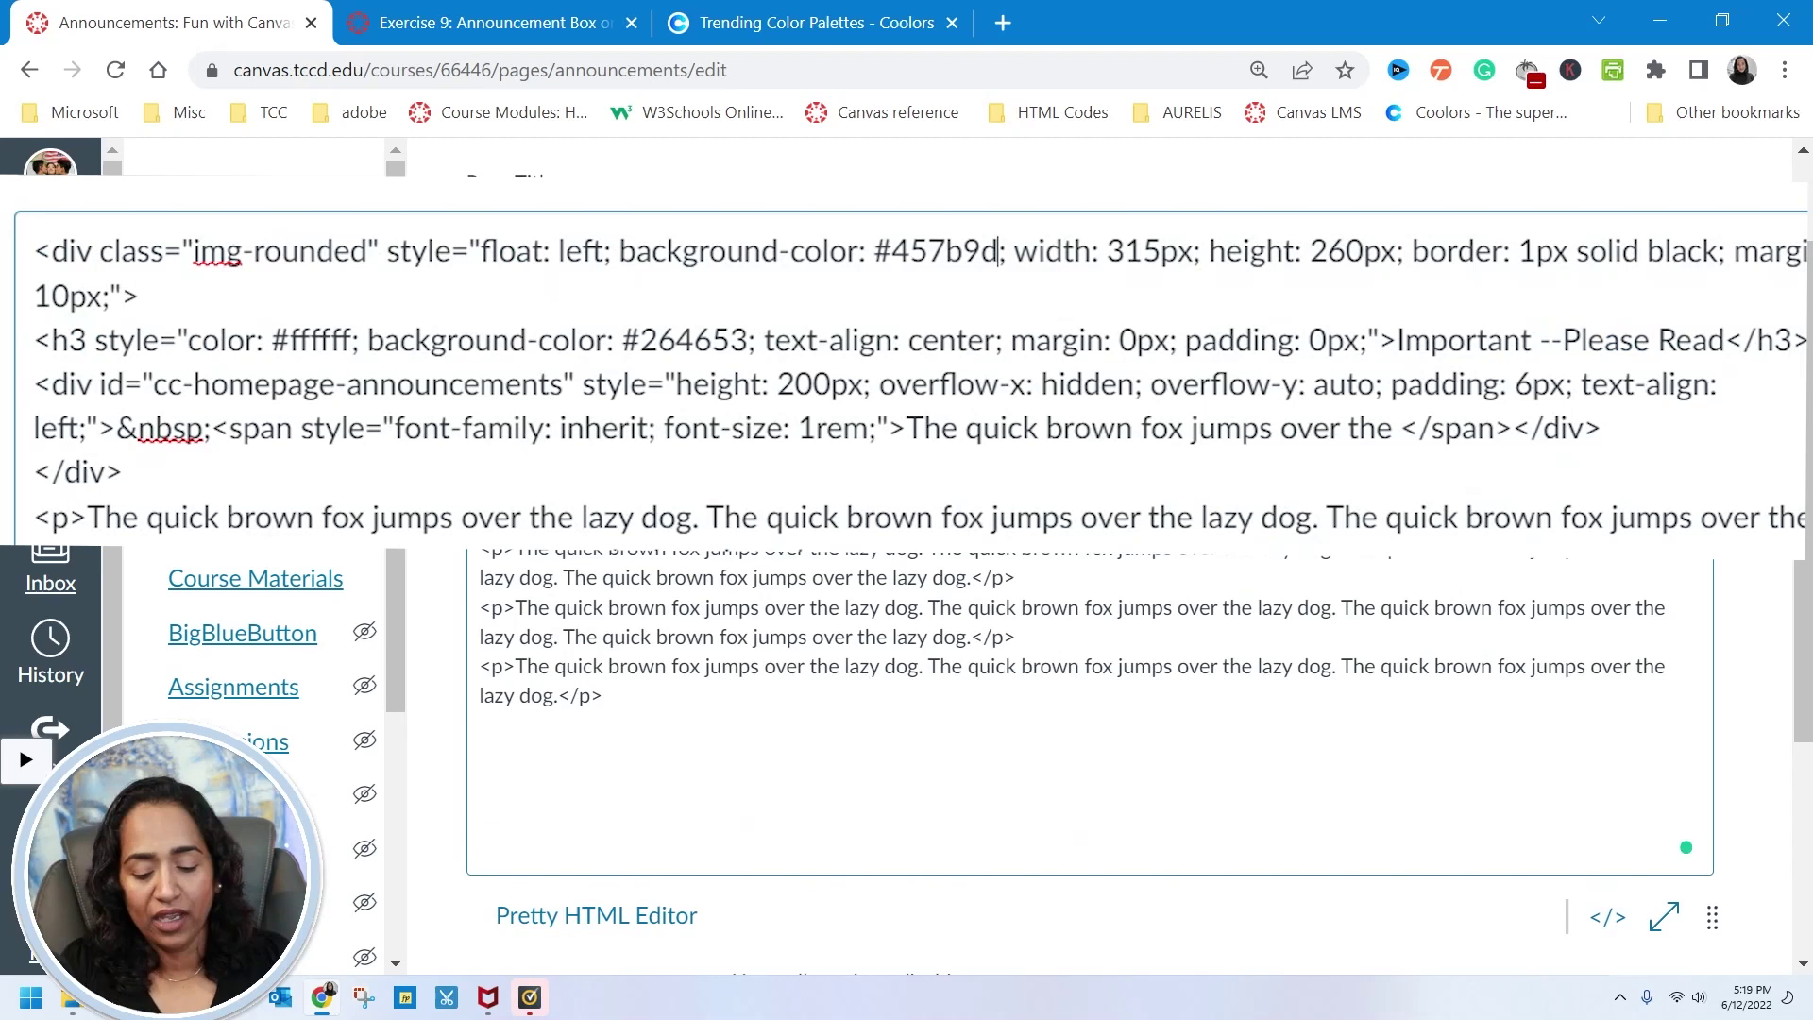
pyautogui.hotkey('ctrl', 'v')
# - Change the box height from 260px to 100px and preview the shorter box
pyautogui.click(602, 695)
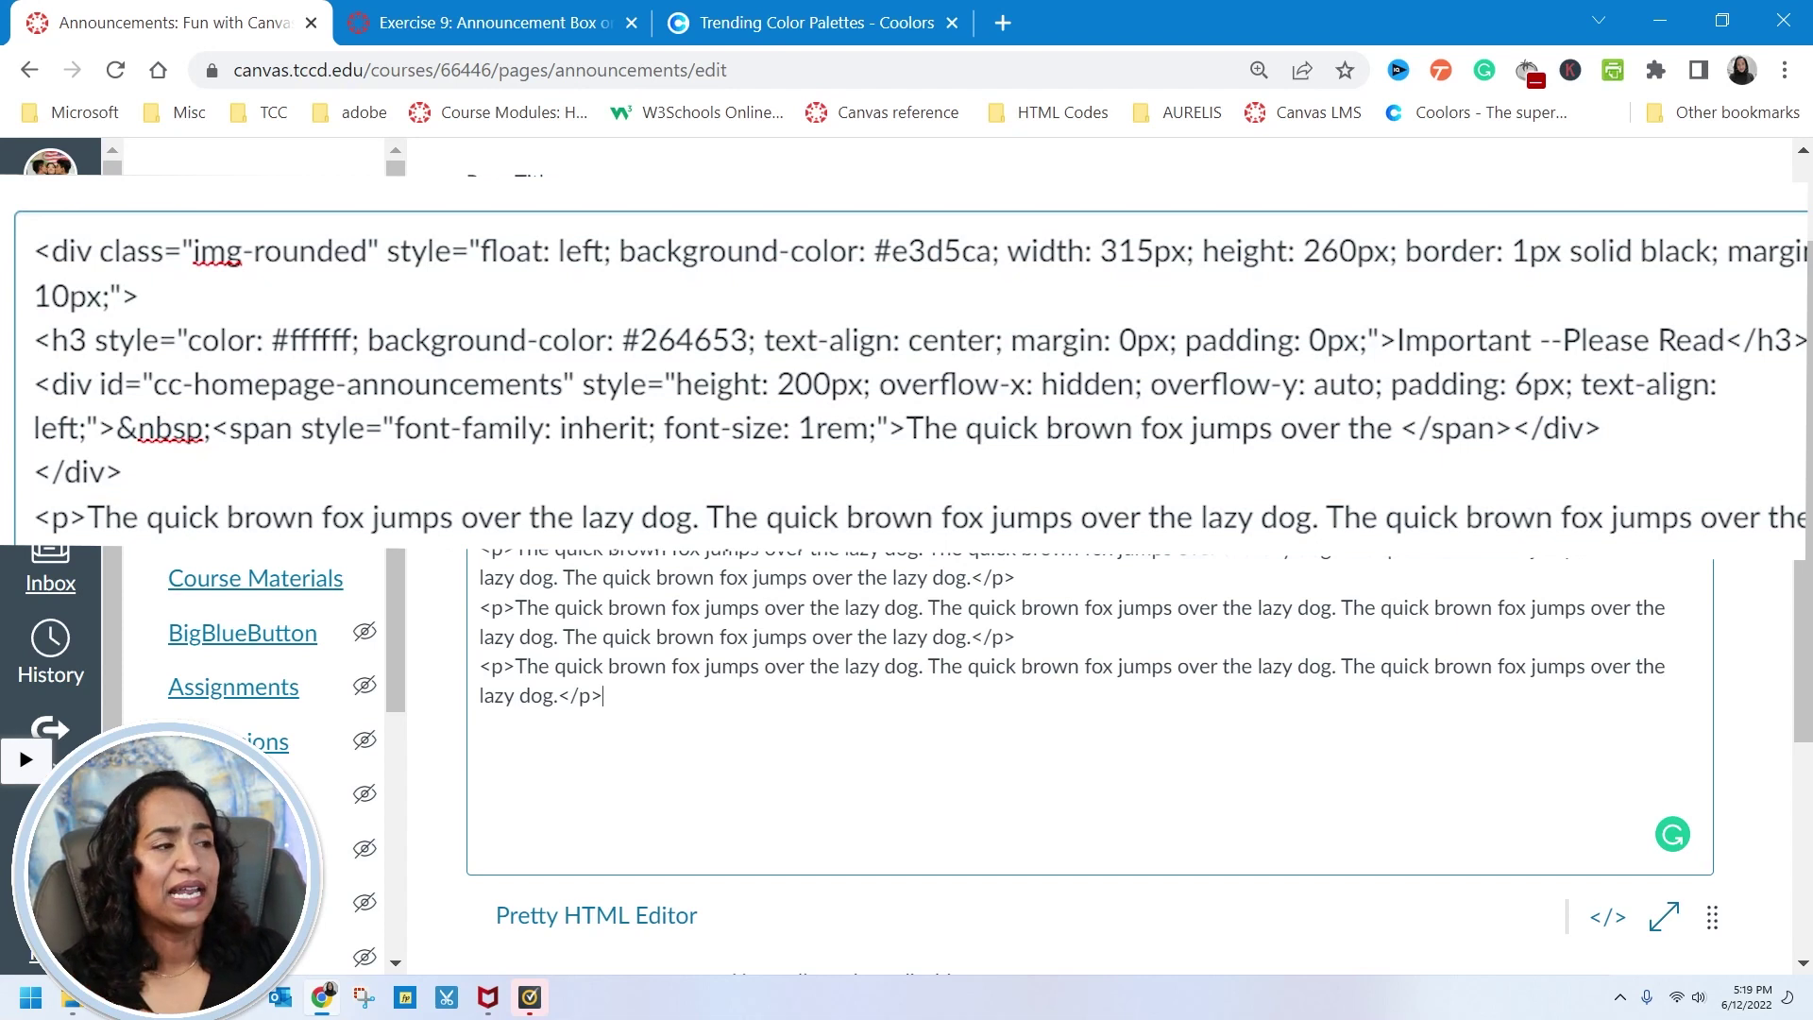
pyautogui.moveTo(1357, 251); pyautogui.dragTo(1321, 251)
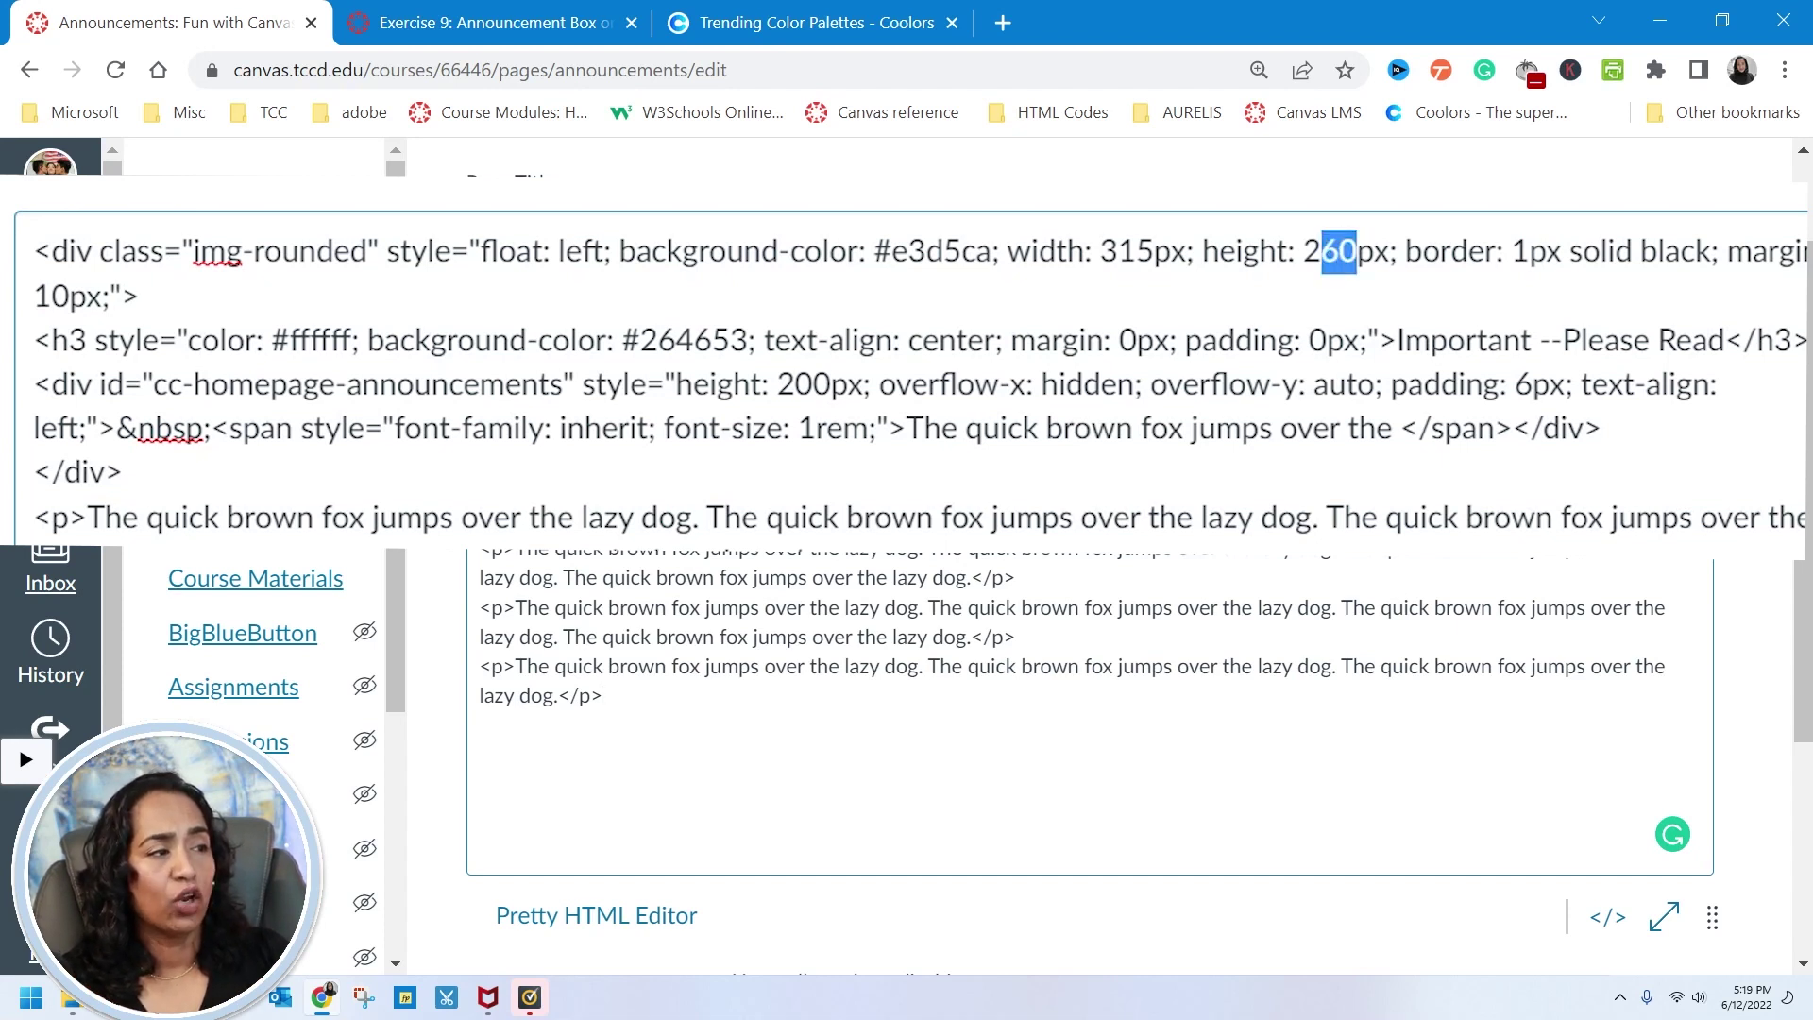
pyautogui.press('BackSpace')
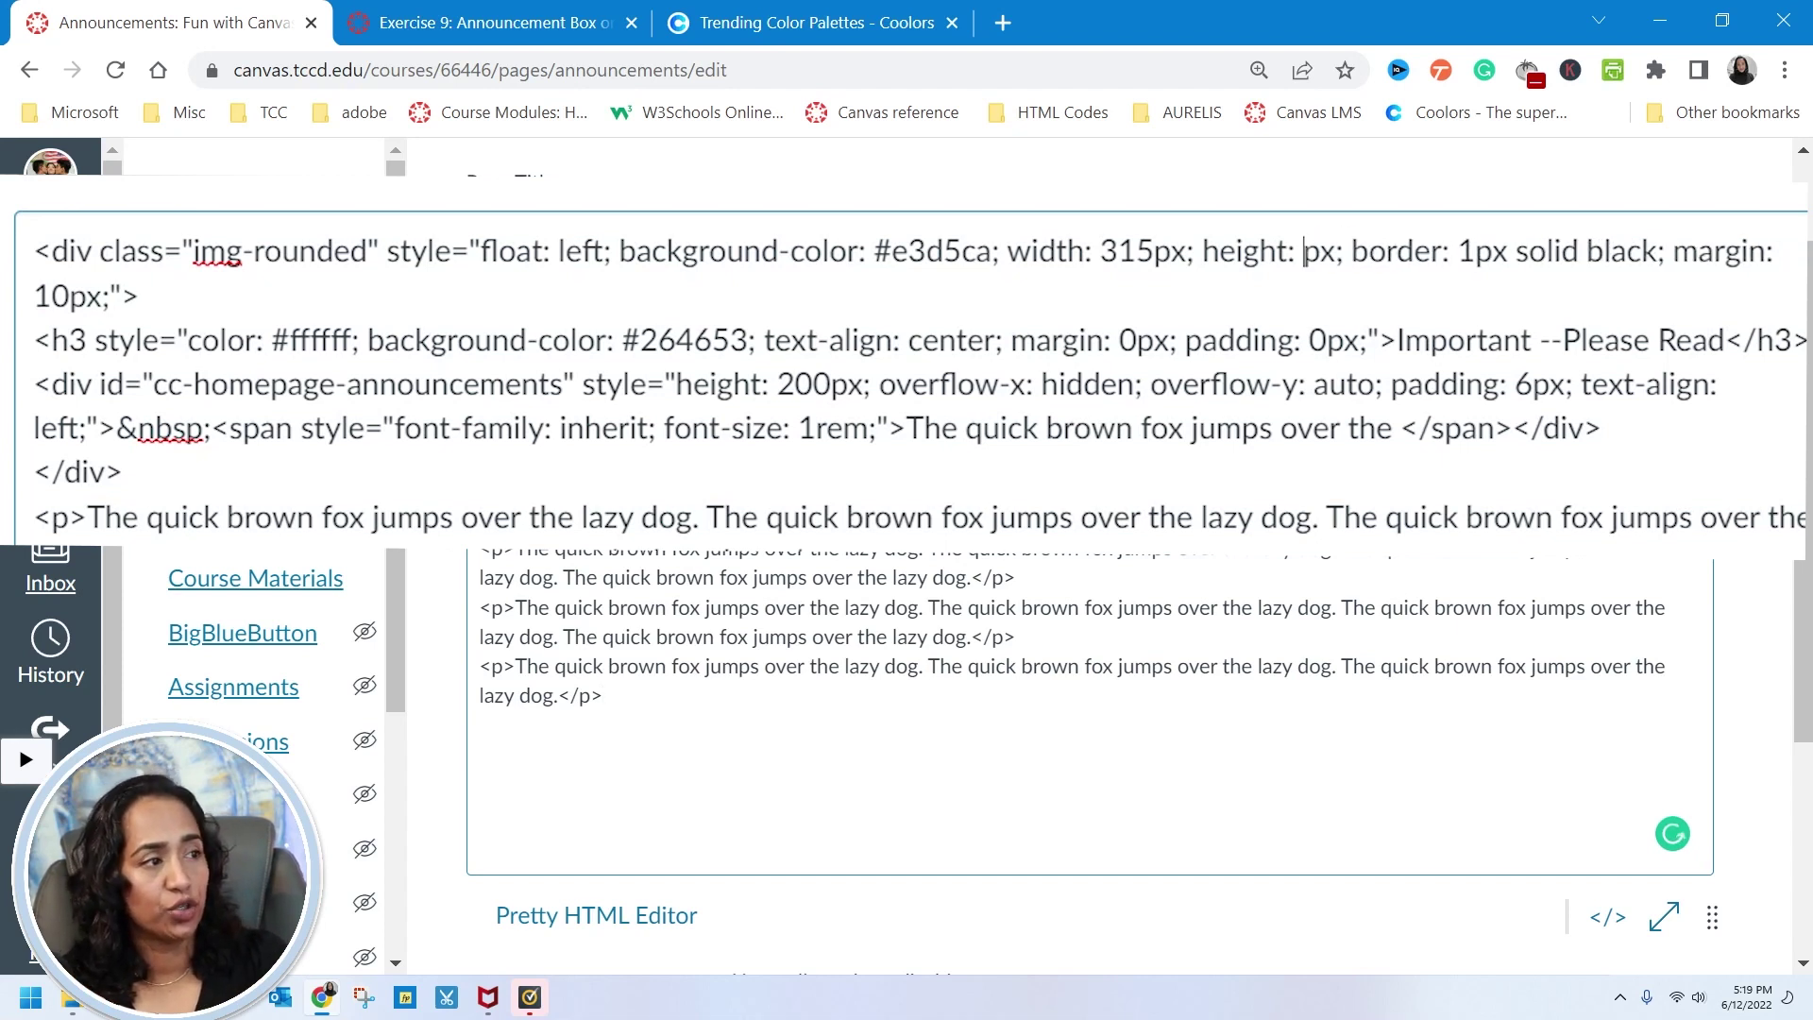
pyautogui.press('BackSpace')
pyautogui.write('100')
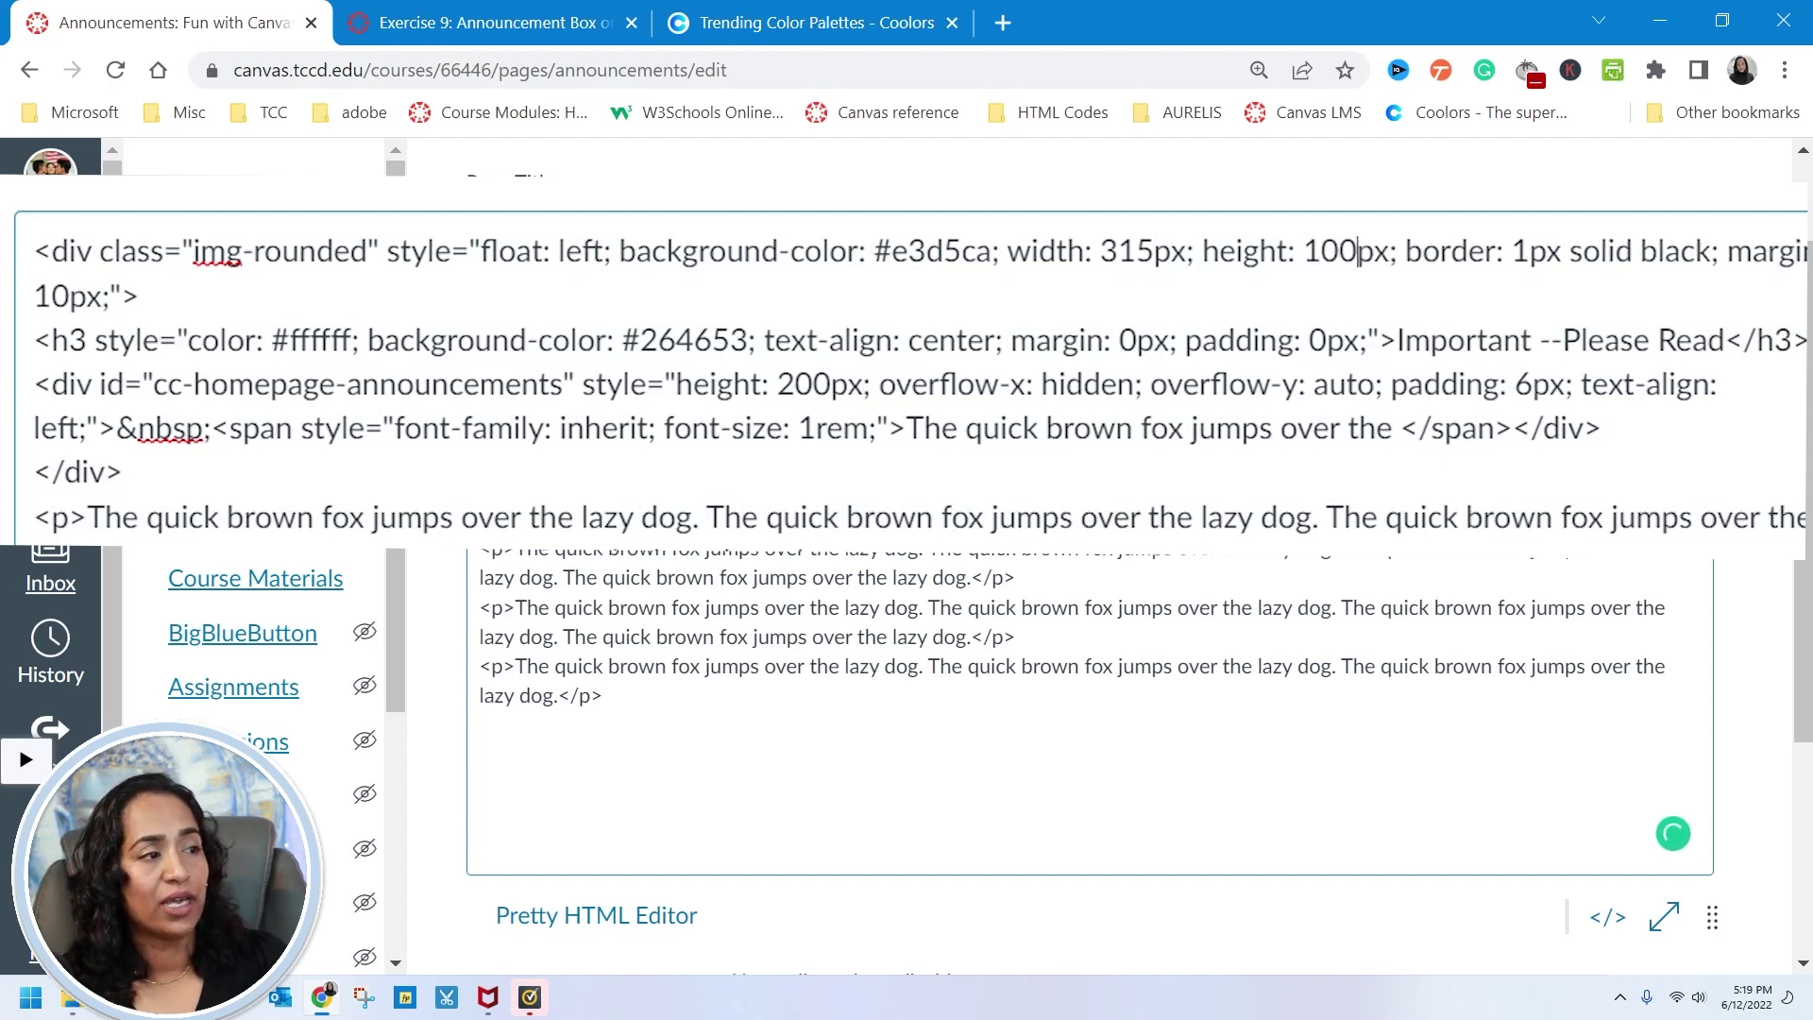
pyautogui.click(1601, 929)
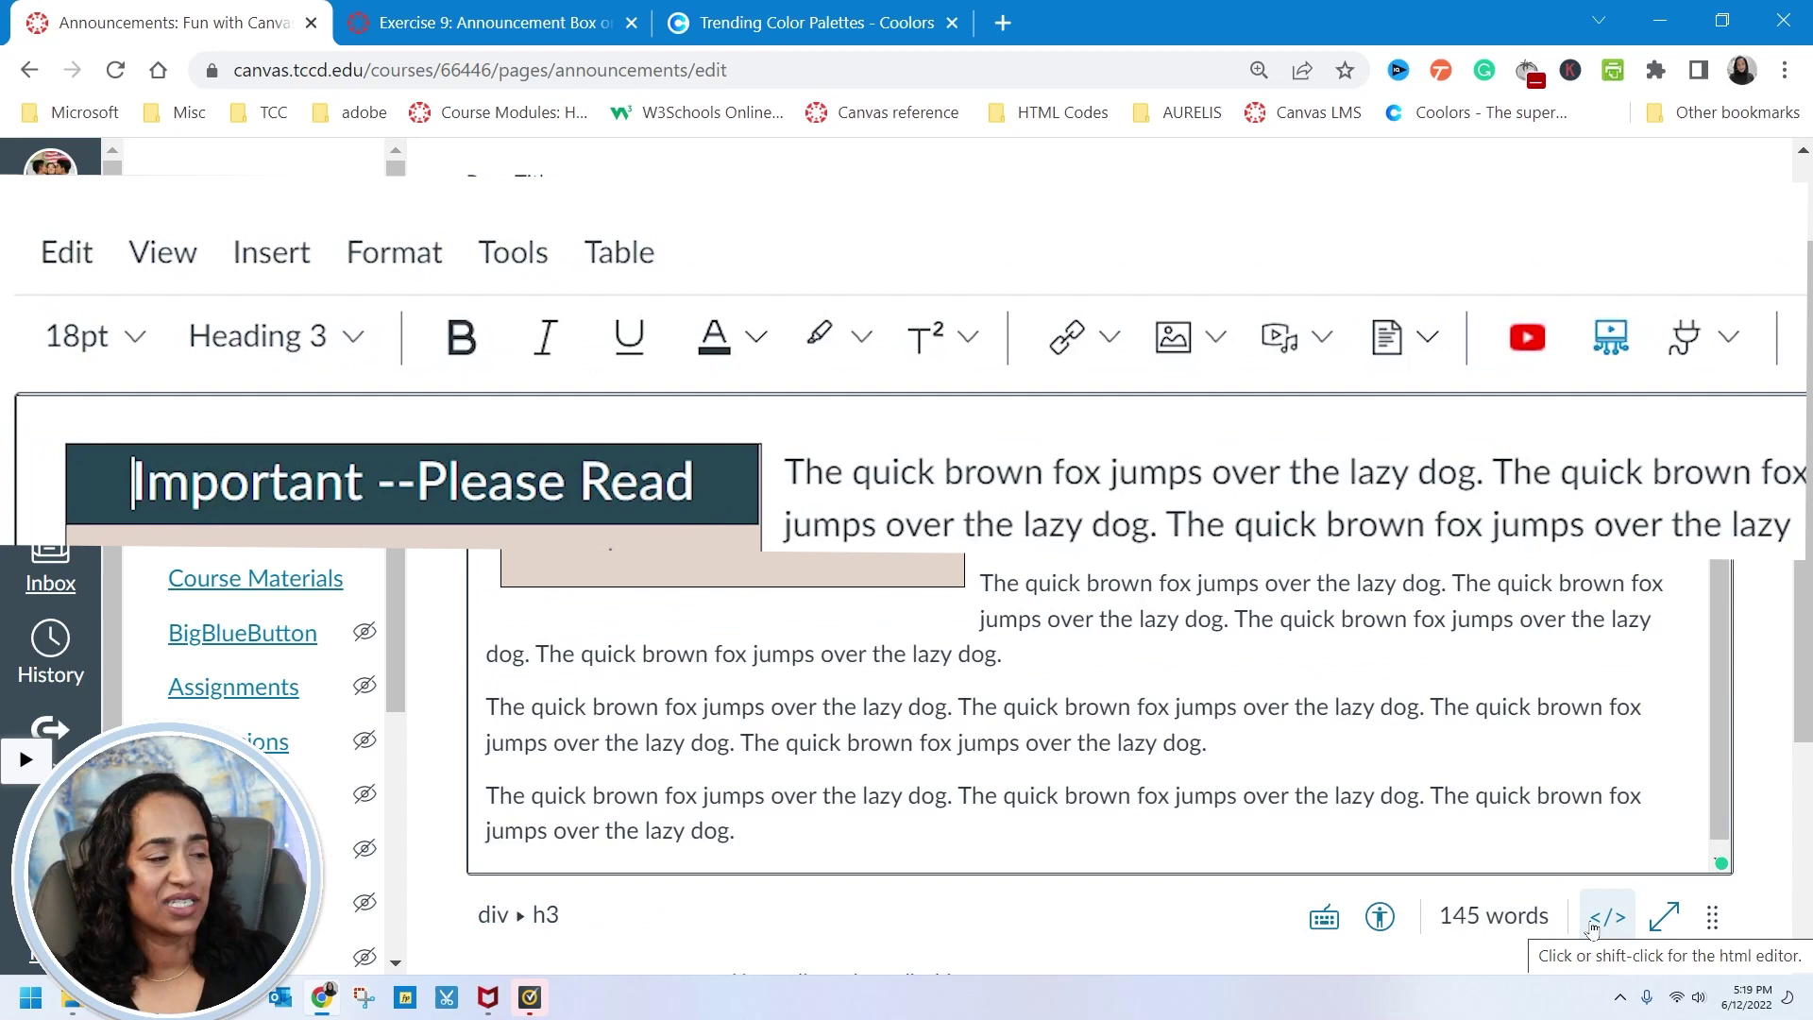
pyautogui.click(1592, 929)
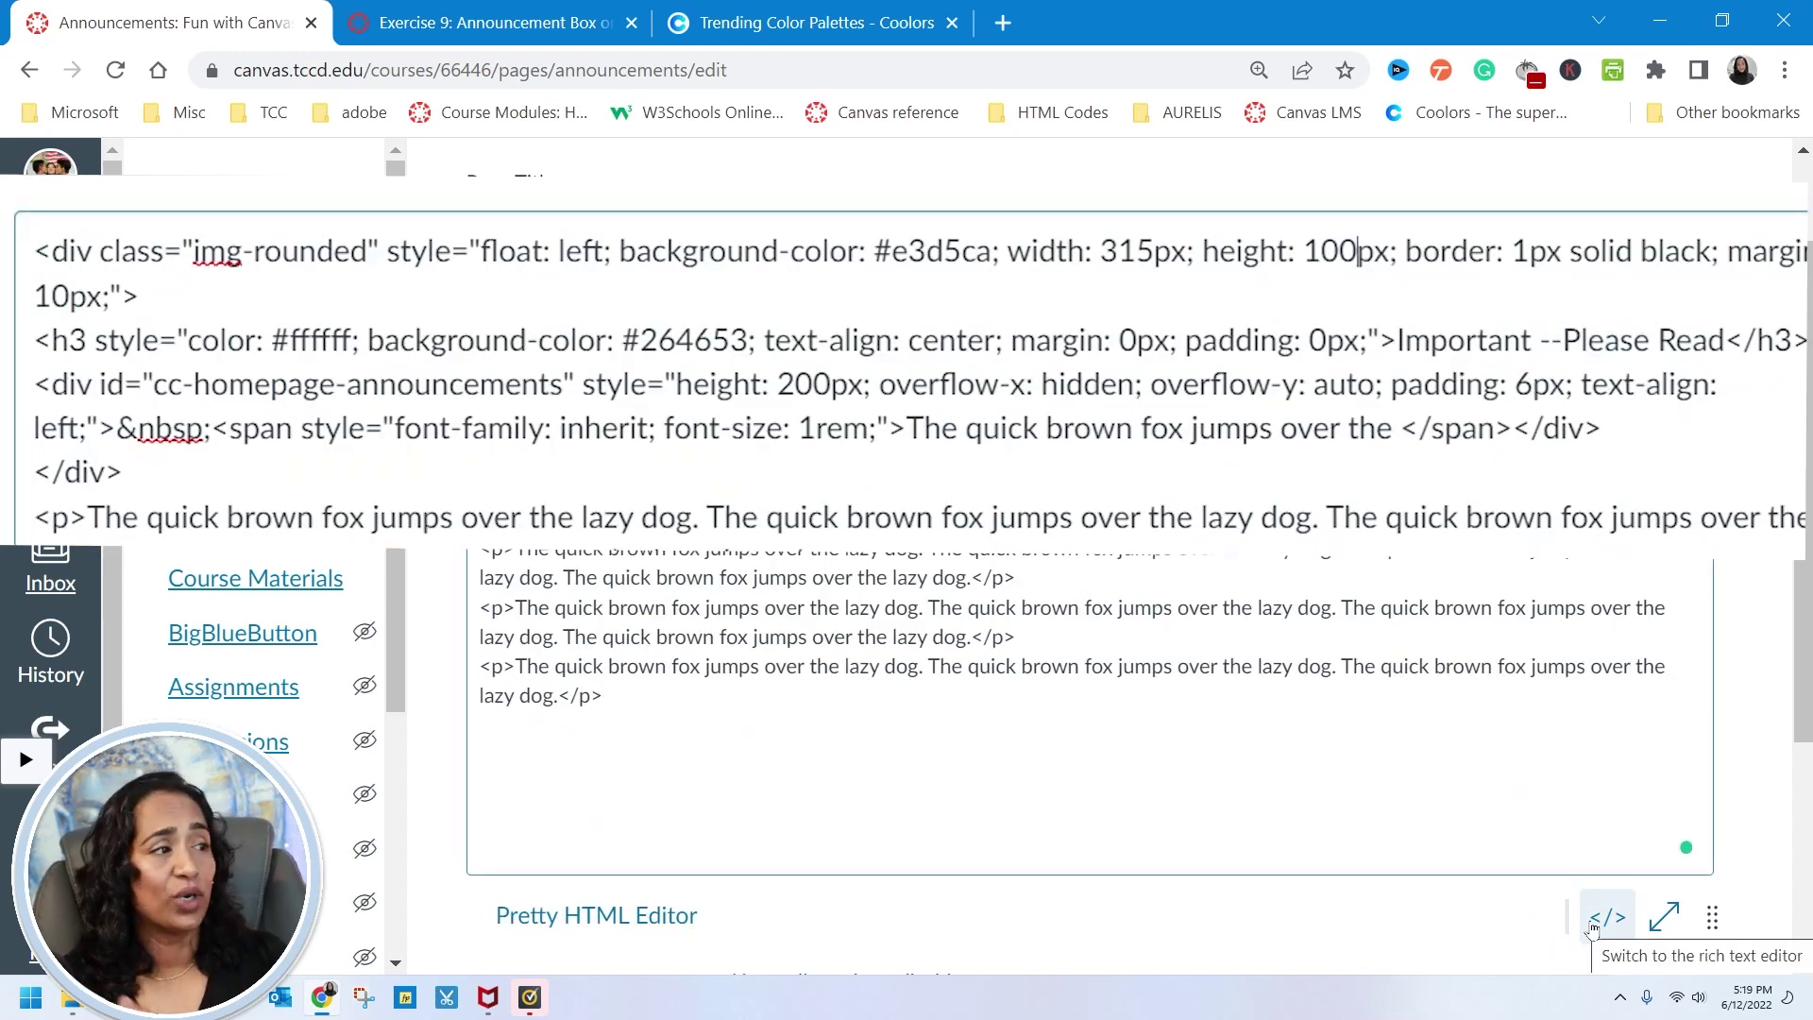
# - Set the box border width to 2px and preview it as a dotted line
pyautogui.click(1528, 251)
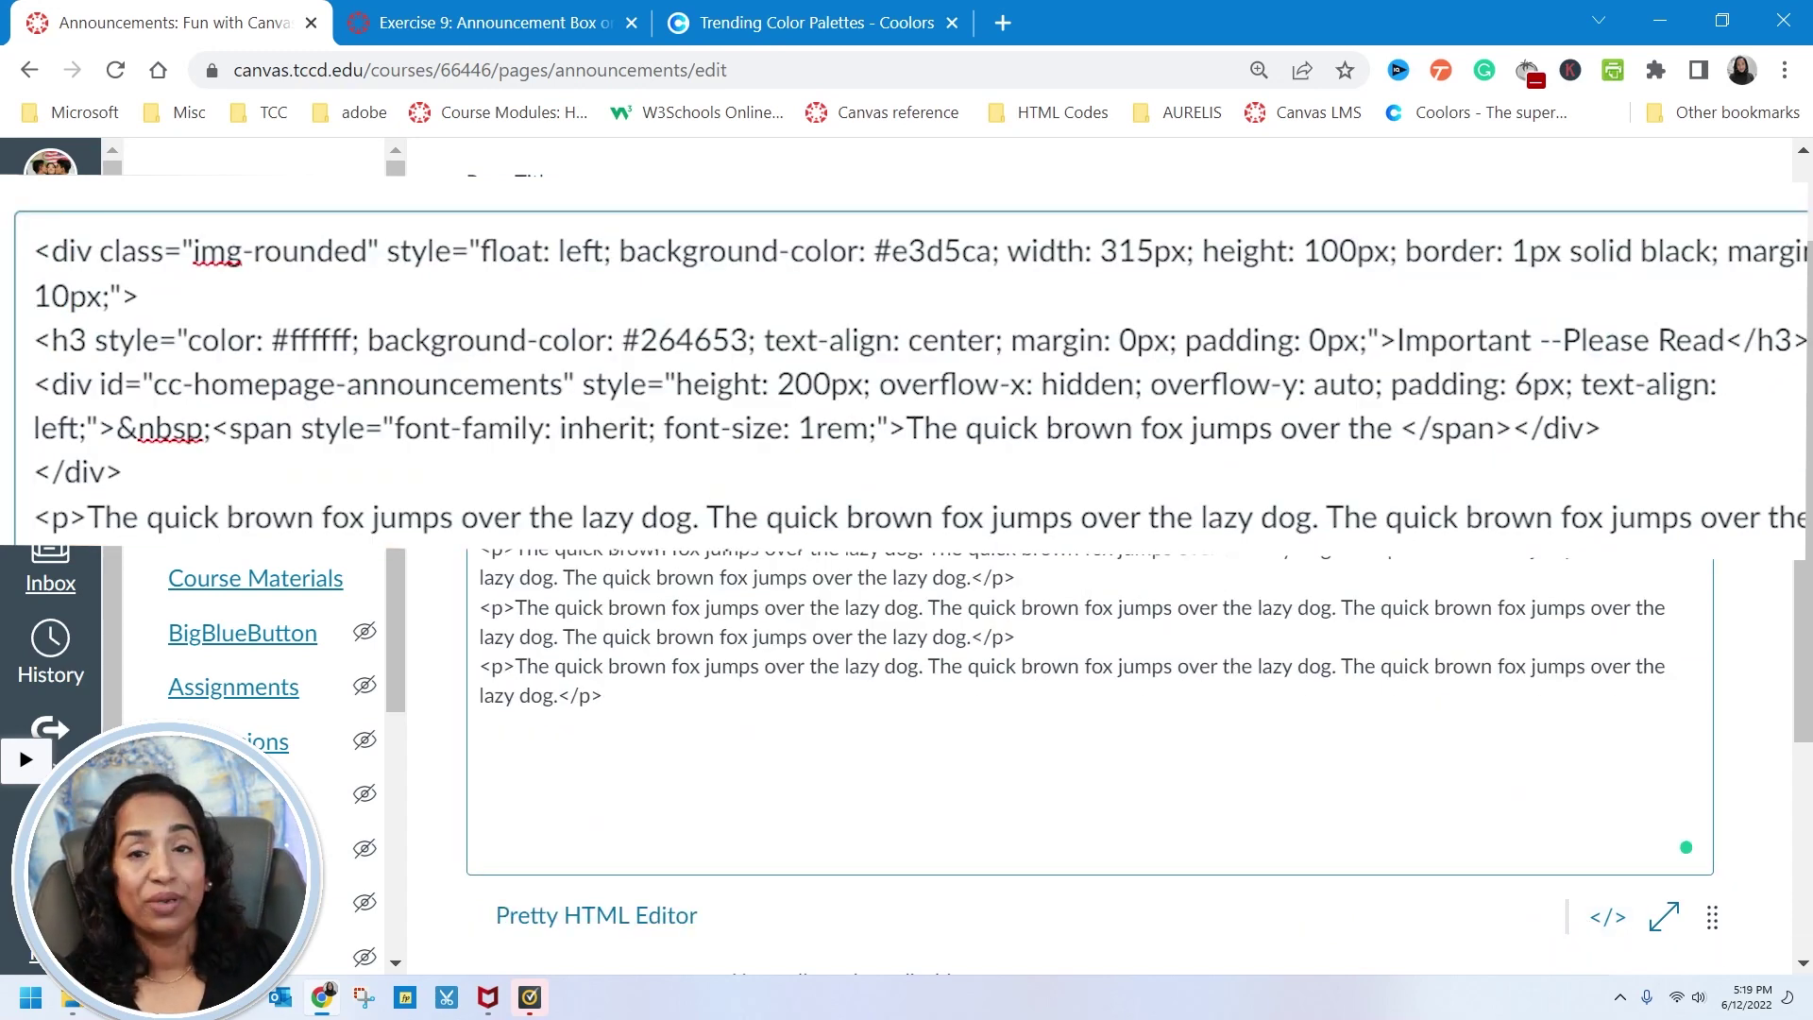
pyautogui.press('BackSpace')
pyautogui.write('2')
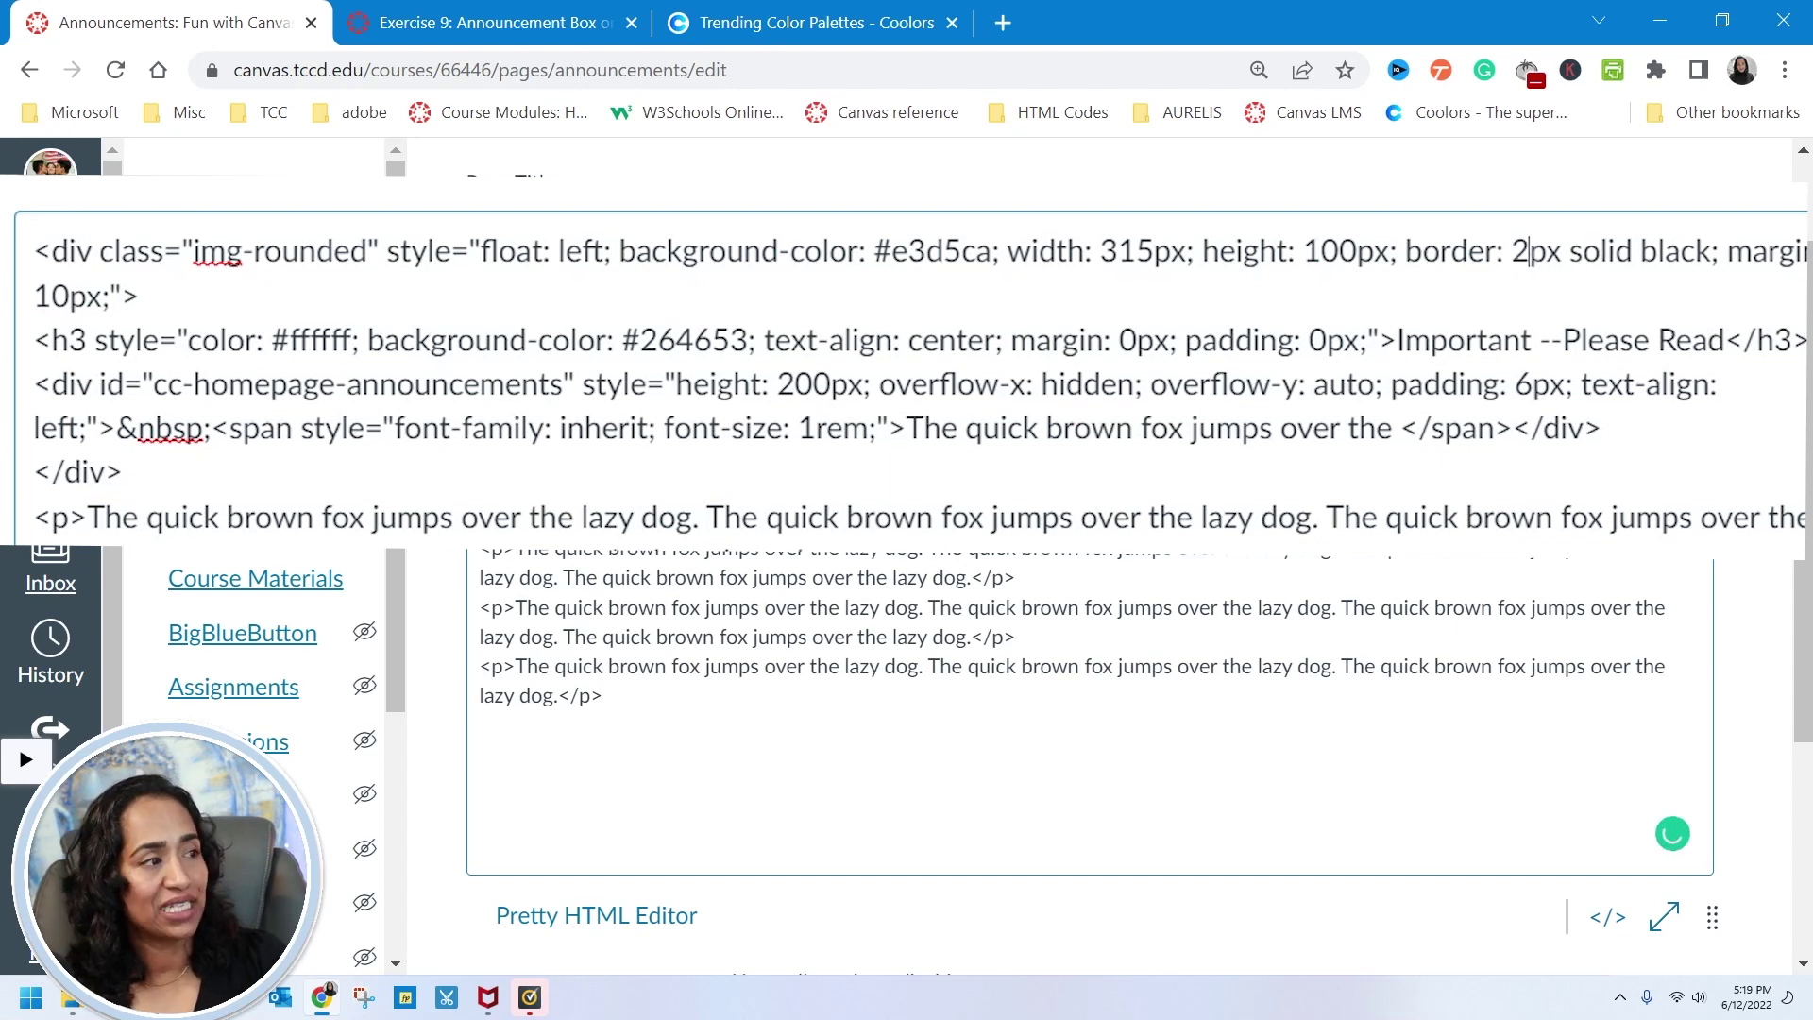
pyautogui.moveTo(1633, 251); pyautogui.dragTo(1568, 252)
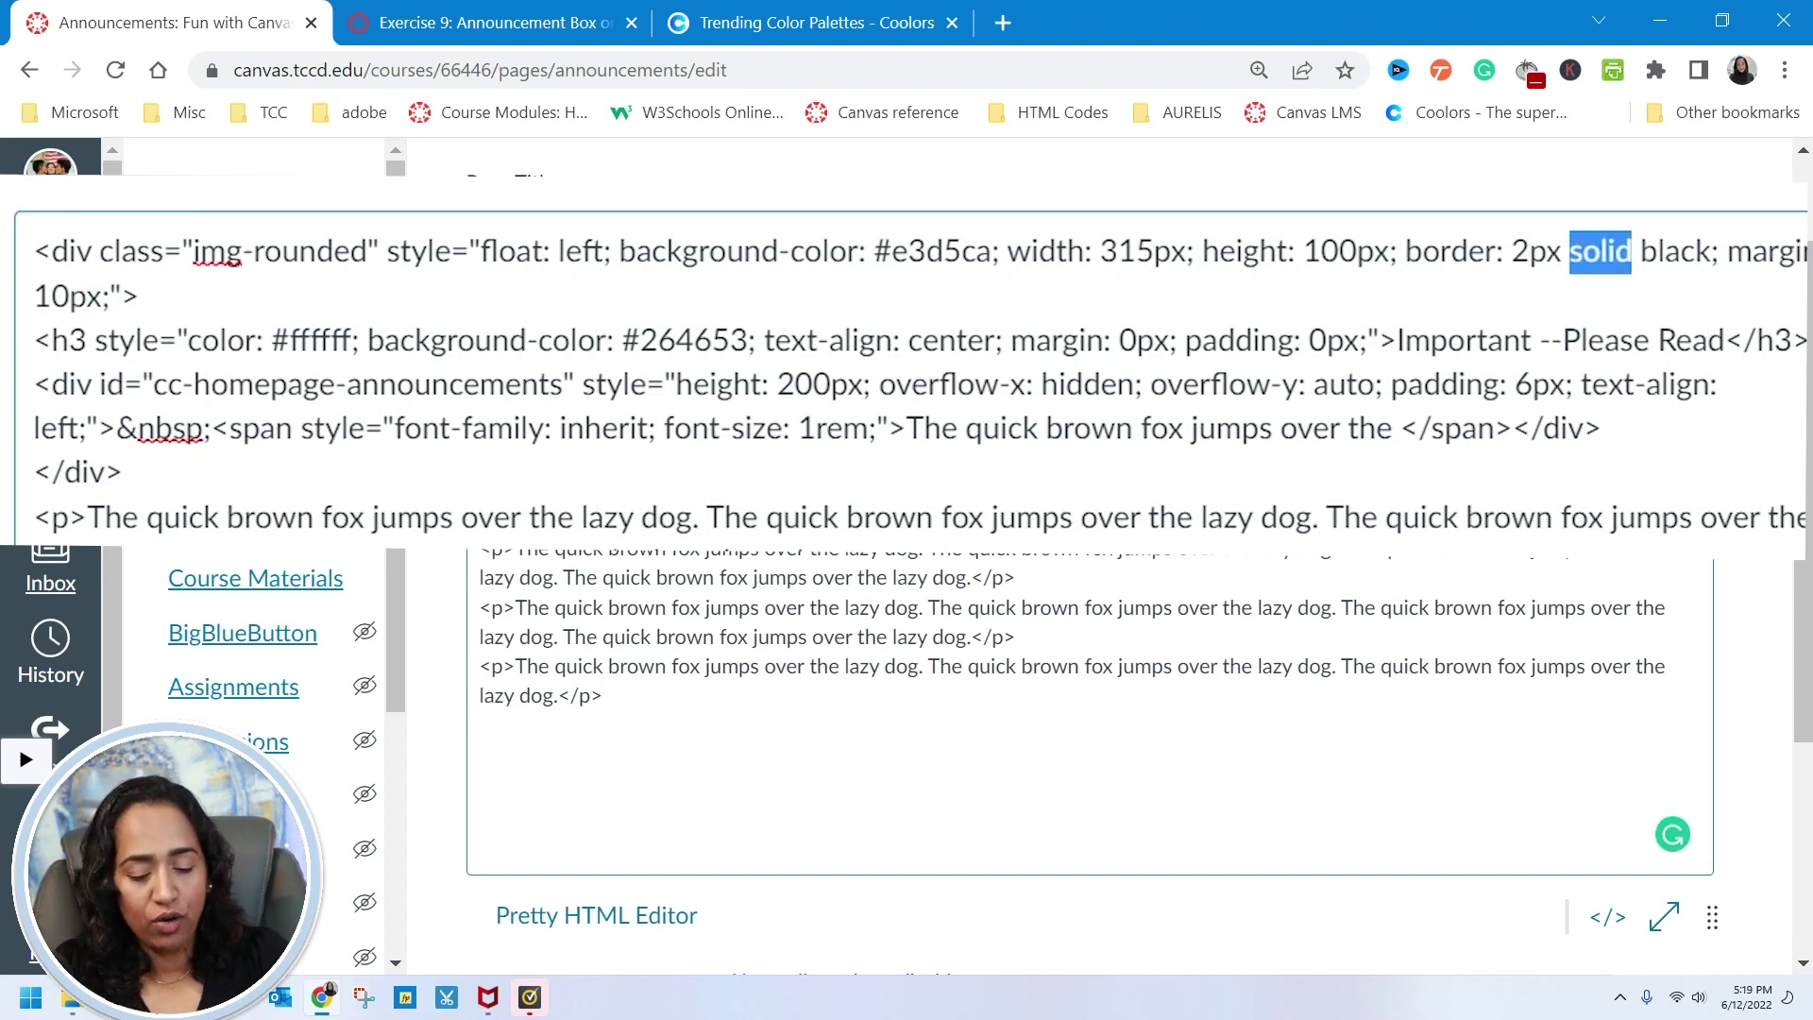
pyautogui.write('dotted')
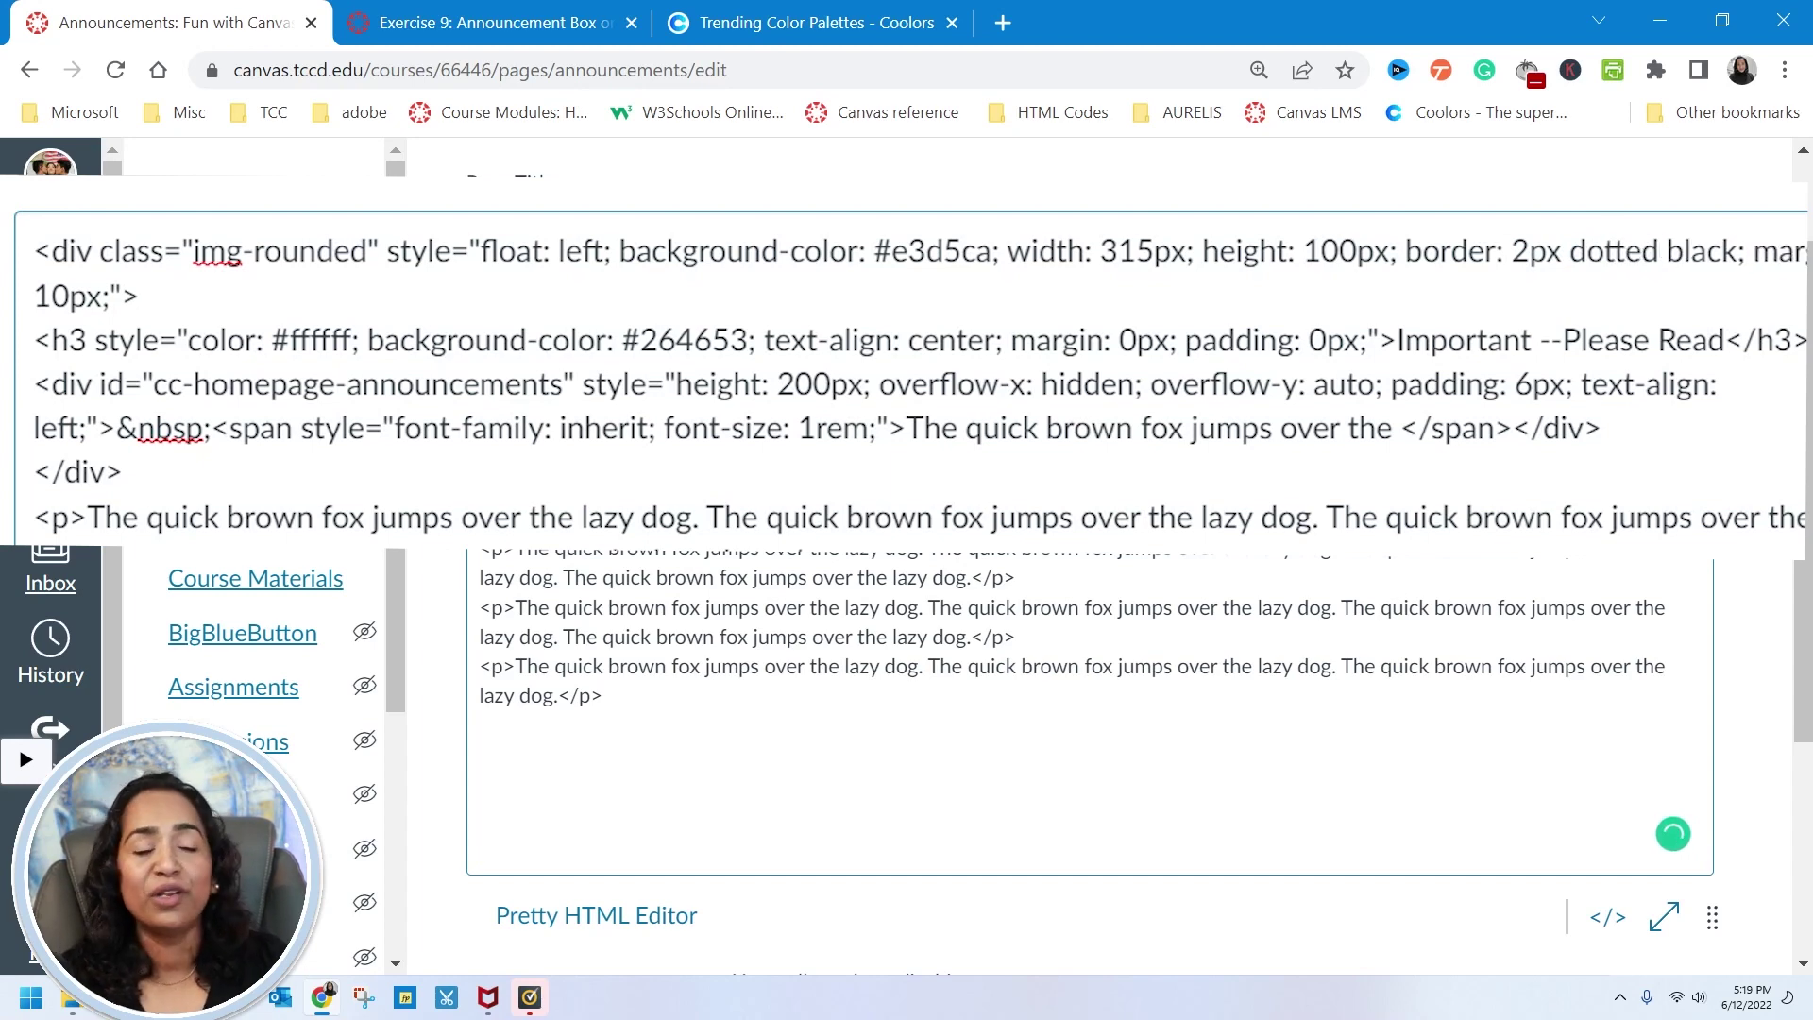
pyautogui.click(1596, 917)
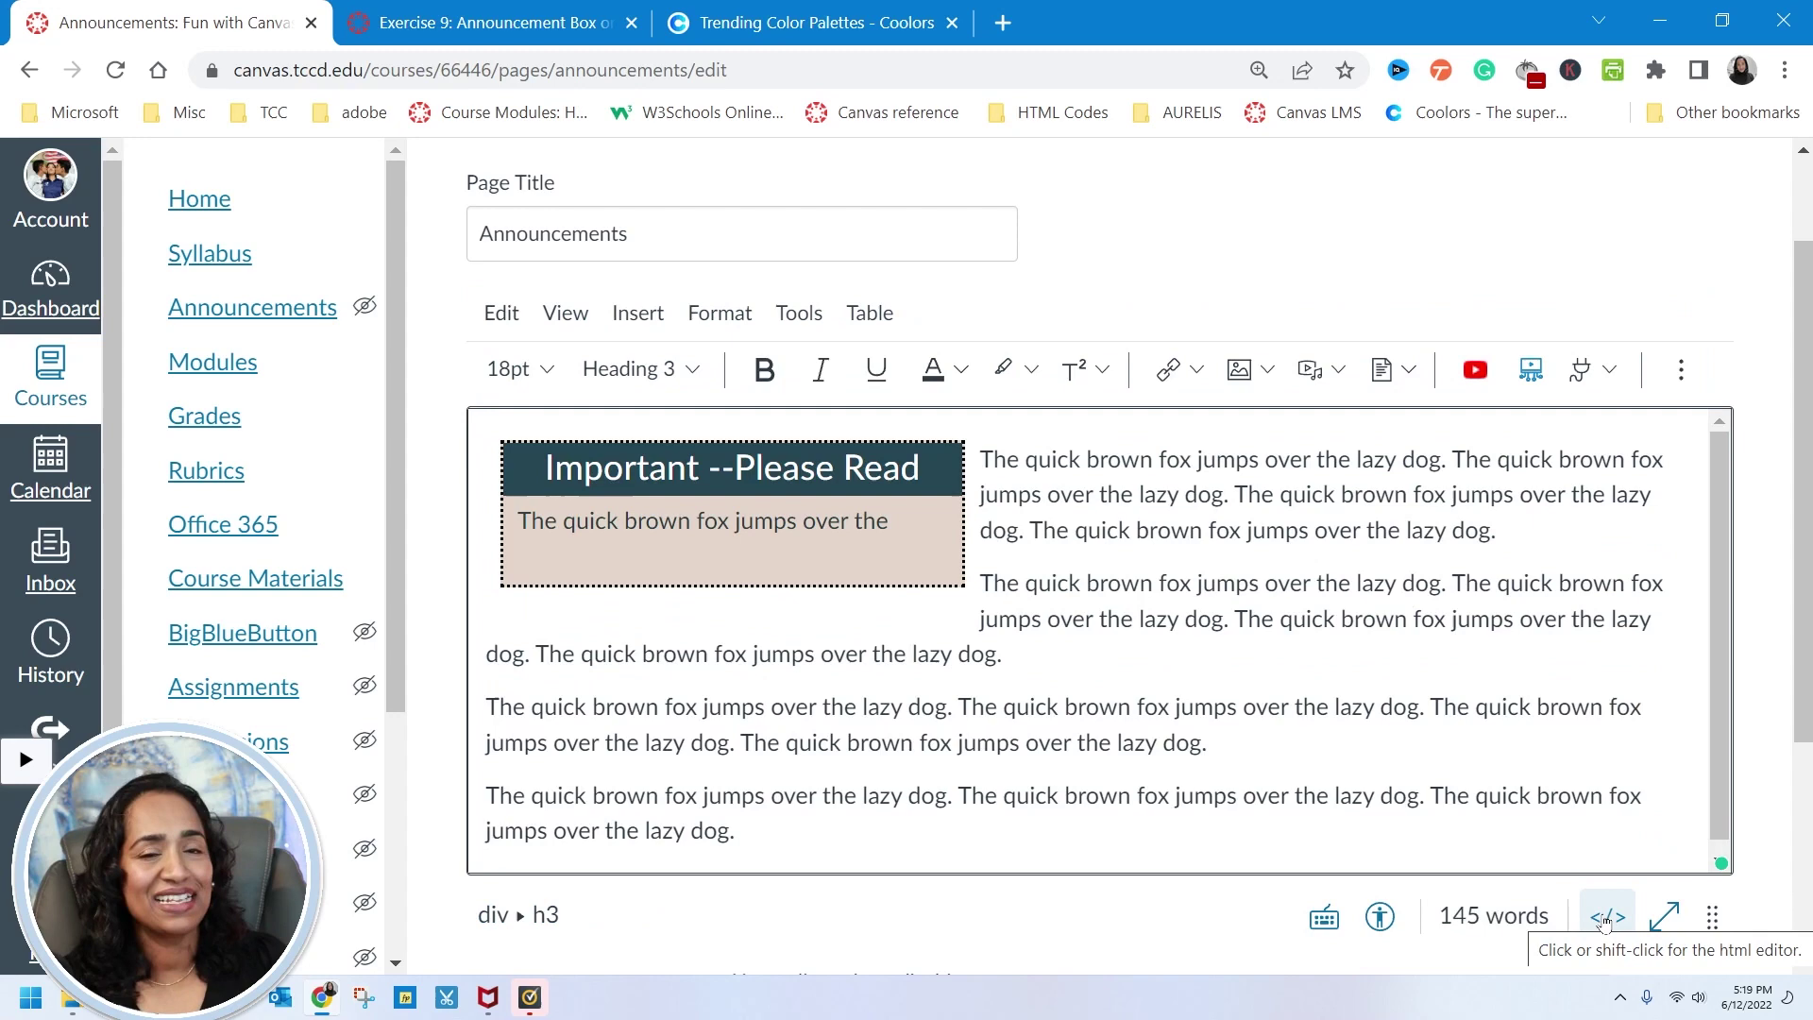
pyautogui.click(1605, 917)
# - Restore the solid border style, make the 10px margin negative, and preview
pyautogui.doubleClick(1553, 312)
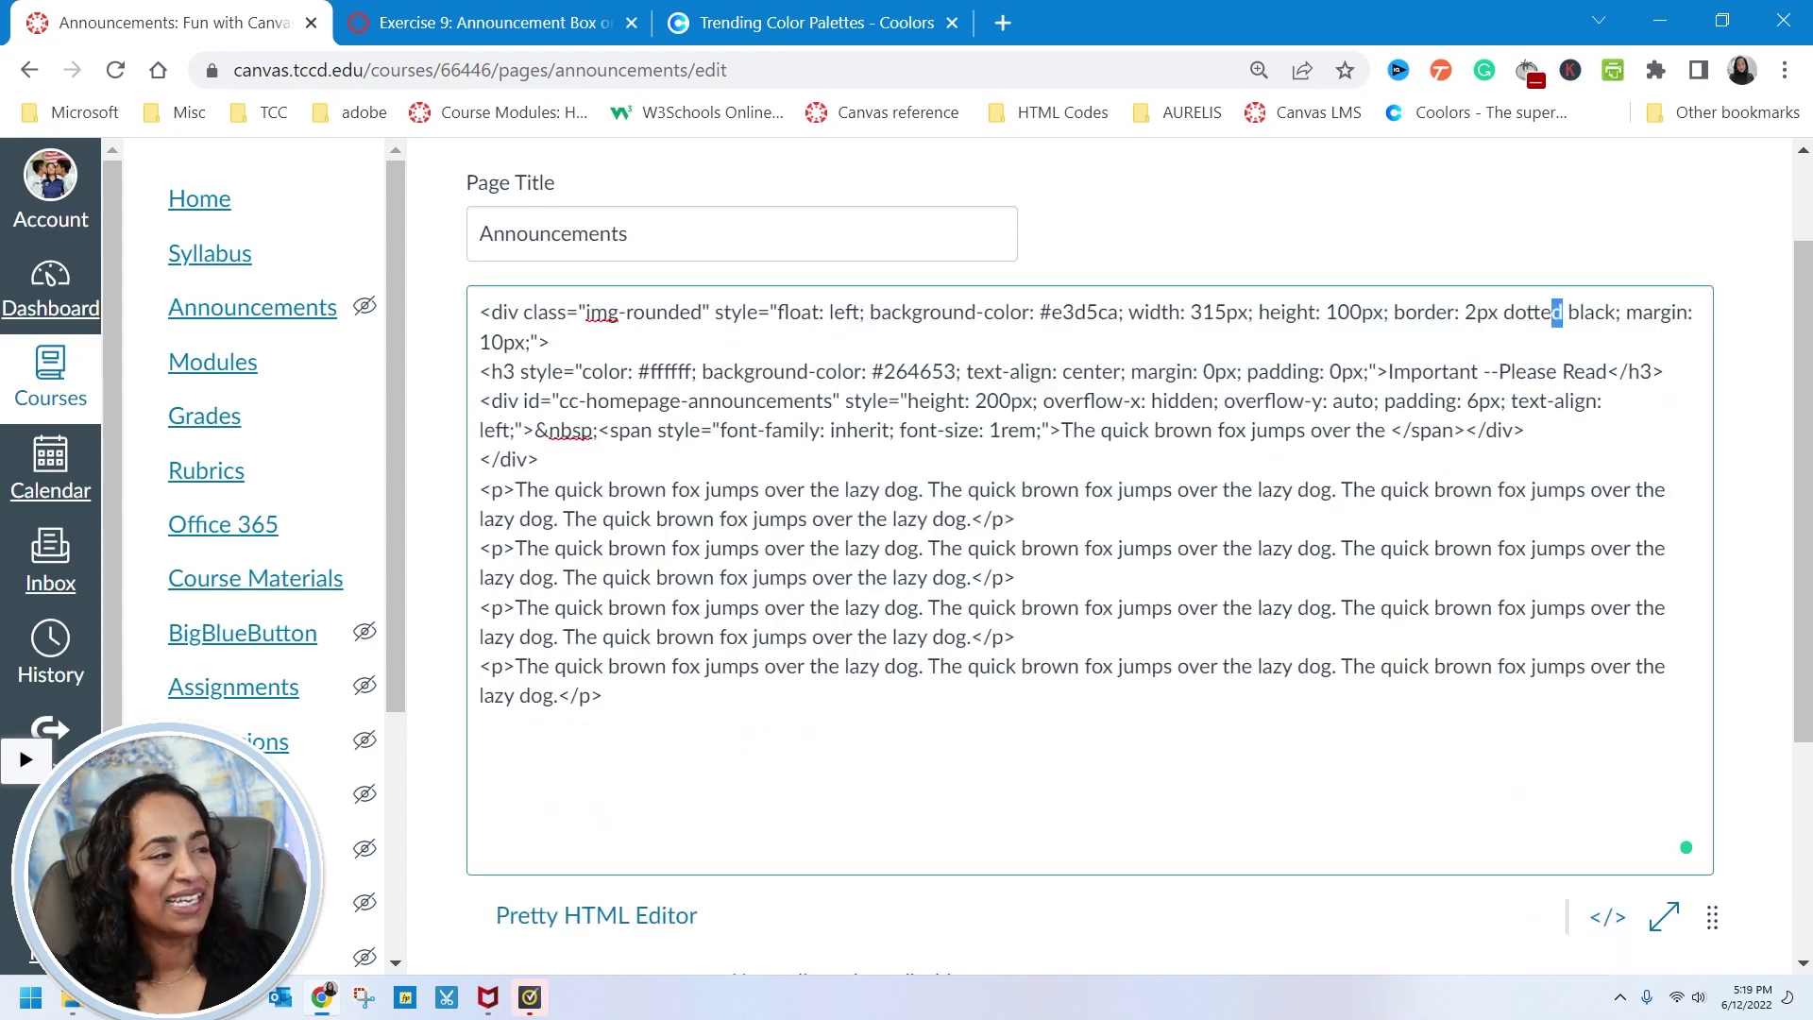
pyautogui.write('solid')
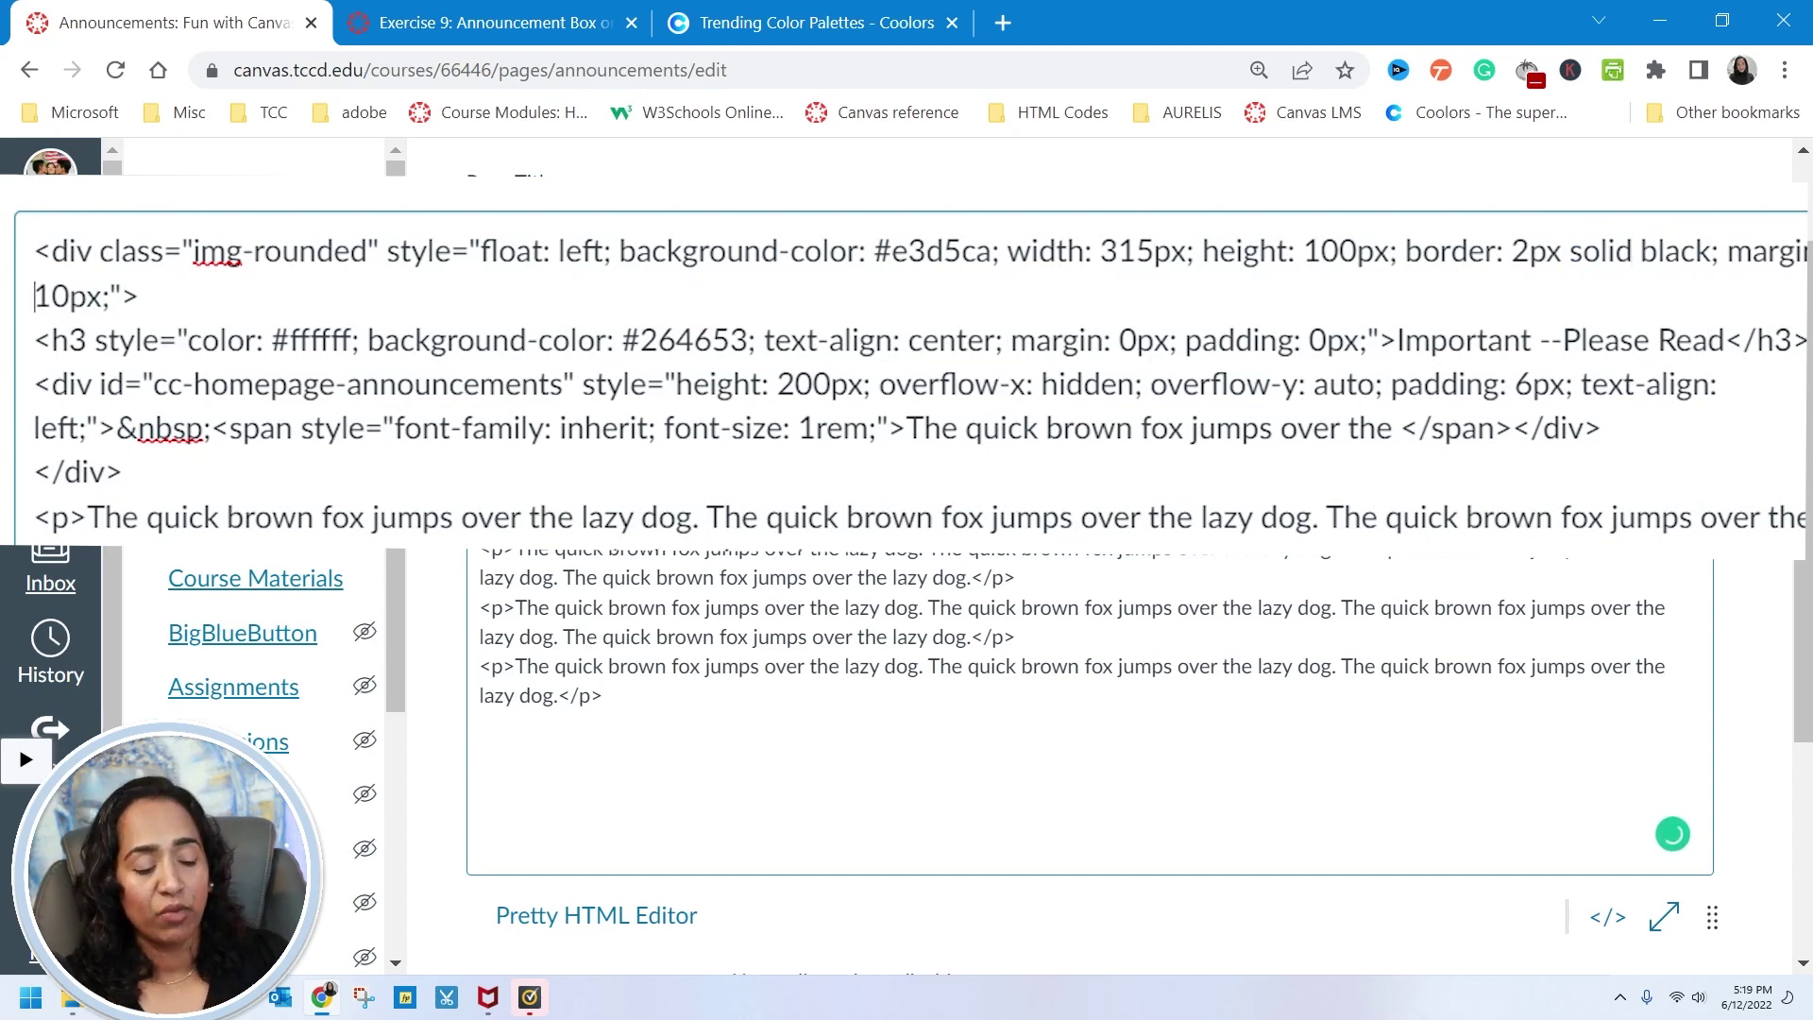
pyautogui.write('-')
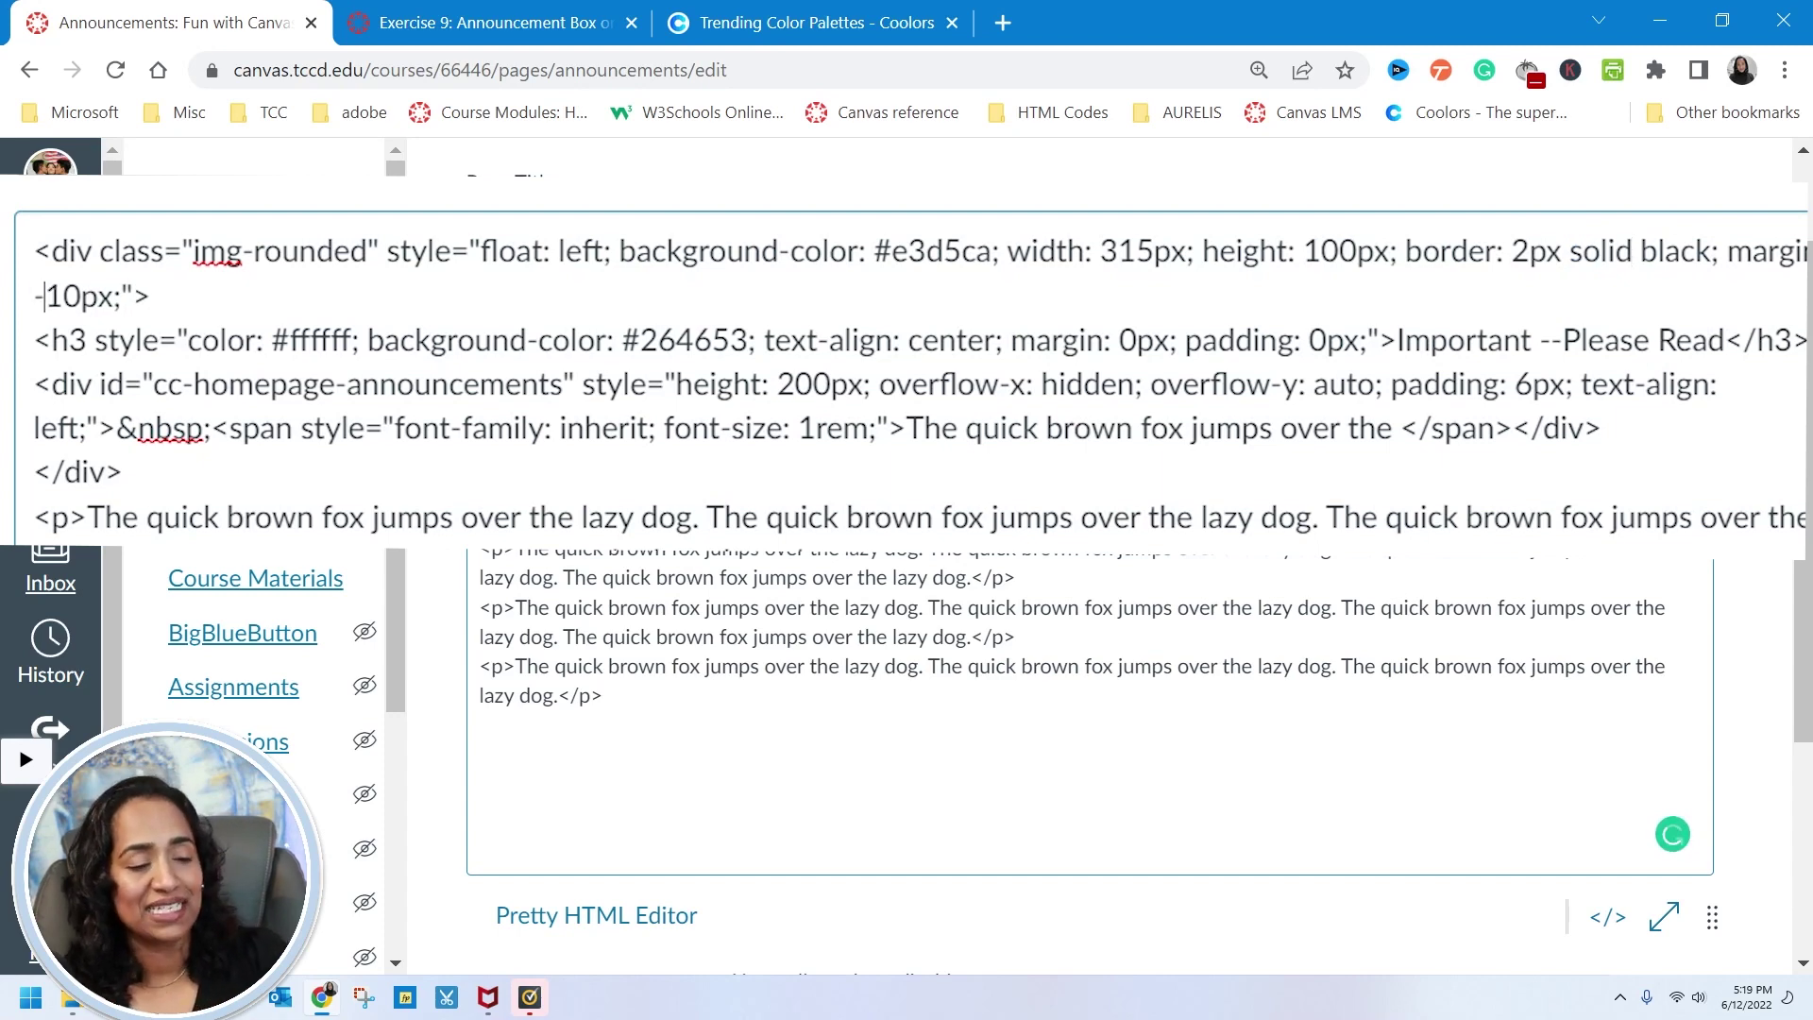
pyautogui.click(1592, 931)
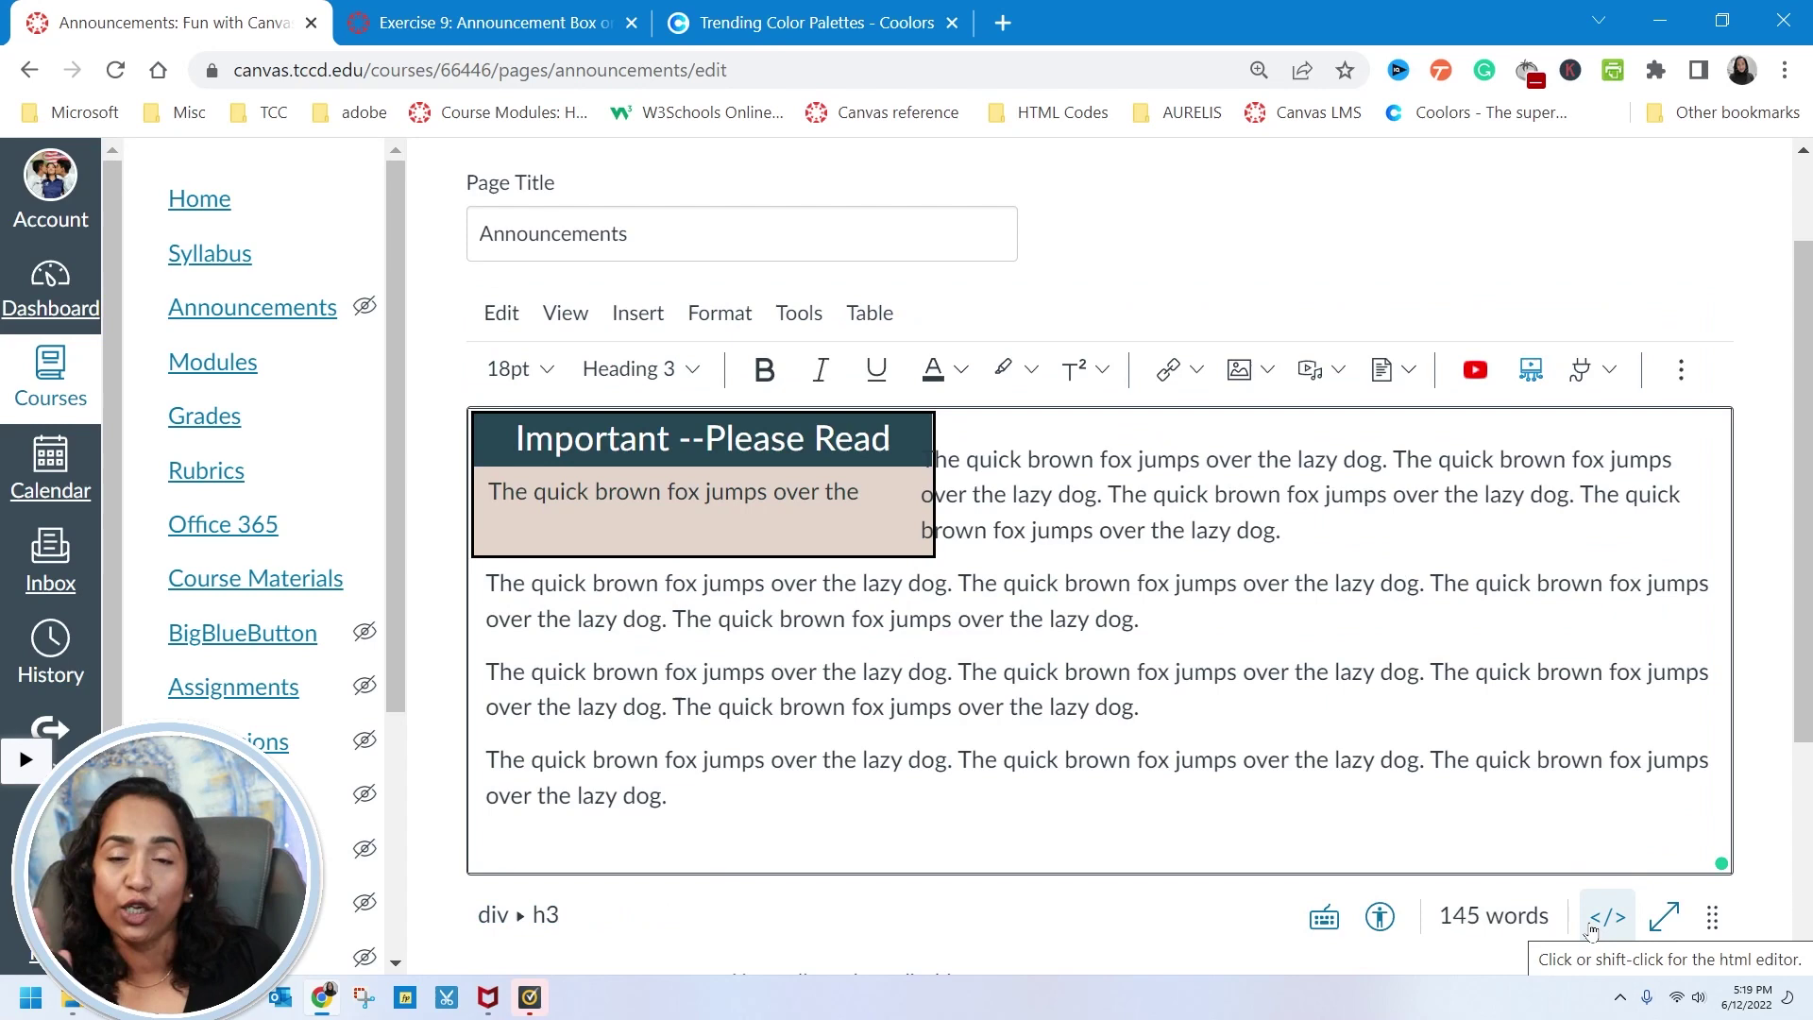
pyautogui.click(1596, 921)
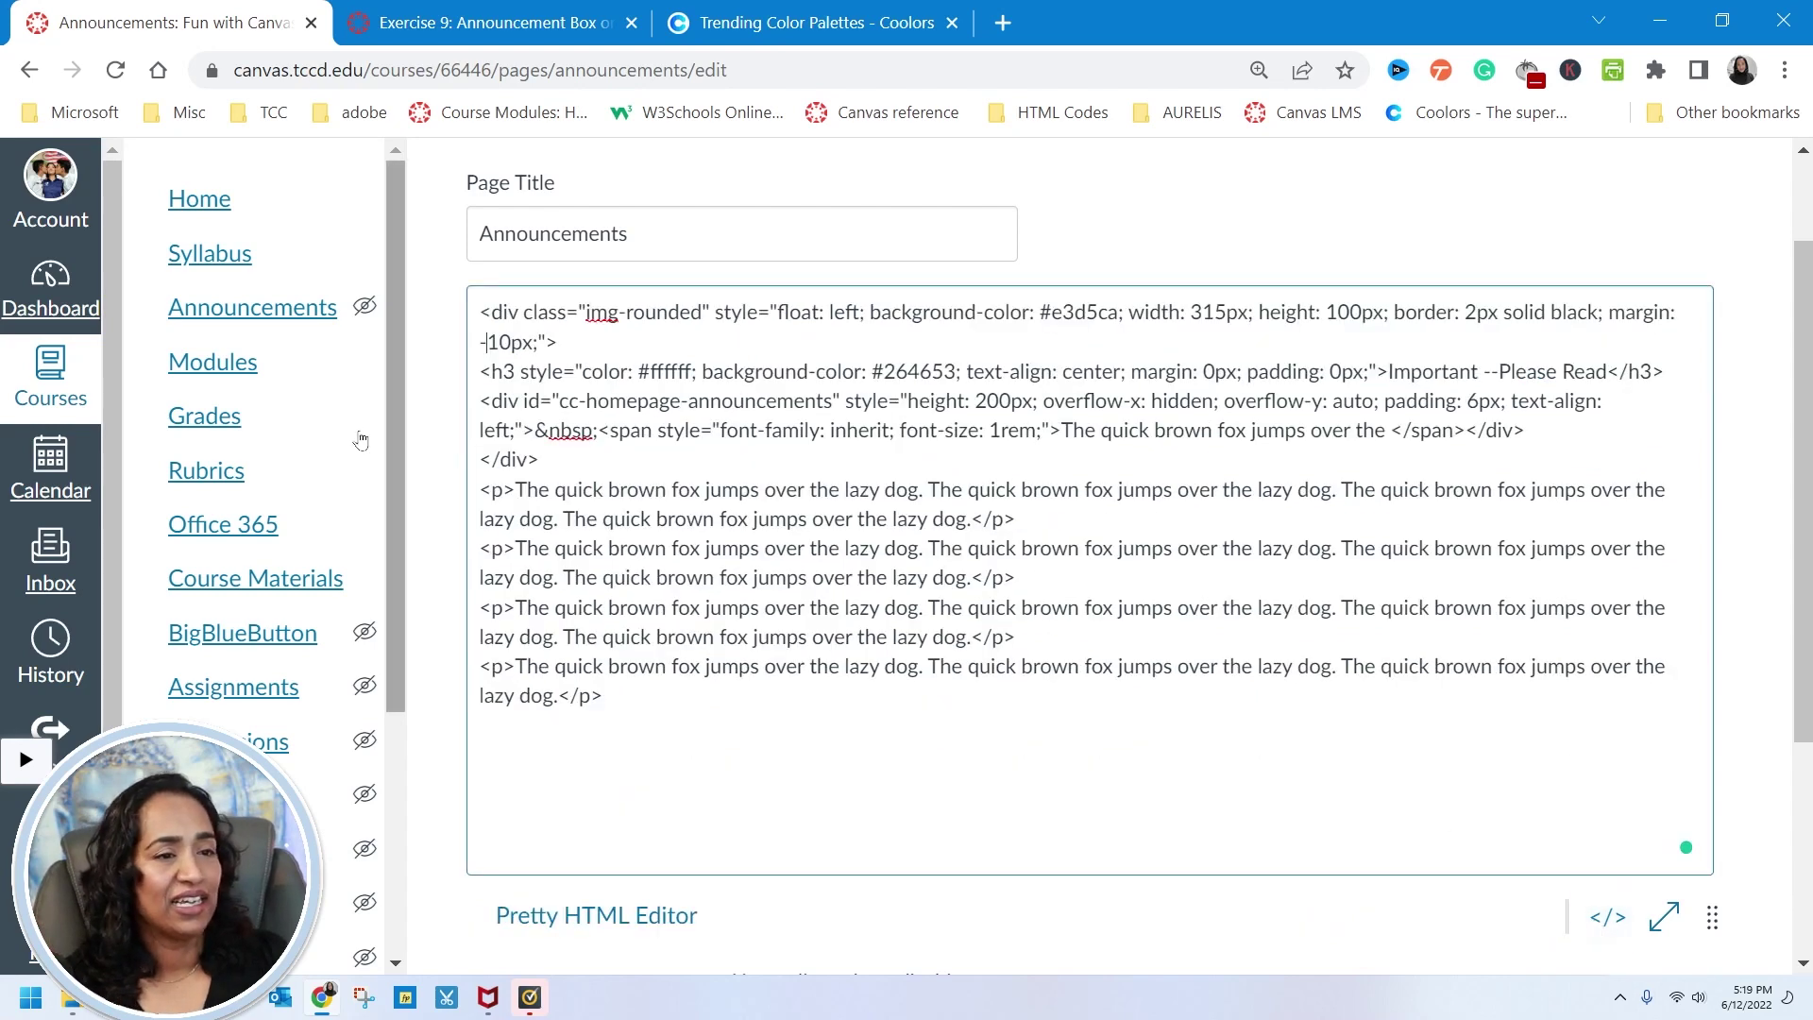
# - Restore the box's 10px margin by deleting the minus sign in the HTML source
pyautogui.press('BackSpace')
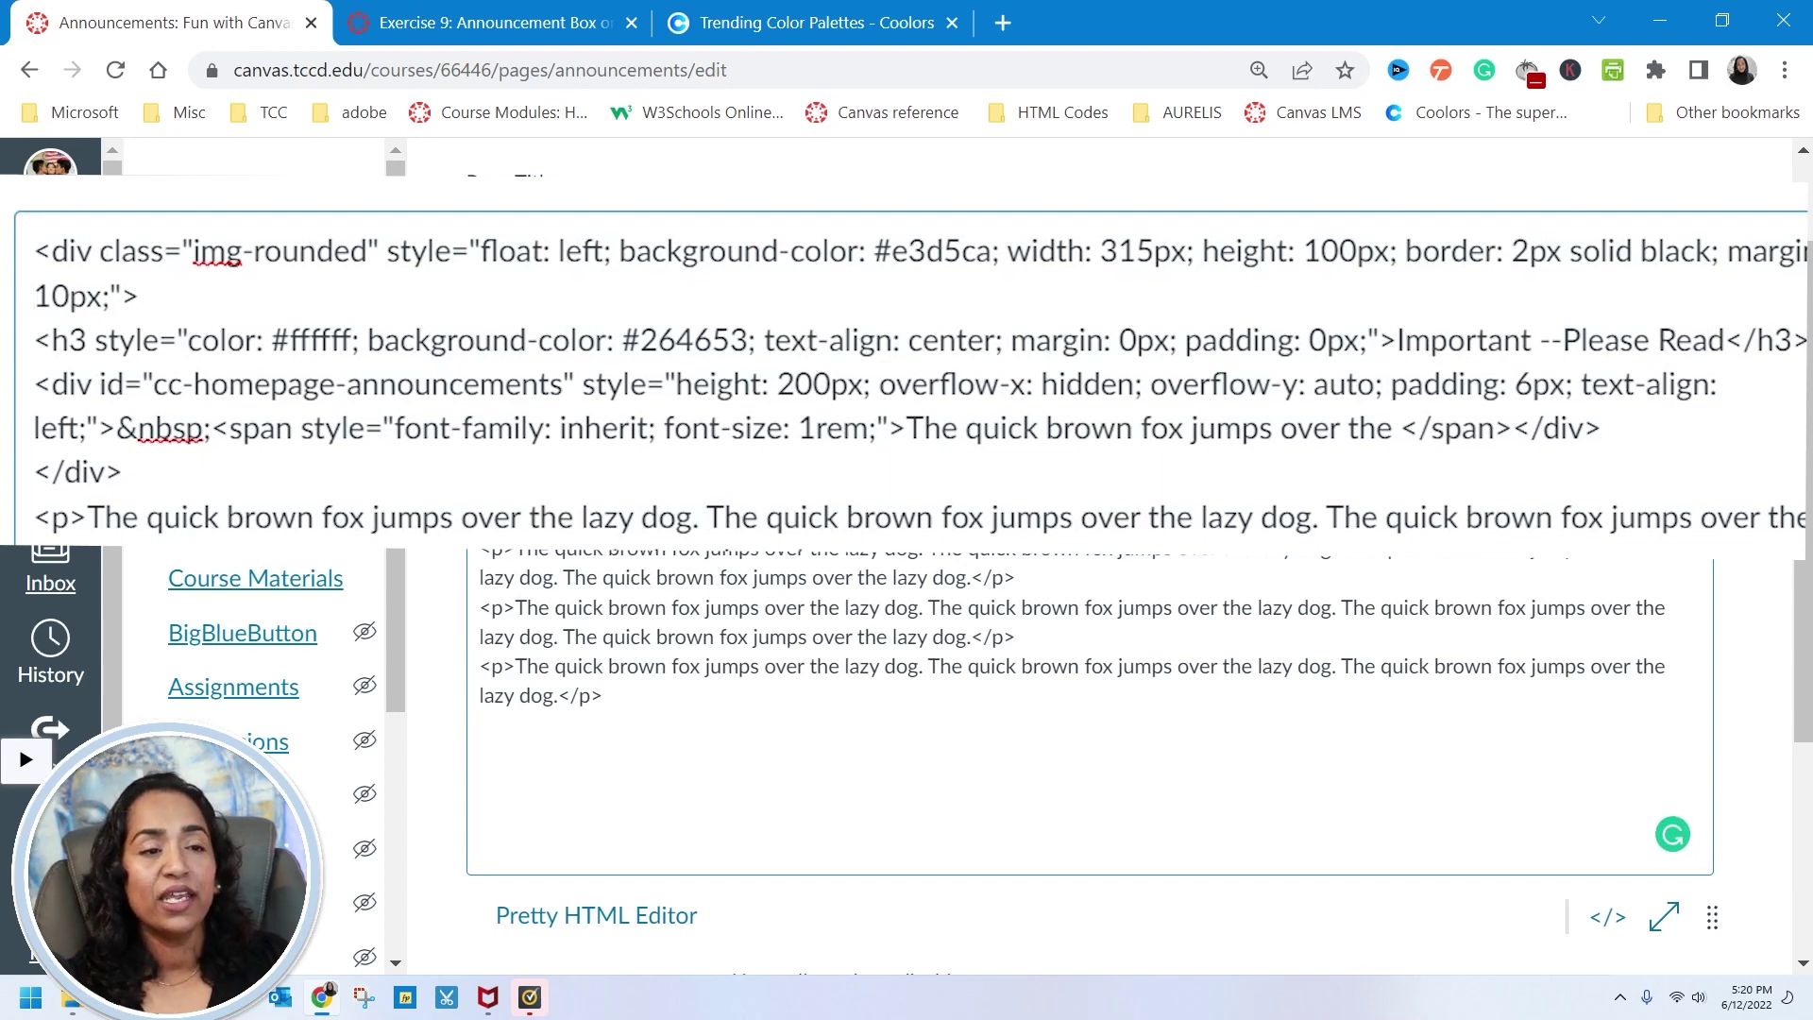
pyautogui.moveTo(34, 340); pyautogui.dragTo(1807, 340)
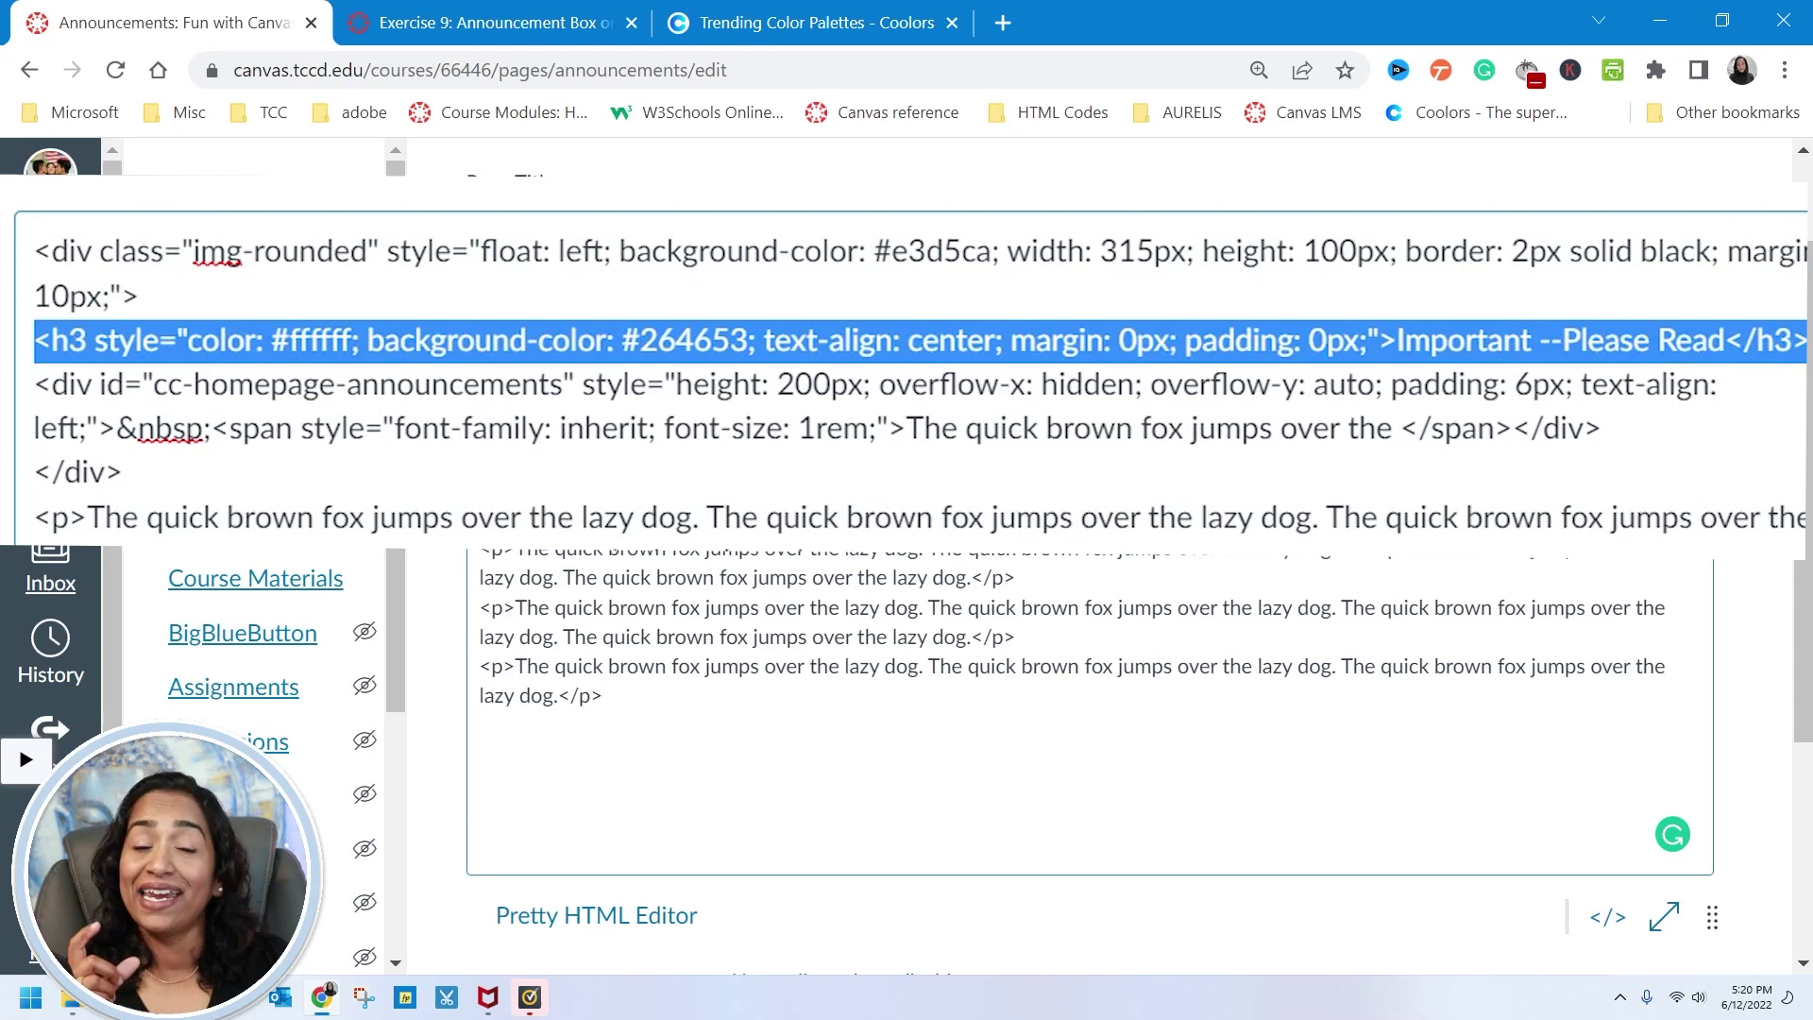
pyautogui.click(603, 696)
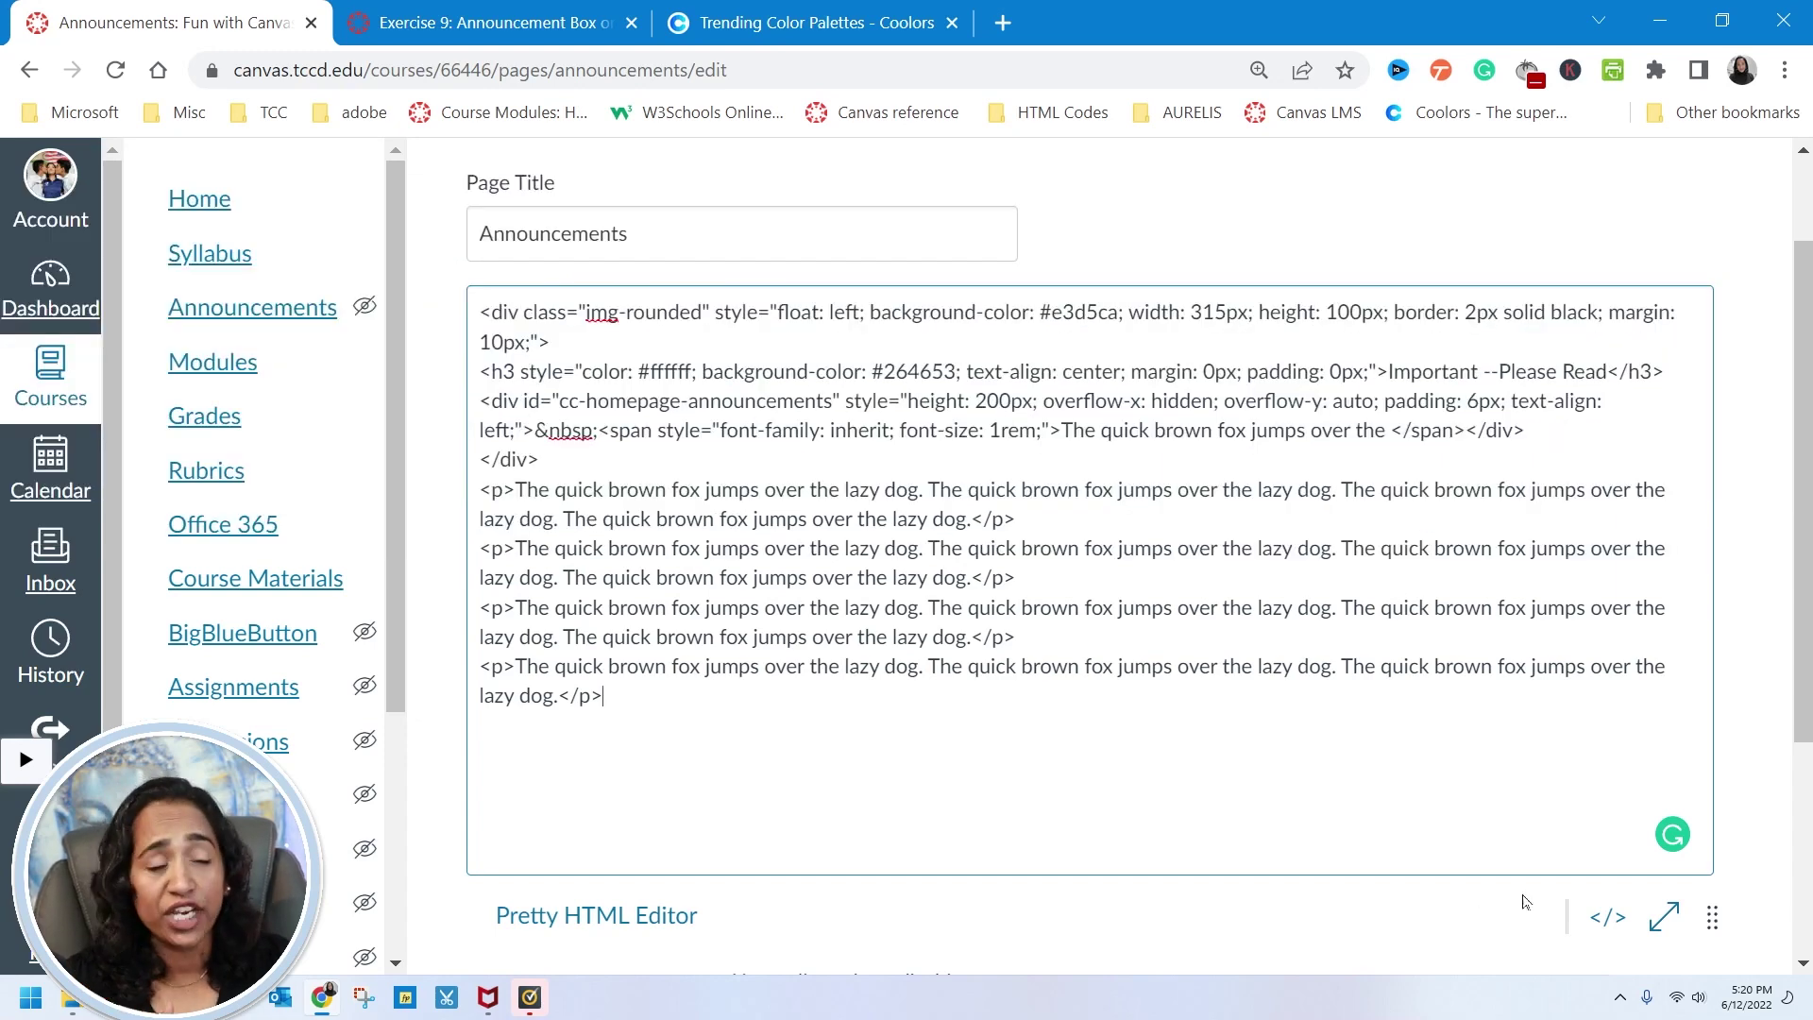
# - In rich-text view, colour the 'Important --Please Read' heading white, then select the body text
pyautogui.click(1609, 917)
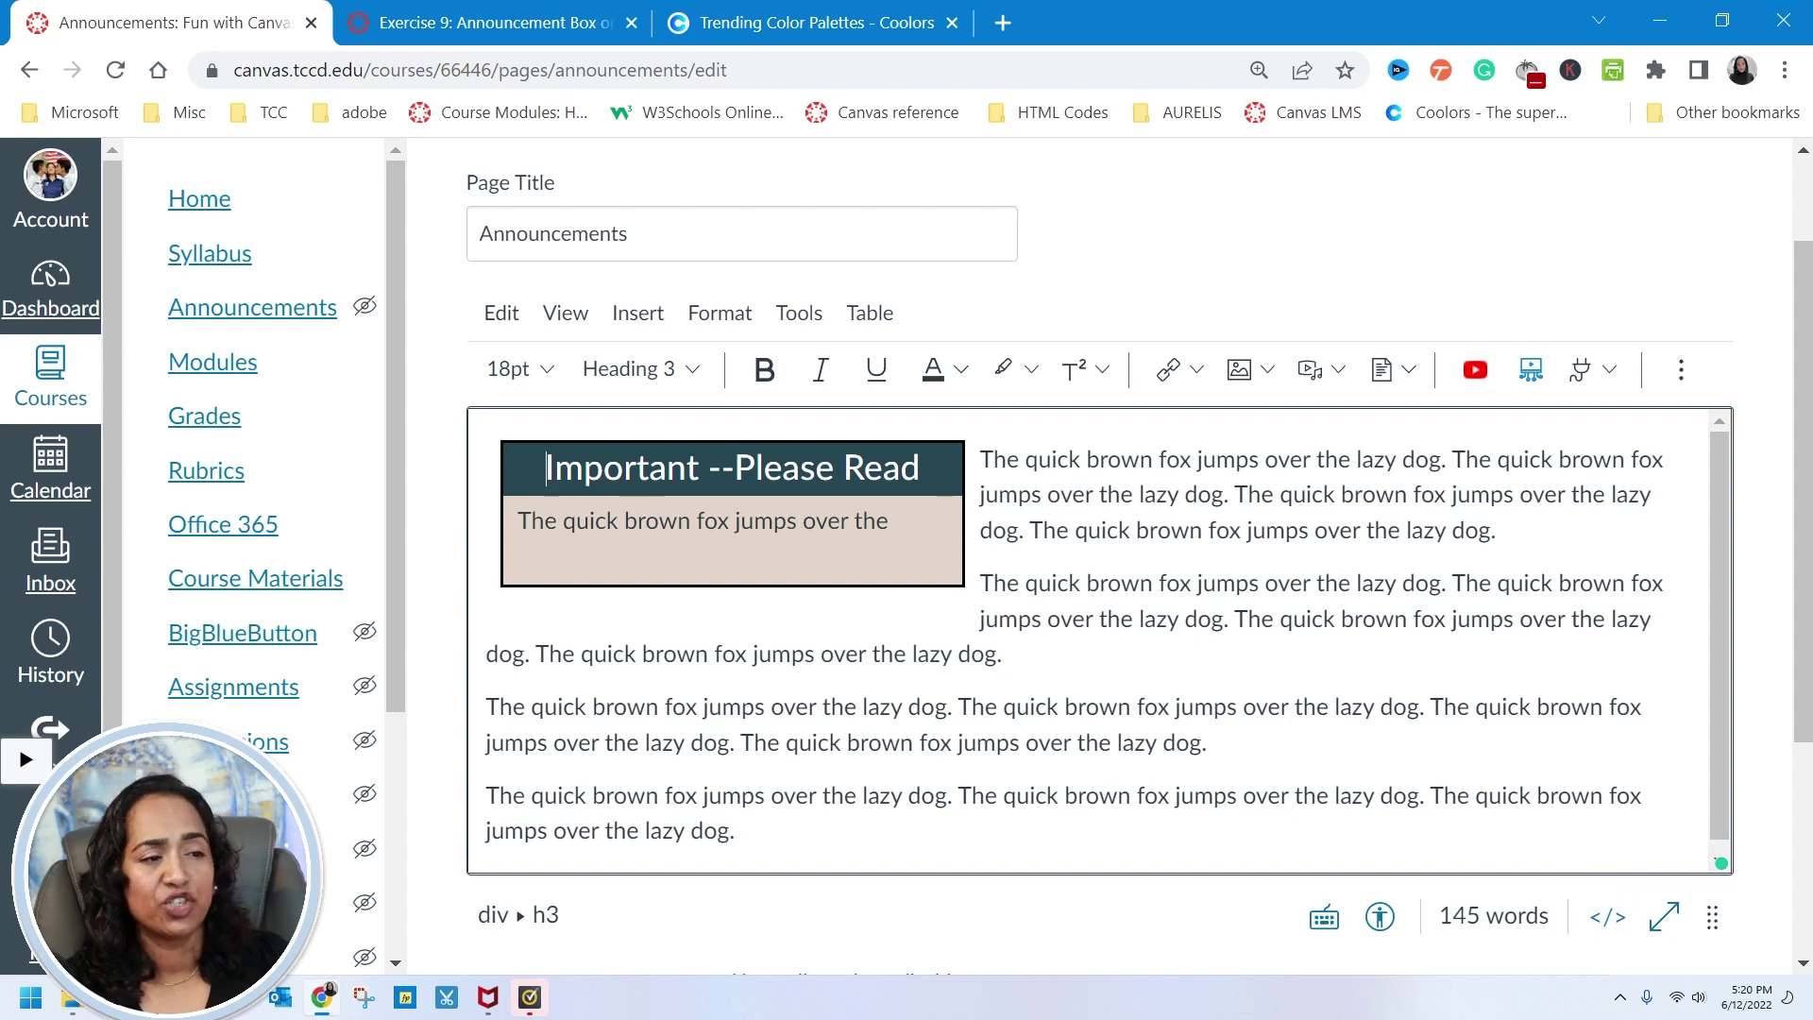
pyautogui.moveTo(921, 468); pyautogui.dragTo(545, 467)
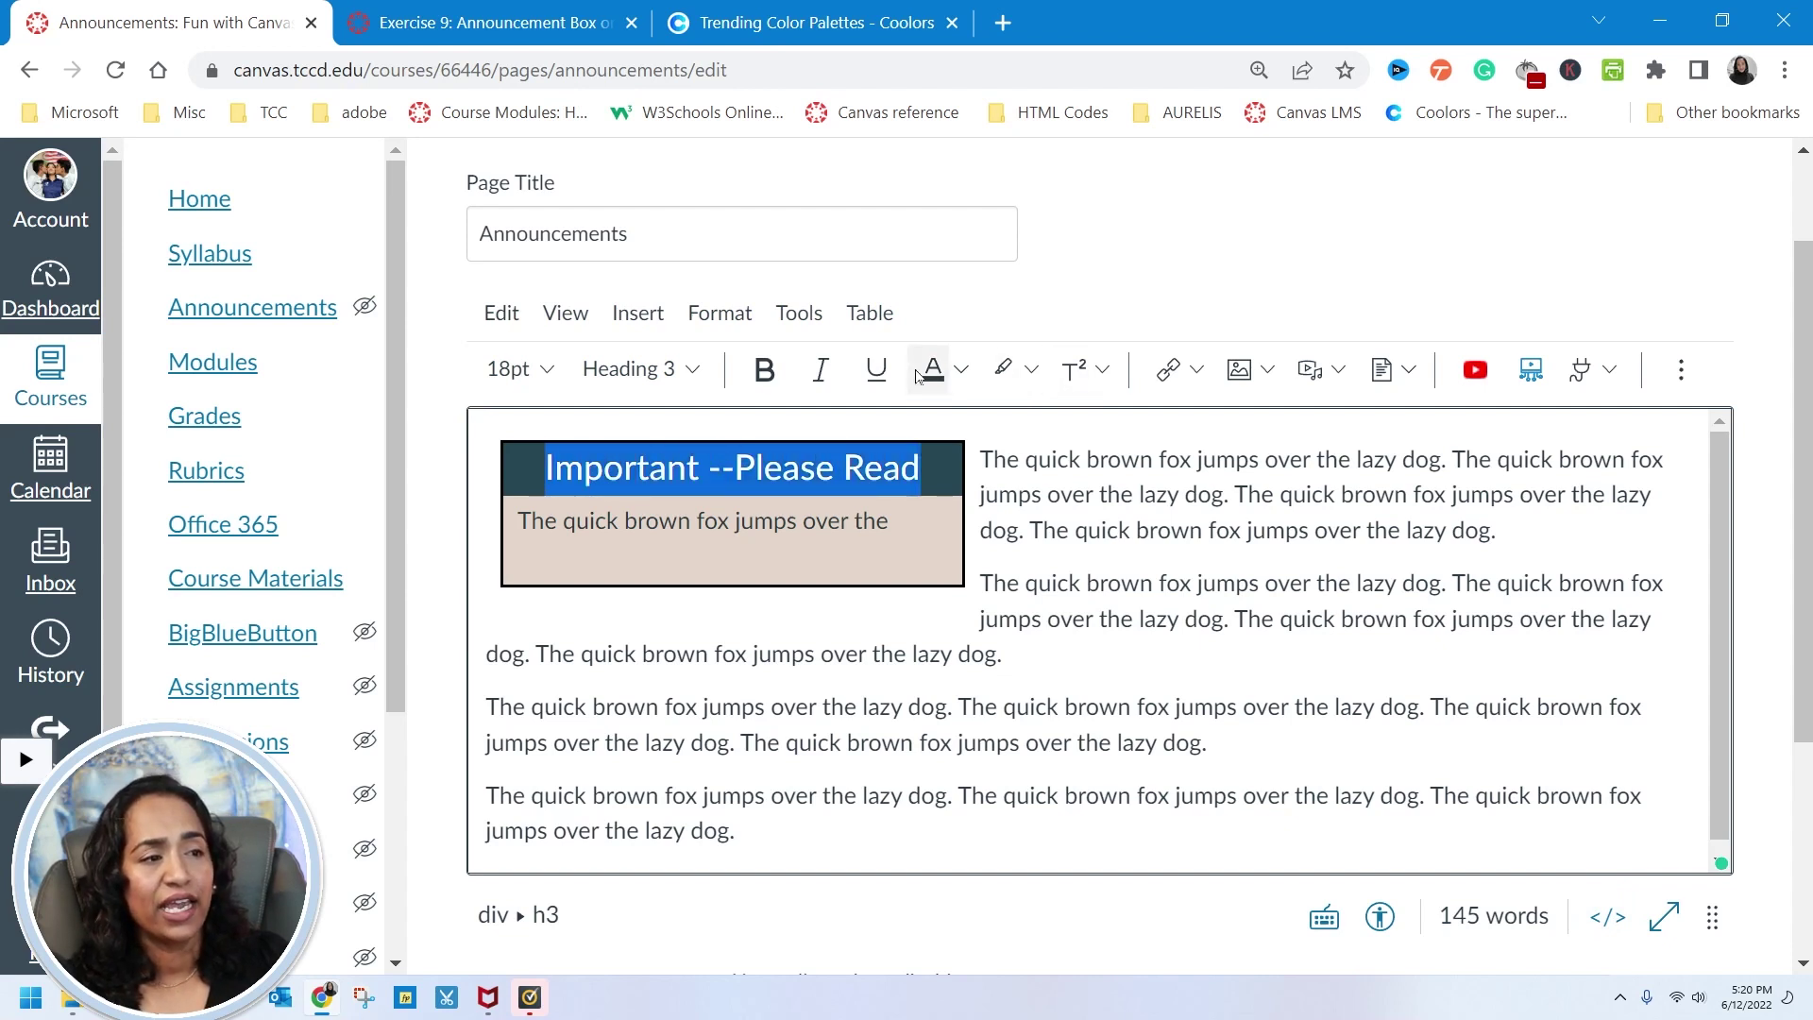
pyautogui.click(961, 369)
pyautogui.click(974, 459)
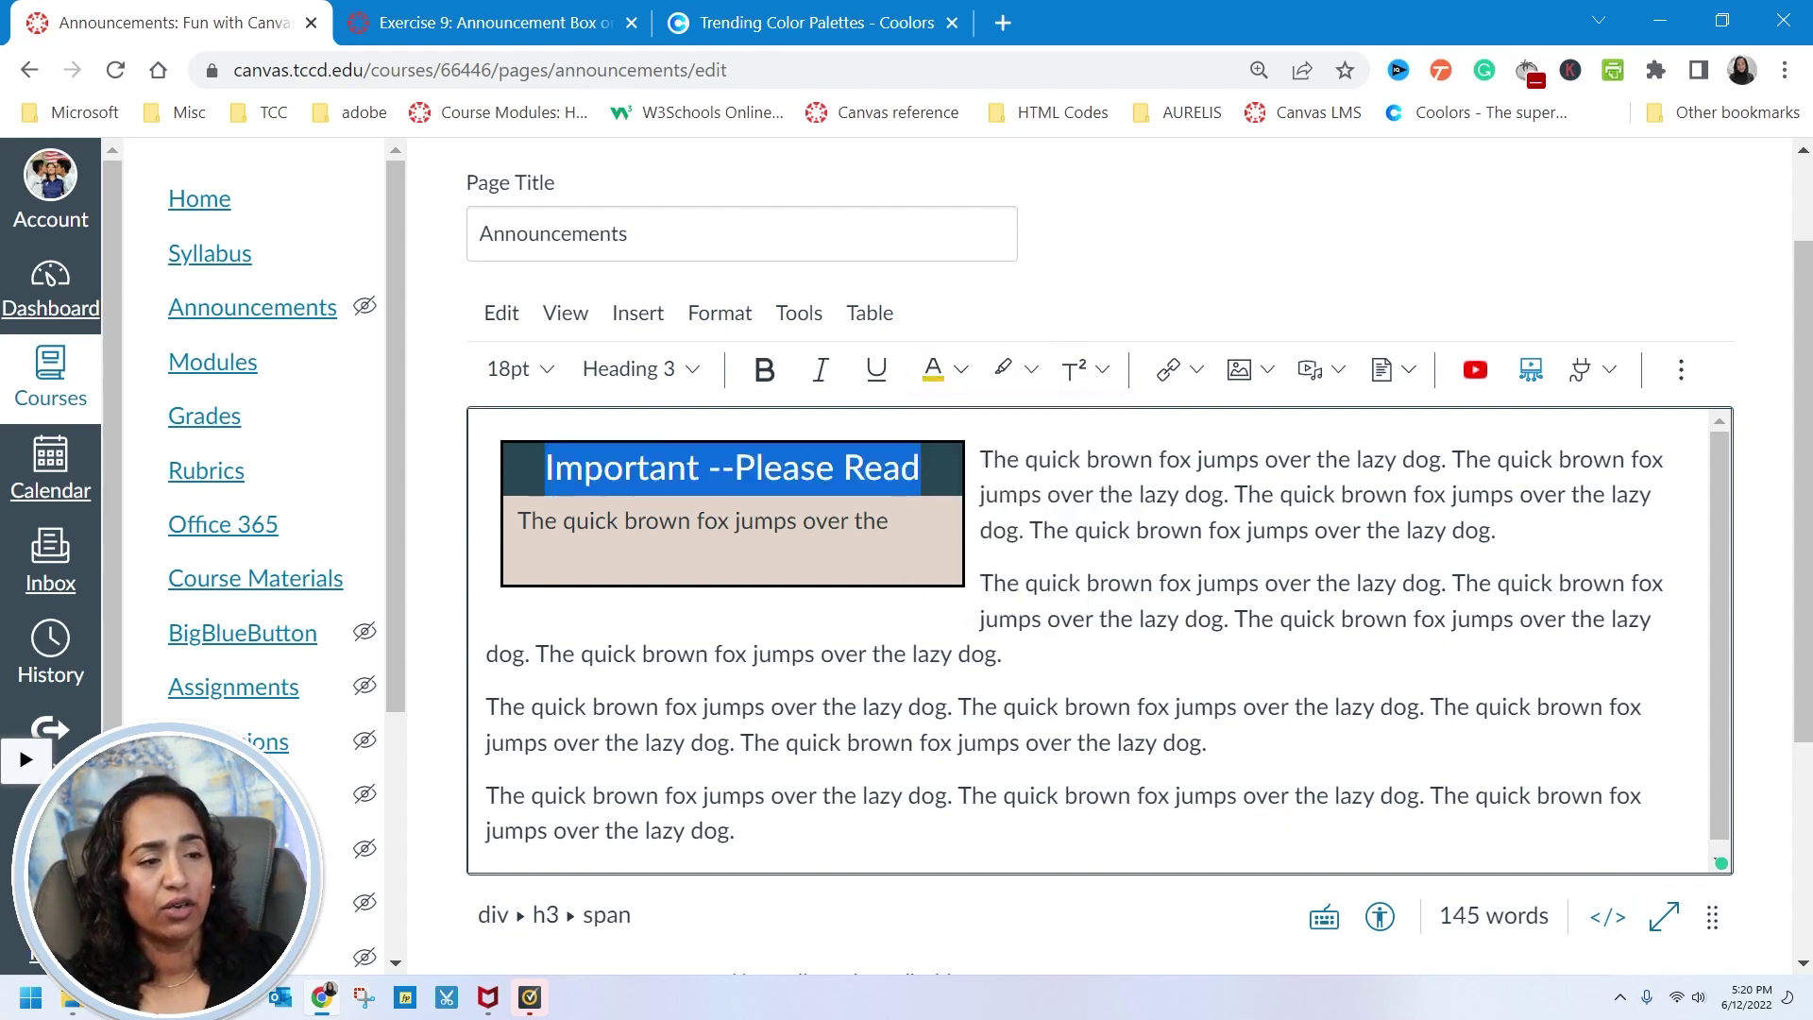
pyautogui.click(945, 468)
pyautogui.moveTo(926, 467); pyautogui.dragTo(545, 467)
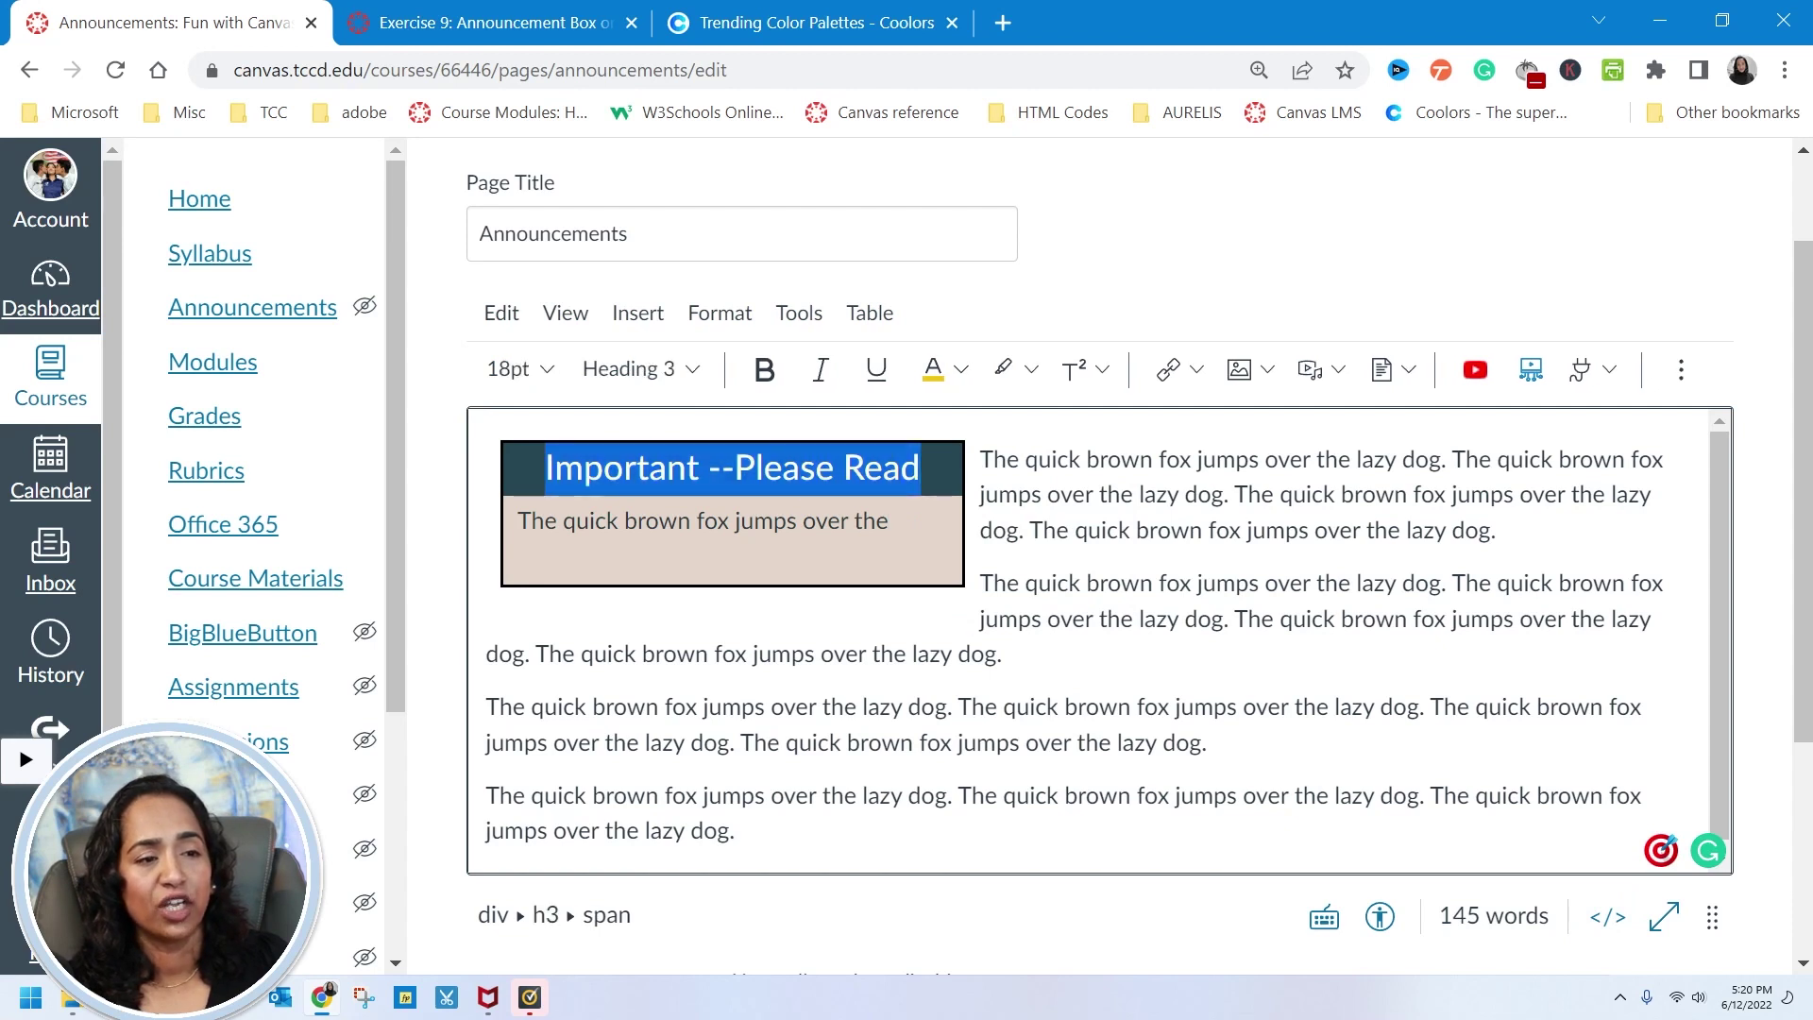
pyautogui.click(961, 369)
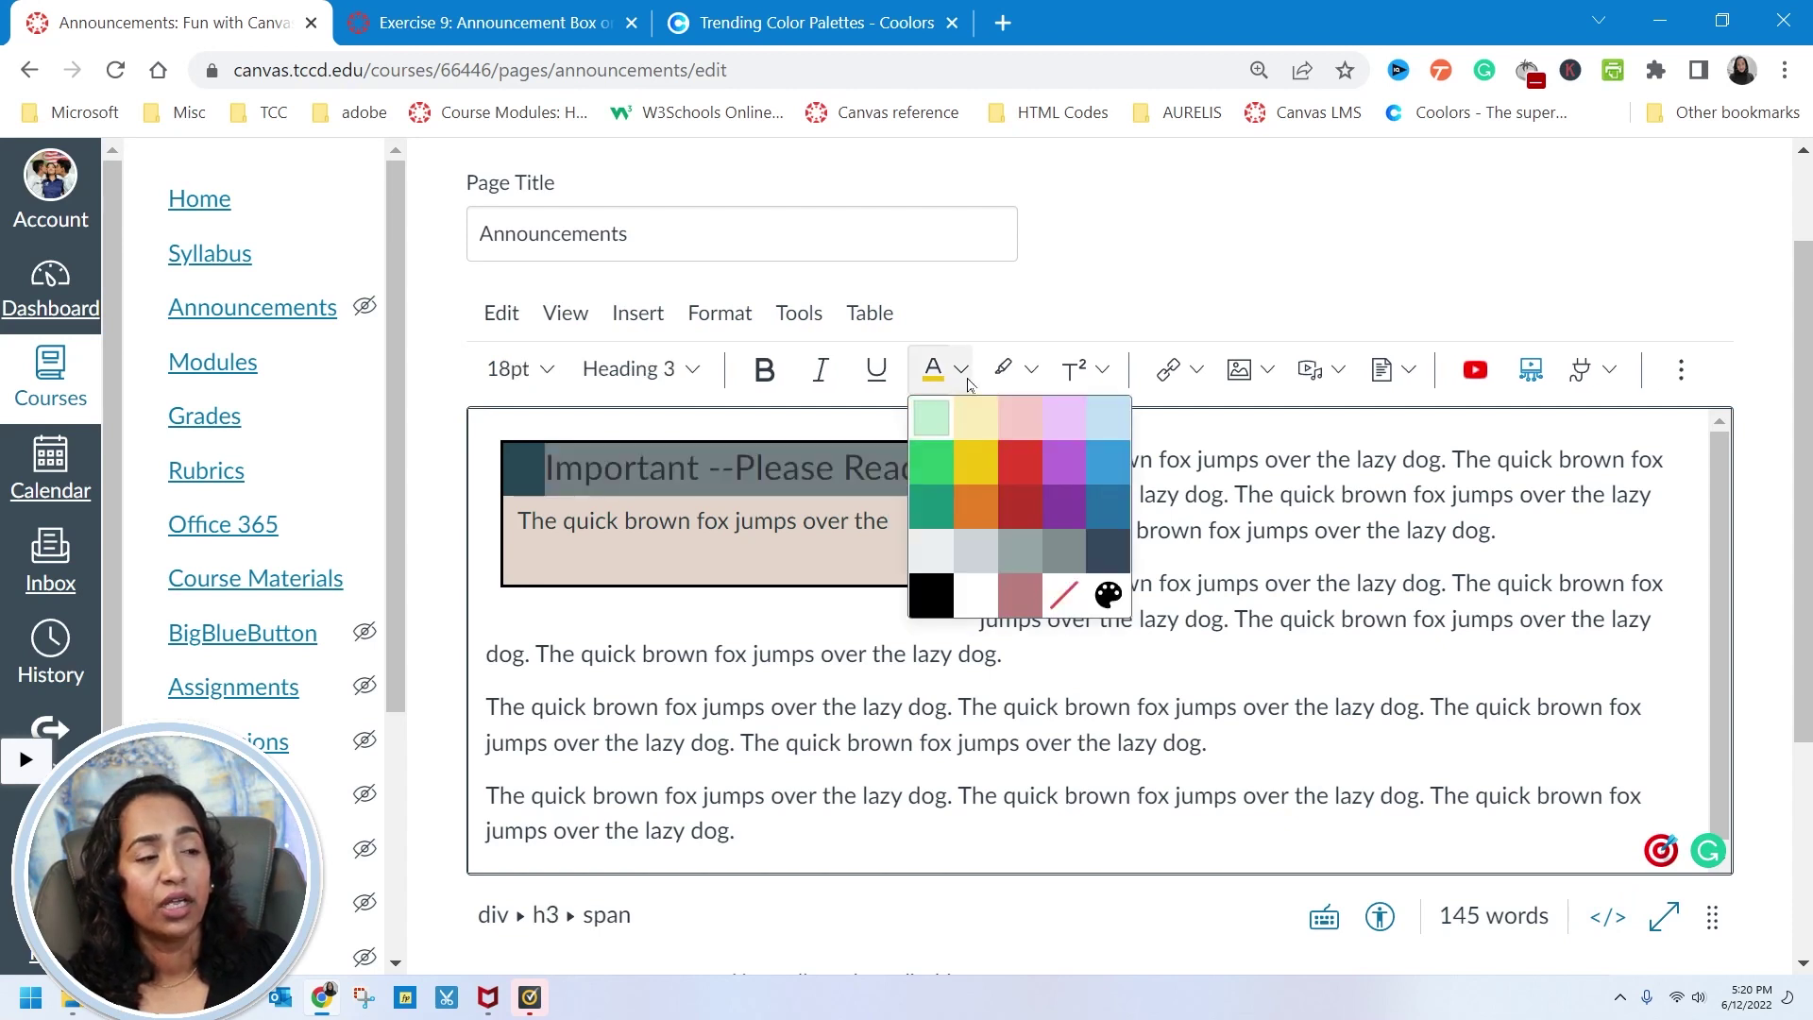
pyautogui.click(977, 595)
pyautogui.click(889, 521)
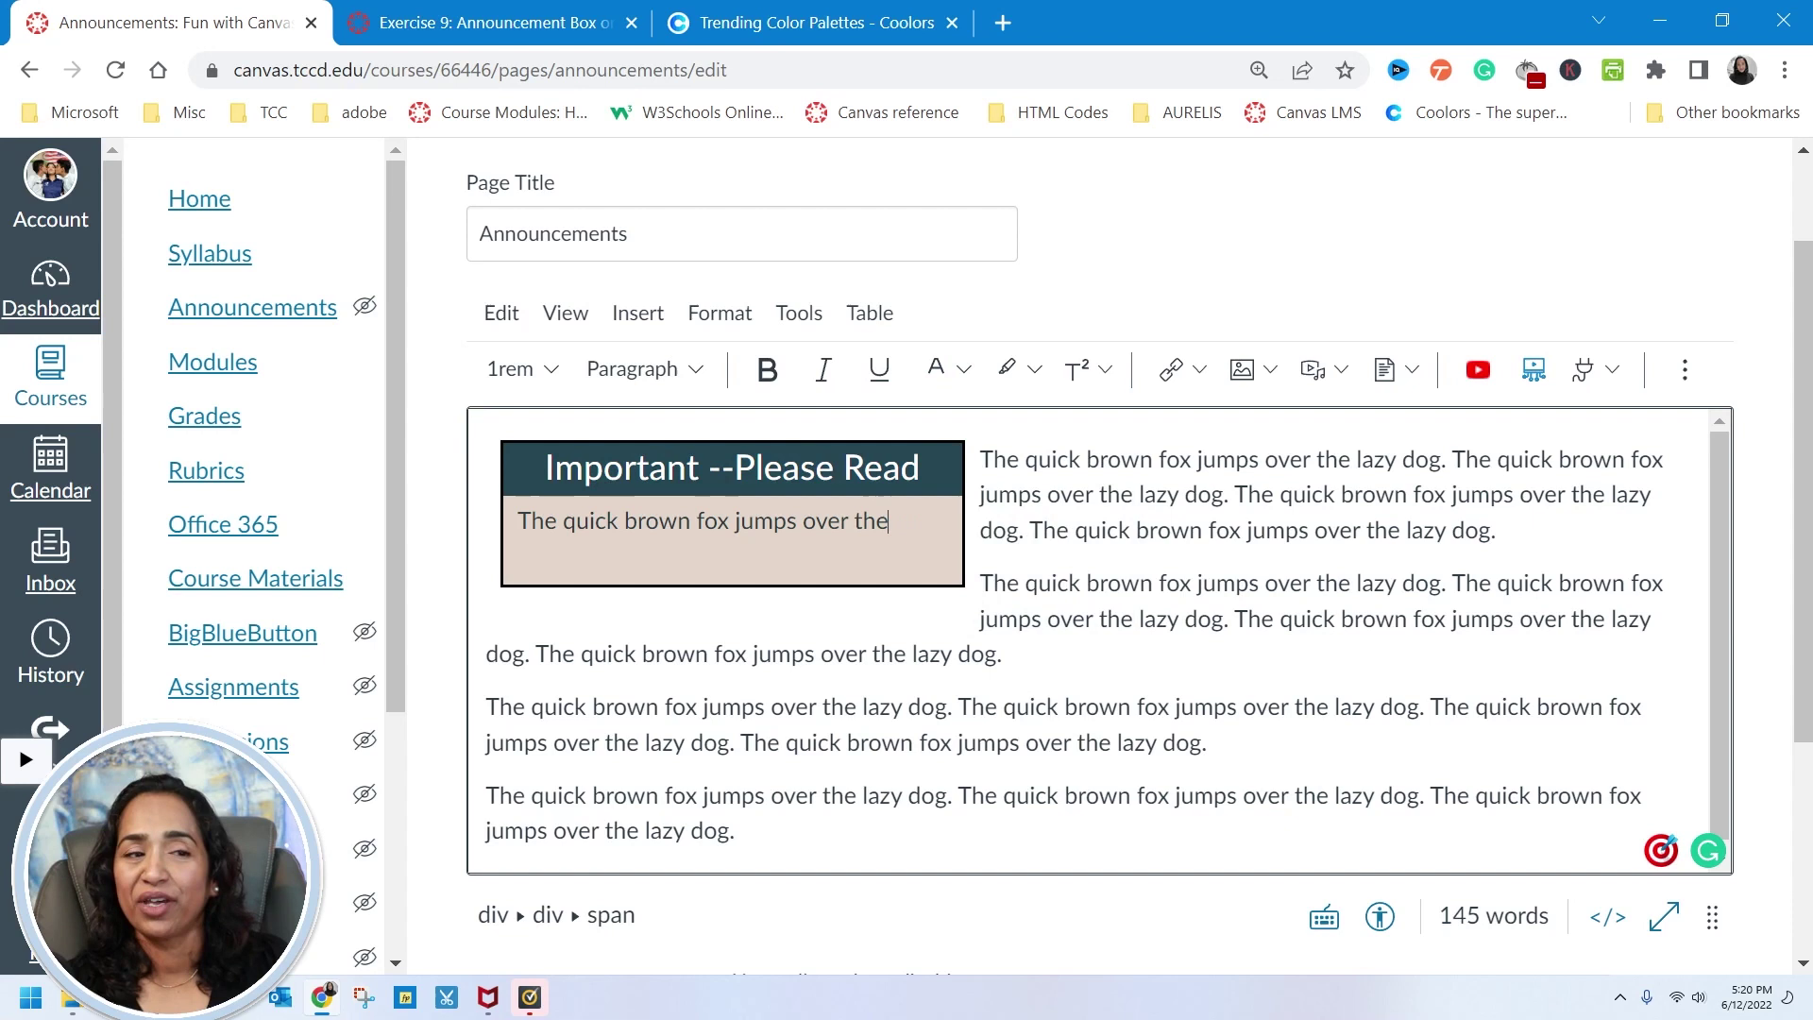
pyautogui.moveTo(926, 469); pyautogui.dragTo(545, 469)
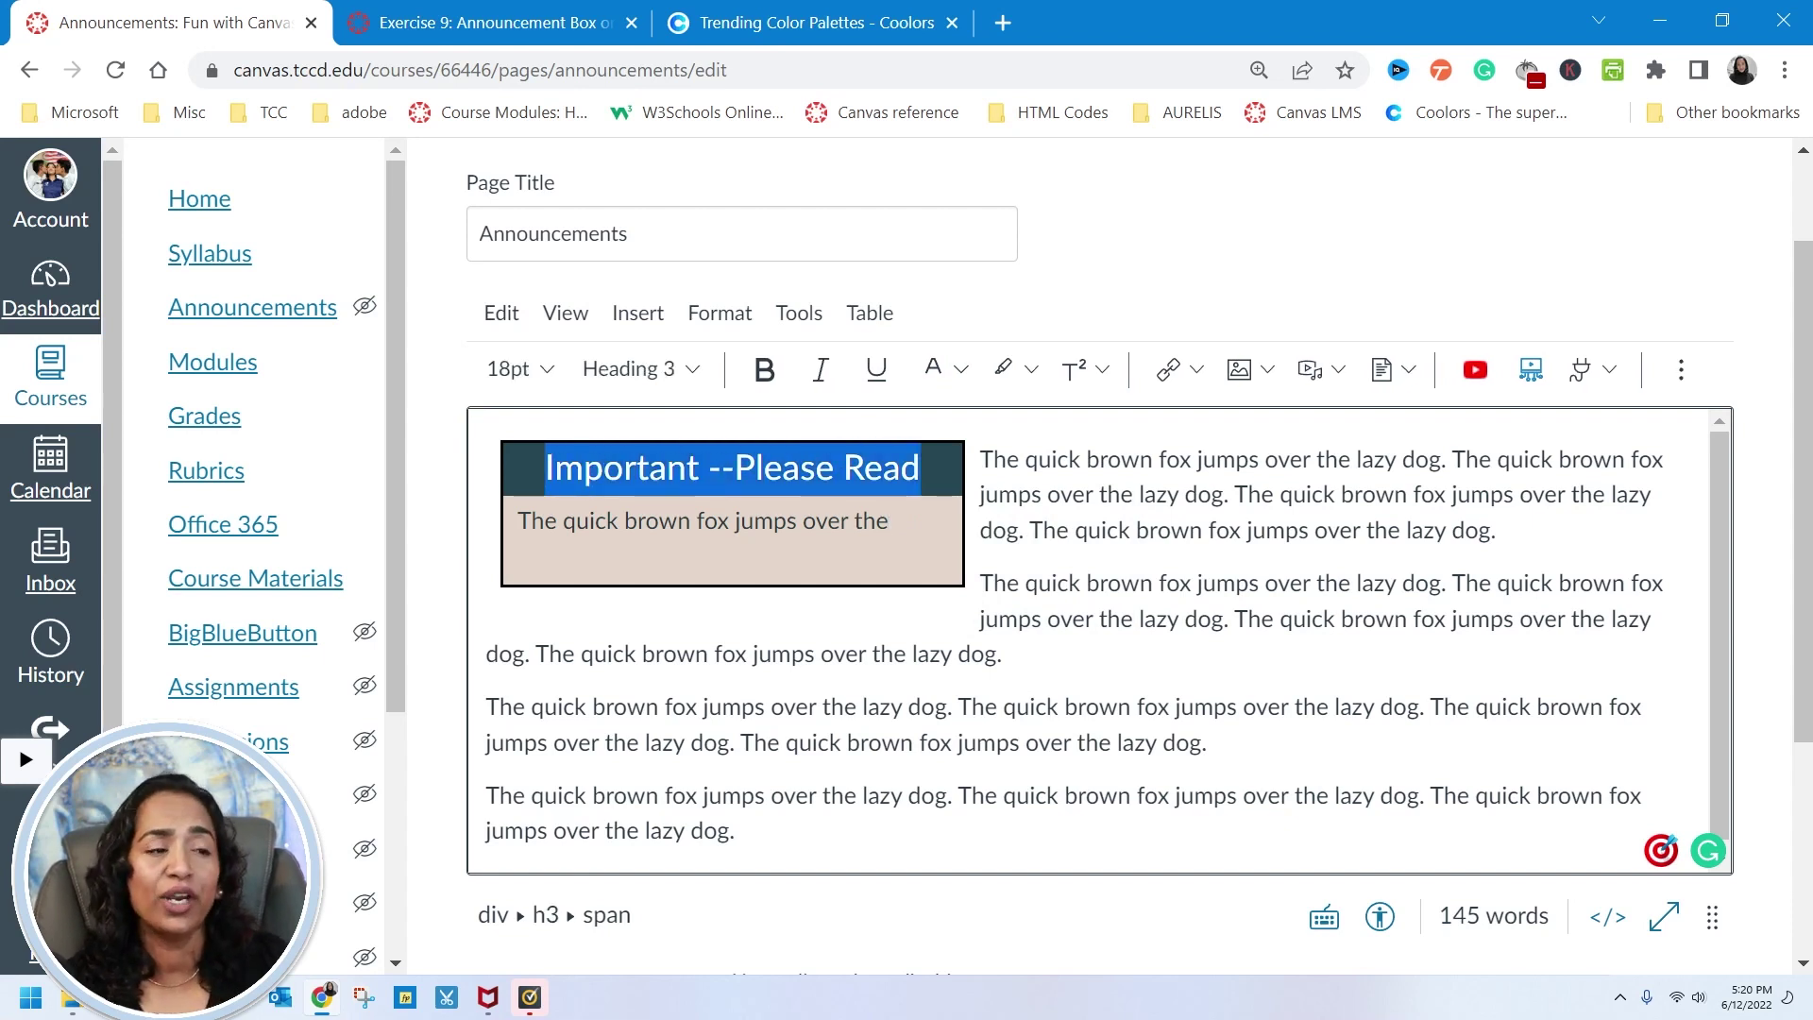
pyautogui.click(920, 470)
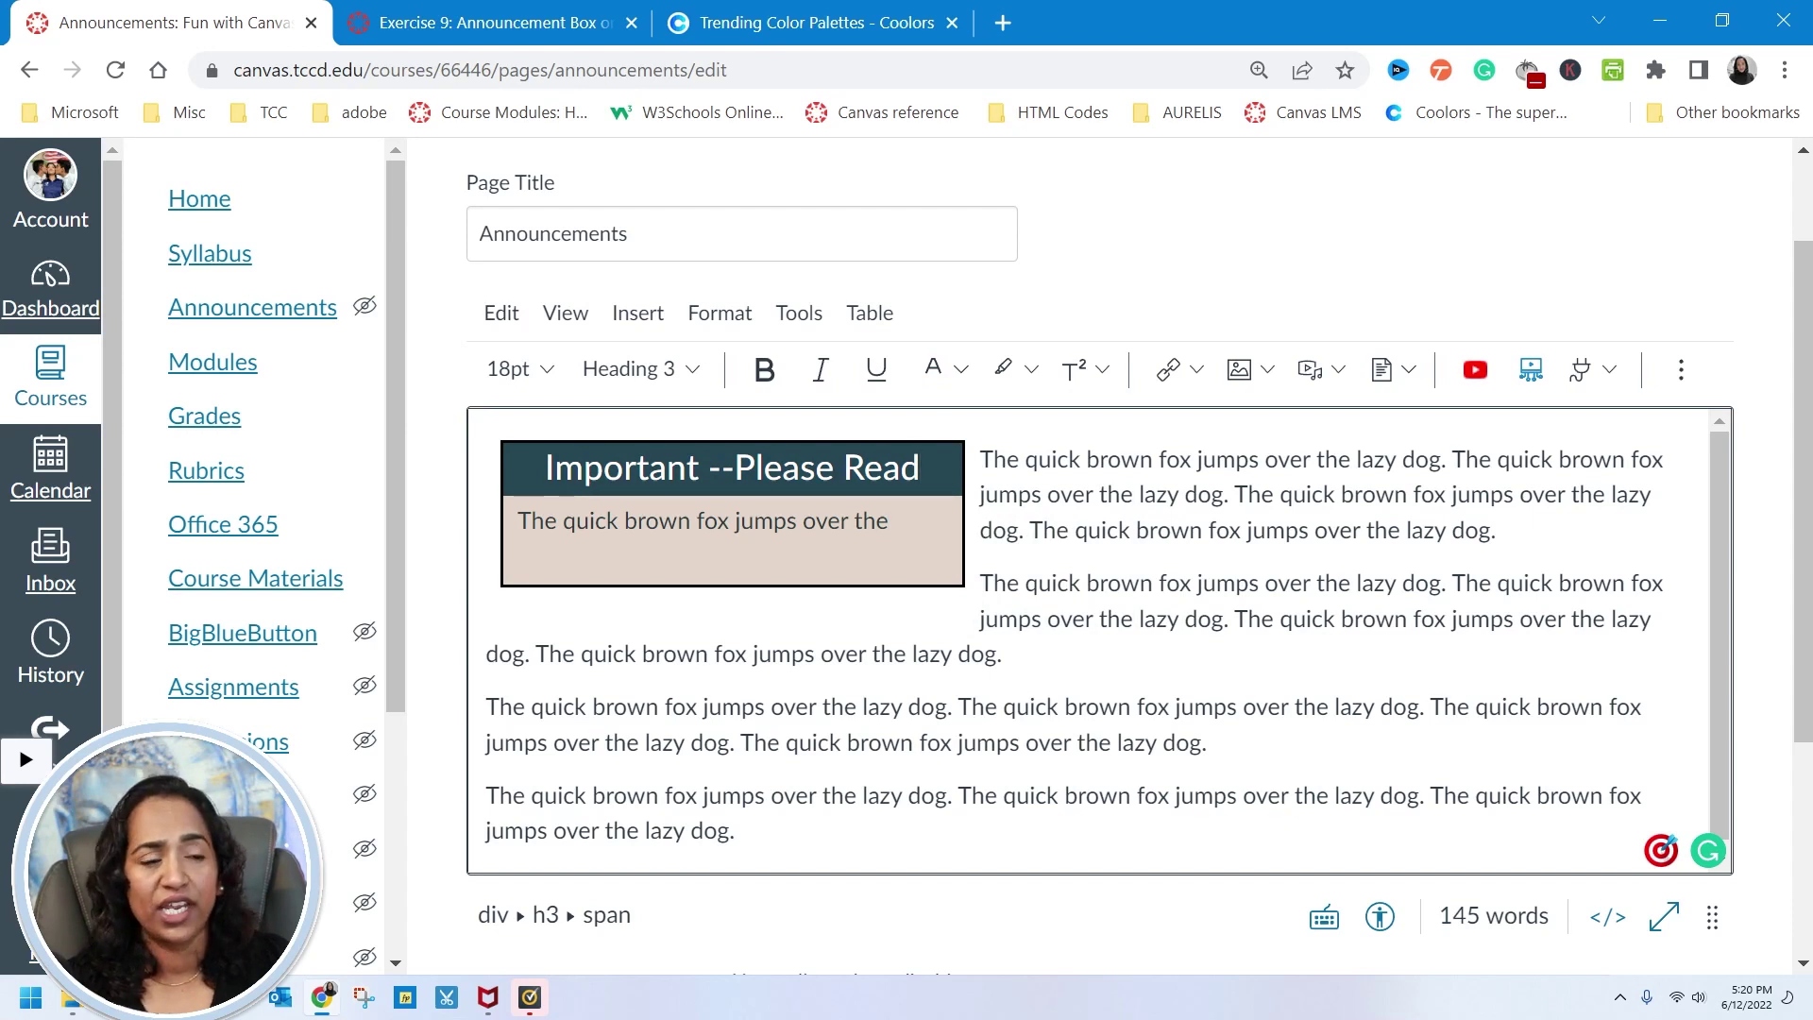
pyautogui.moveTo(890, 521); pyautogui.dragTo(513, 521)
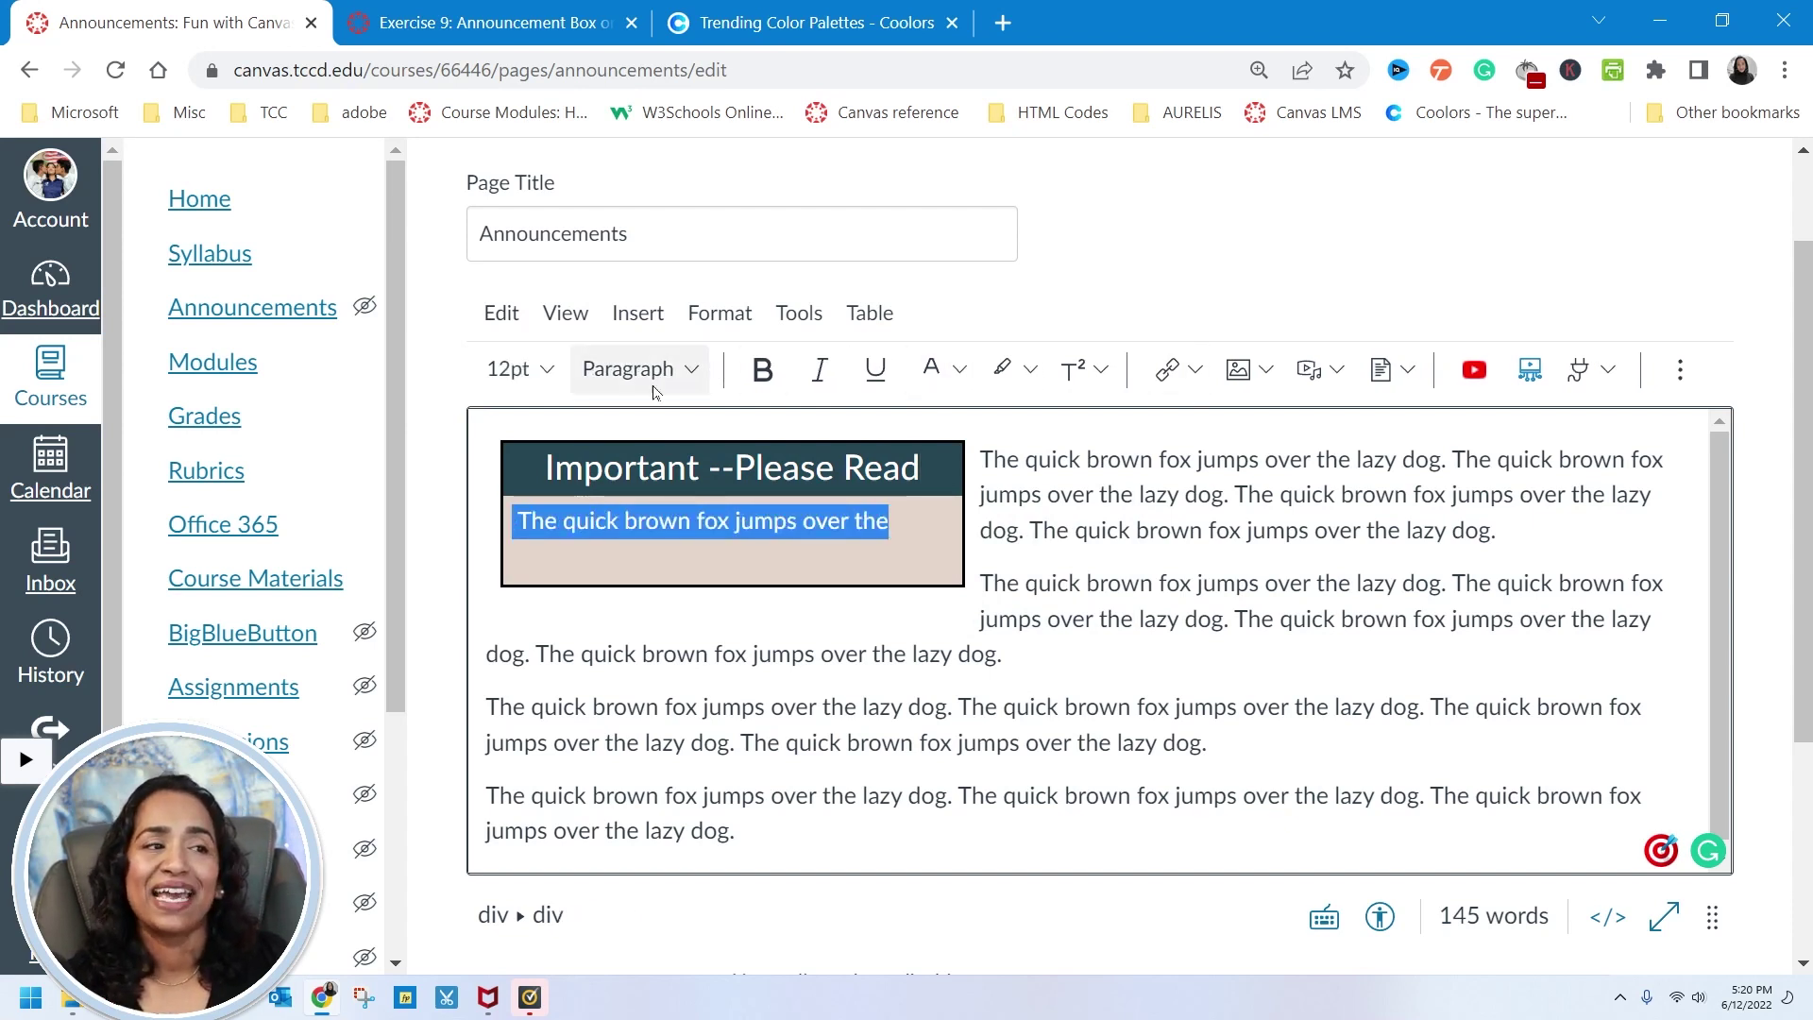
# - Replace the heading's background colour #264653 with 'white' and preview the box
pyautogui.click(1601, 930)
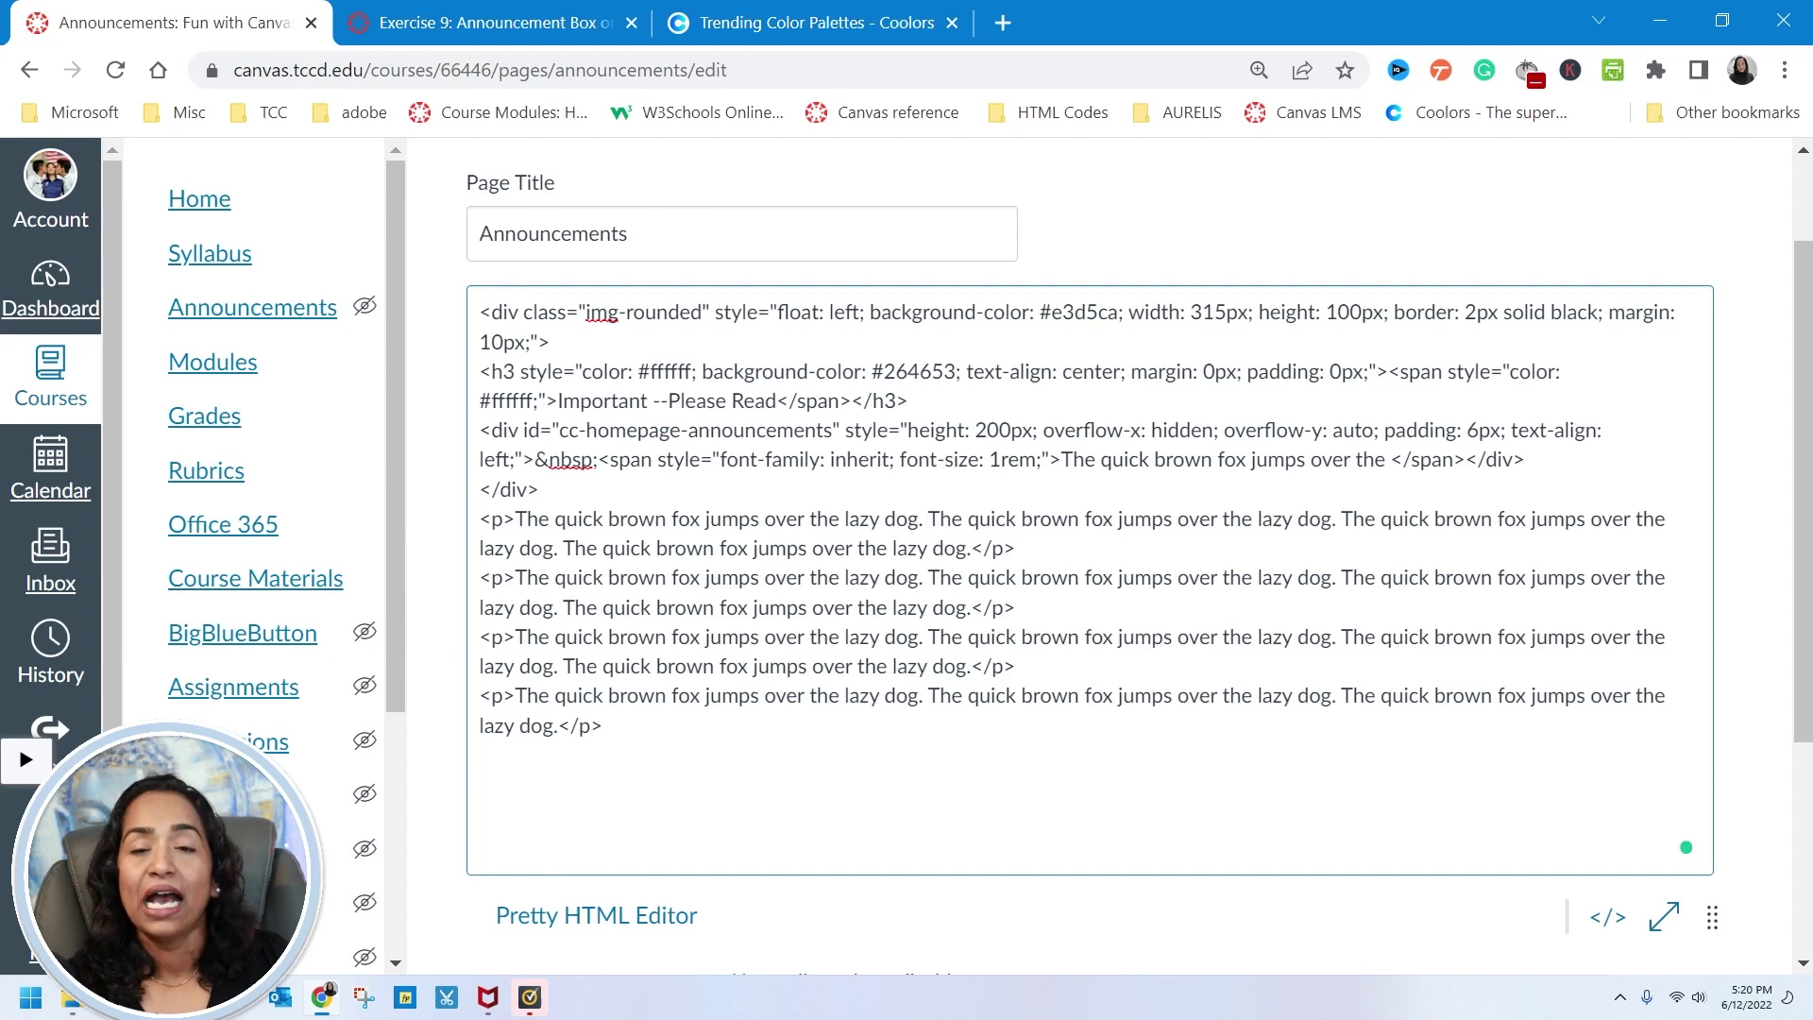
pyautogui.click(1605, 917)
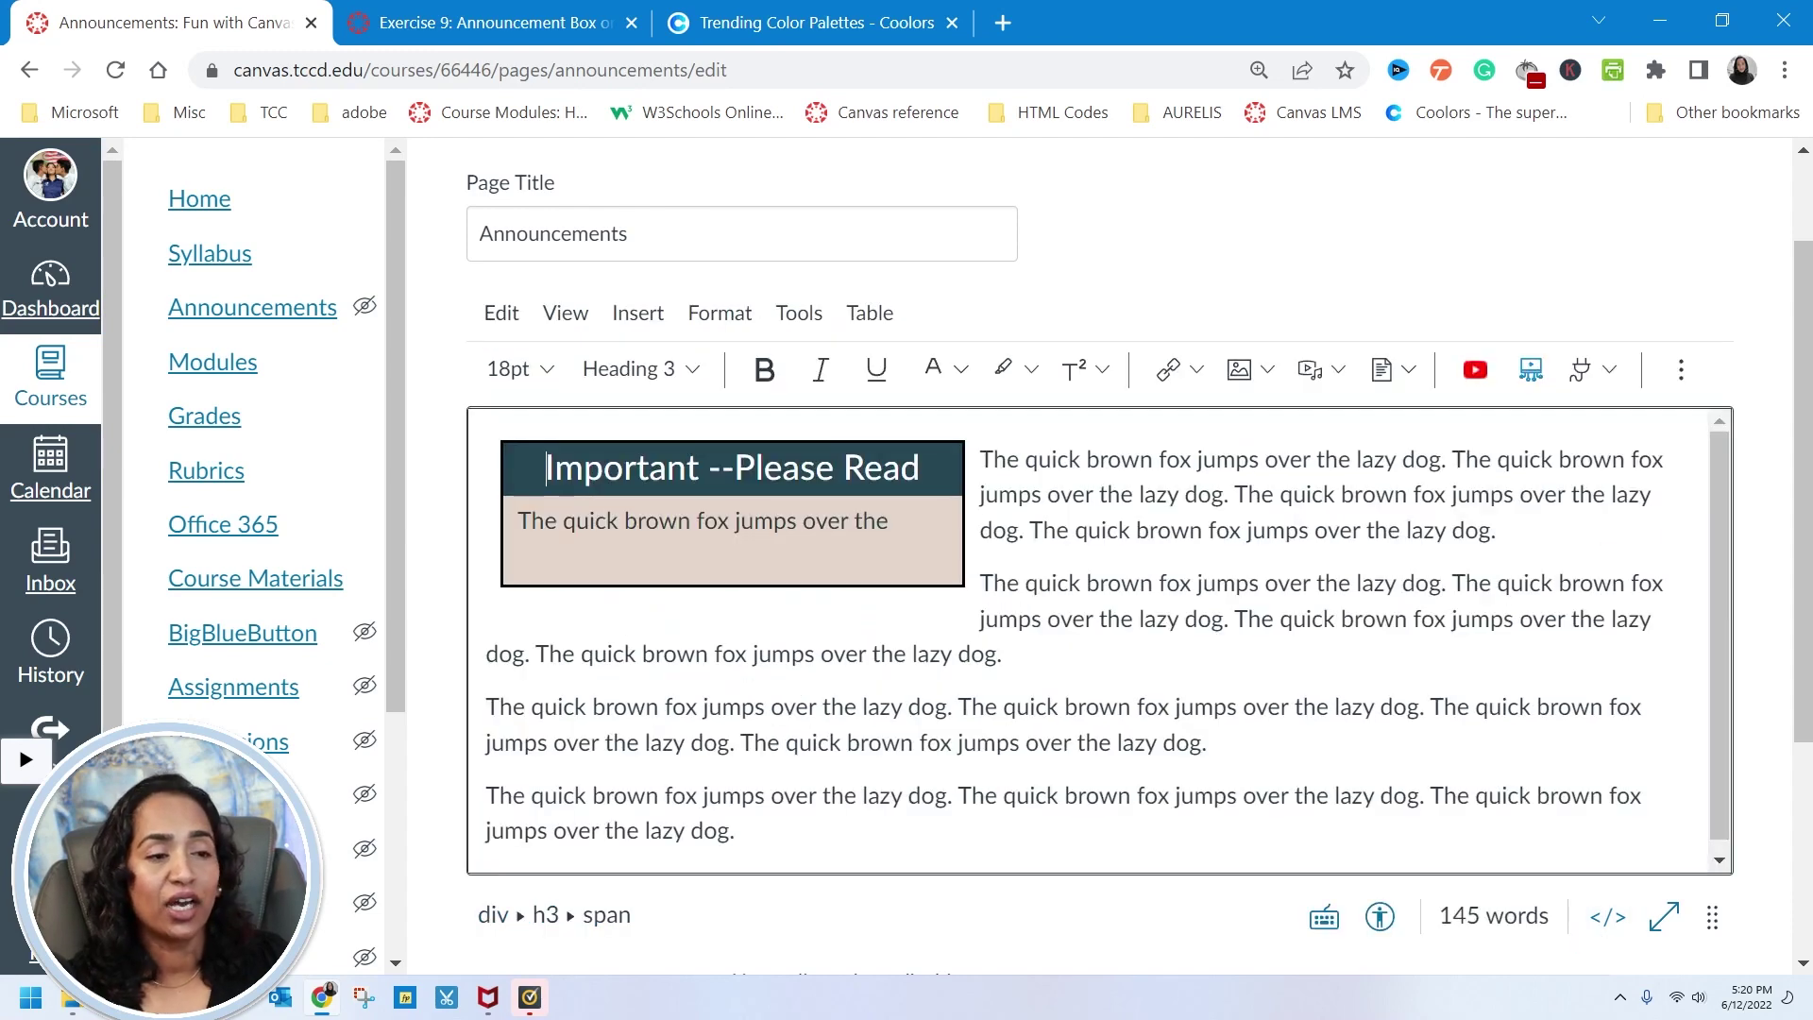
pyautogui.click(740, 520)
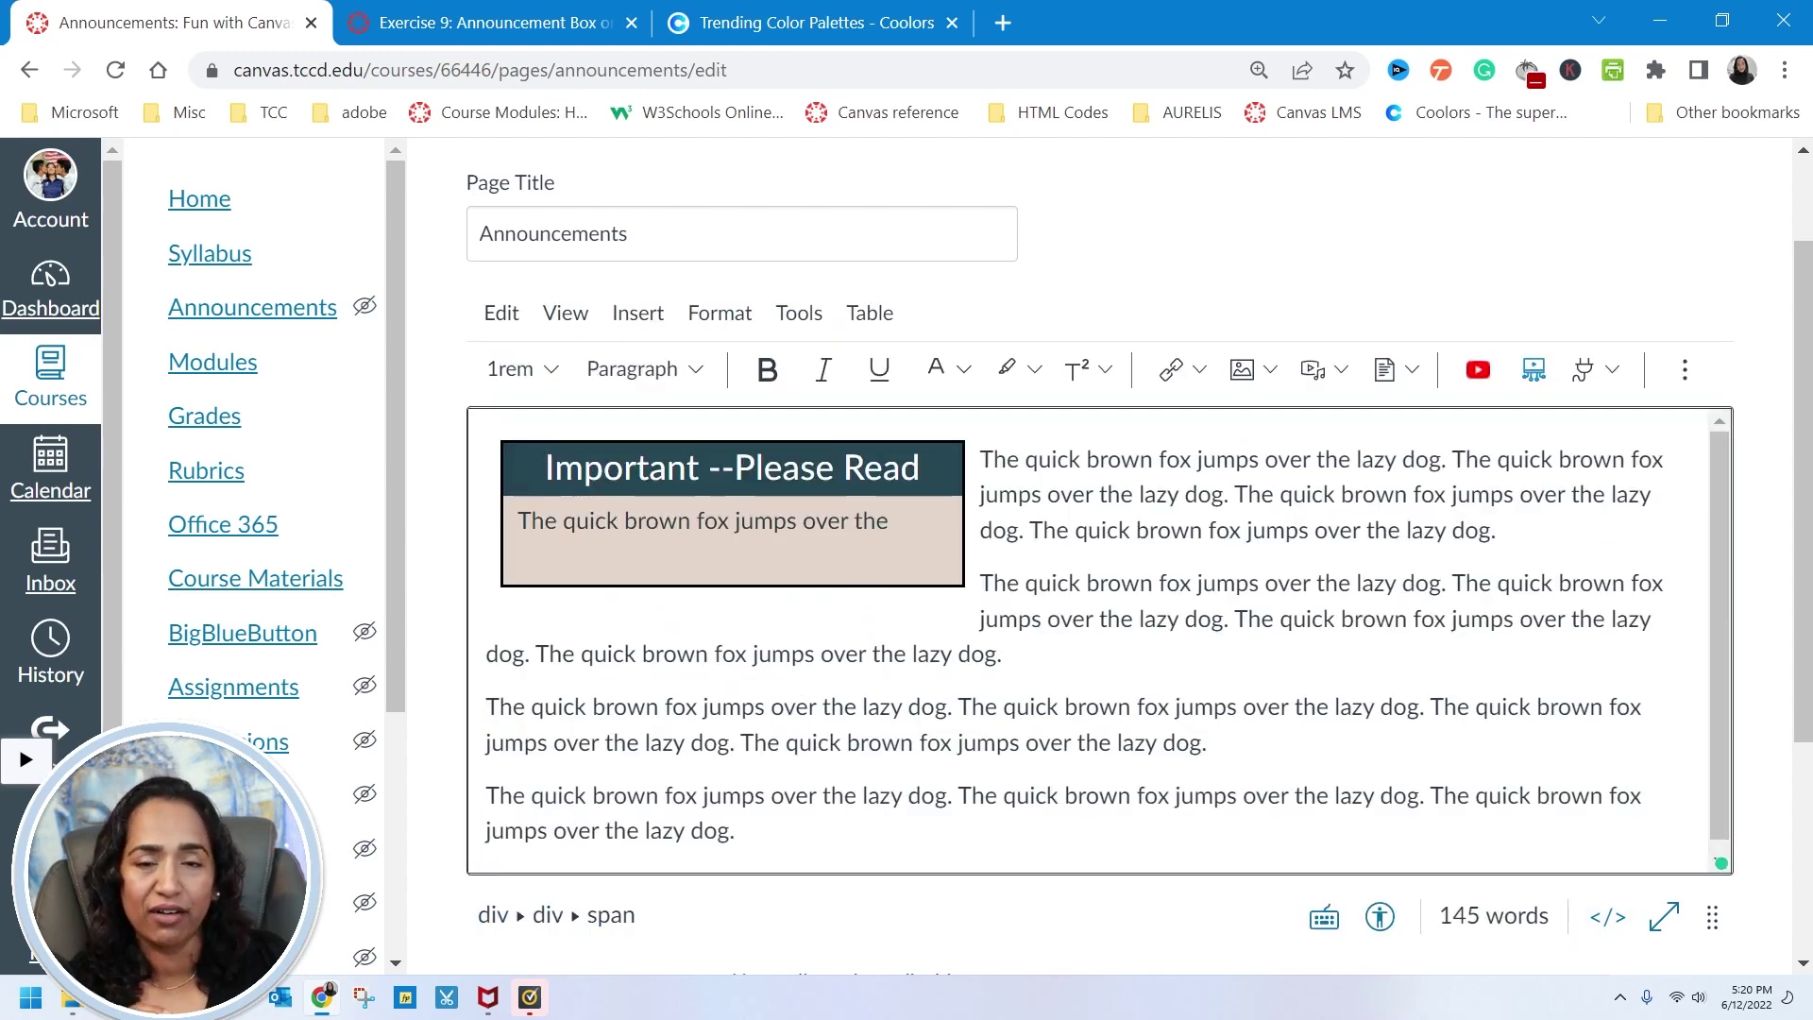
pyautogui.click(1608, 917)
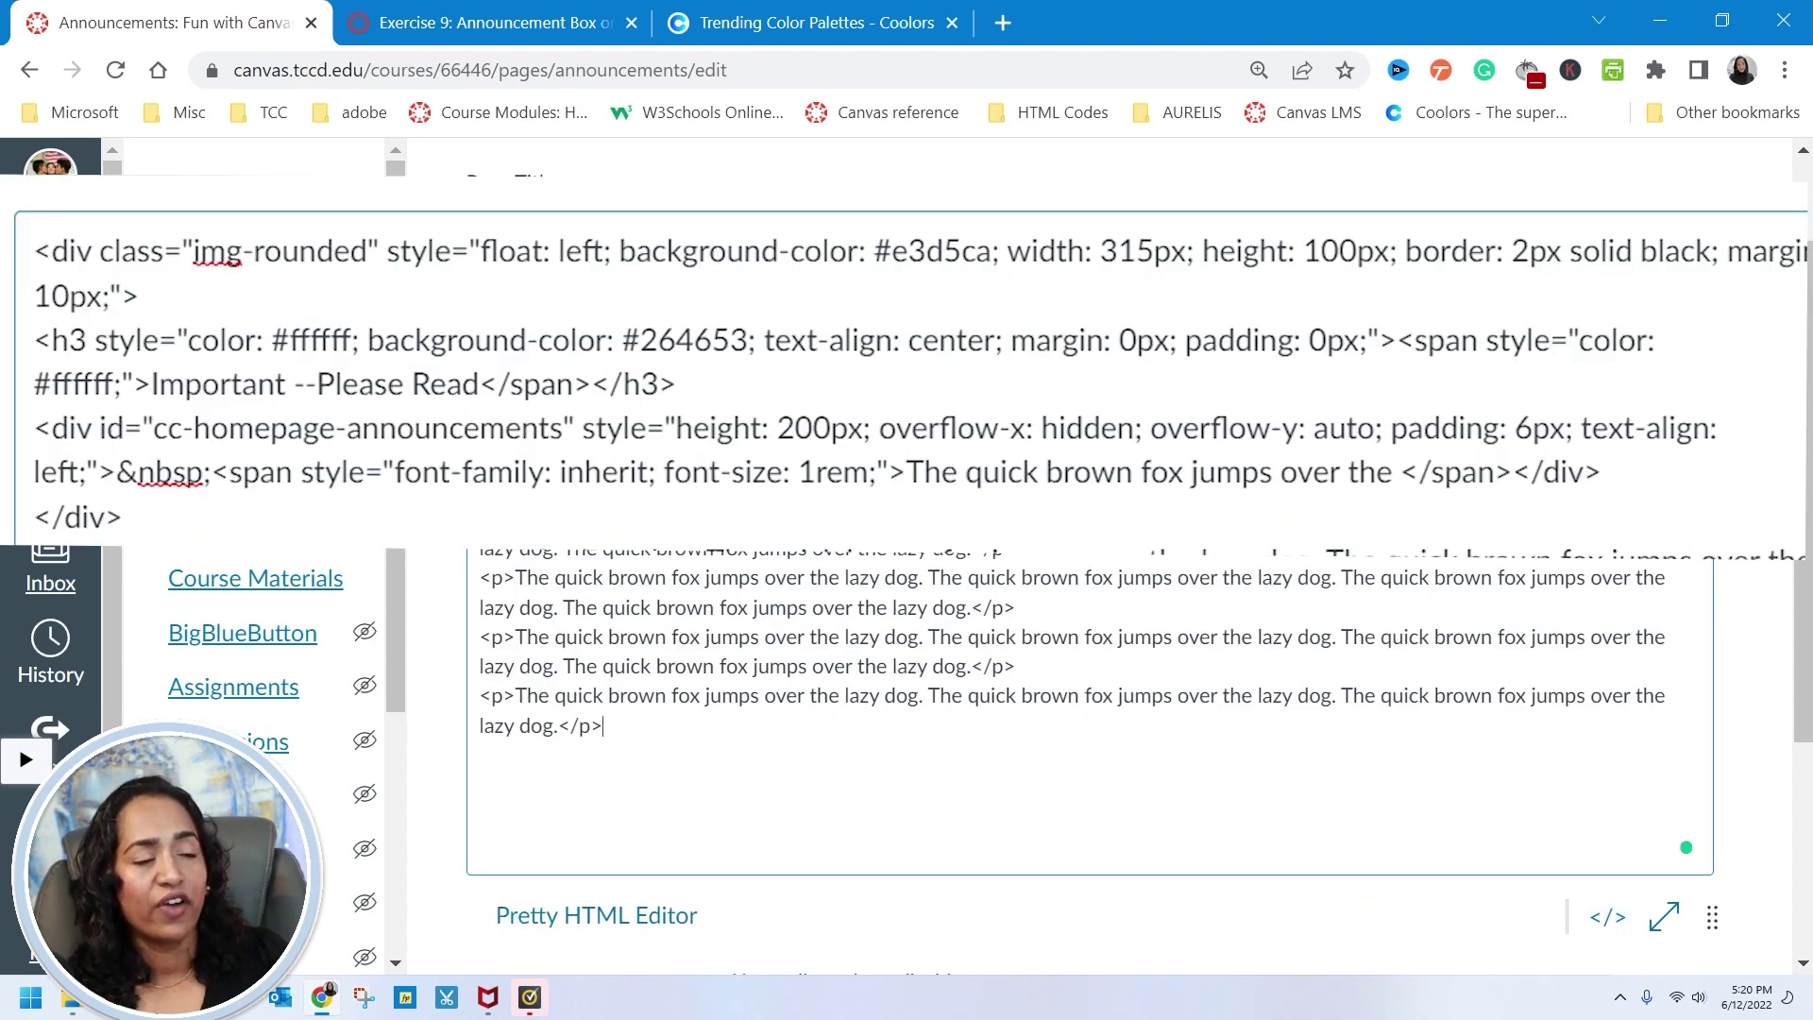
pyautogui.hotkey('shift', 'Left')
pyautogui.hotkey('shift', 'Left')
pyautogui.hotkey('shift', 'Left')
pyautogui.hotkey('shift', 'Left')
pyautogui.hotkey('shift', 'Left')
pyautogui.hotkey('shift', 'Left')
pyautogui.hotkey('shift', 'Left')
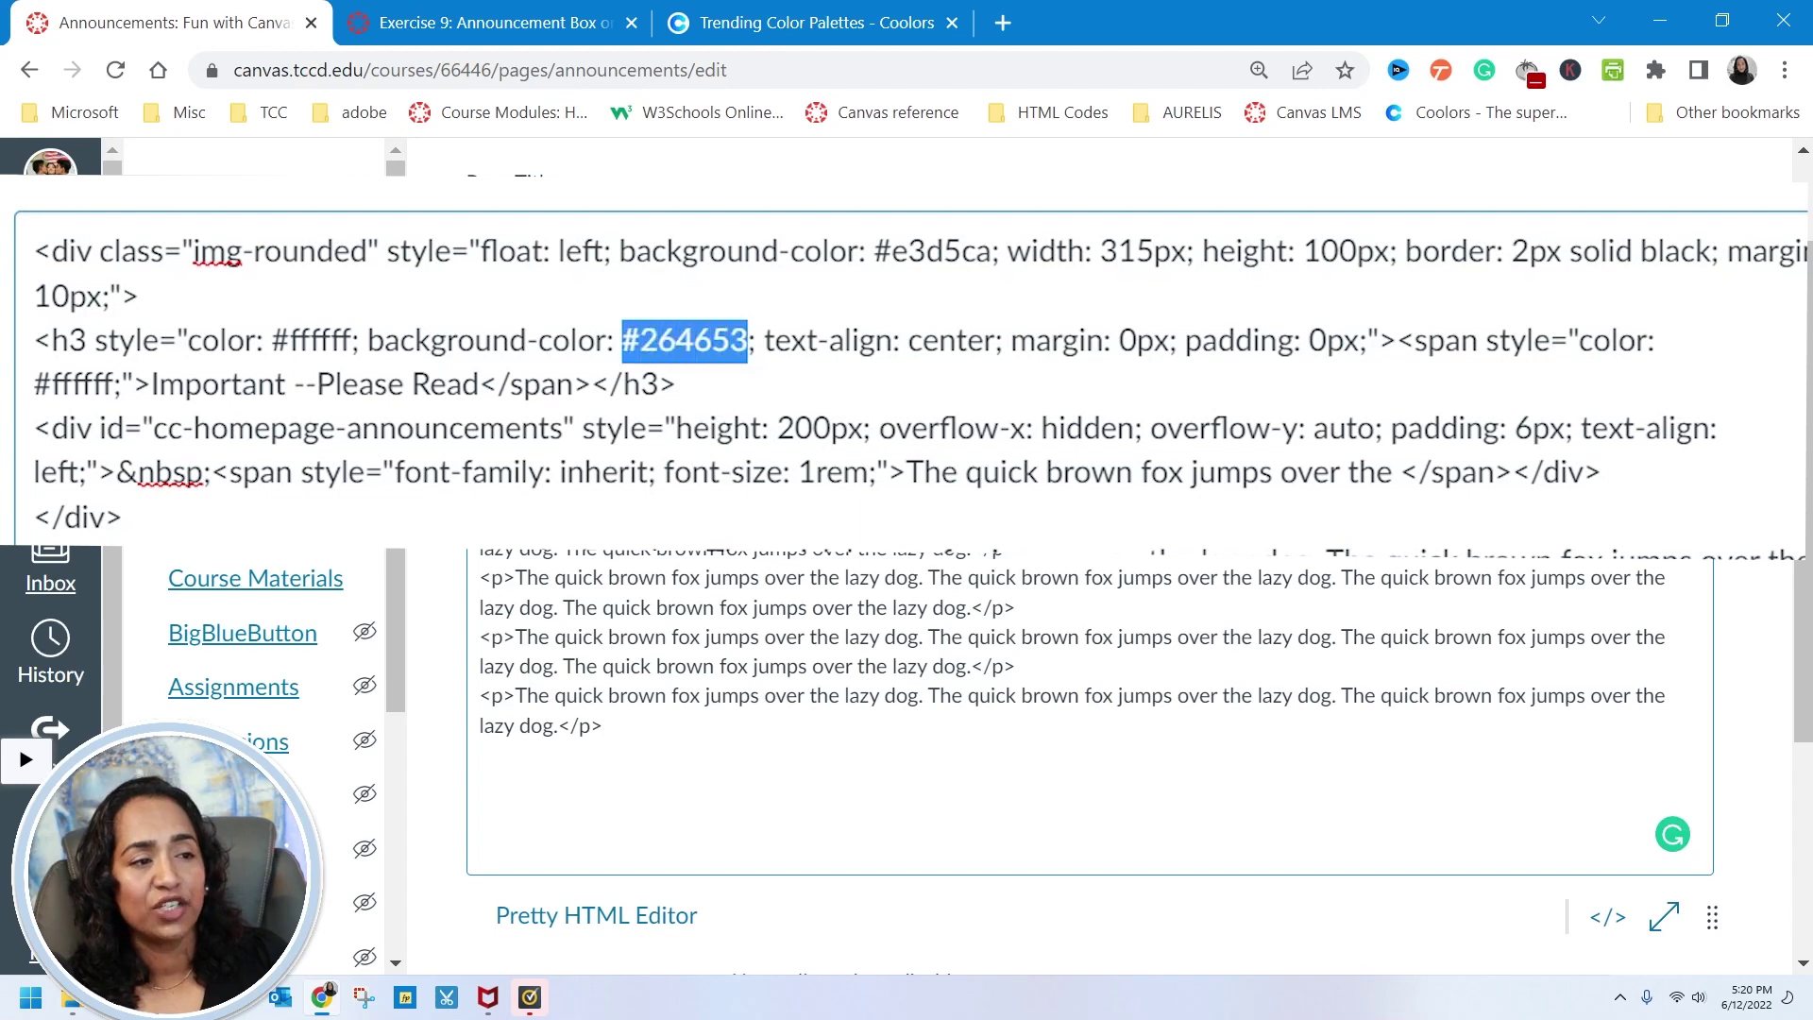
pyautogui.write('white')
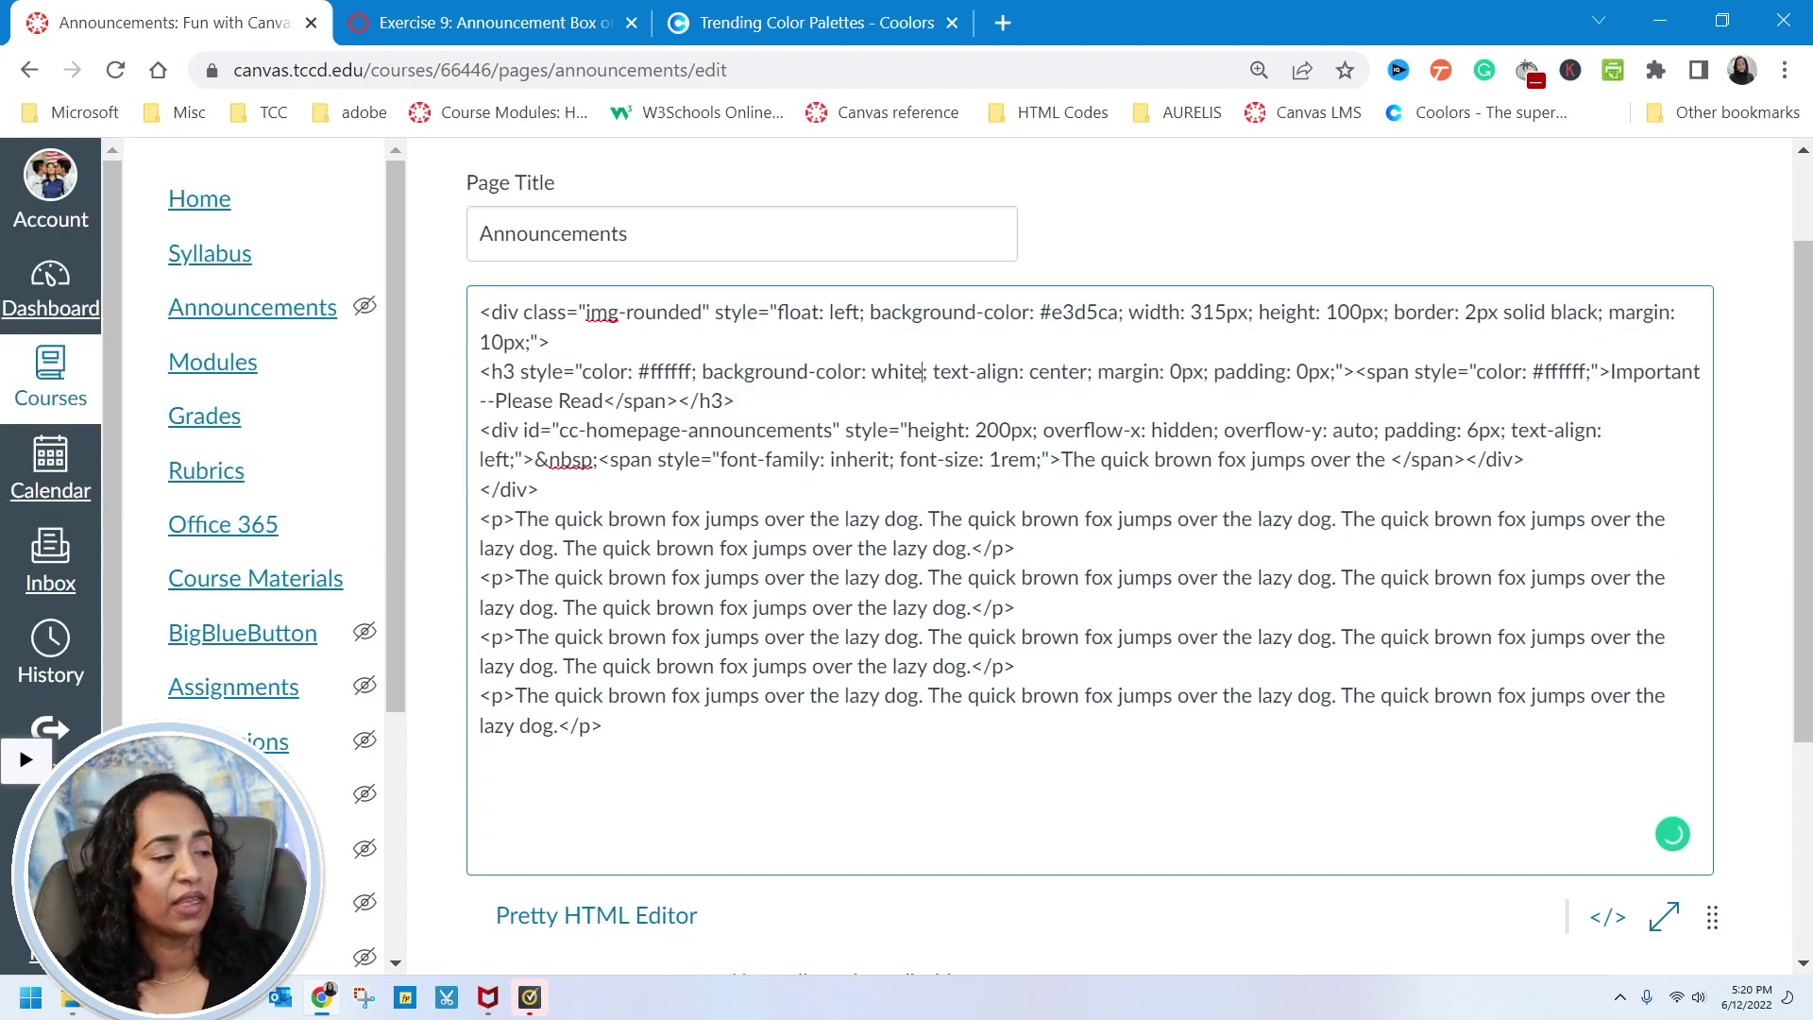
pyautogui.click(1609, 916)
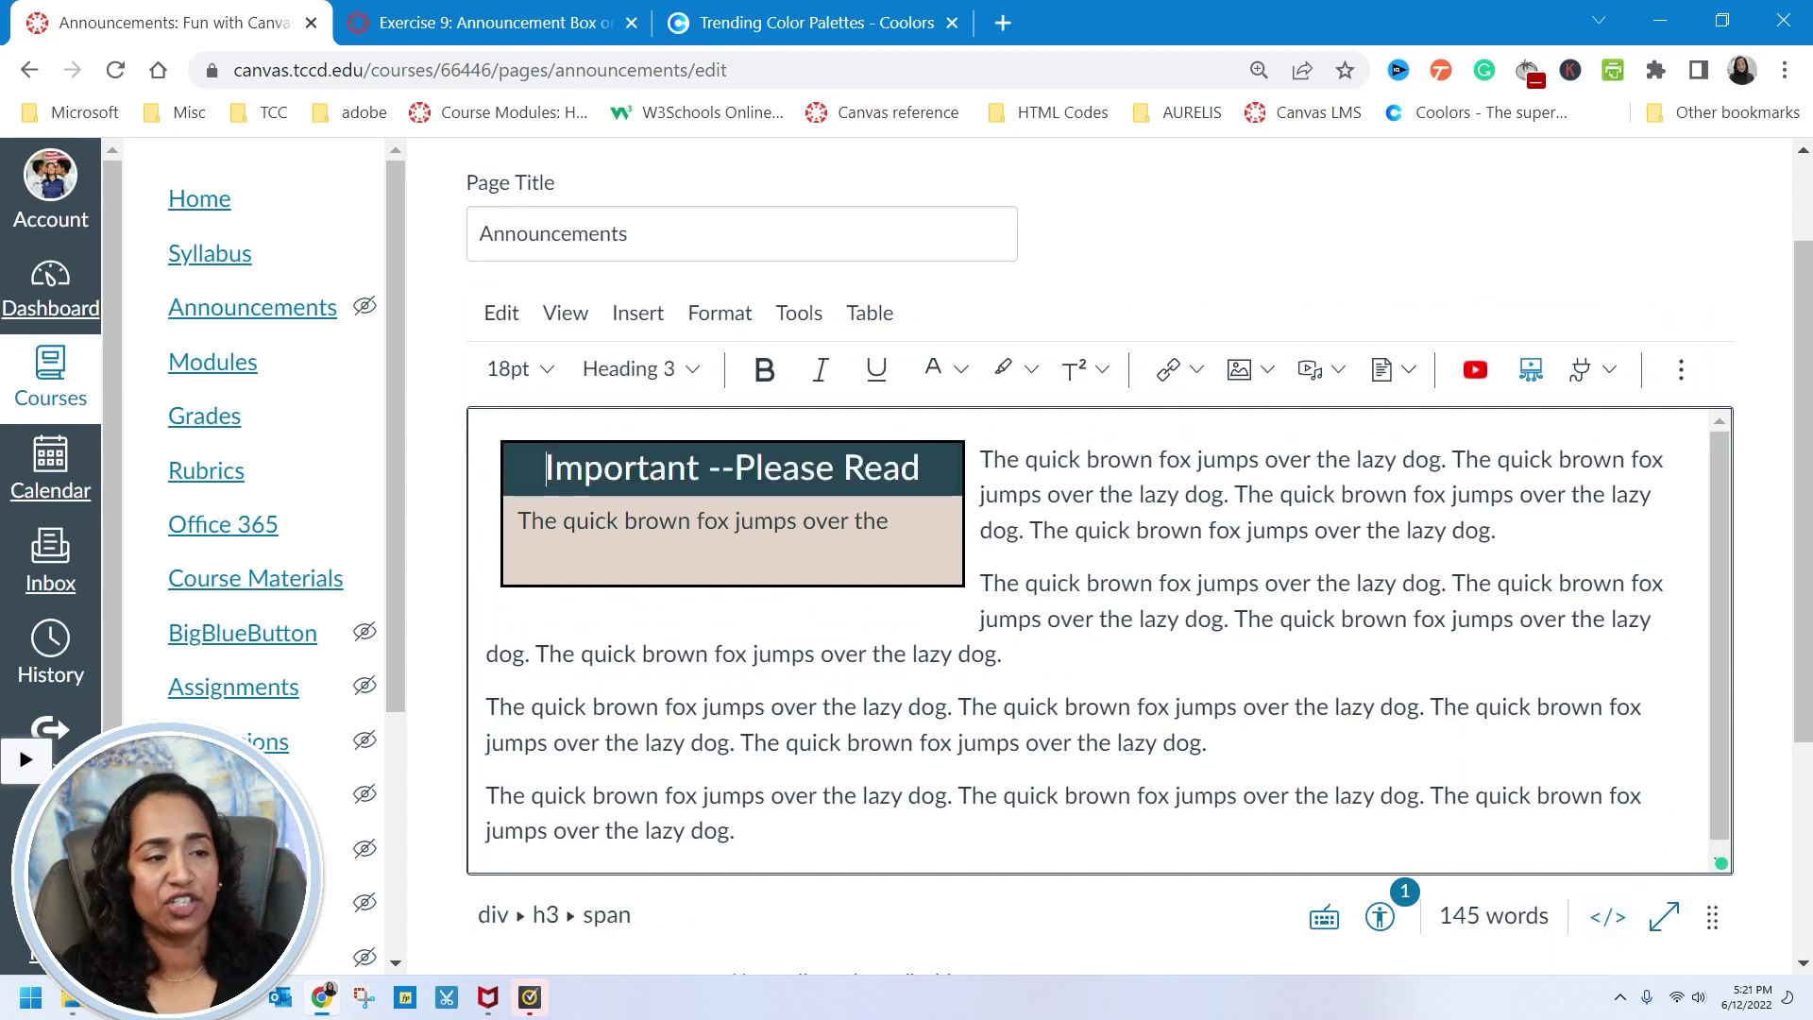
# - Replace the box background value e3d5ca with 'white' and preview the result
pyautogui.click(1609, 916)
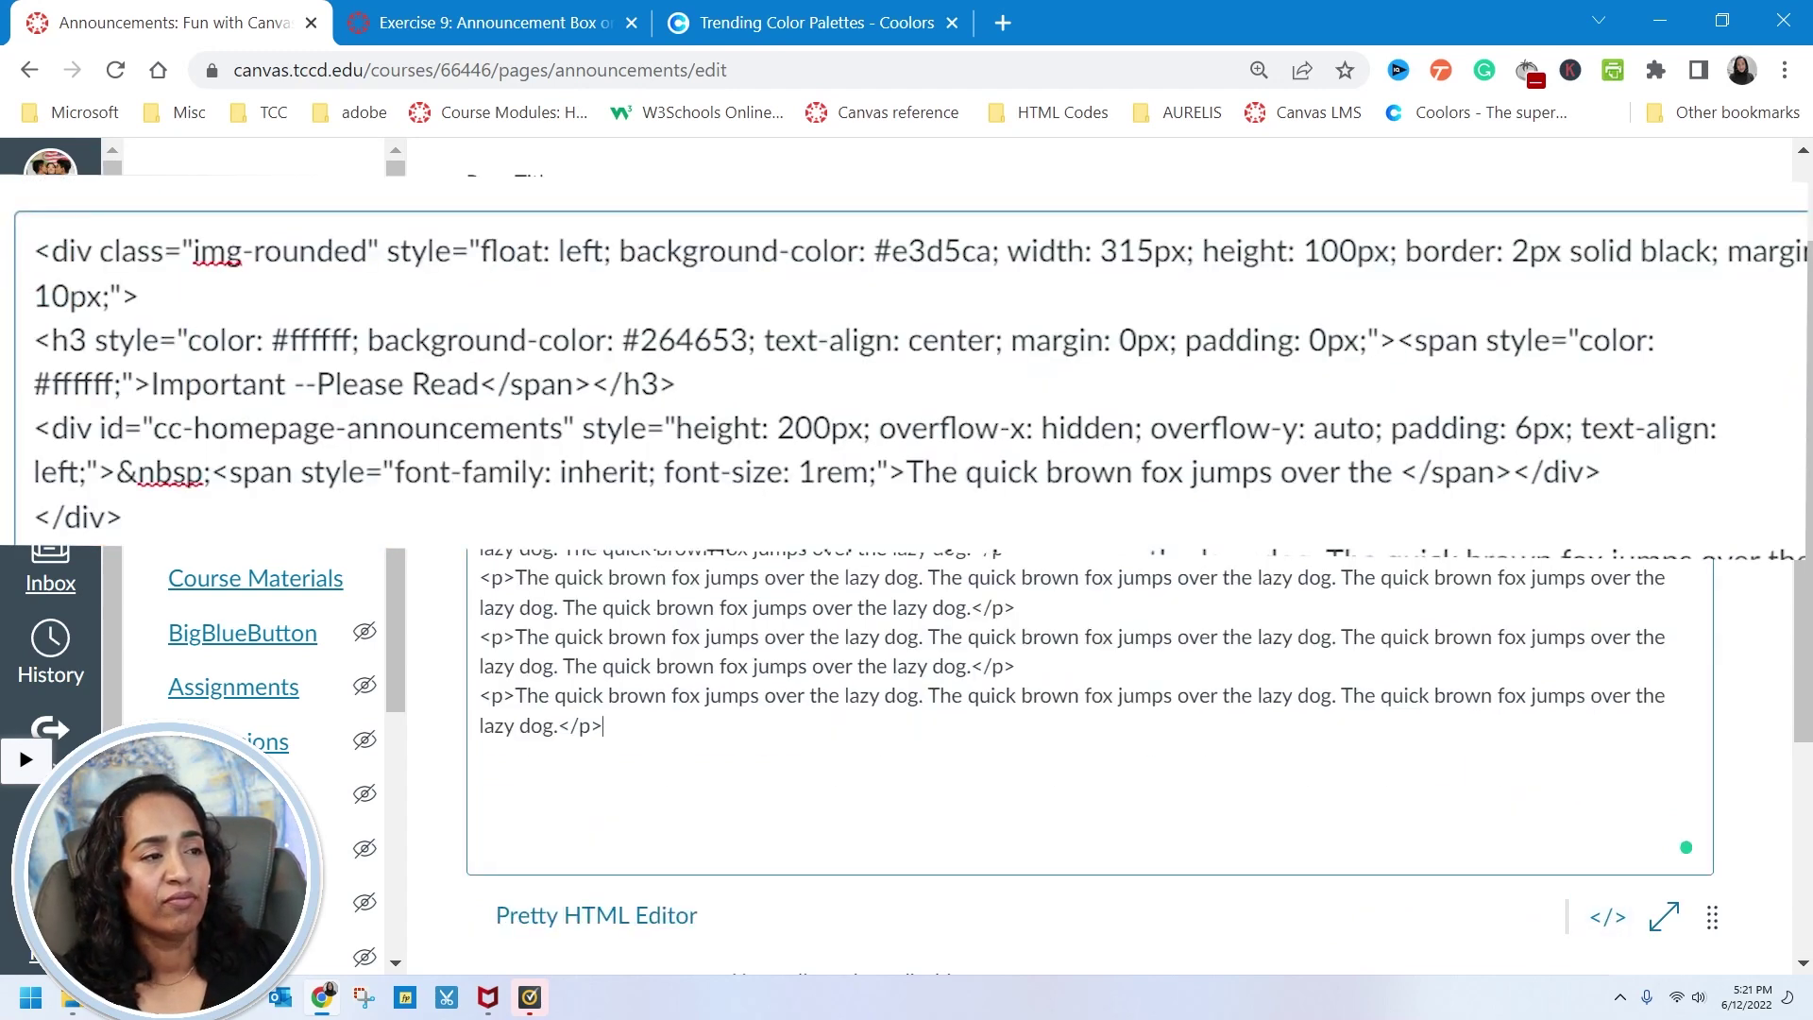
pyautogui.moveTo(992, 251); pyautogui.dragTo(894, 251)
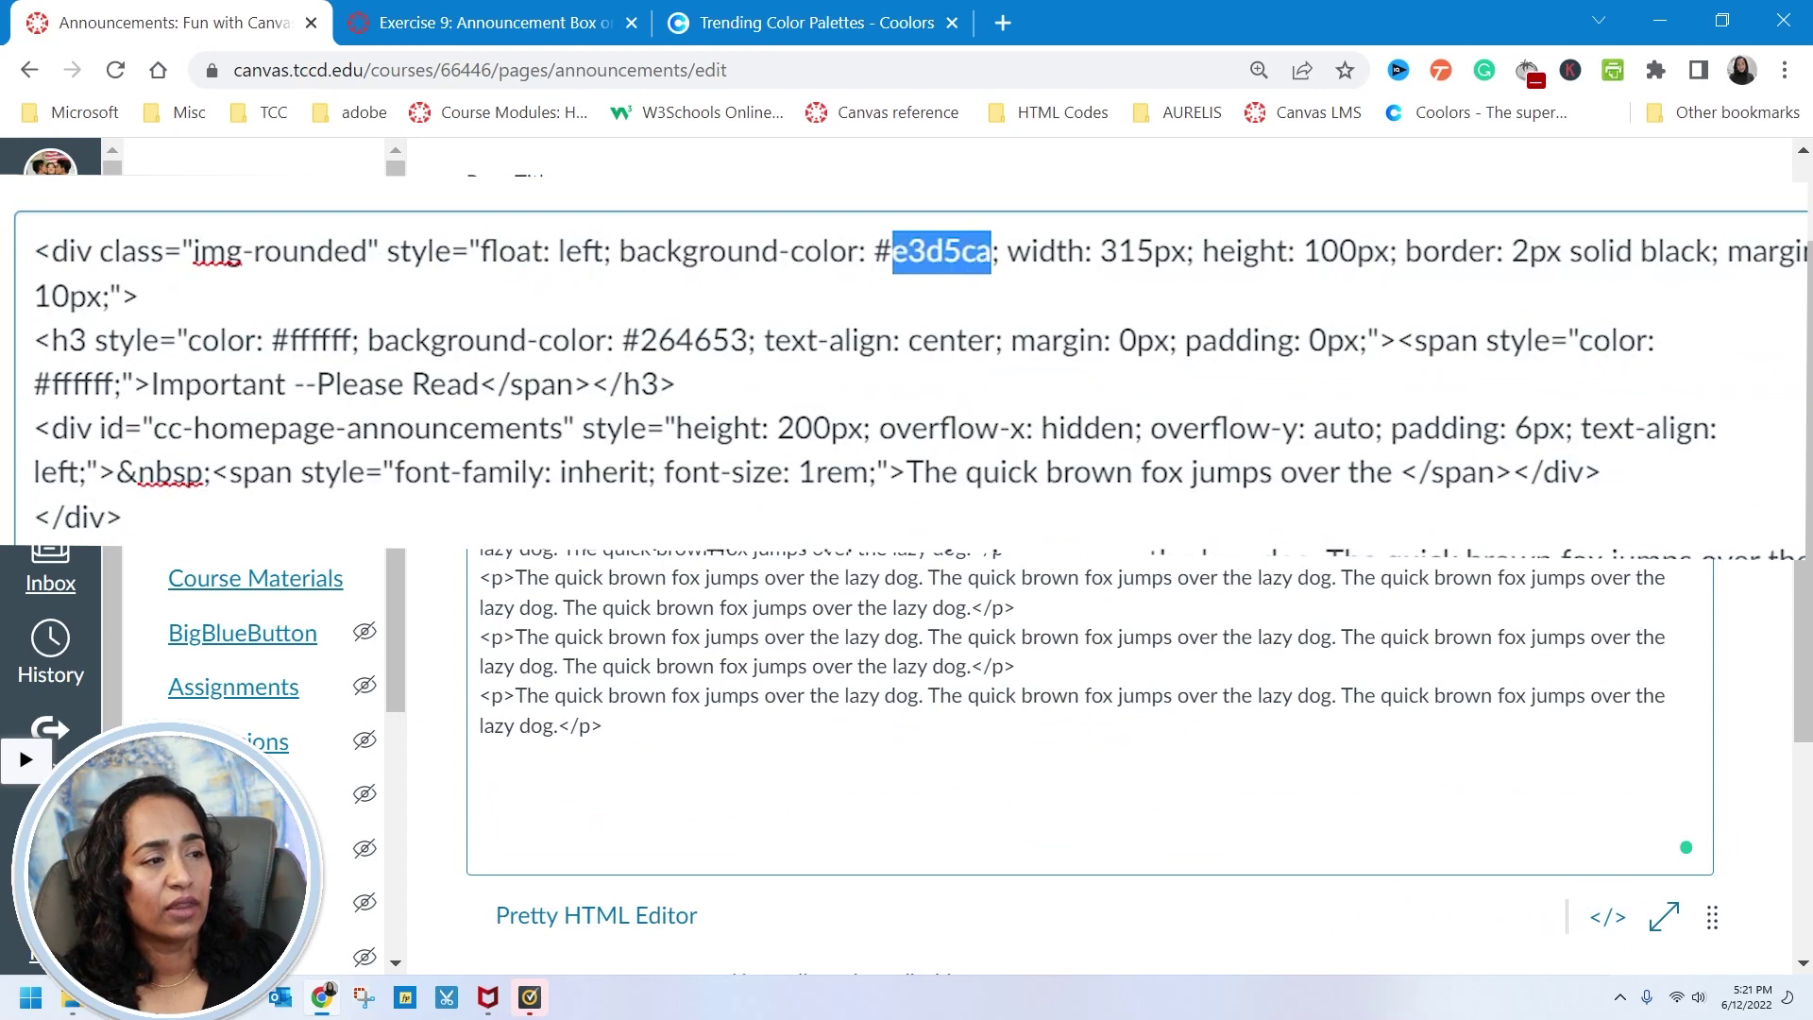
pyautogui.write('white')
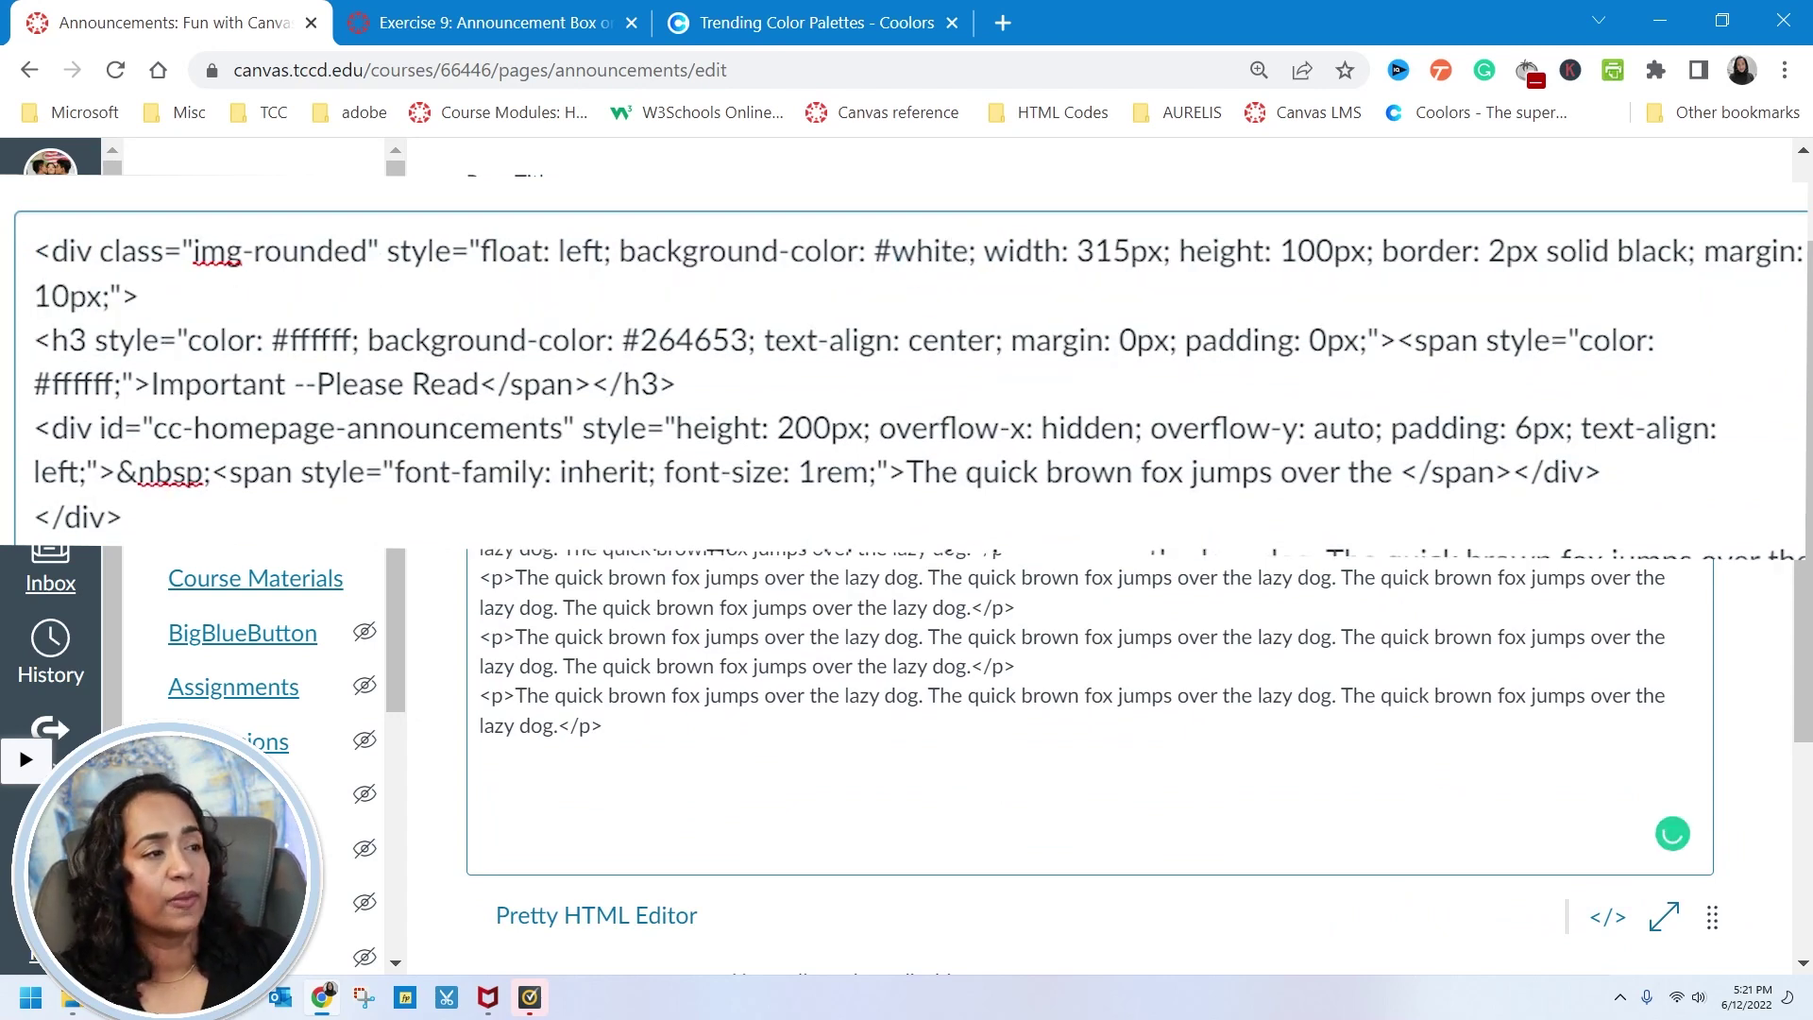
pyautogui.click(1606, 918)
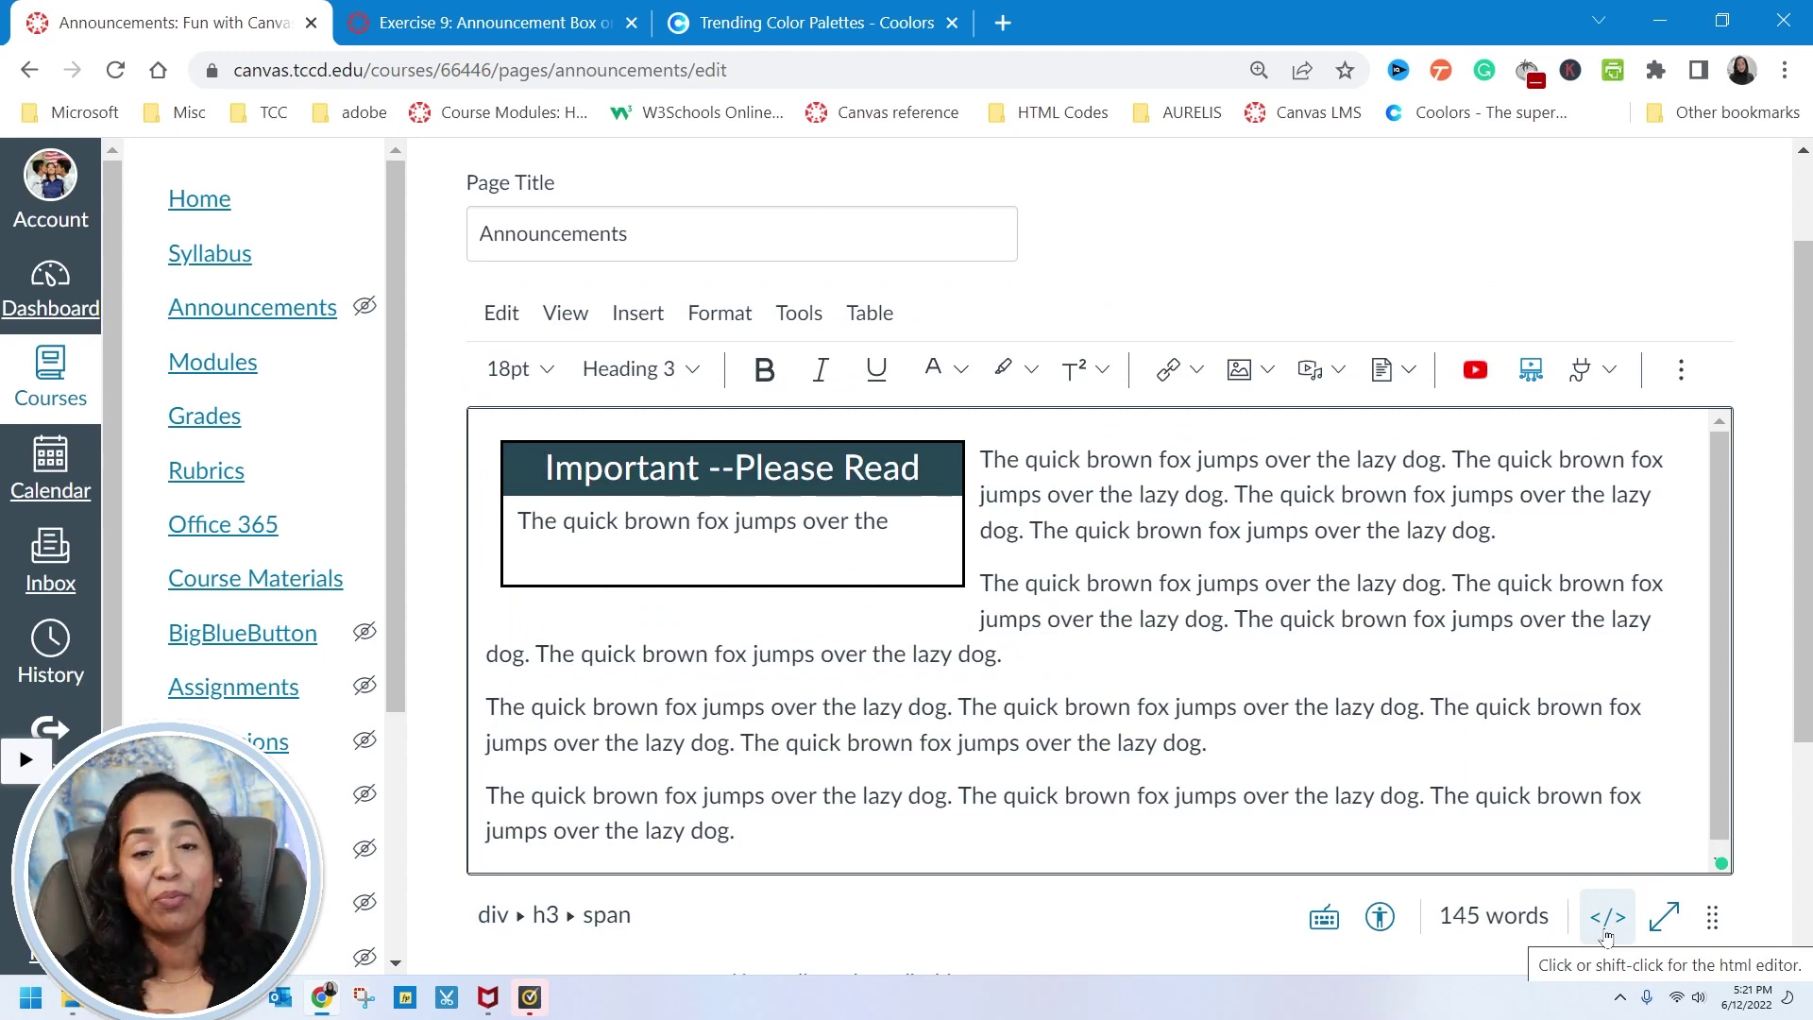
# - Undo the white background so the box's background-color is #e3d5ca again
pyautogui.click(1606, 917)
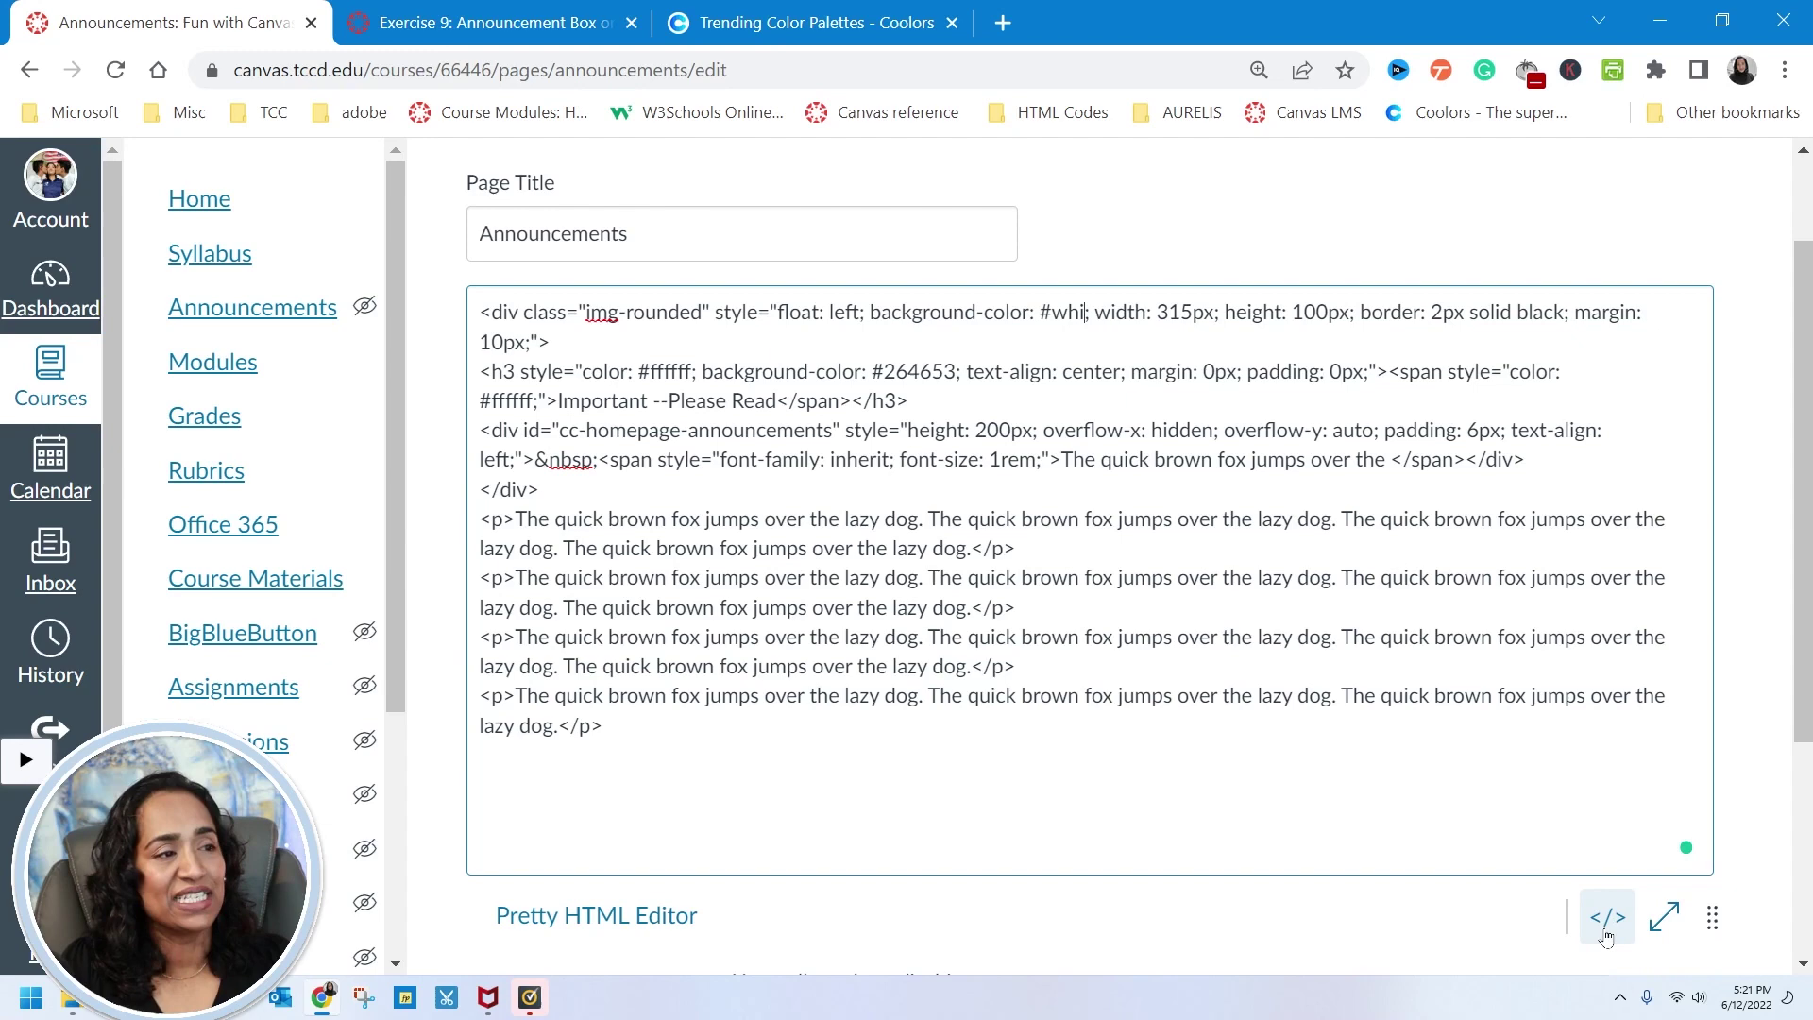
pyautogui.hotkey('ctrl', 'z')
pyautogui.click(1025, 372)
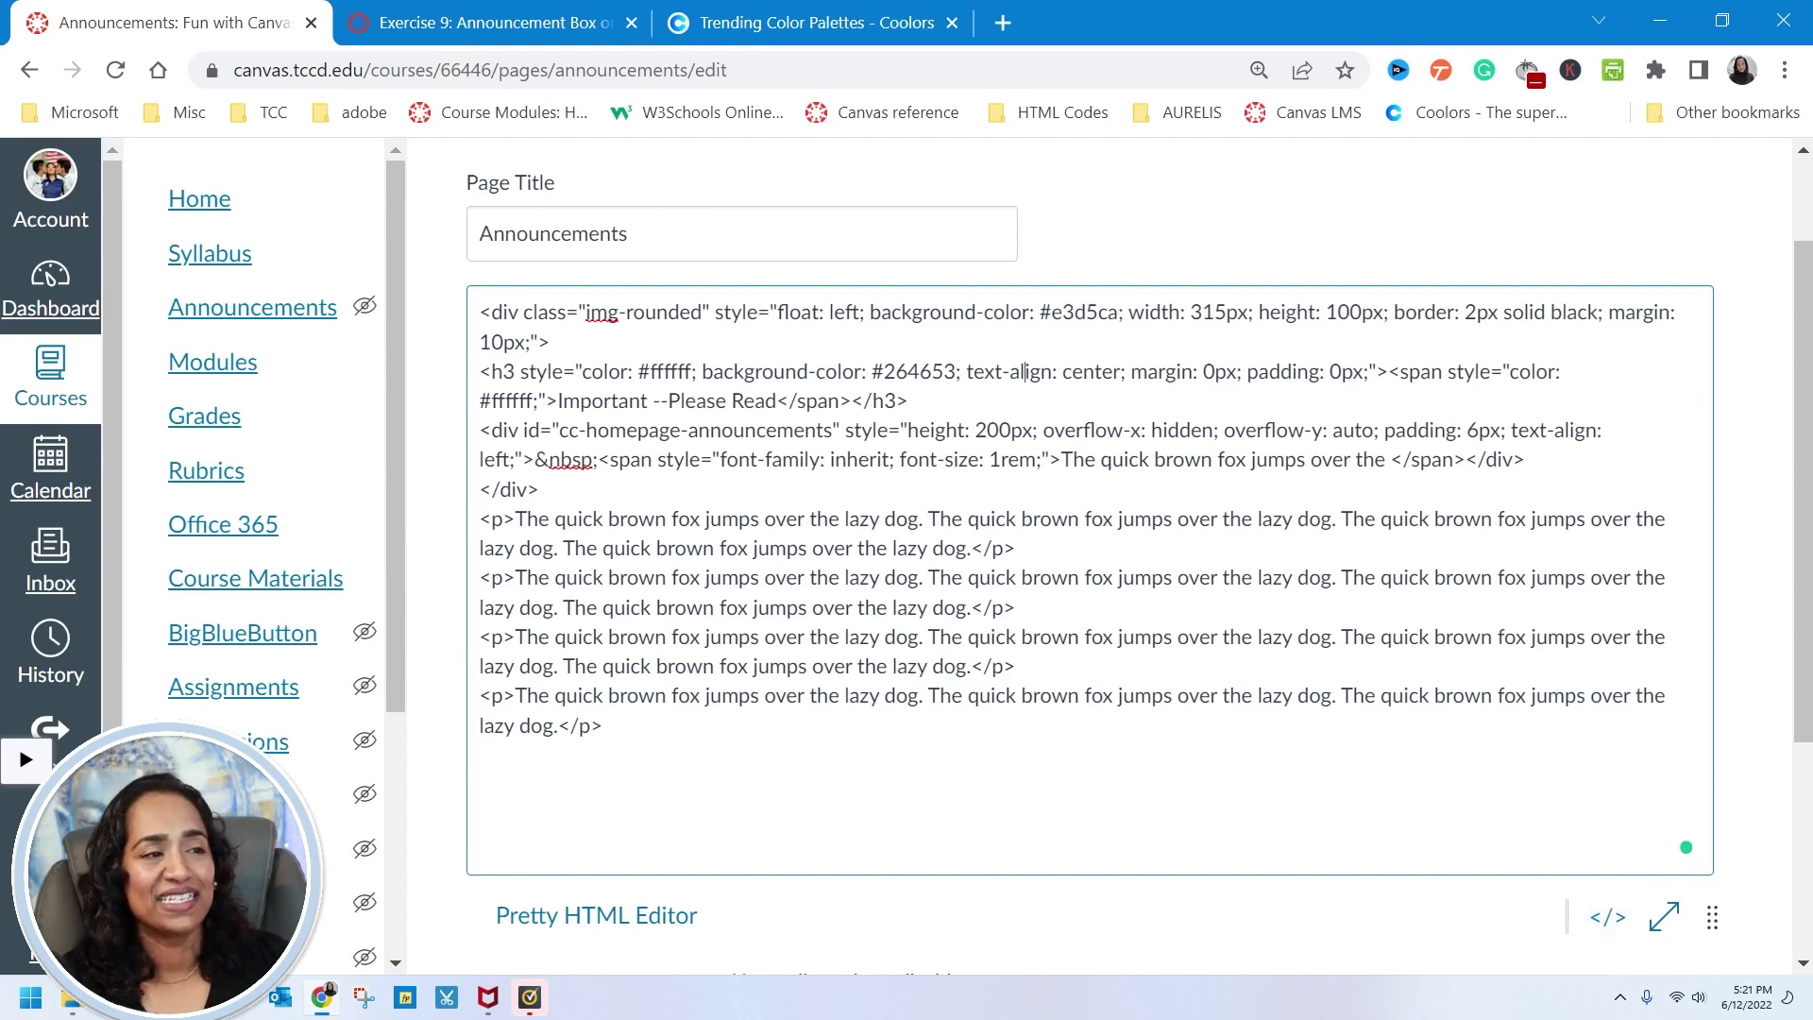
# - Highlight the background-color, h3 tag, inner div, overflow-y and text-align code in turn
pyautogui.moveTo(988, 312); pyautogui.dragTo(783, 313)
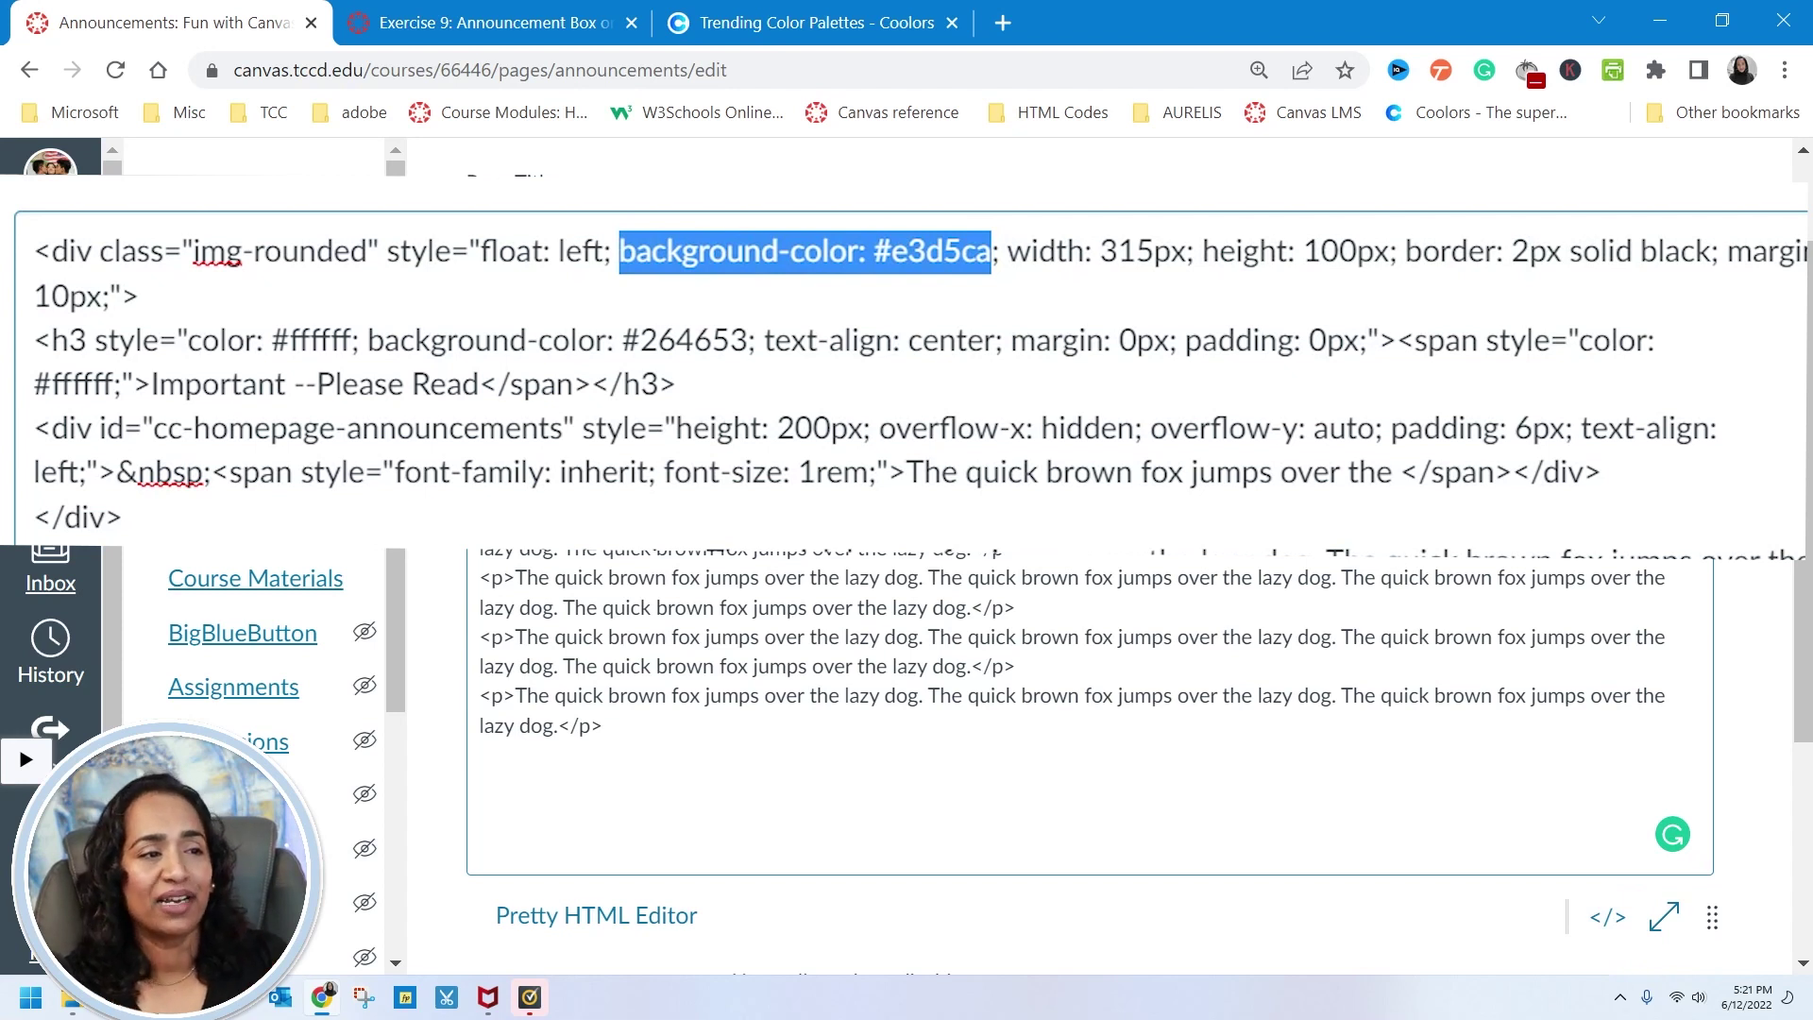
pyautogui.moveTo(748, 340); pyautogui.dragTo(51, 340)
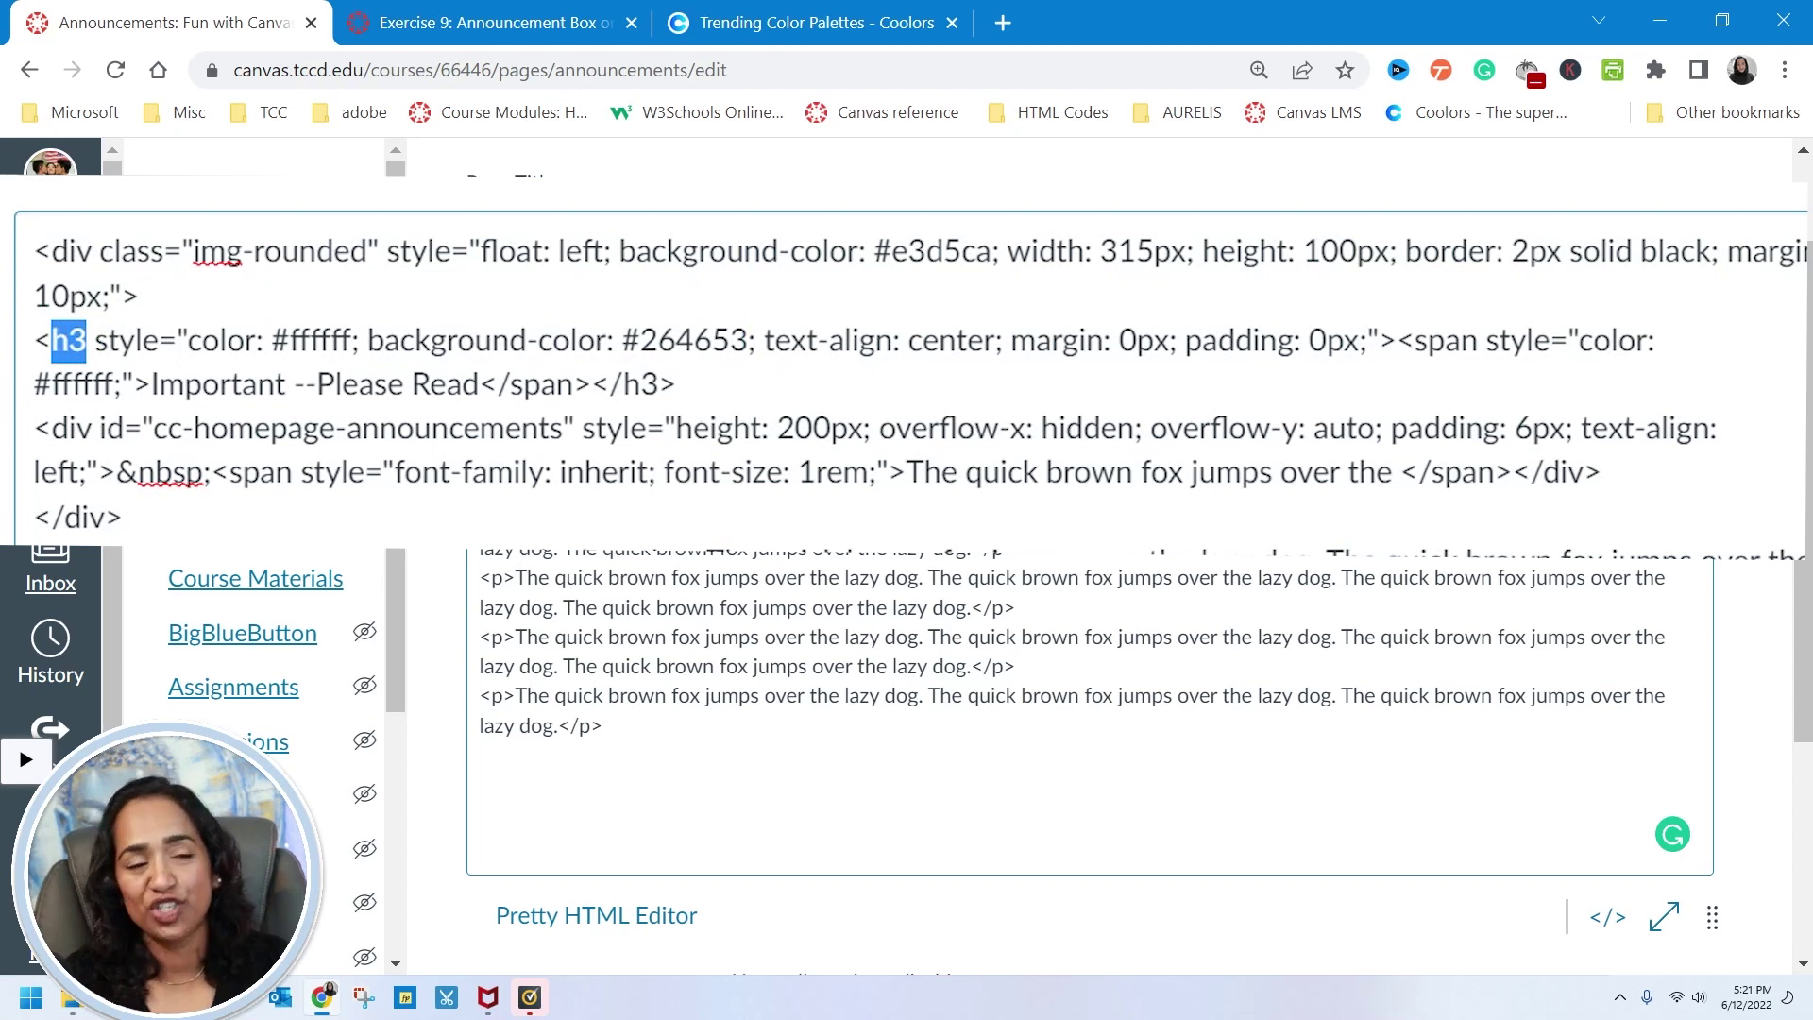
pyautogui.moveTo(36, 427); pyautogui.dragTo(512, 473)
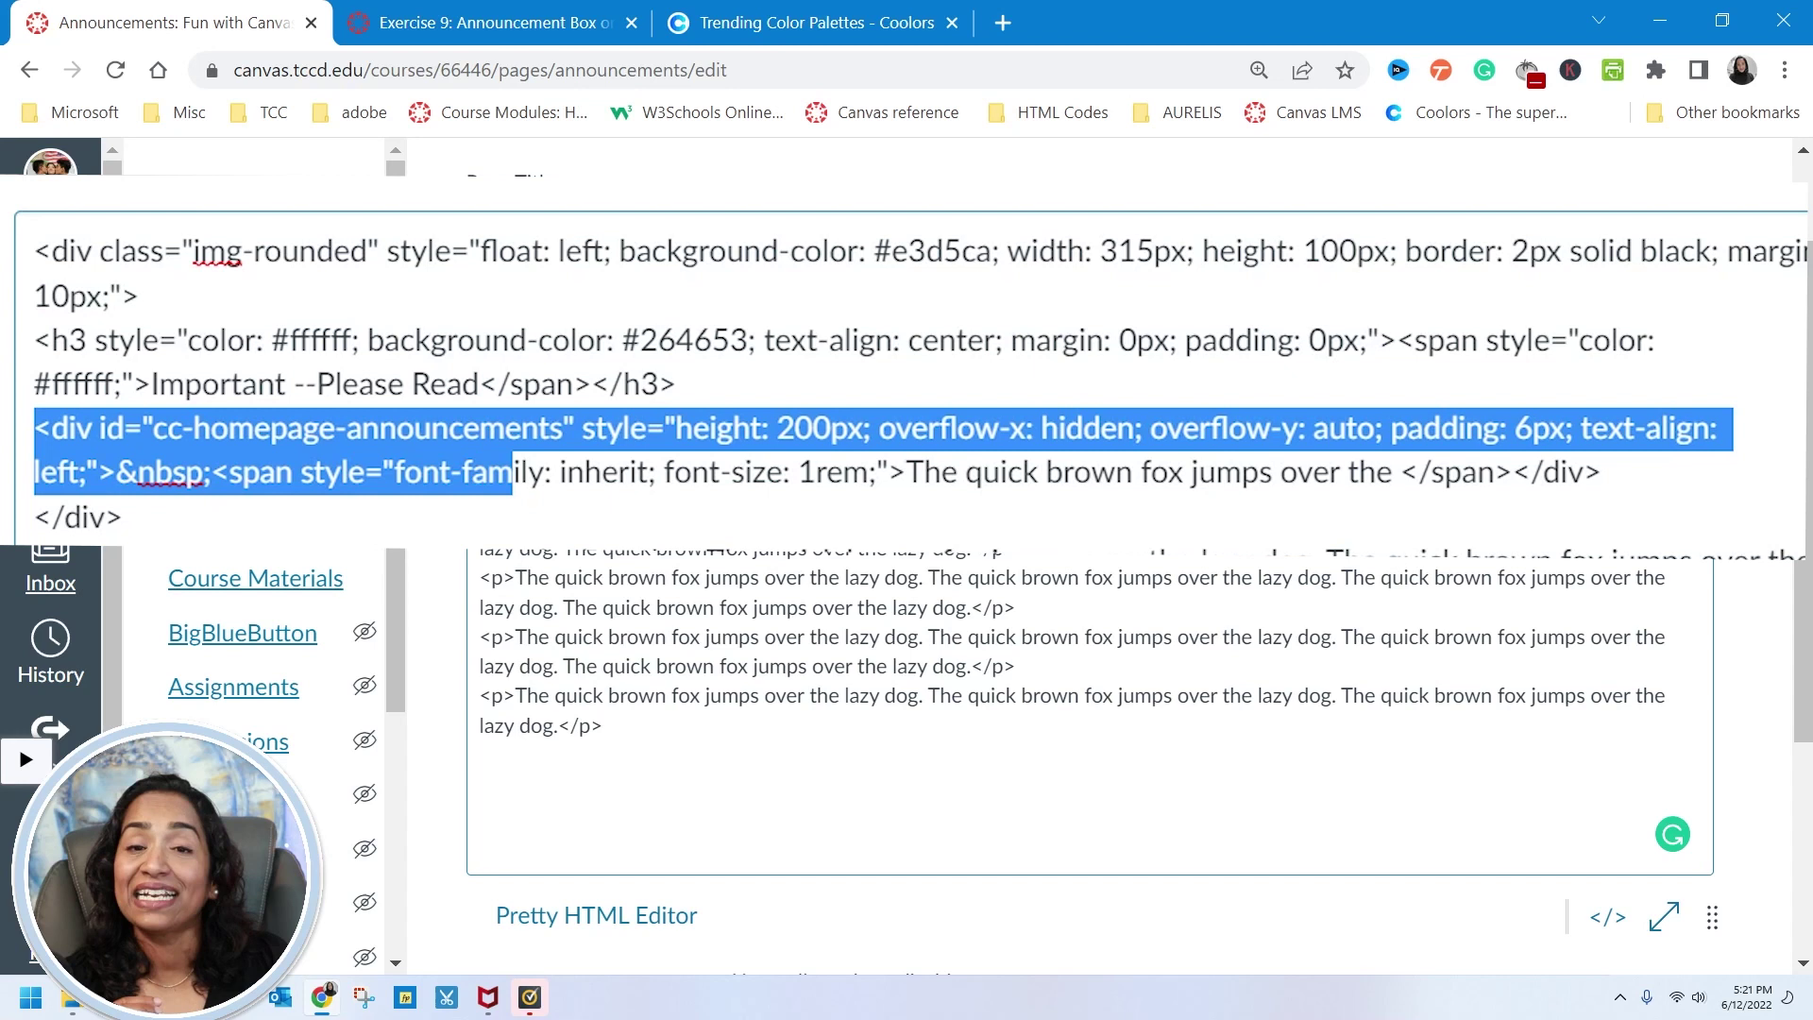
pyautogui.click(123, 517)
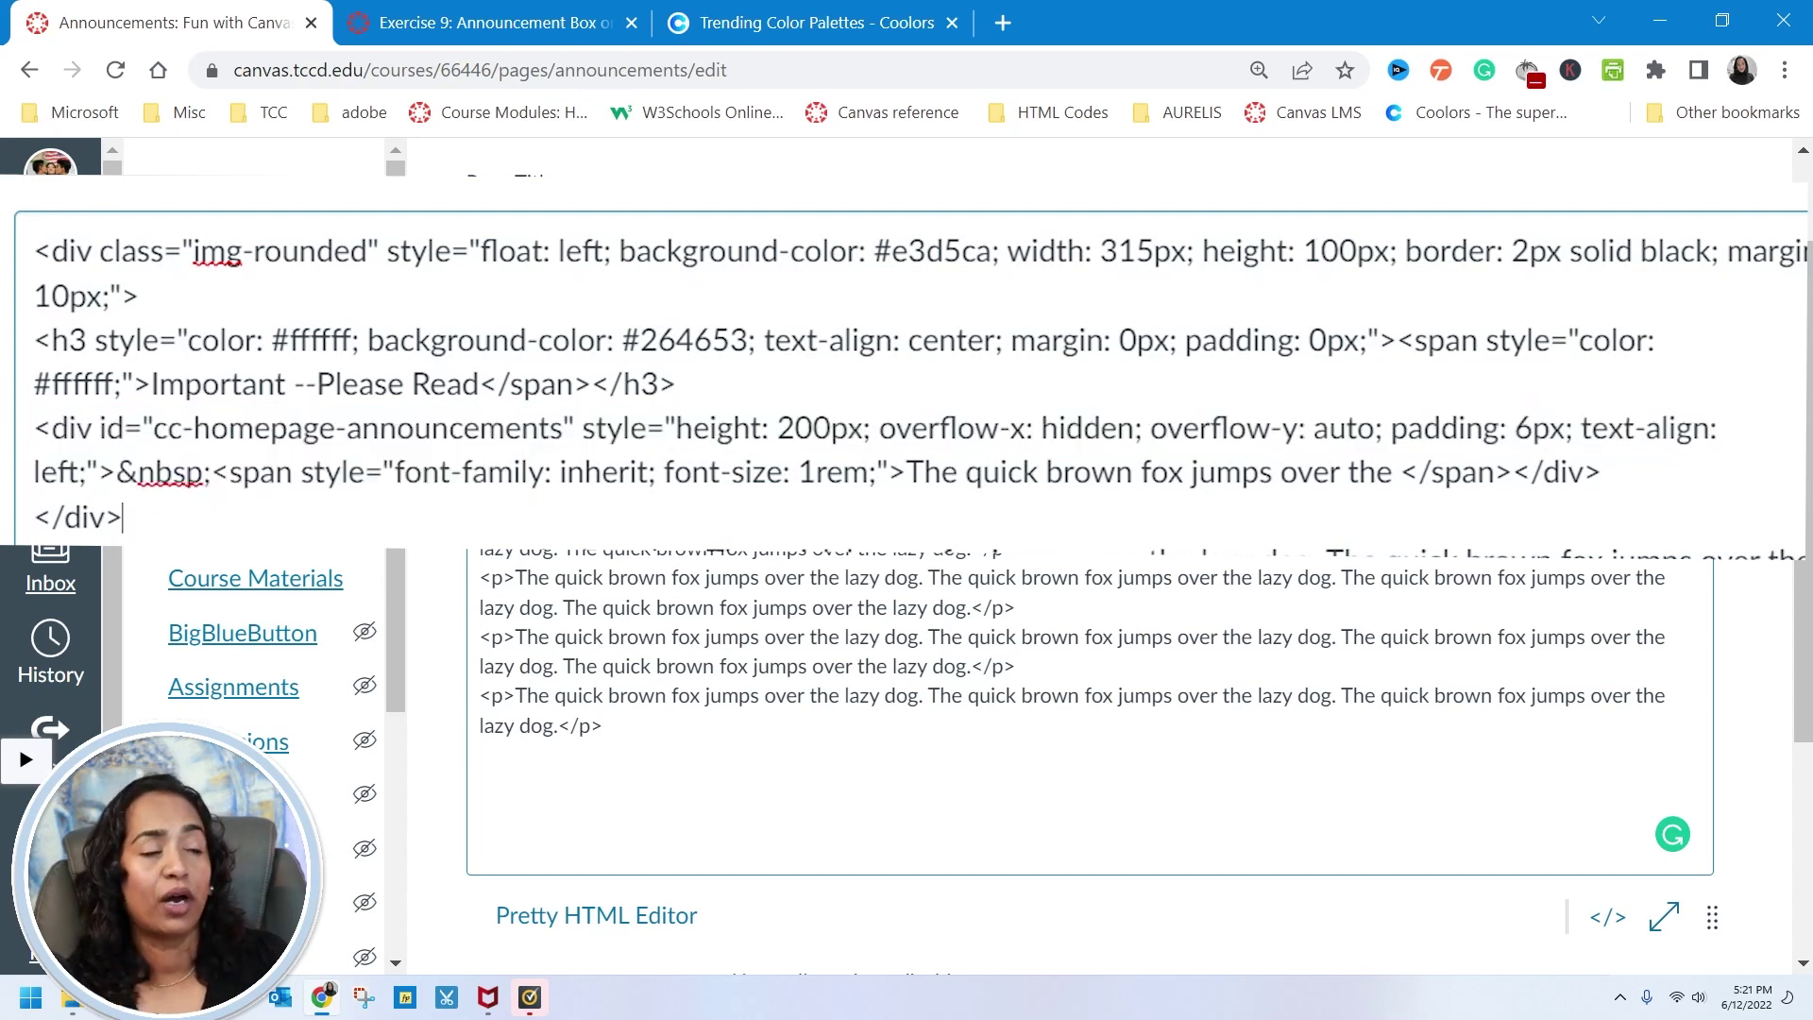
pyautogui.moveTo(872, 427); pyautogui.dragTo(1306, 428)
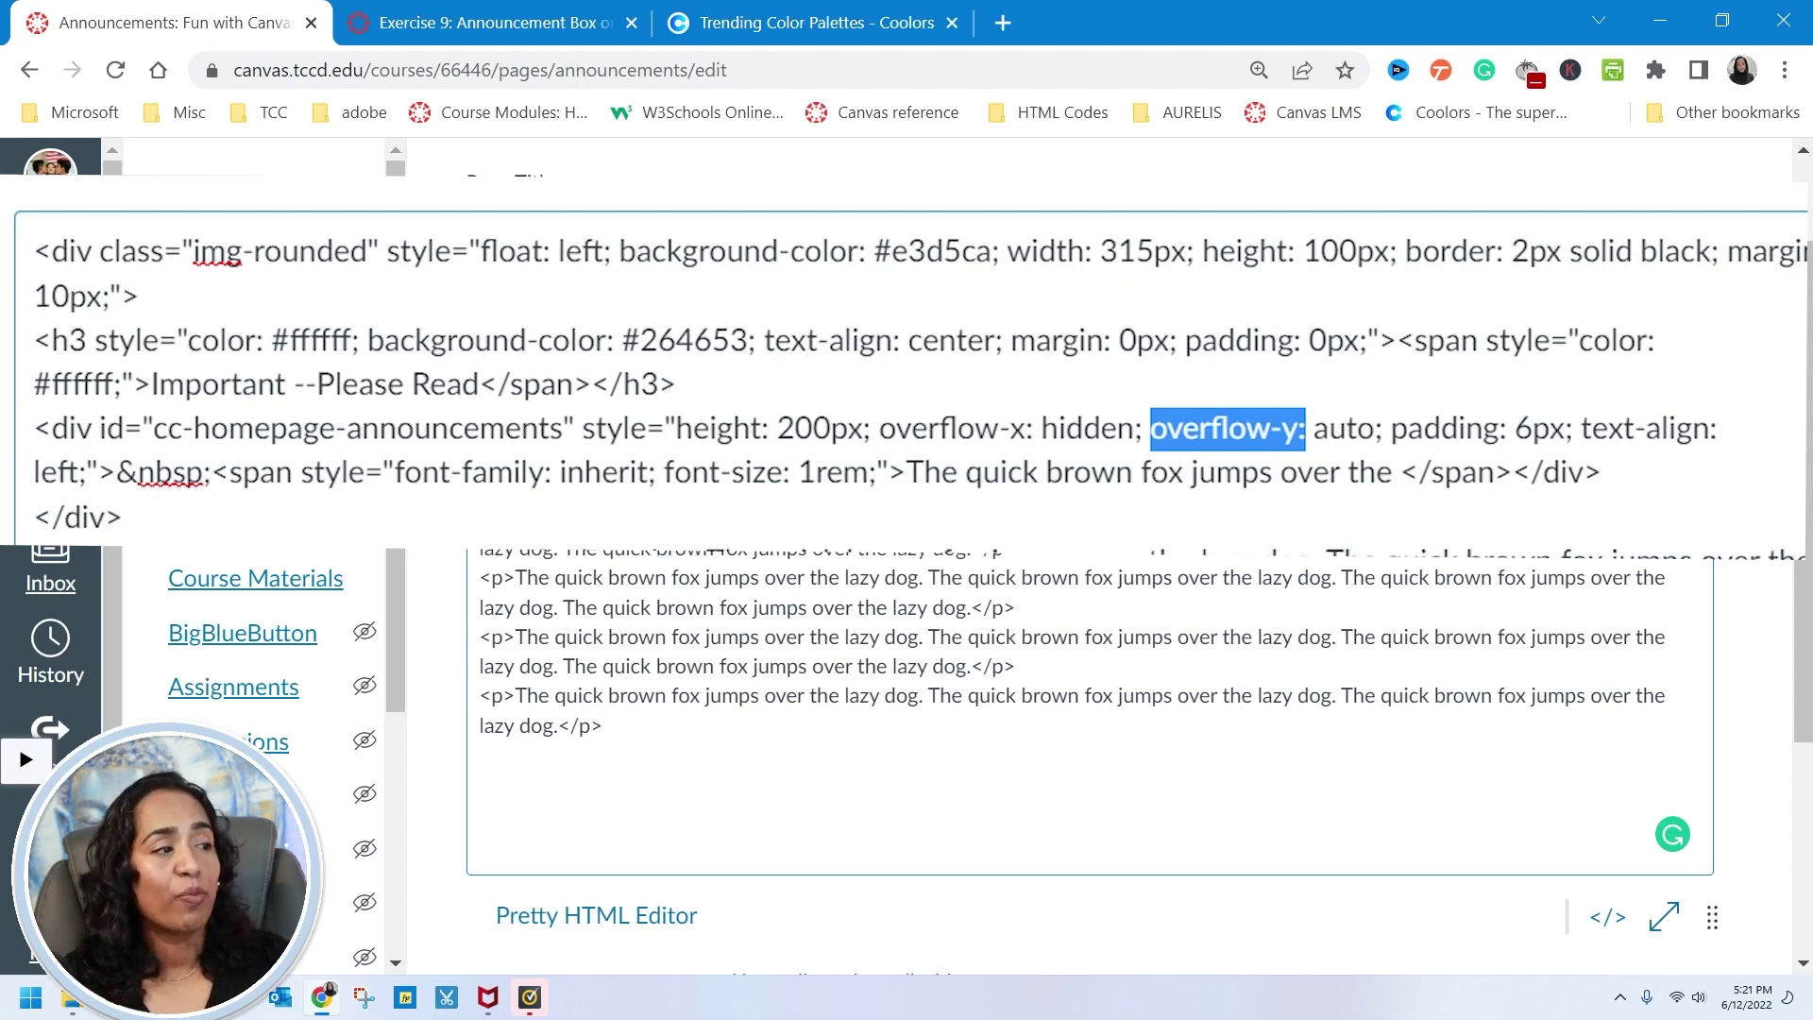
pyautogui.click(1532, 428)
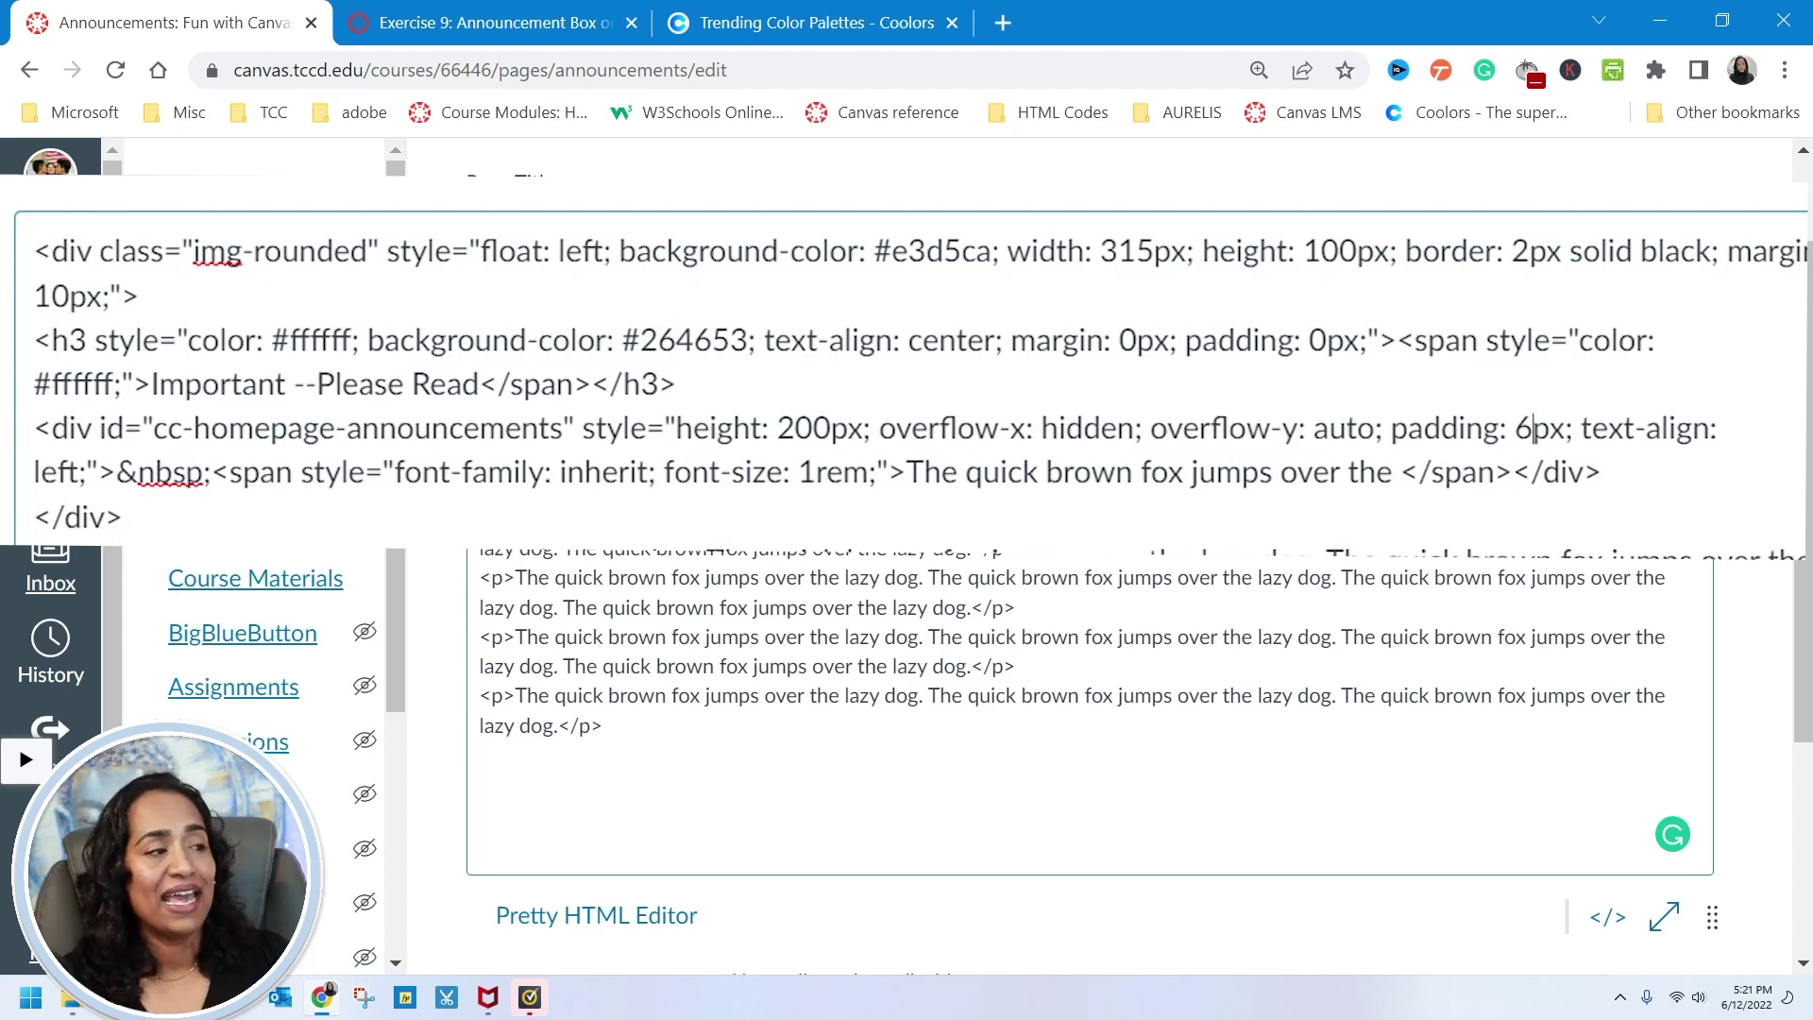
pyautogui.moveTo(1581, 428); pyautogui.dragTo(1725, 428)
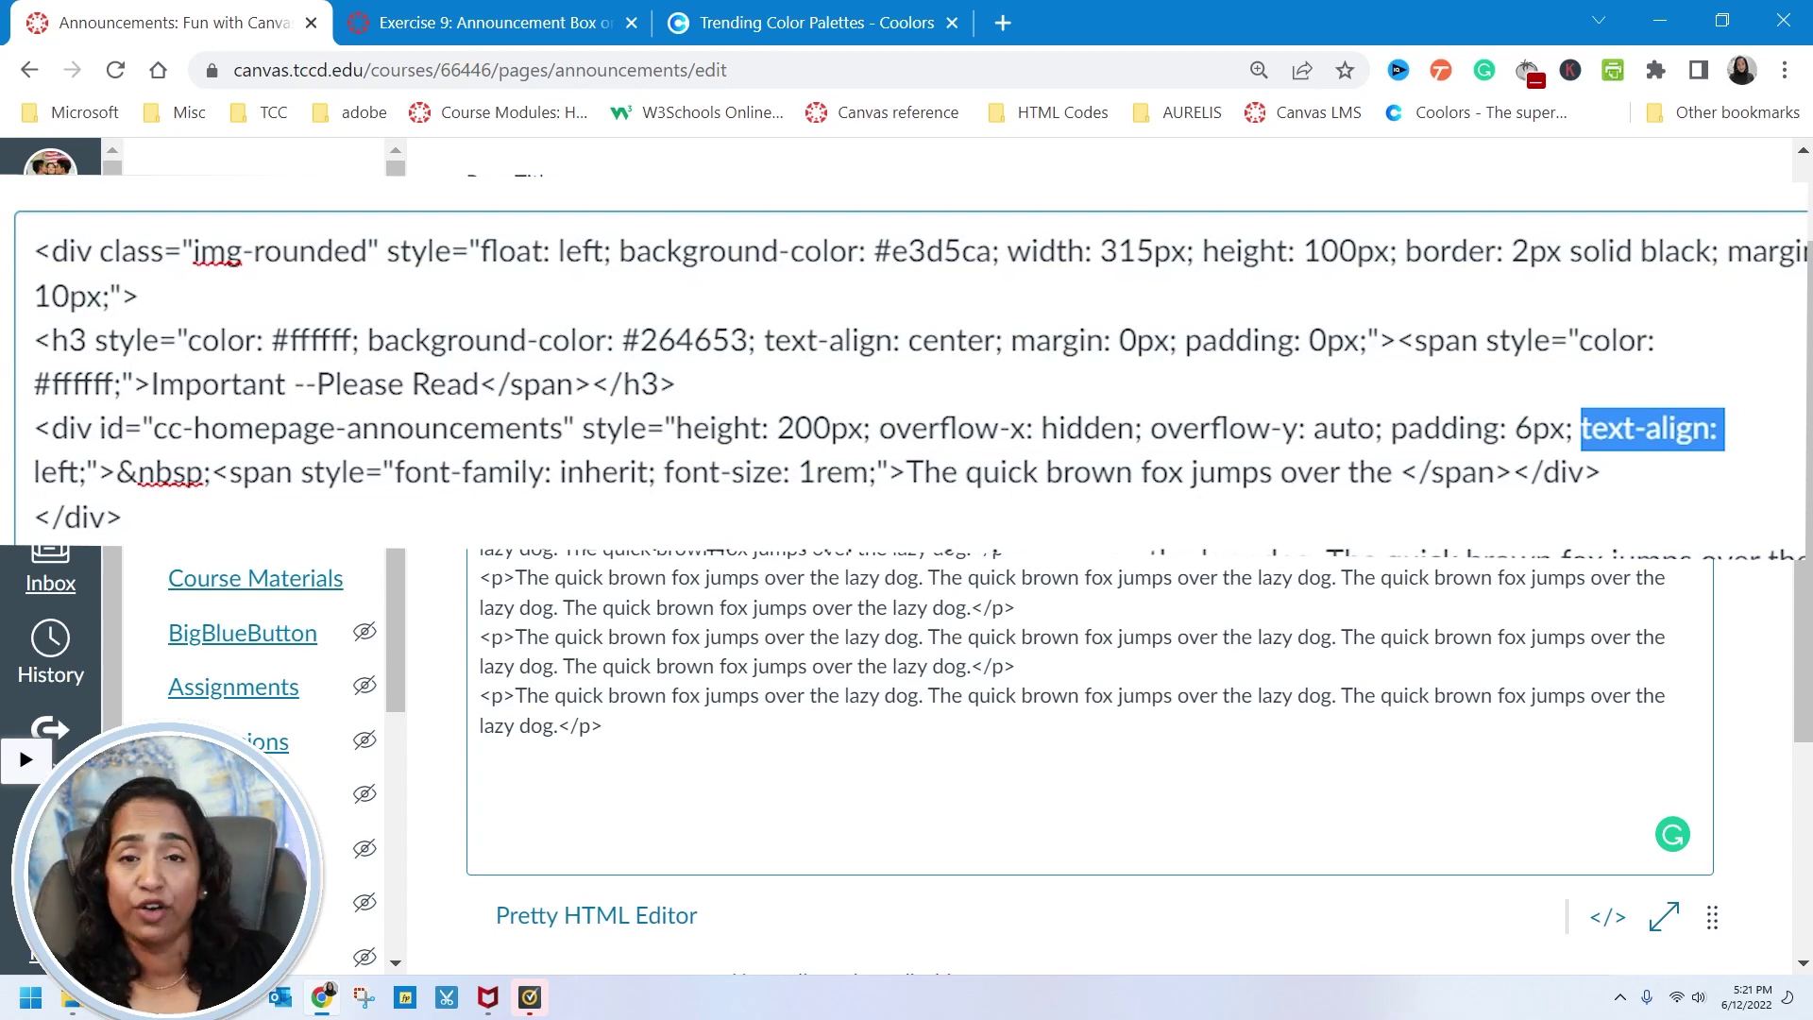
# - Align the box's body text center, then right, then back to left via the Align menu
pyautogui.click(1608, 916)
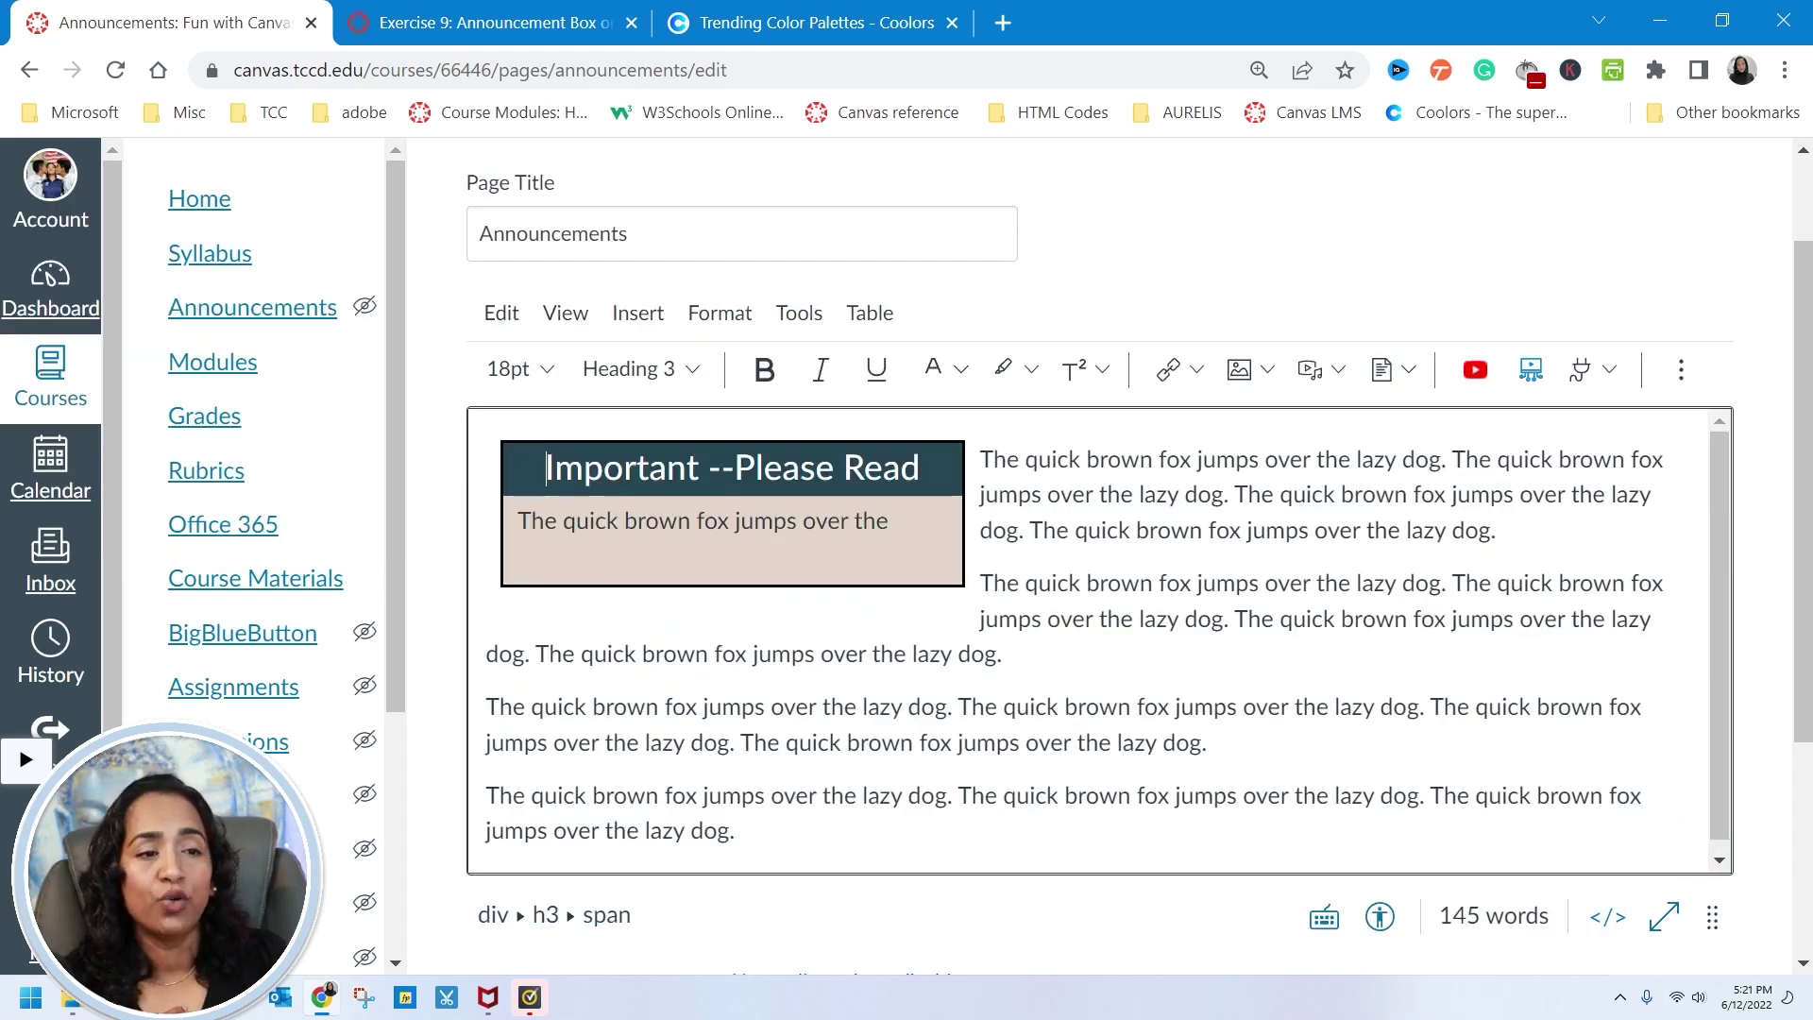
pyautogui.moveTo(513, 520); pyautogui.dragTo(889, 521)
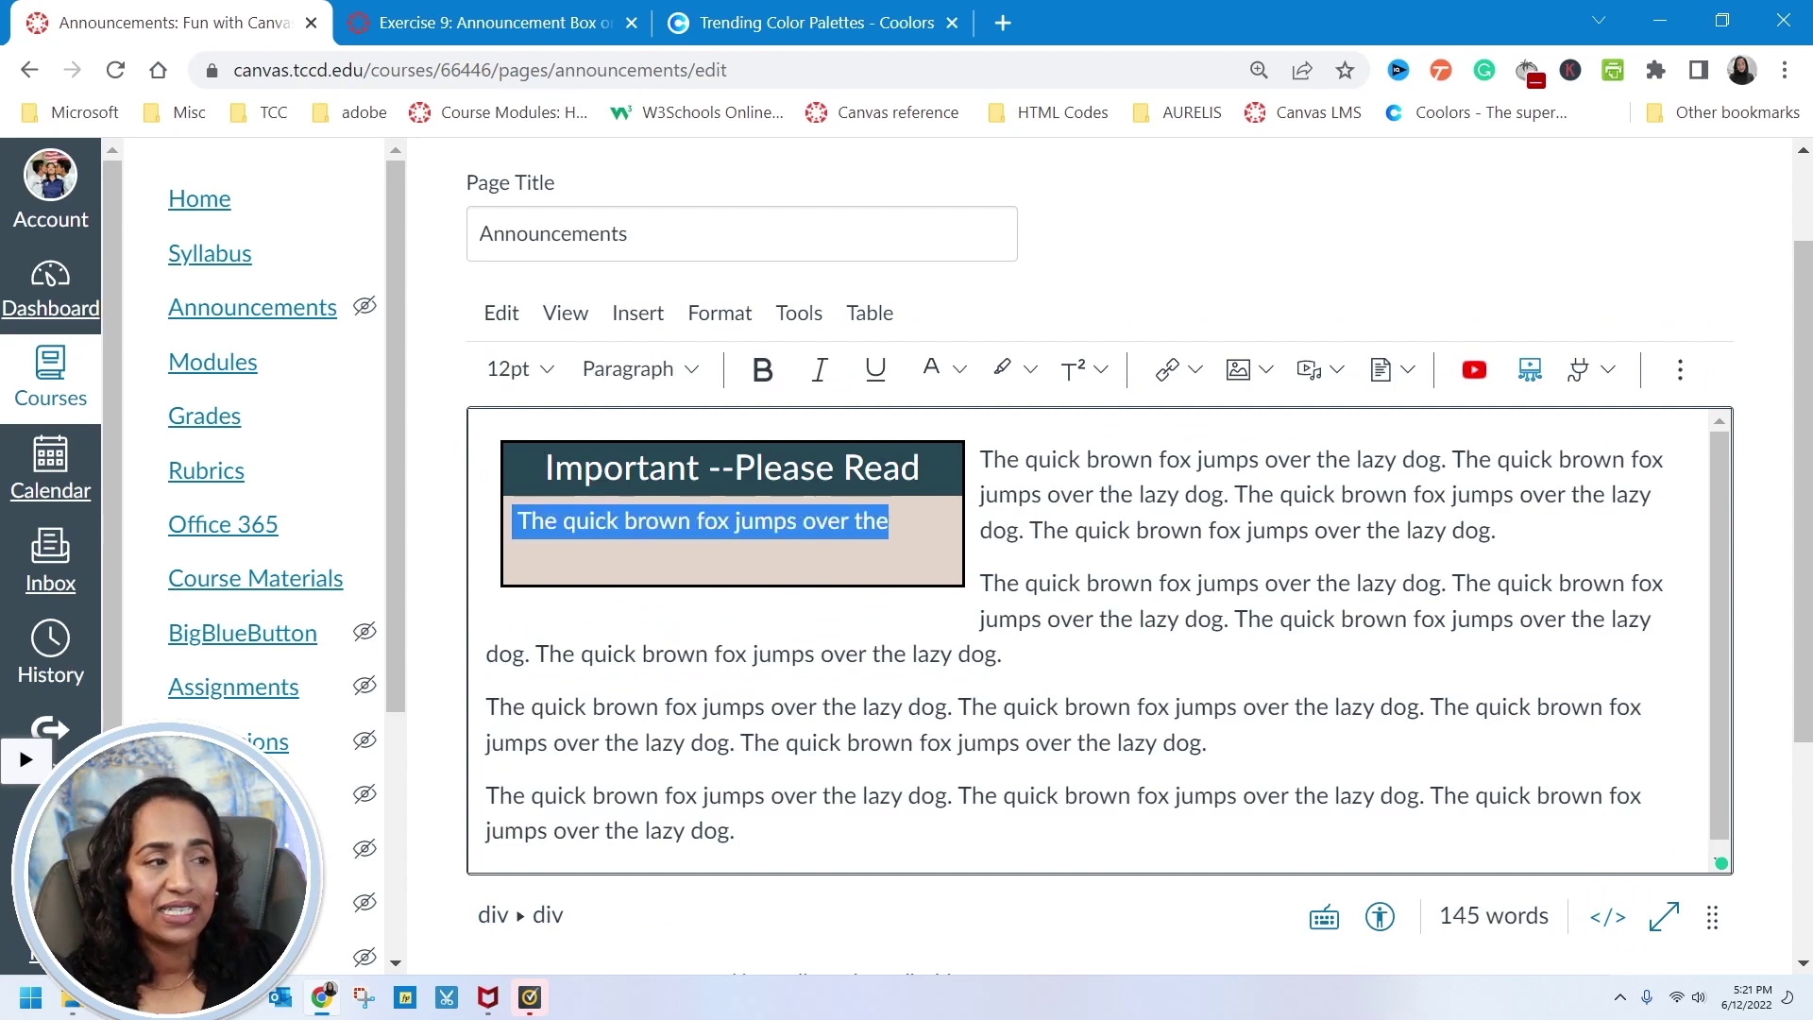
pyautogui.click(1680, 369)
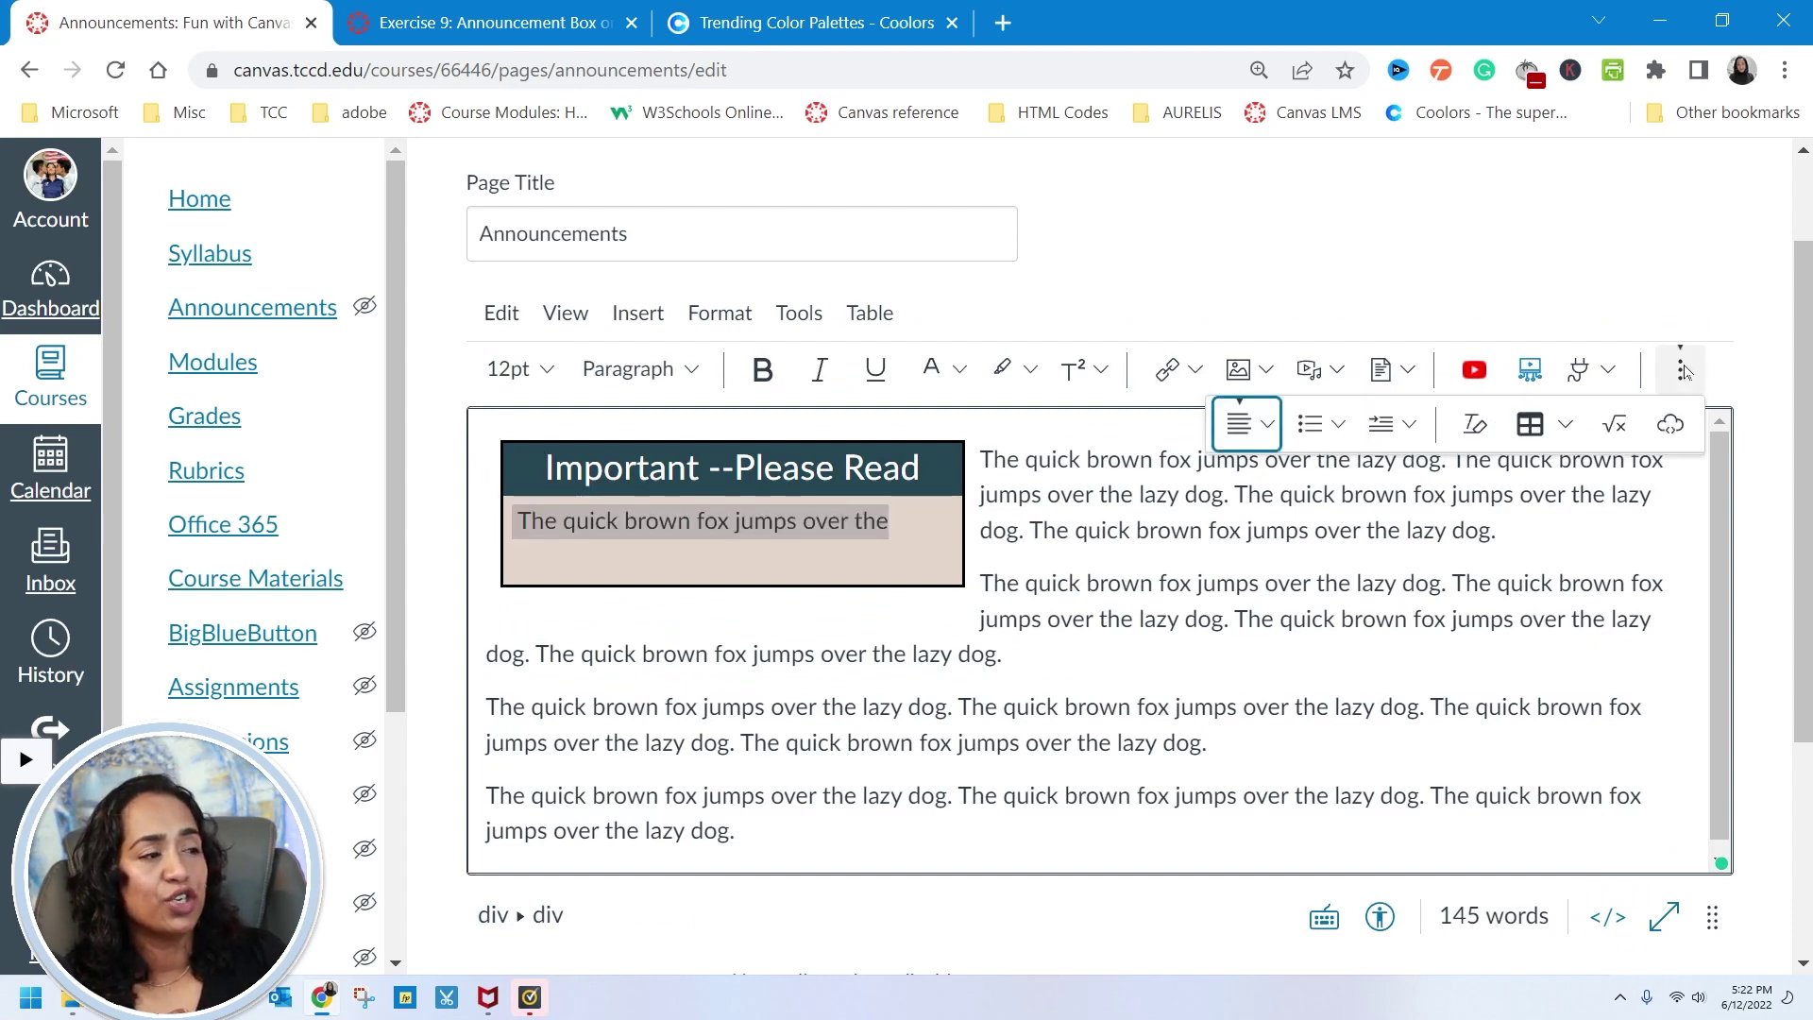
pyautogui.click(1267, 426)
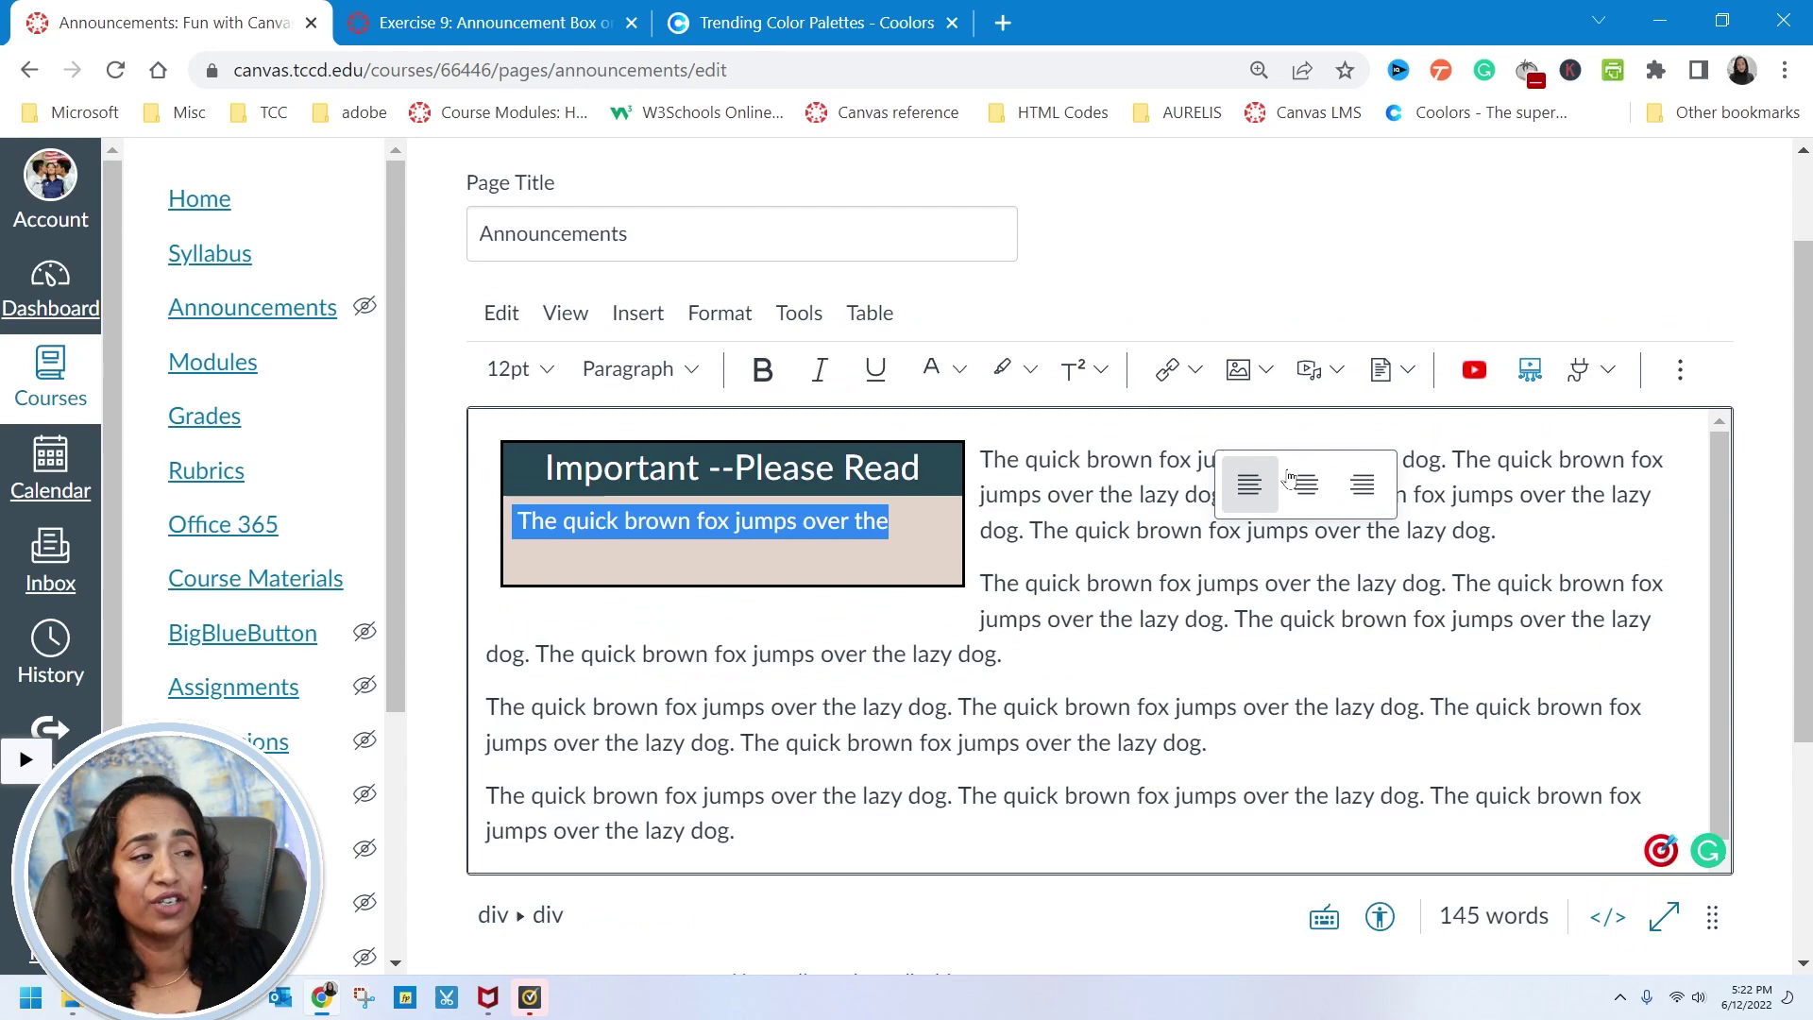
pyautogui.click(1305, 484)
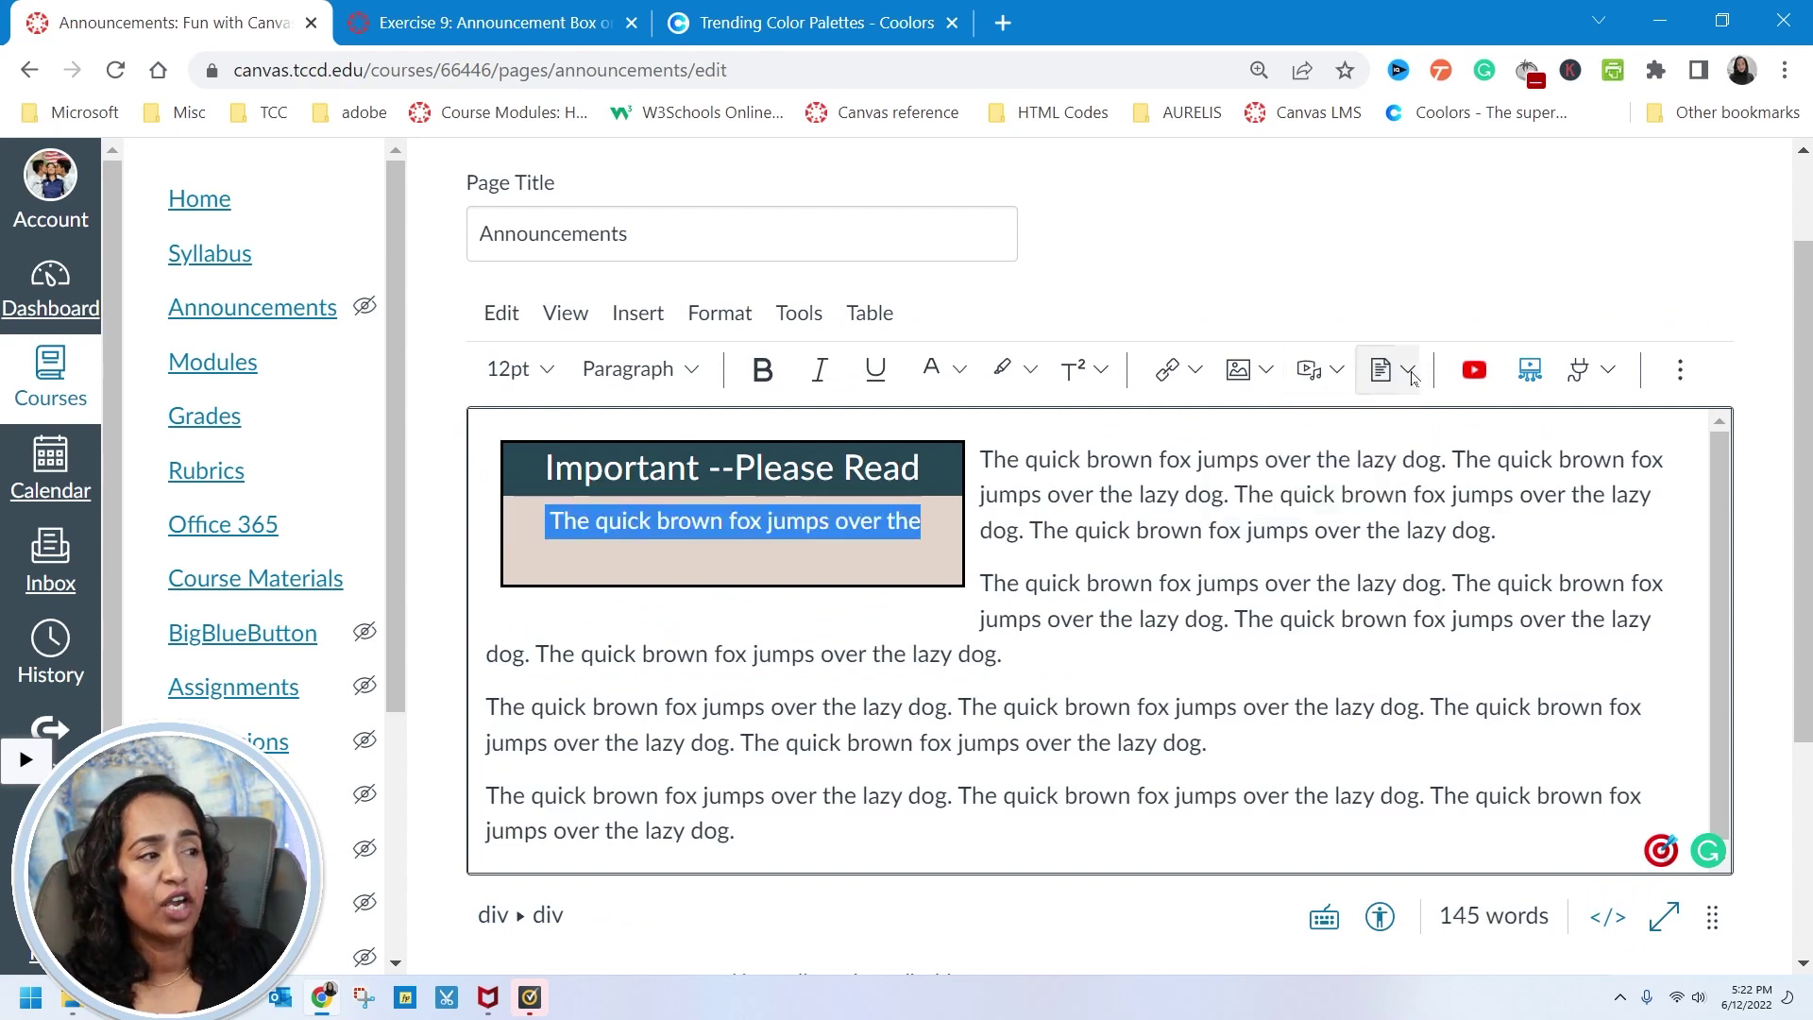
pyautogui.click(1679, 369)
pyautogui.click(1268, 430)
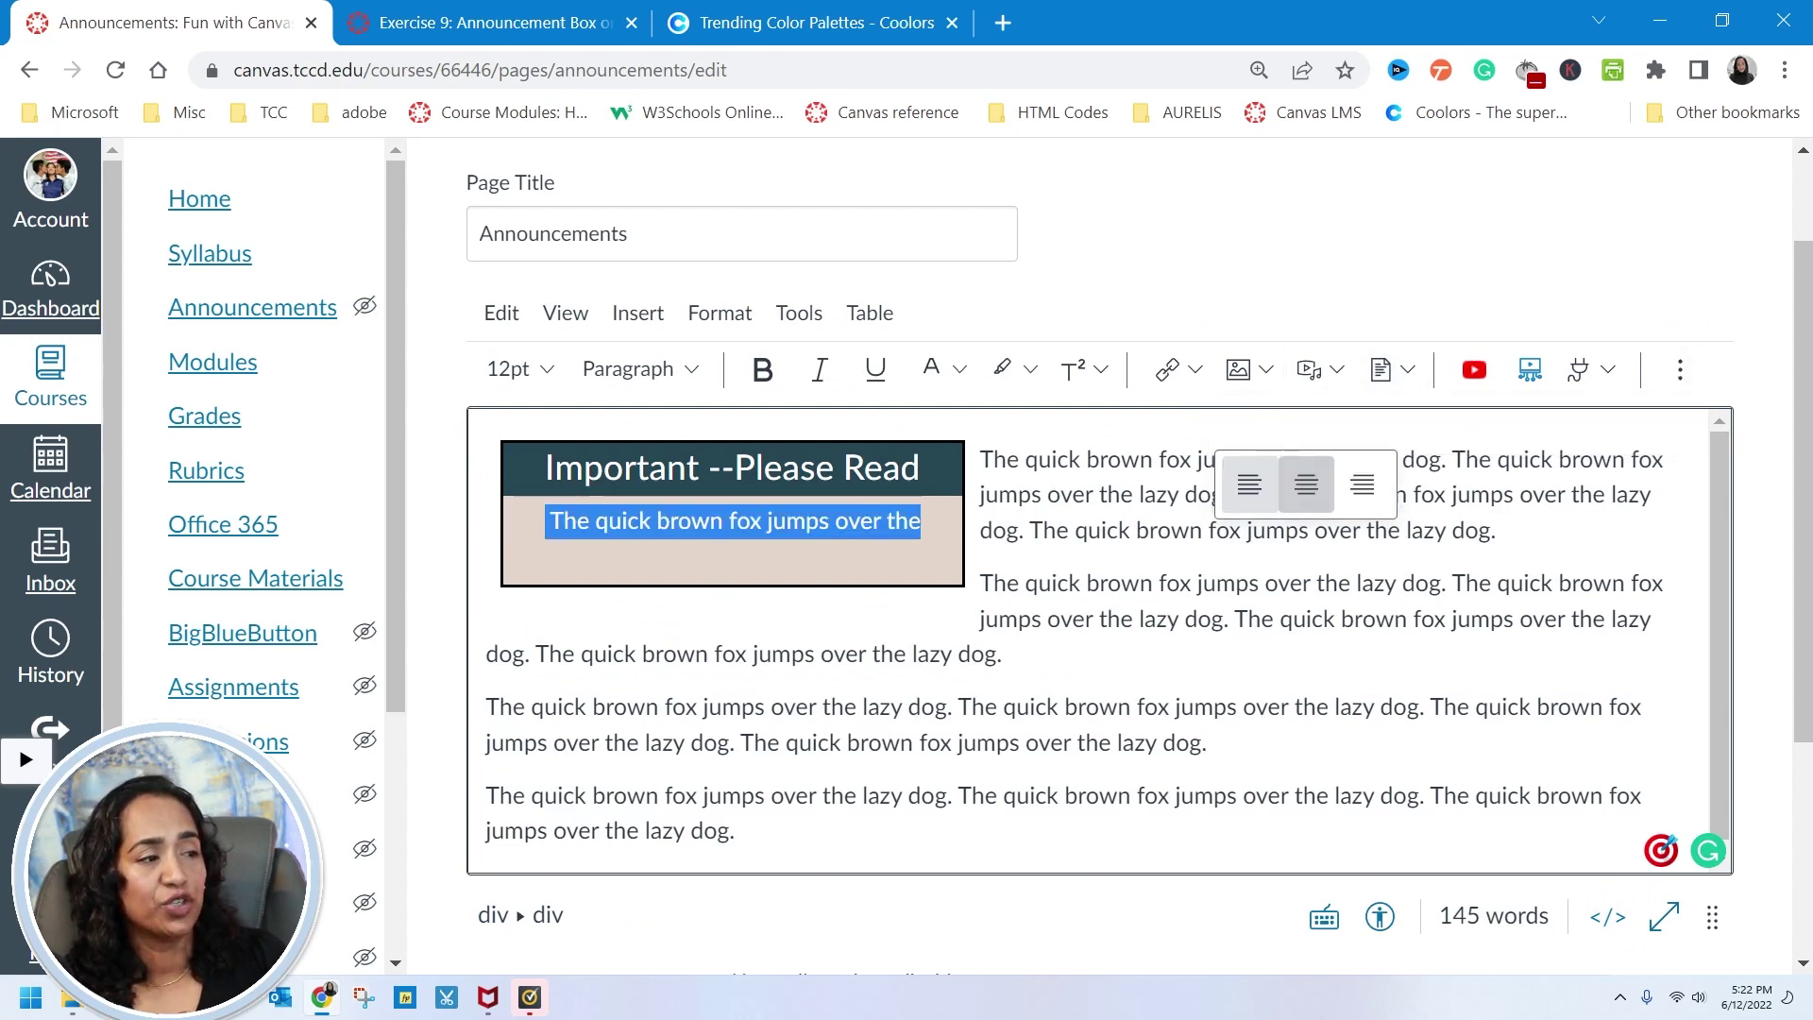
pyautogui.click(1362, 484)
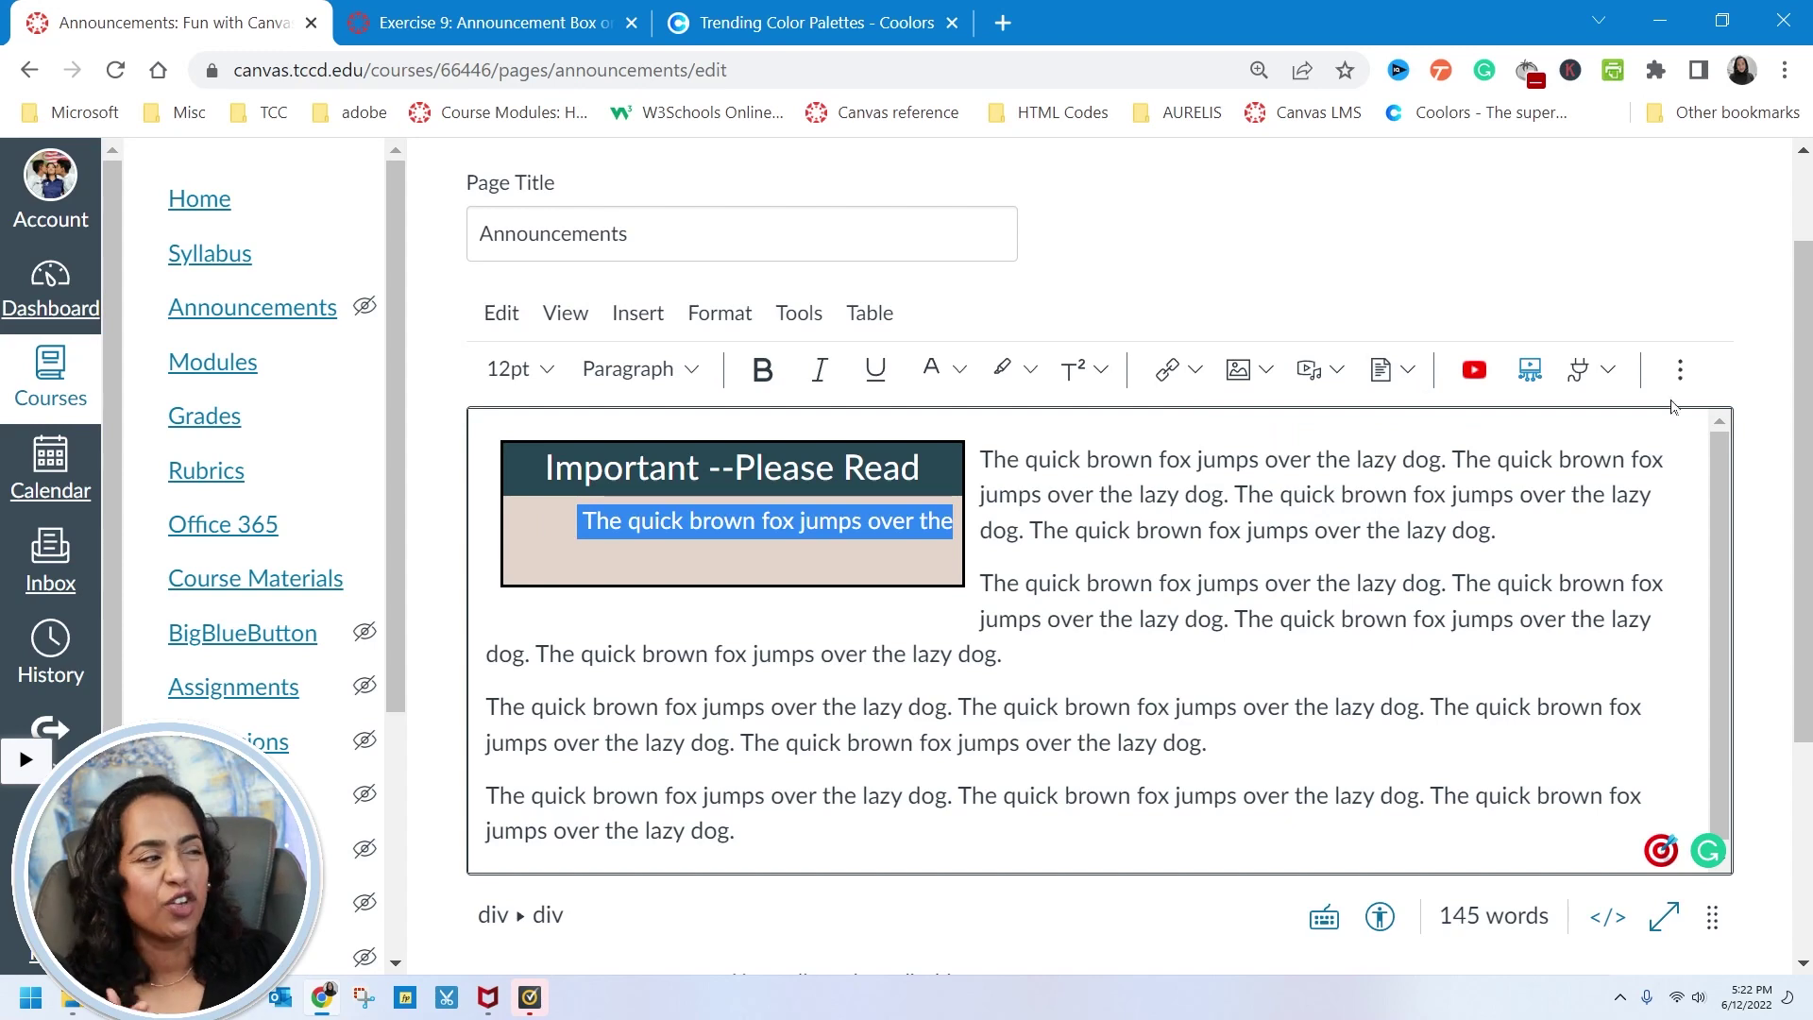
pyautogui.click(1680, 369)
pyautogui.click(1267, 430)
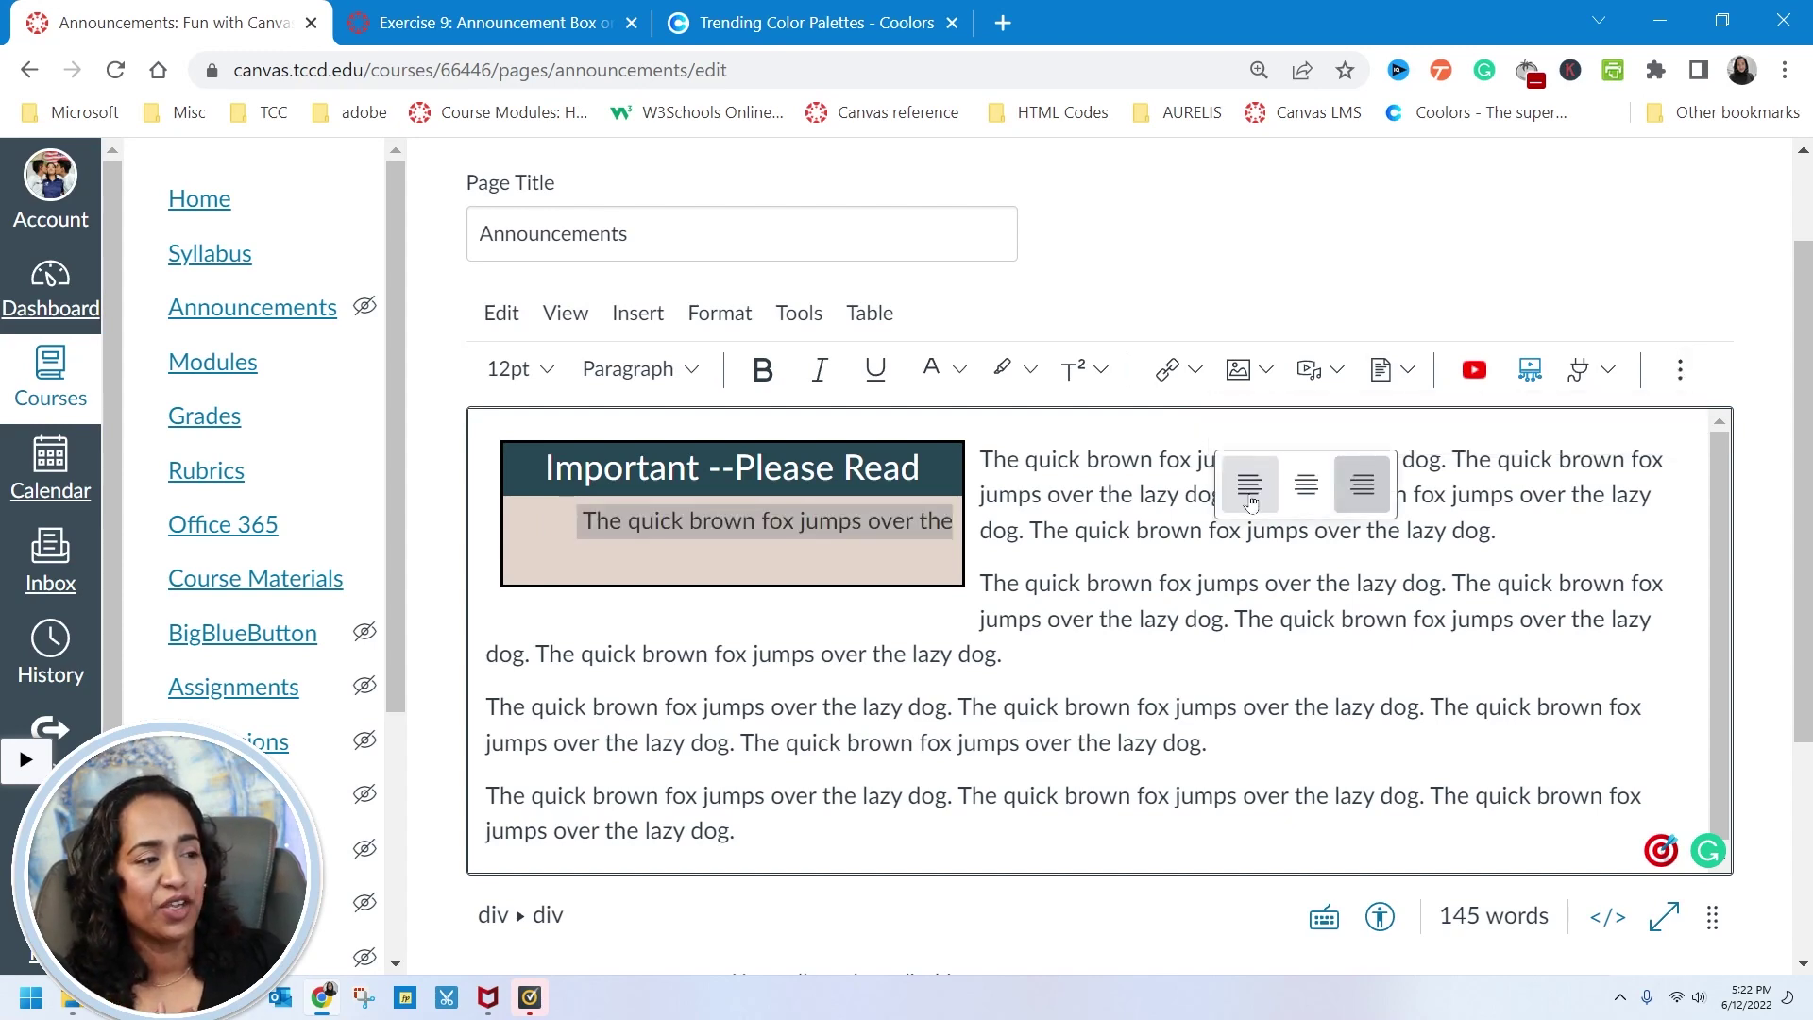
pyautogui.click(1249, 486)
pyautogui.click(1206, 582)
# - Highlight the whole announcement box HTML block in the source view
pyautogui.click(1607, 916)
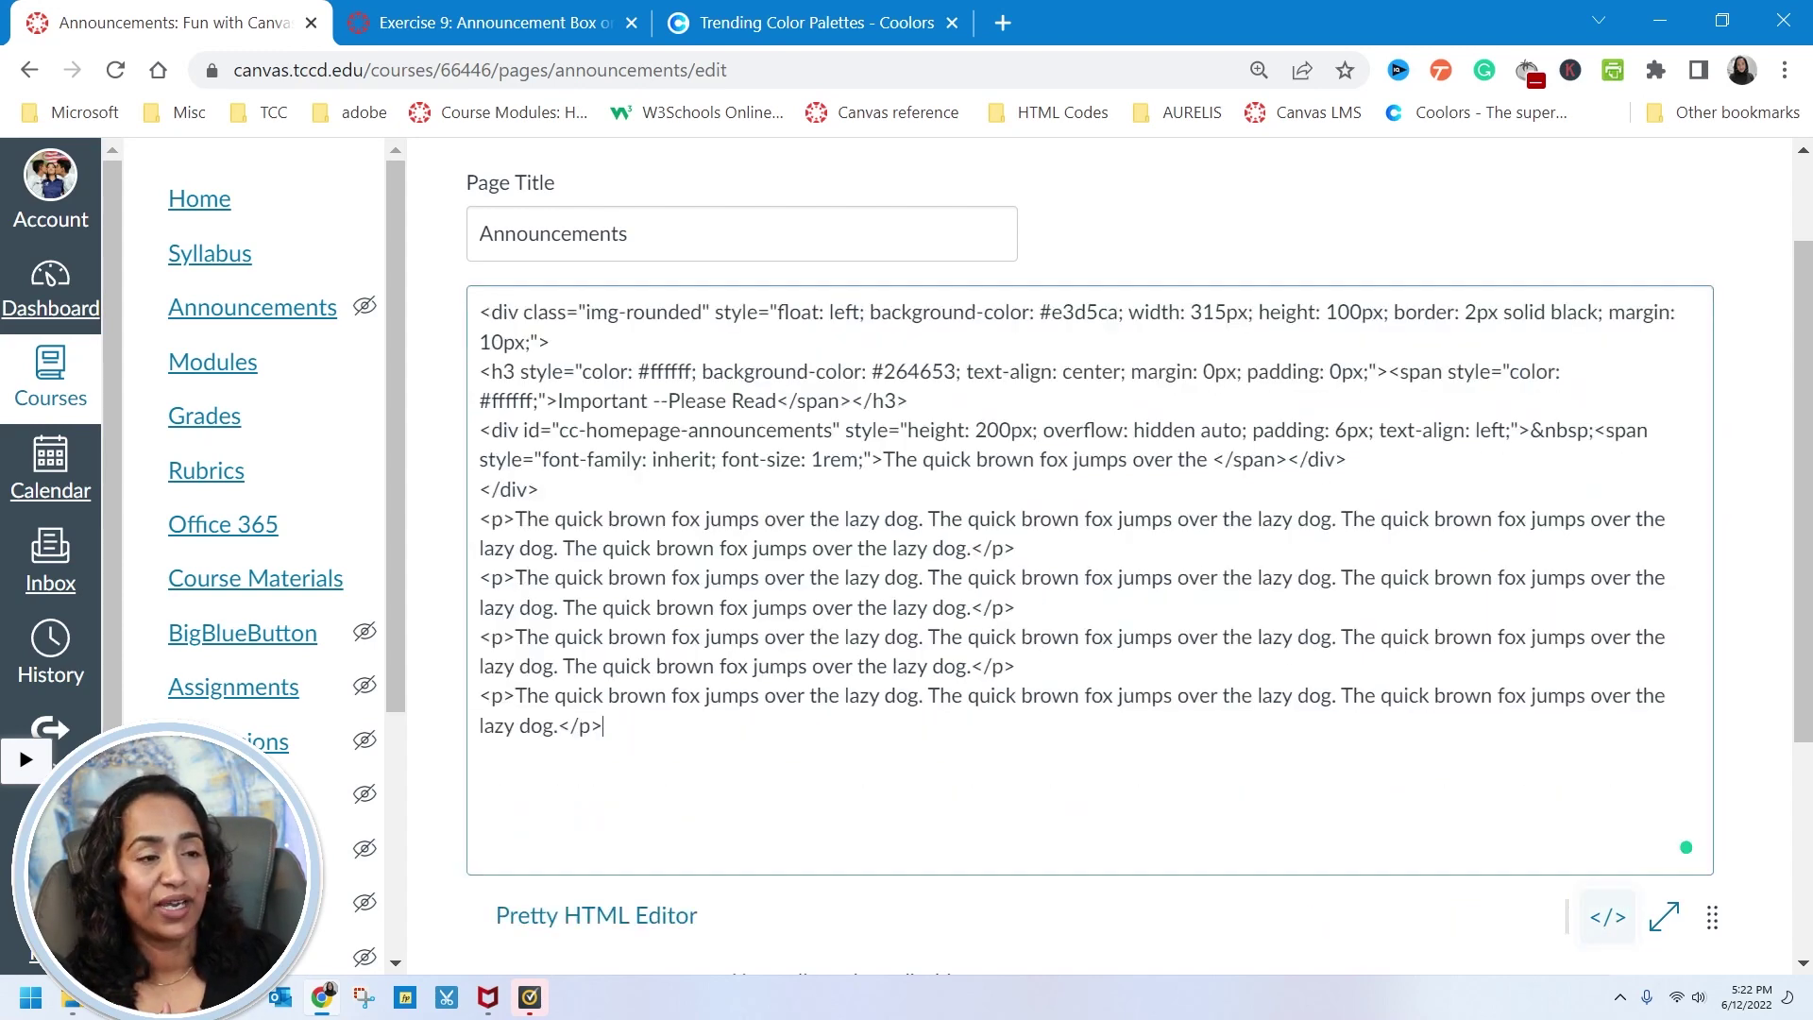
pyautogui.moveTo(480, 312); pyautogui.dragTo(539, 489)
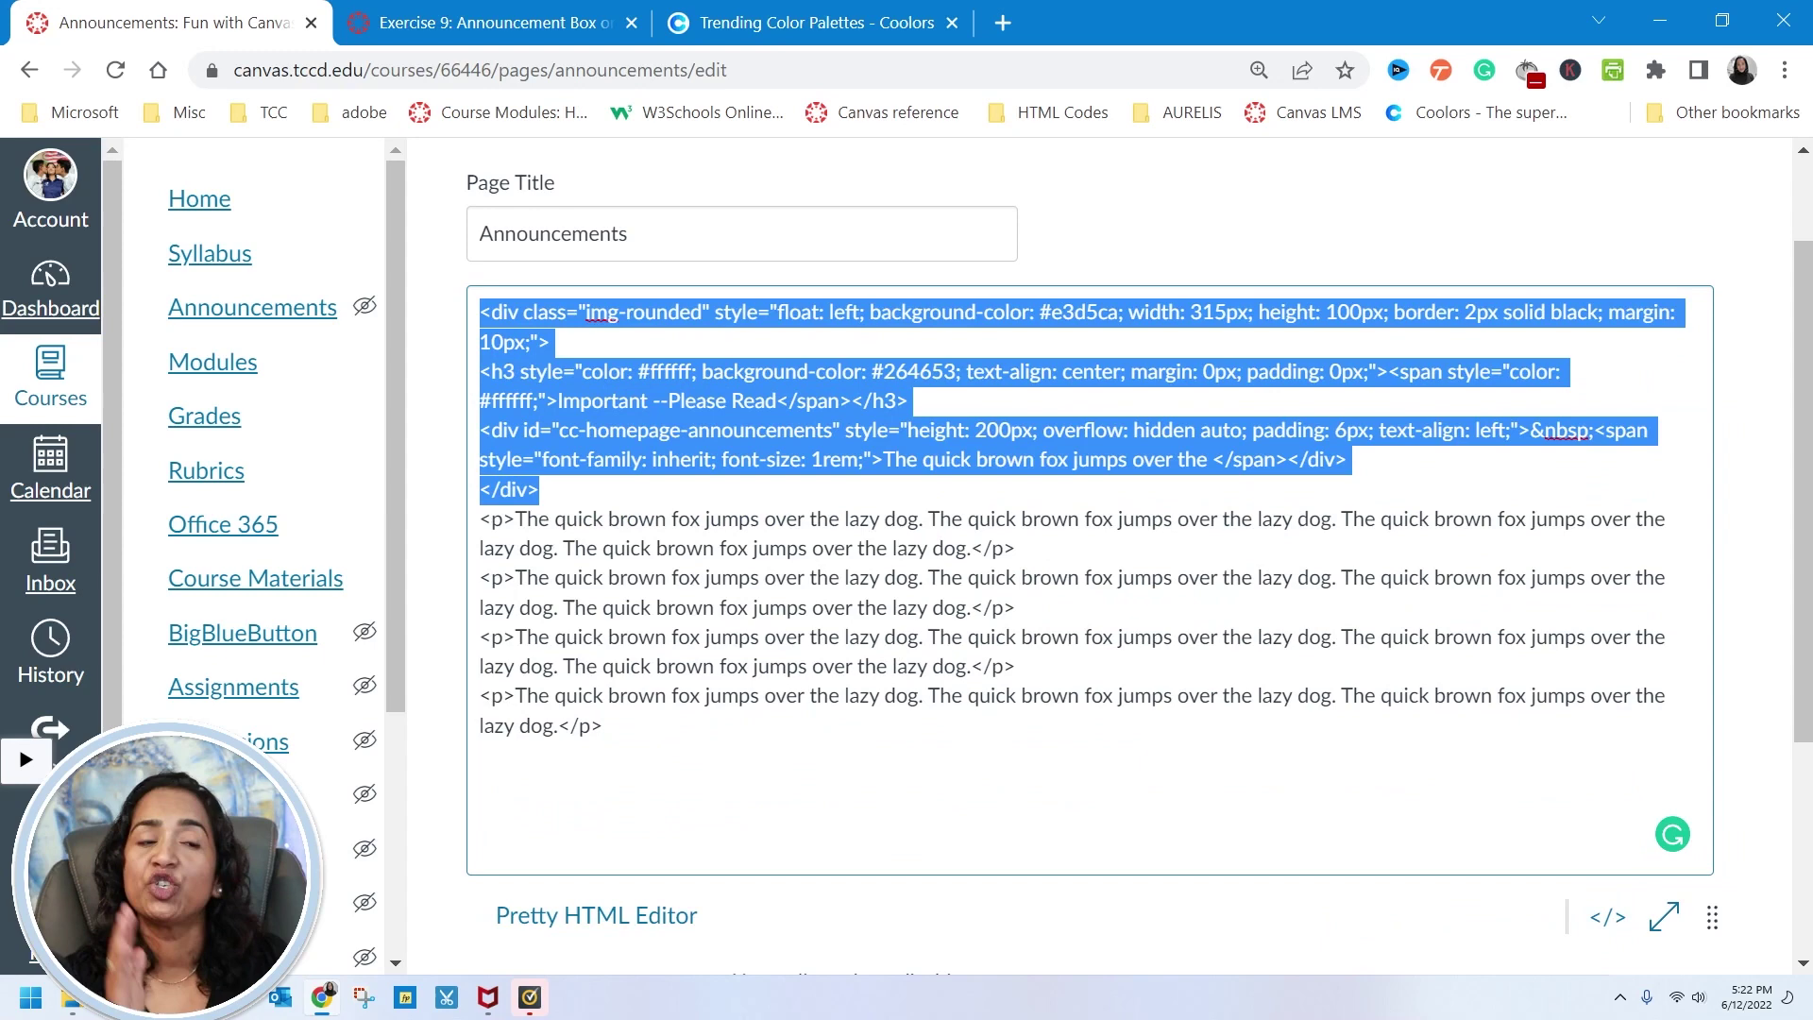
pyautogui.click(551, 342)
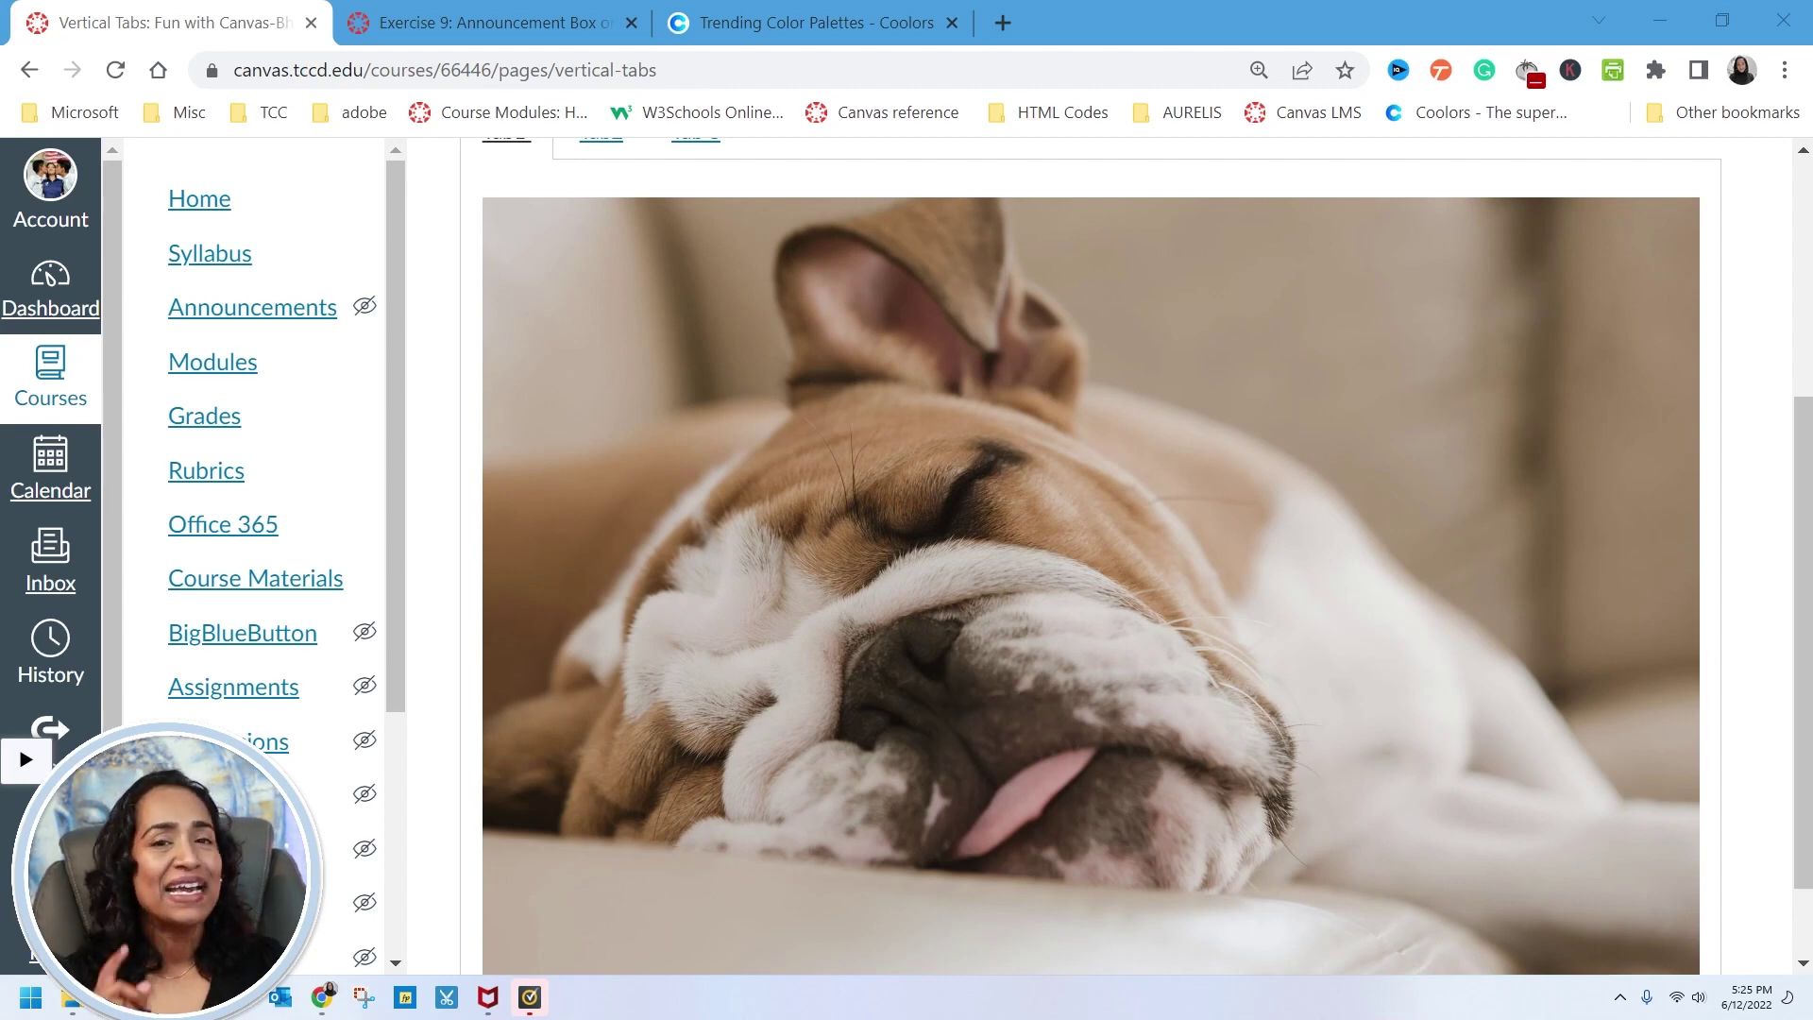
# - On the Vertical Tabs page, show Tab2, then Tab 3 and its cat photo
pyautogui.scroll(3, 1105, 491)
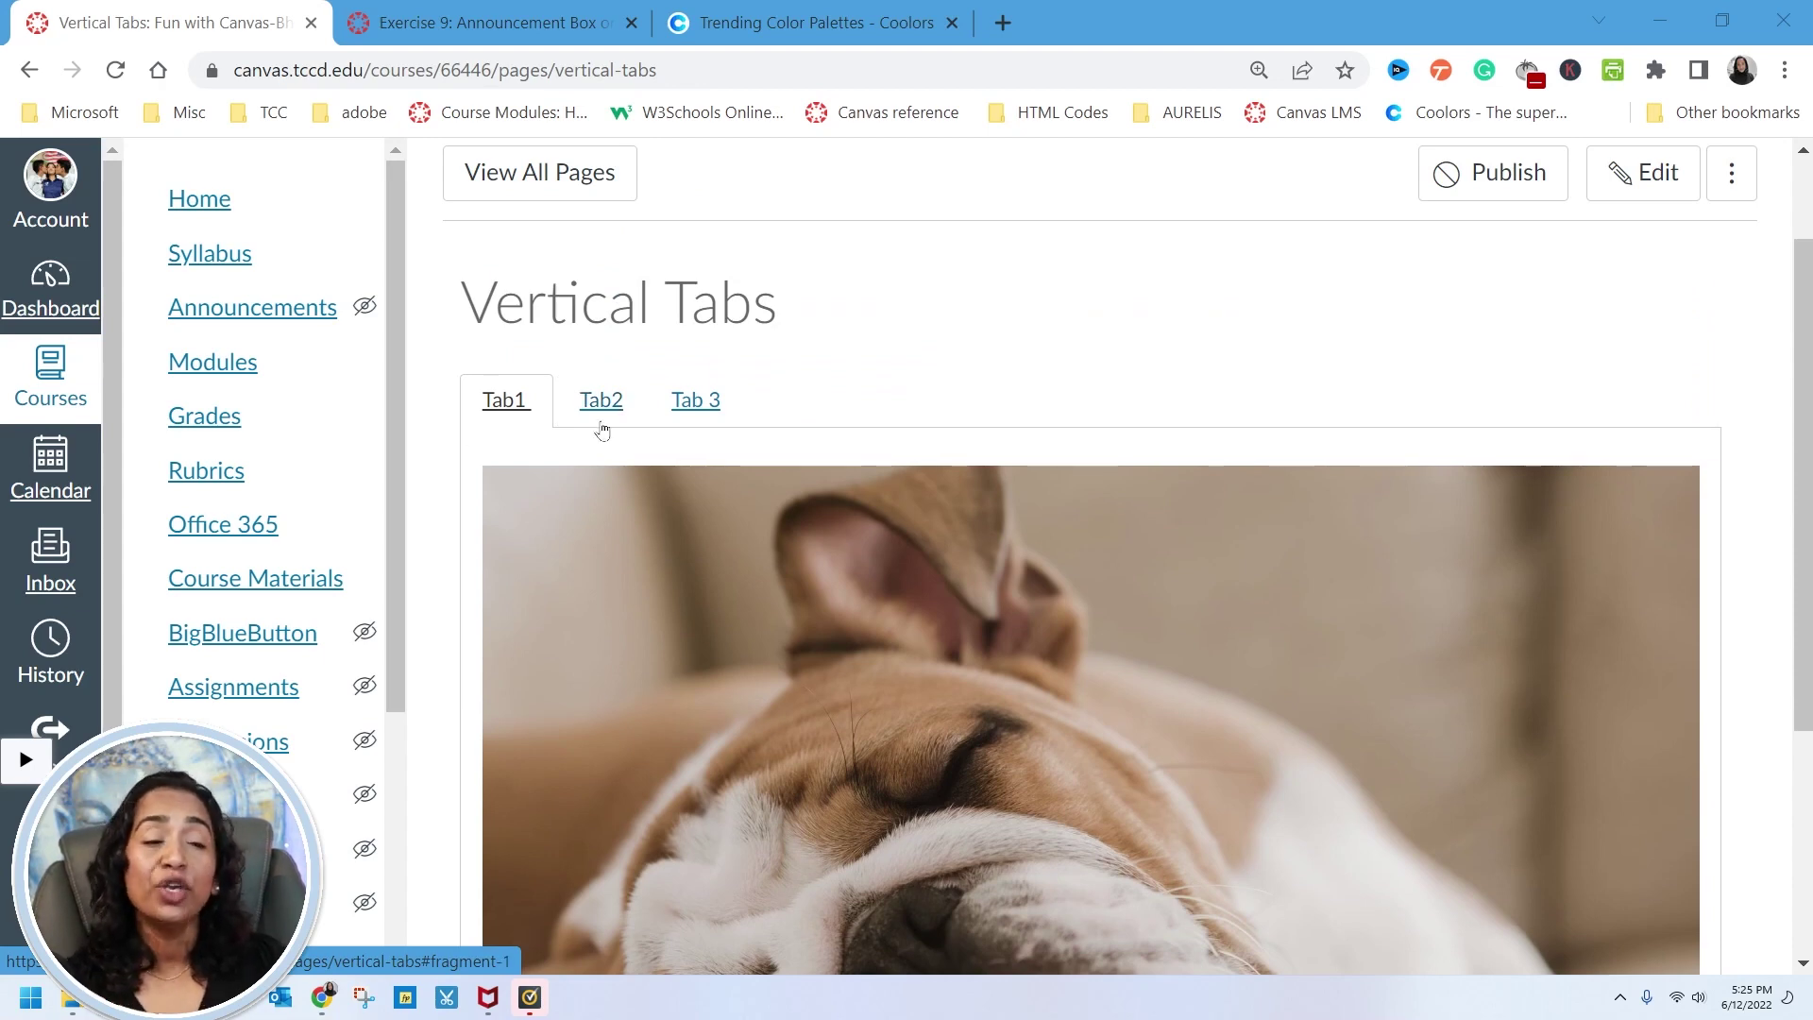
pyautogui.scroll(-4, 861, 593)
pyautogui.scroll(4, 863, 591)
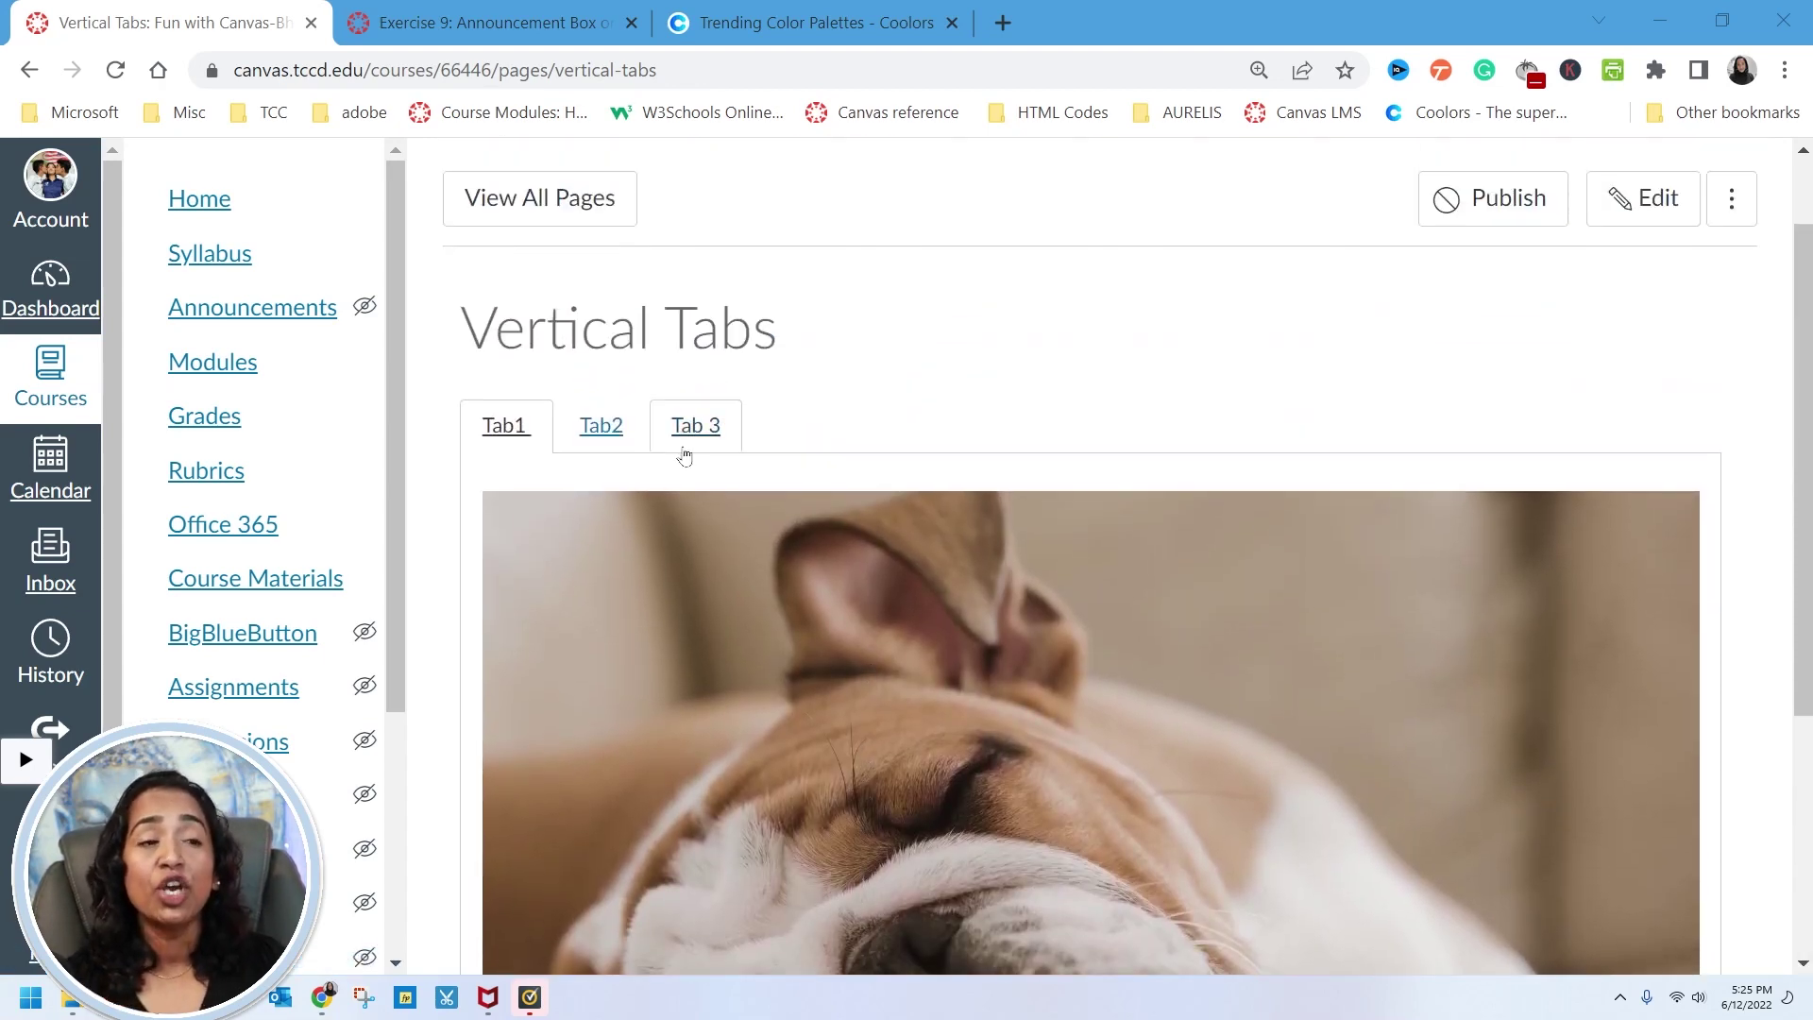
pyautogui.click(602, 428)
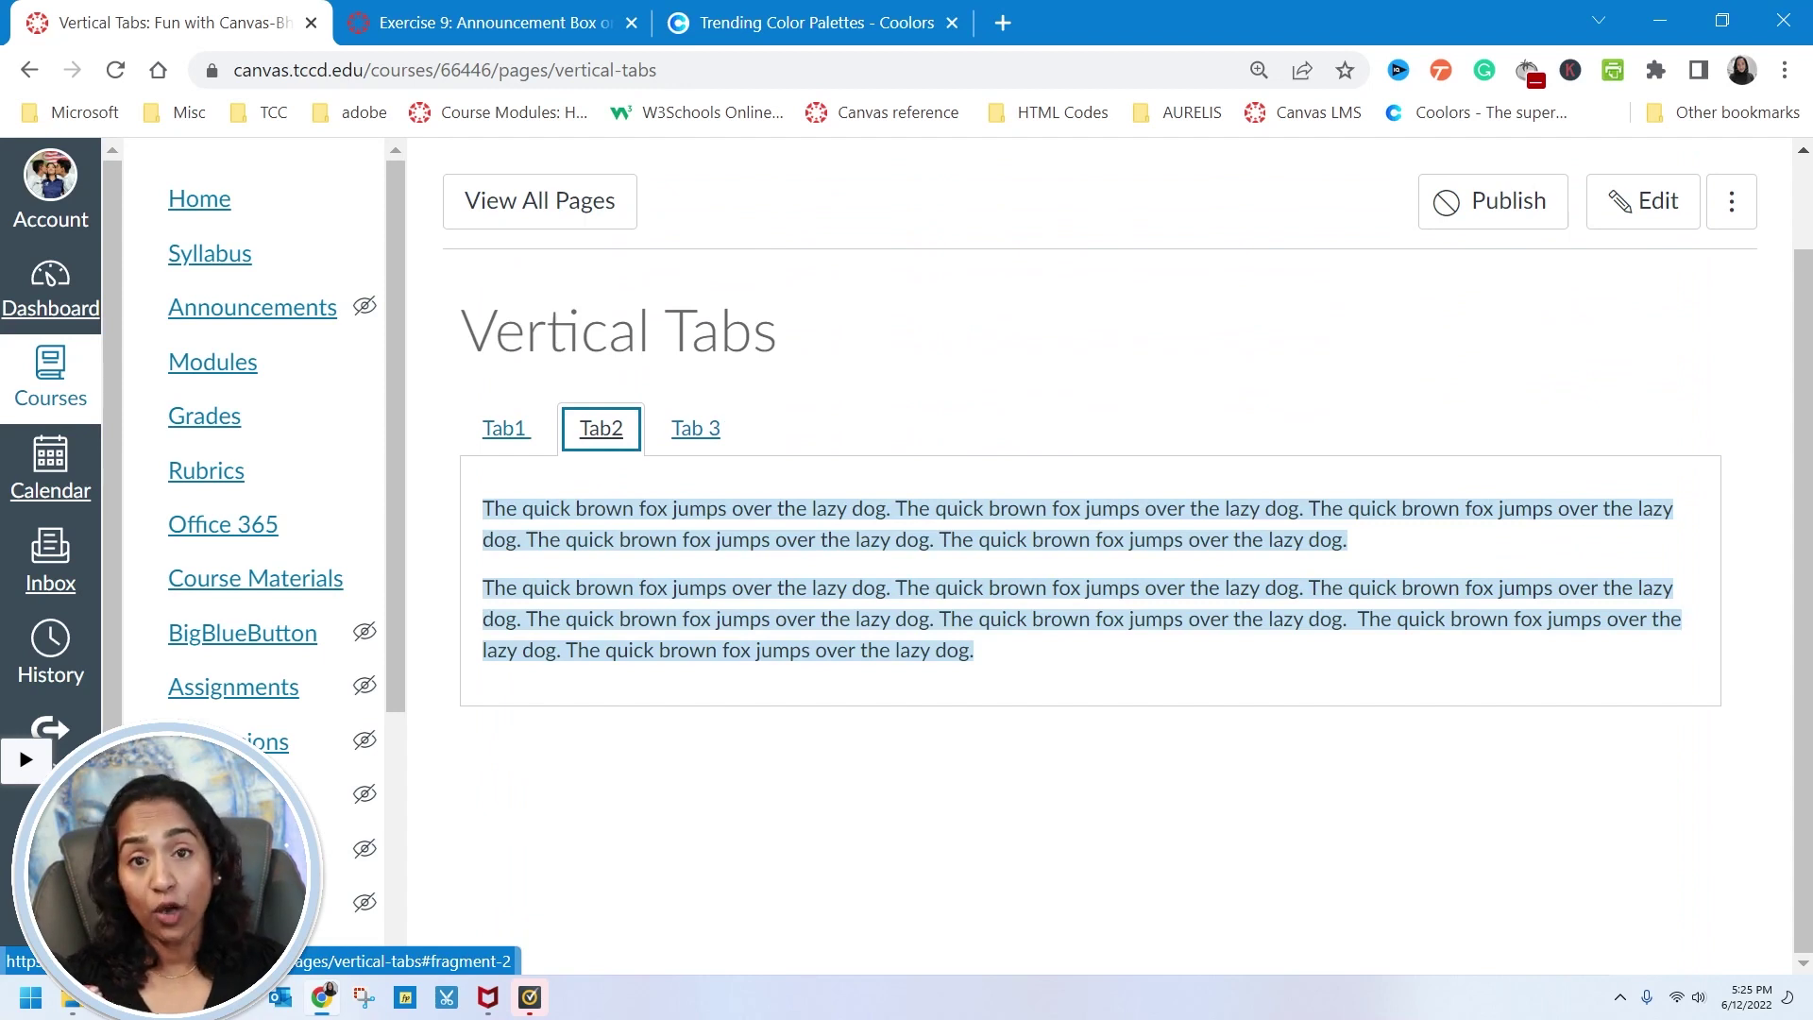
pyautogui.click(729, 430)
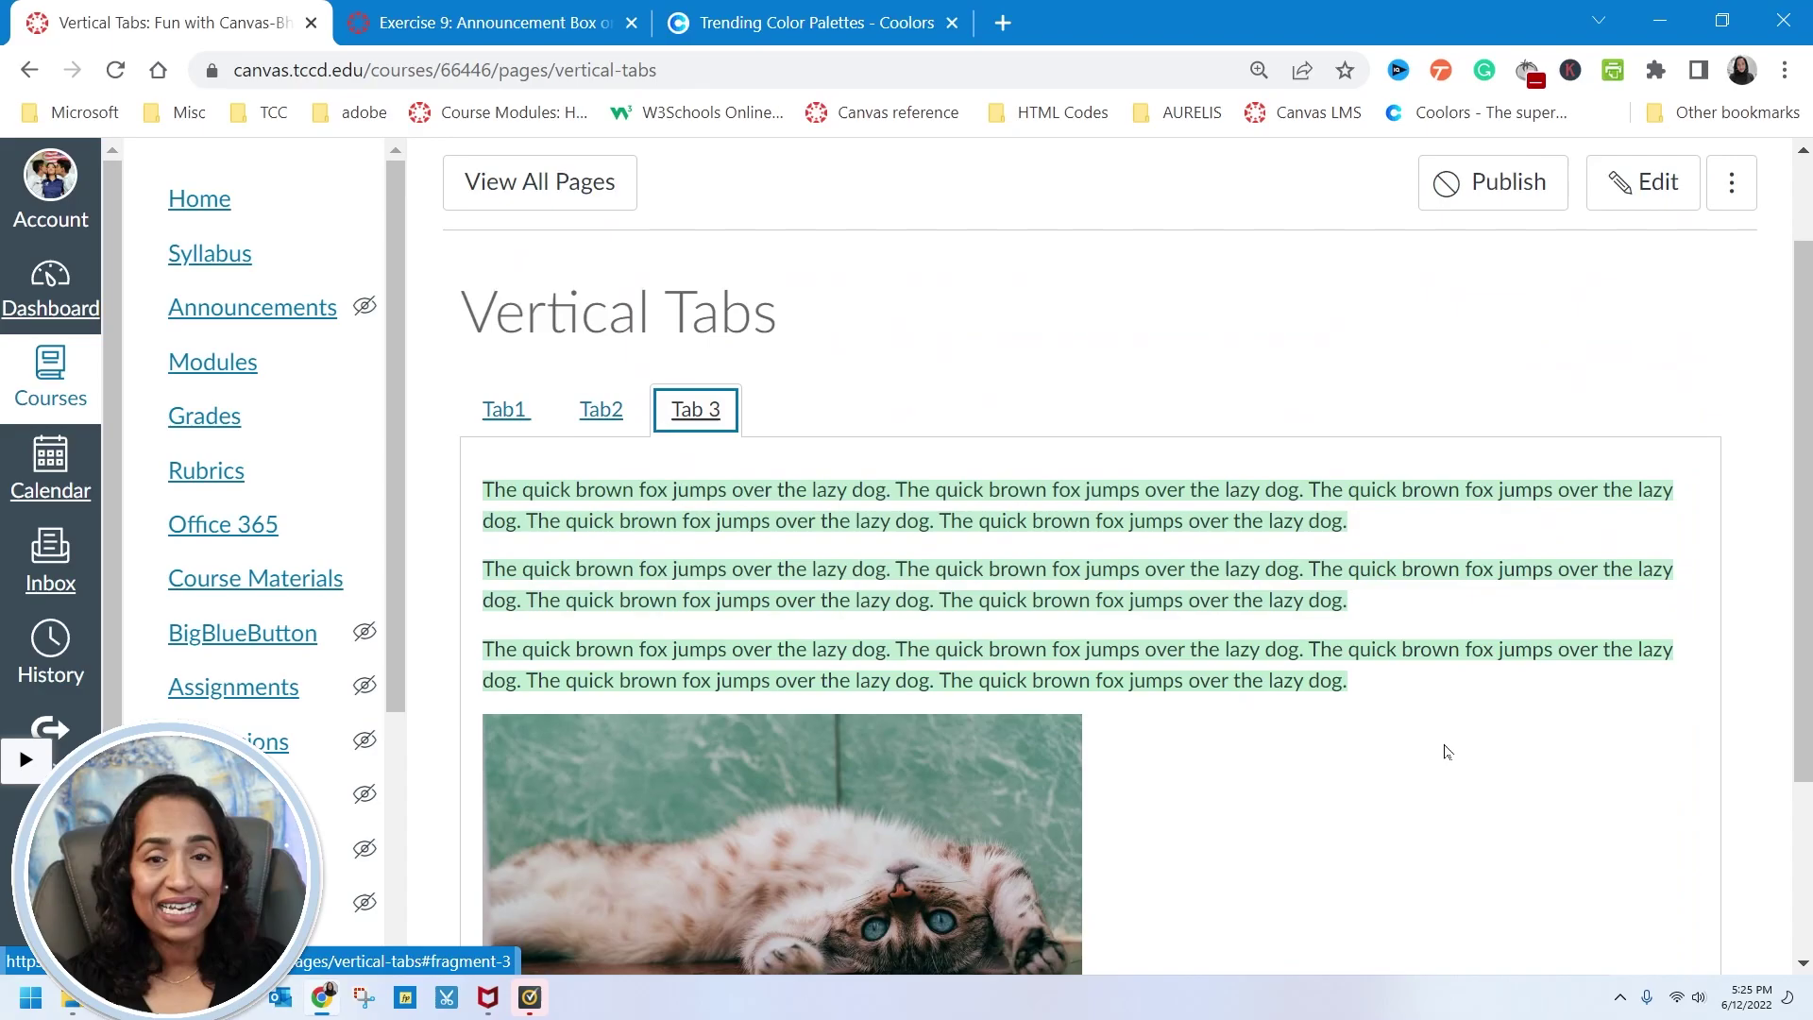
pyautogui.scroll(-3, 1447, 750)
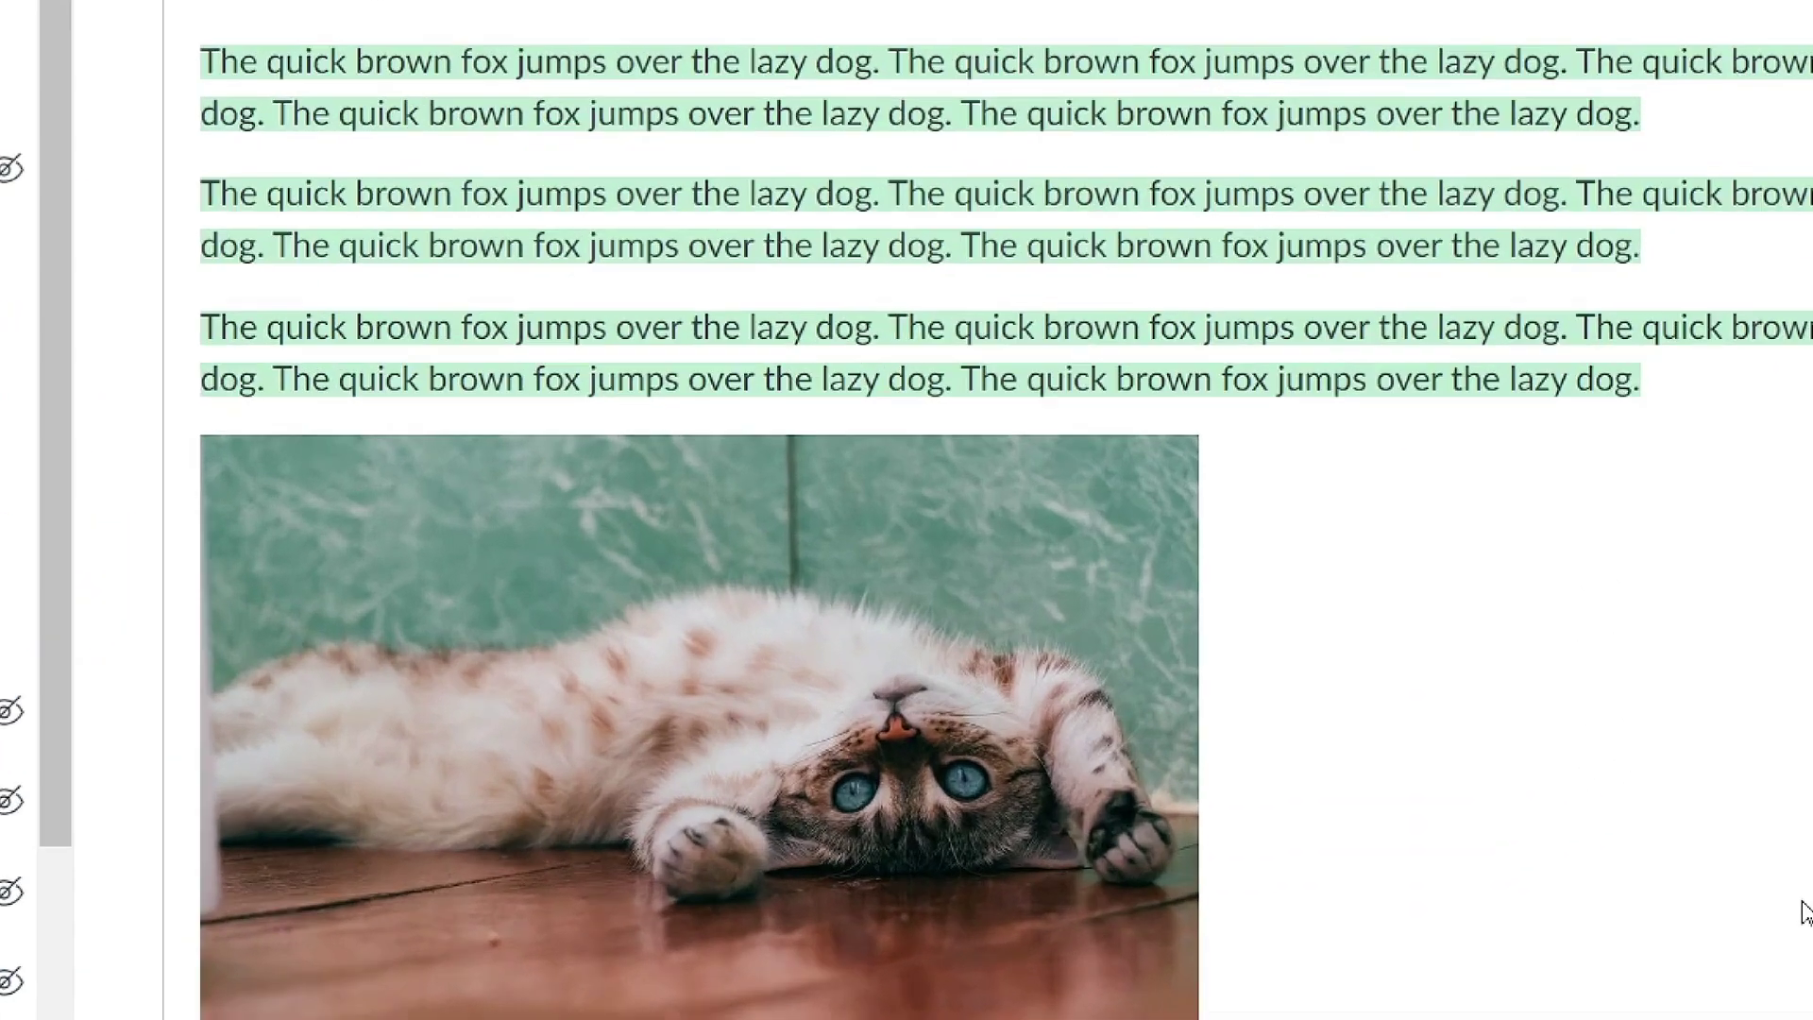